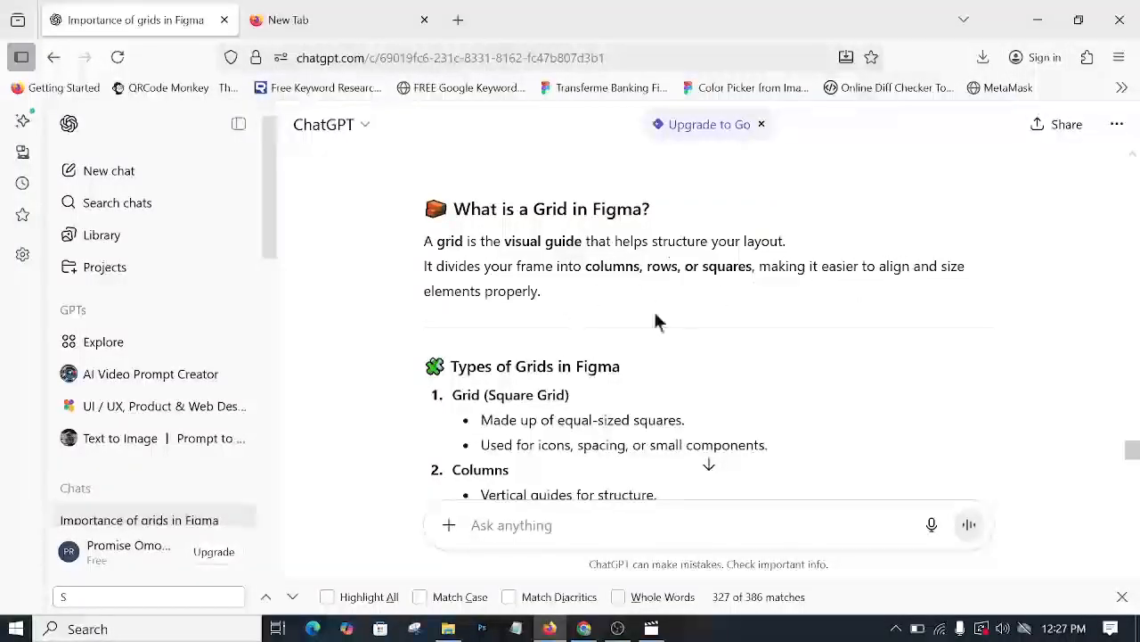
# - Switch to the Figma basics file in Chrome and examine the column grids on the Shopping cart and Homepage frames
pyautogui.scroll(-2, 703, 316)
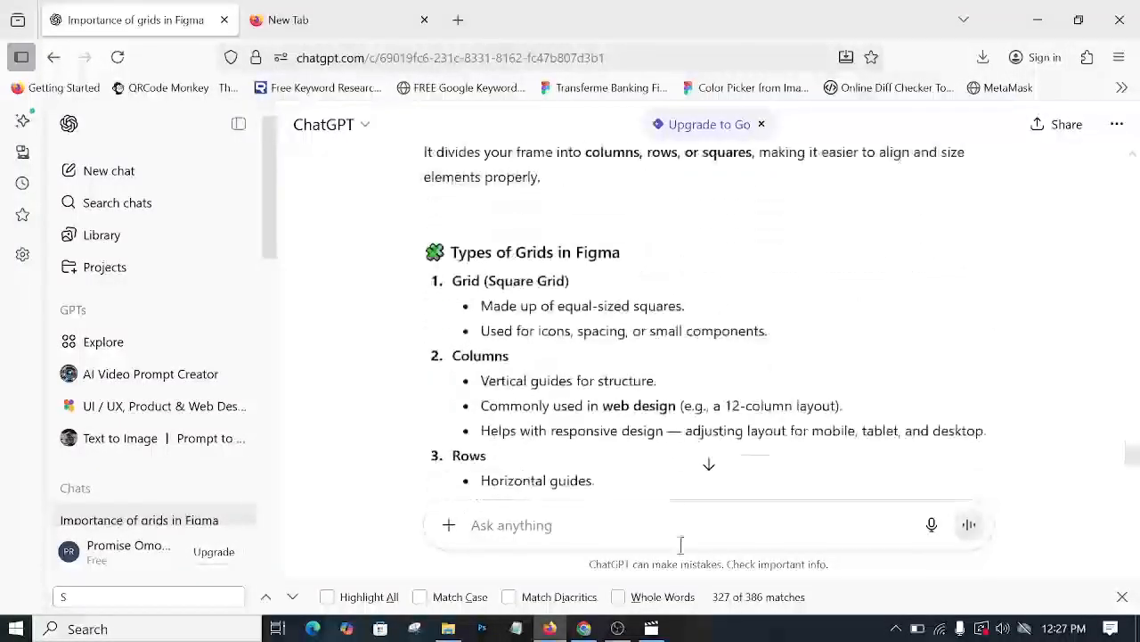
pyautogui.click(583, 628)
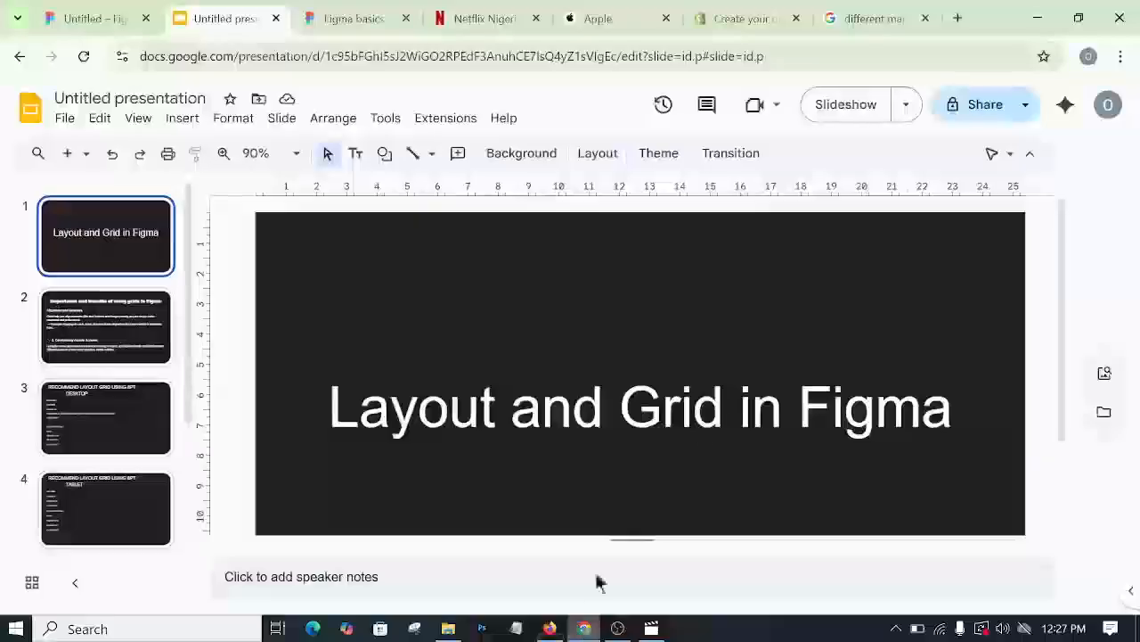
pyautogui.click(125, 22)
pyautogui.click(344, 20)
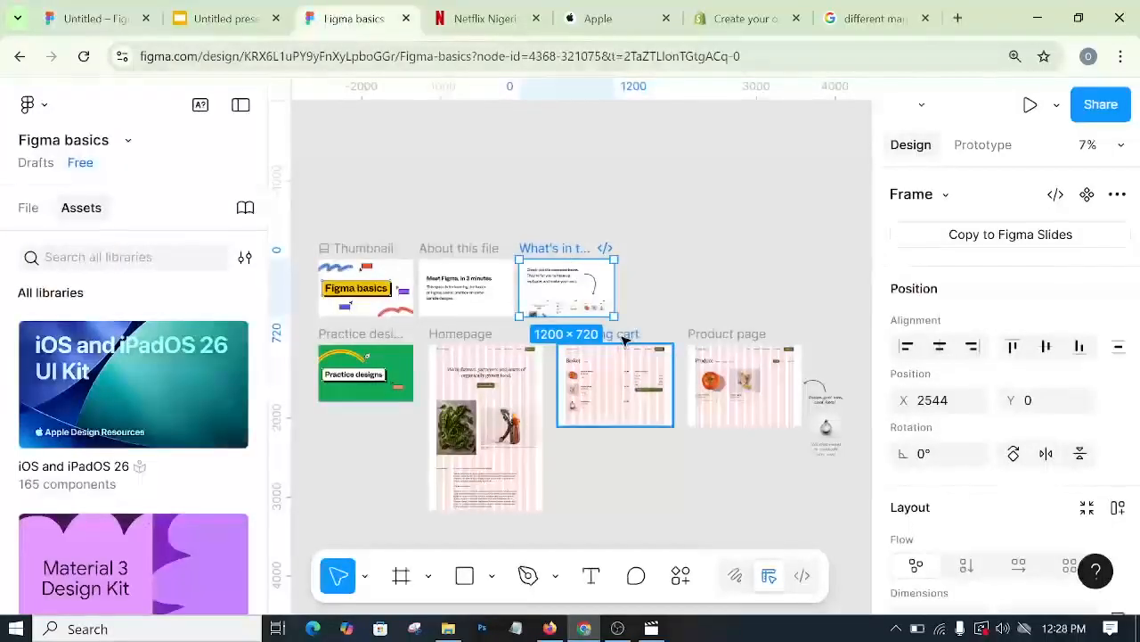
pyautogui.scroll(5, 623, 340)
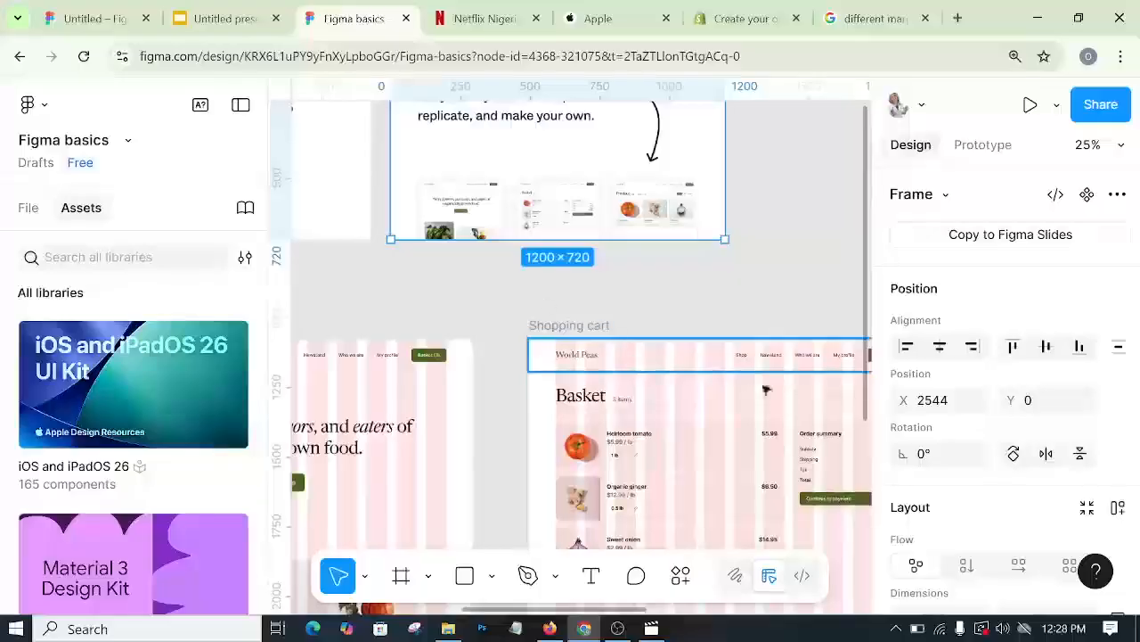
pyautogui.scroll(-3, 588, 383)
pyautogui.scroll(-3, 533, 576)
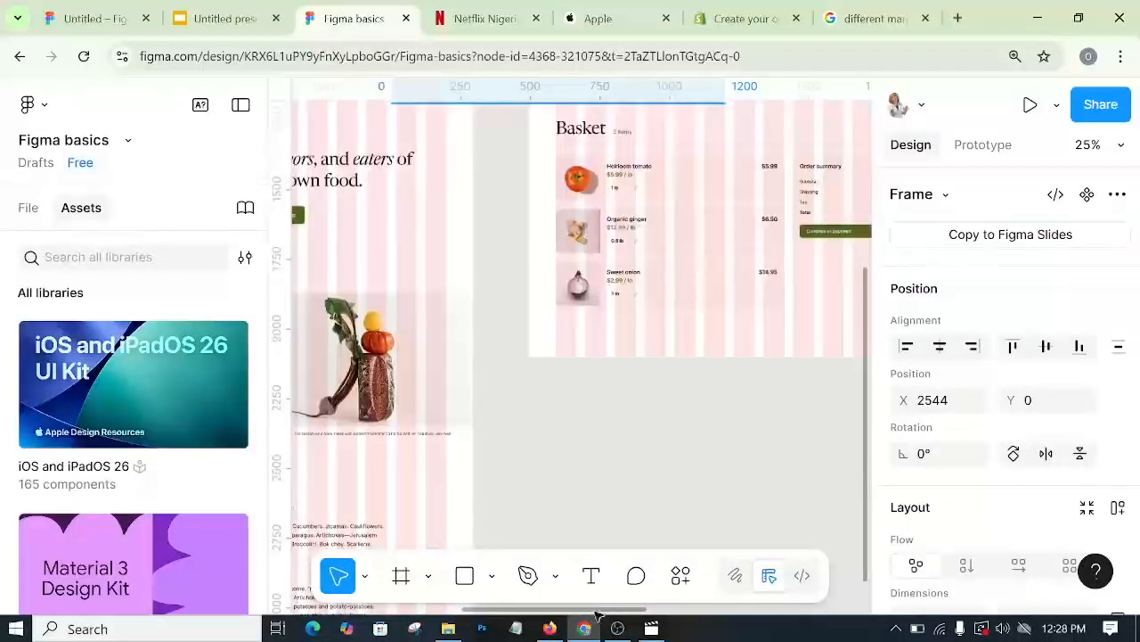
pyautogui.moveTo(599, 615); pyautogui.dragTo(636, 614)
pyautogui.scroll(3, 616, 414)
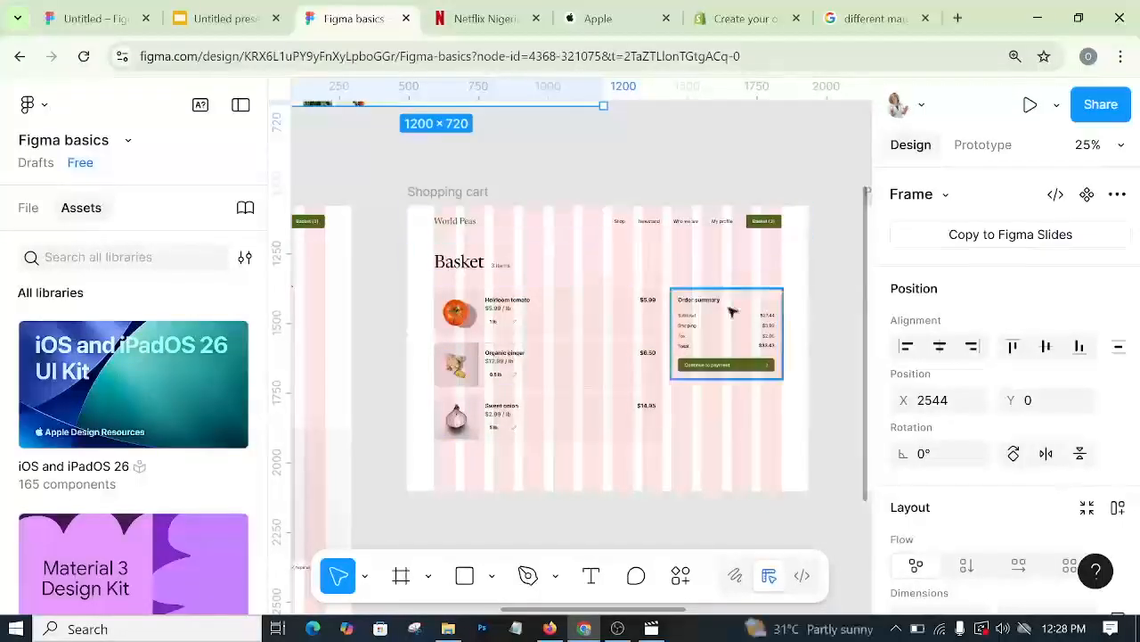
pyautogui.moveTo(667, 612); pyautogui.dragTo(530, 608)
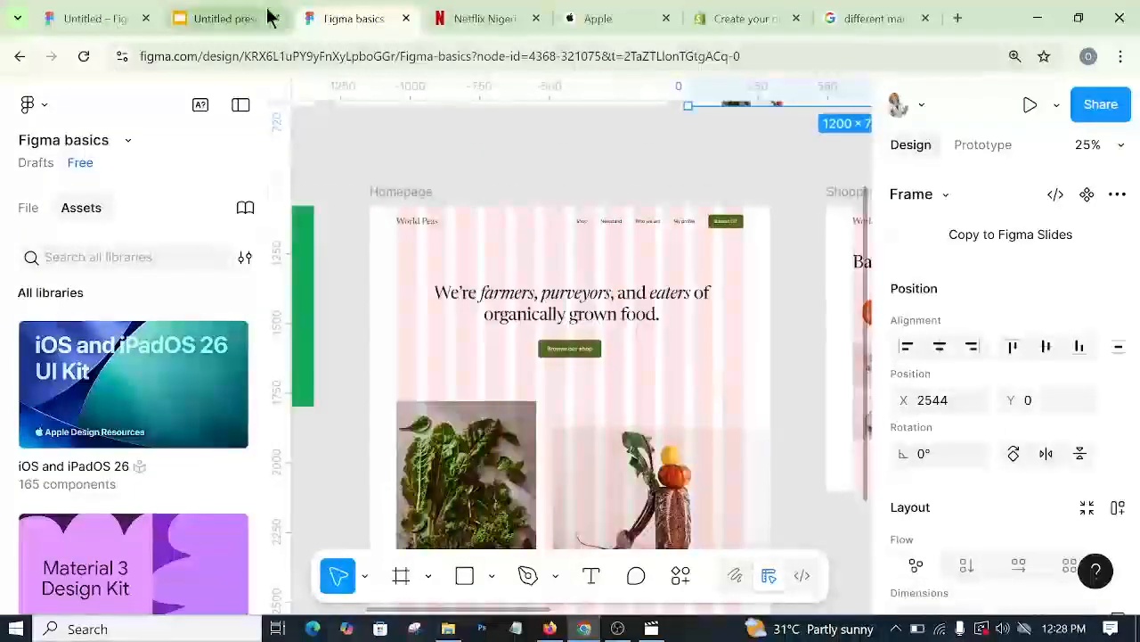
# - Examine the column layout grid on the Desktop - 1 frame in the Untitled design file
pyautogui.click(94, 10)
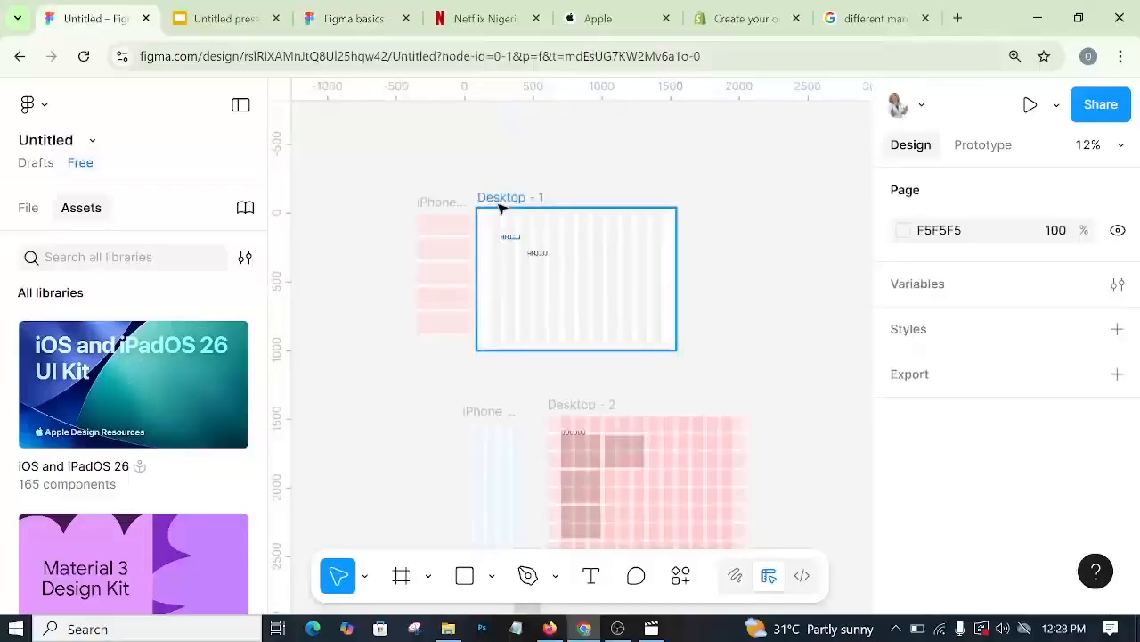
pyautogui.hotkey('ctrl', '+')
pyautogui.hotkey('ctrl', '+')
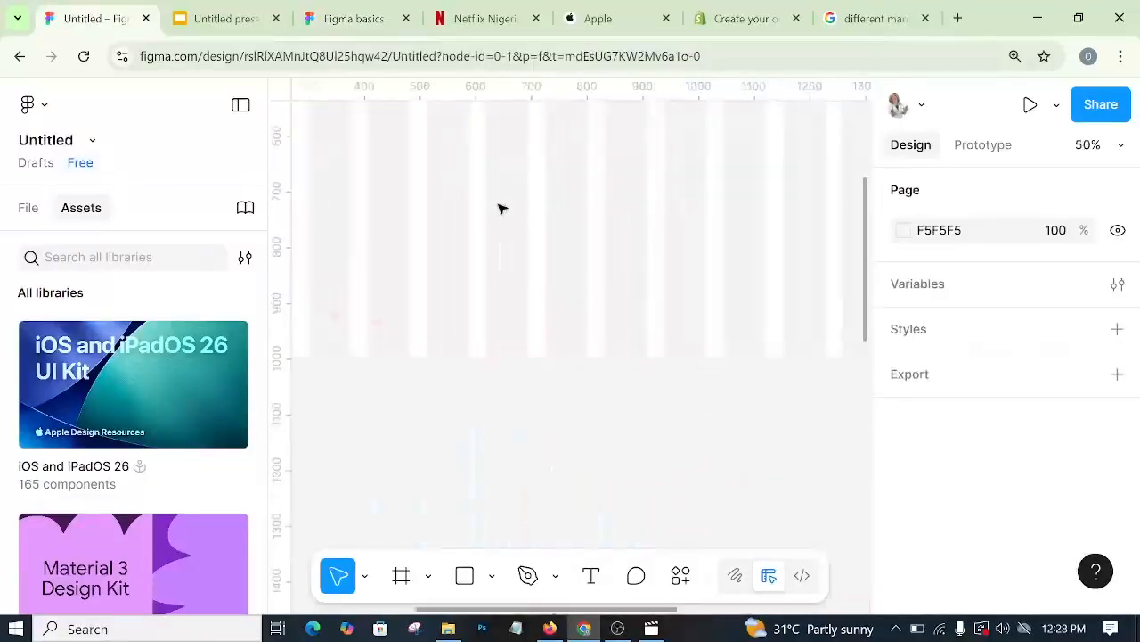
pyautogui.scroll(5, 501, 208)
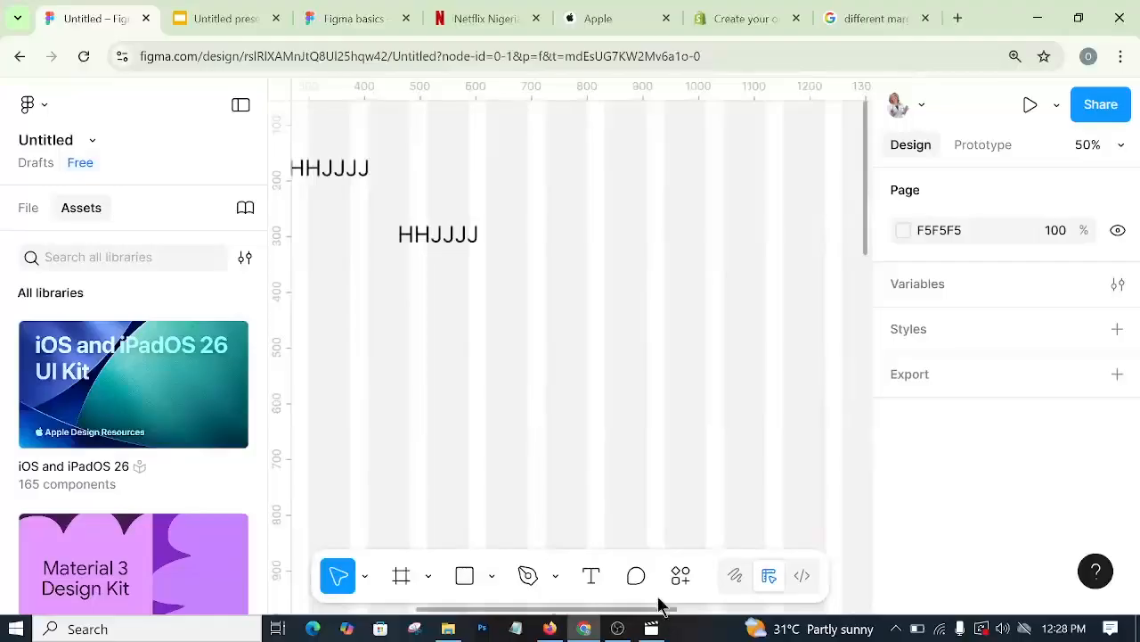
pyautogui.hotkey('ctrl', '-')
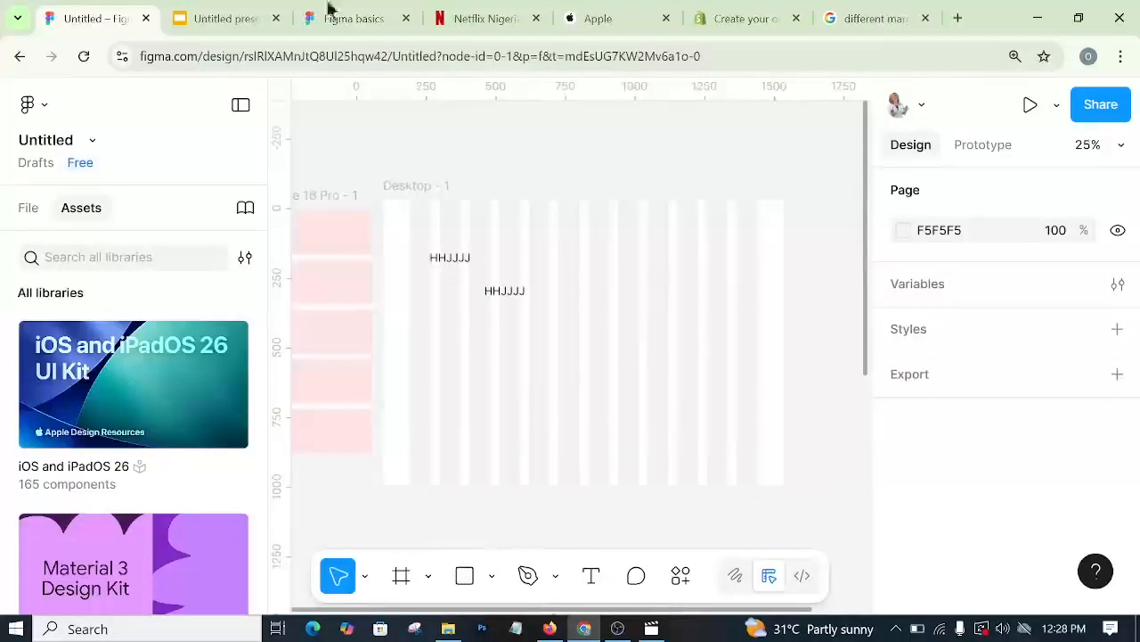
# - Return to the Figma basics file and examine how the Homepage's header, images and text align with its column grid
pyautogui.click(360, 20)
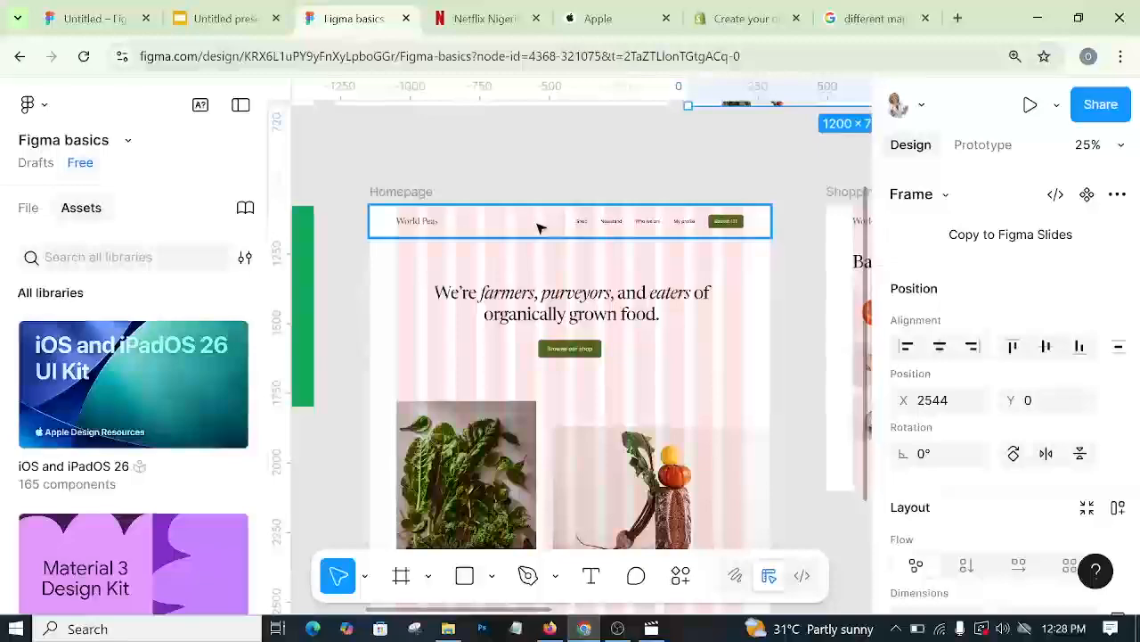
pyautogui.scroll(-3, 511, 273)
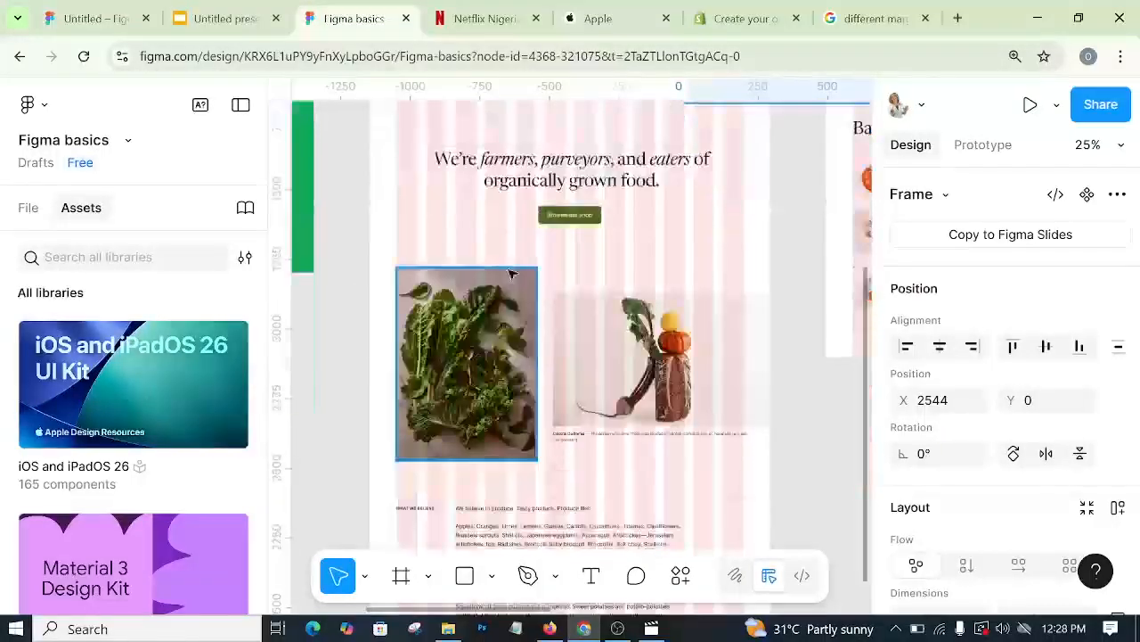
pyautogui.scroll(3, 459, 218)
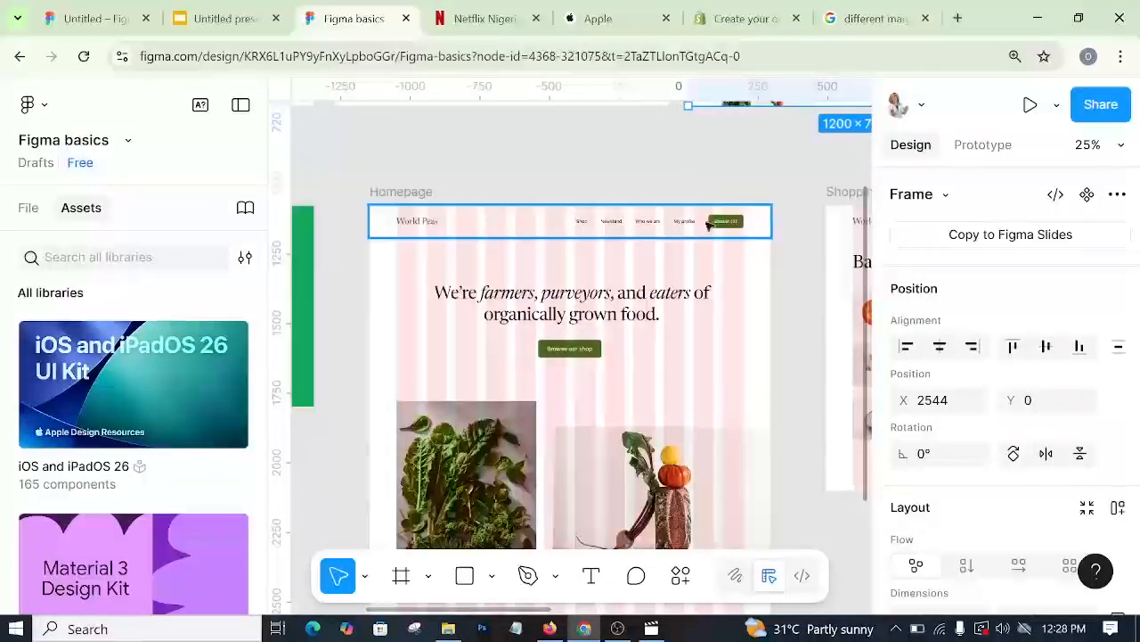
pyautogui.scroll(-3, 621, 348)
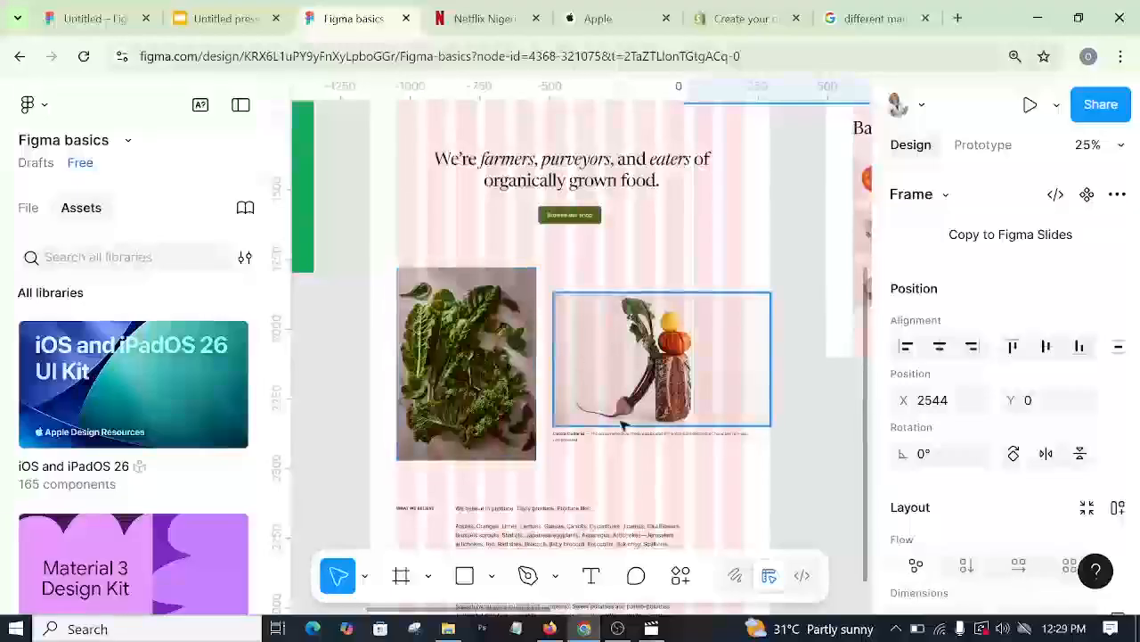
pyautogui.scroll(-3, 623, 425)
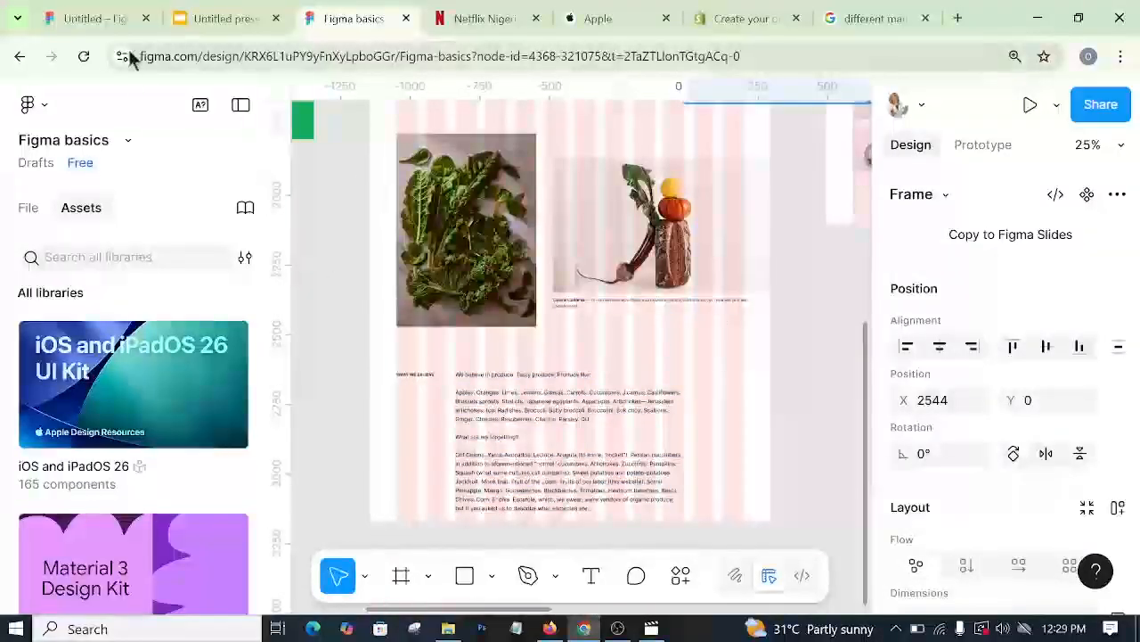
# - In the Untitled file, inspect how the rectangles in the Desktop - 2 frame sit on its column and row grid
pyautogui.click(89, 18)
pyautogui.scroll(-6, 524, 300)
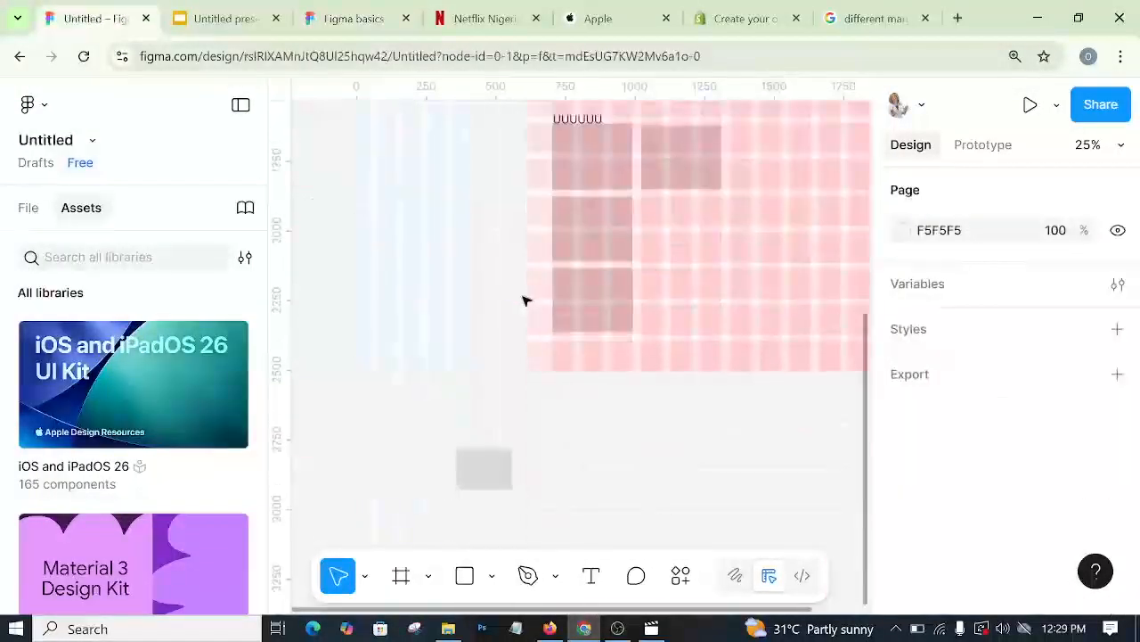
pyautogui.scroll(3, 623, 279)
pyautogui.click(616, 276)
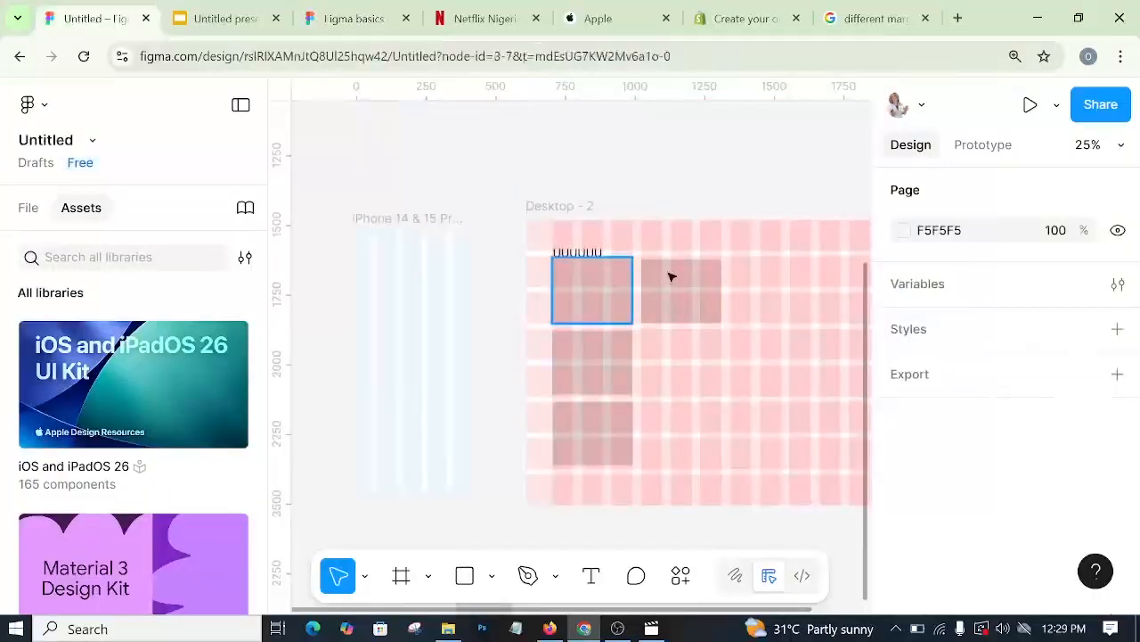
pyautogui.click(671, 277)
pyautogui.click(589, 365)
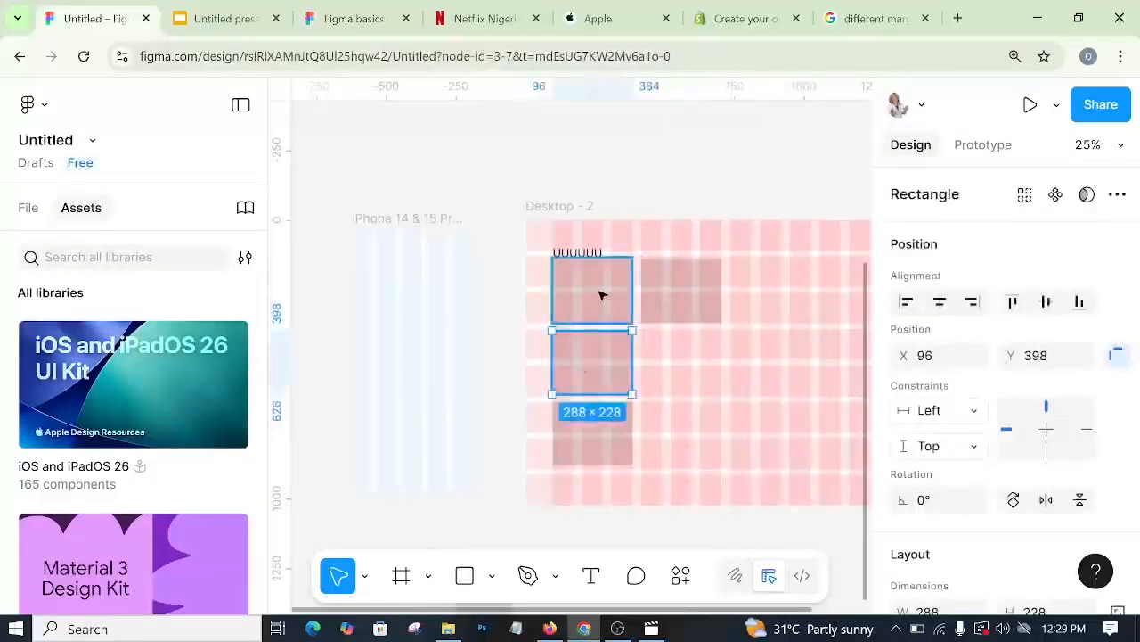
pyautogui.click(672, 293)
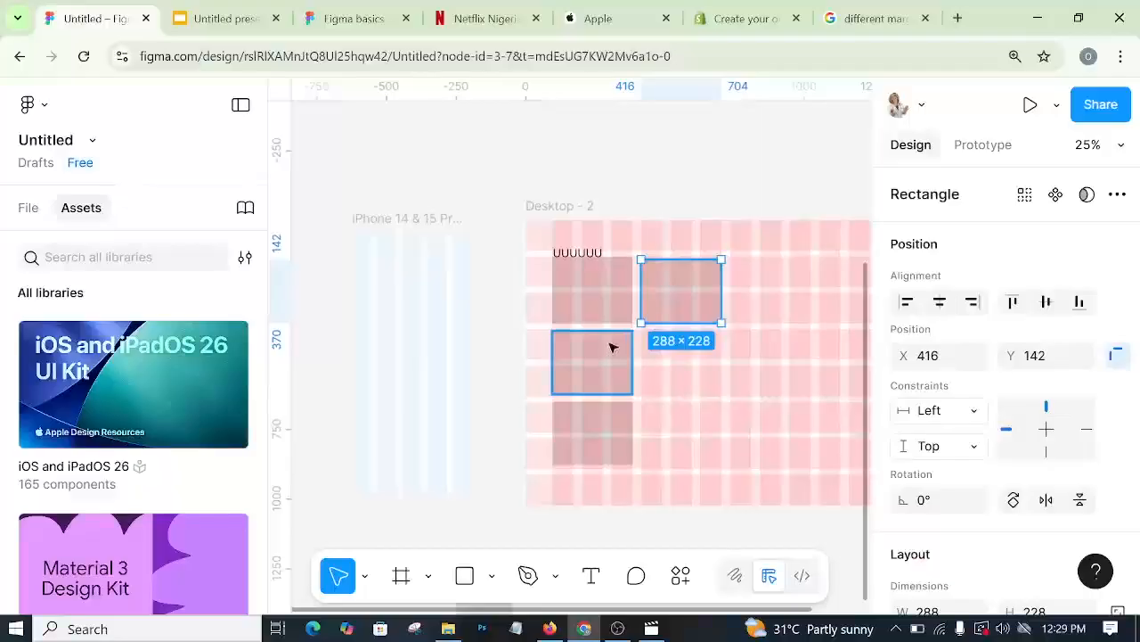
pyautogui.click(612, 347)
pyautogui.click(600, 300)
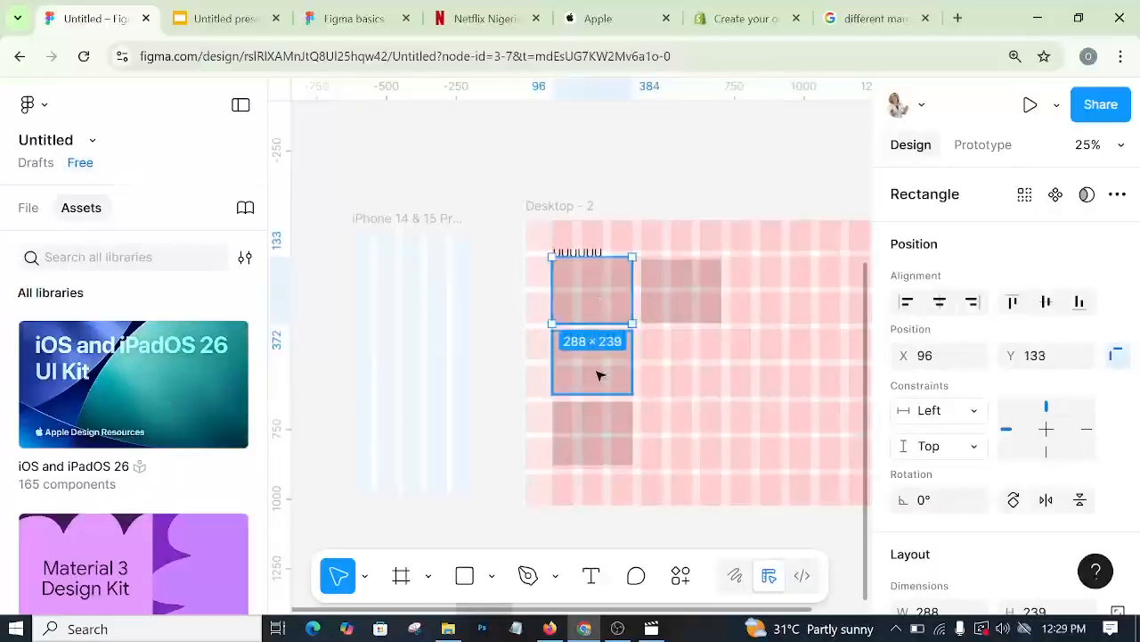
pyautogui.moveTo(598, 375); pyautogui.dragTo(603, 473)
# - Delete the loose gray 200 × 148 rectangle below the existing frames
pyautogui.scroll(-5, 680, 339)
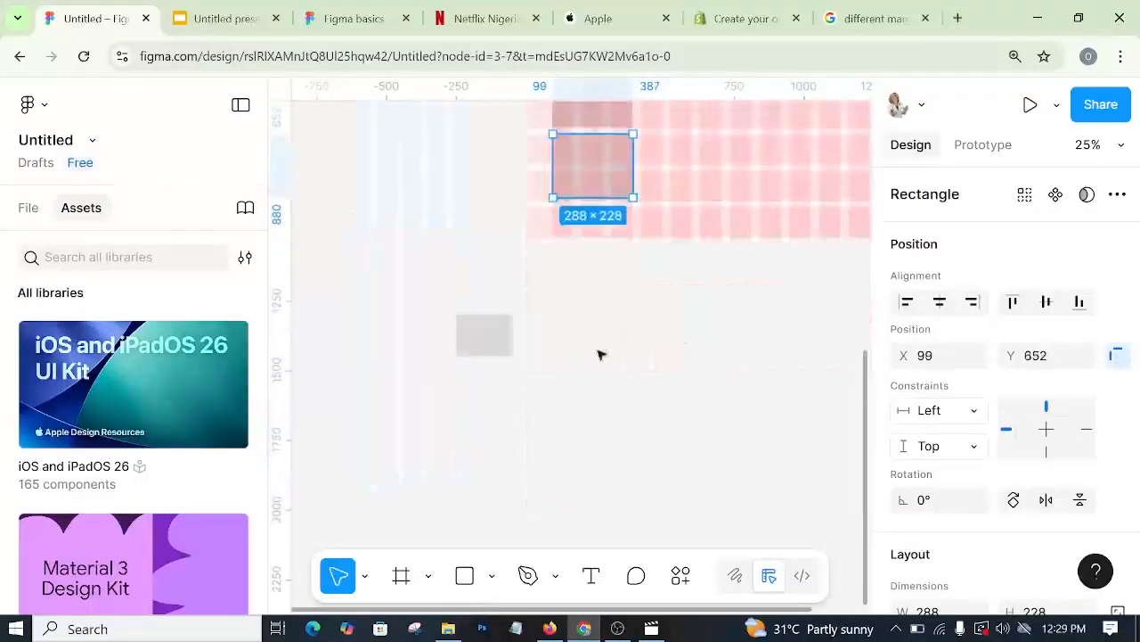
pyautogui.click(507, 340)
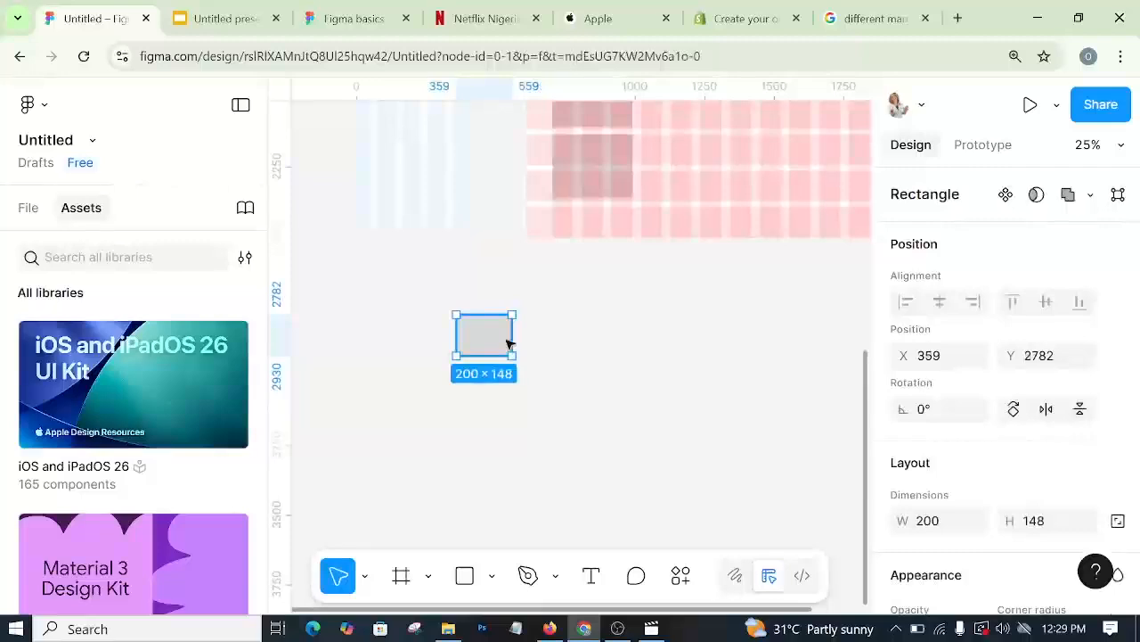
pyautogui.press('Delete')
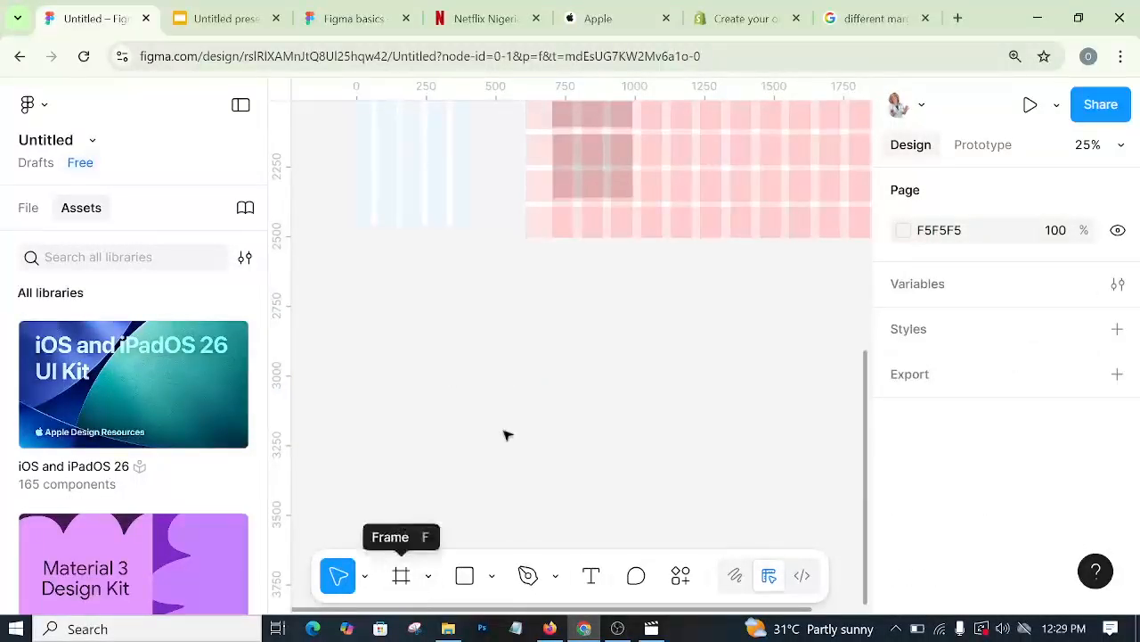
# - Add a 1440 × 1024 Desktop preset frame on the empty canvas below the existing frames and move it to about X -128, Y 3338
pyautogui.scroll(-3, 504, 433)
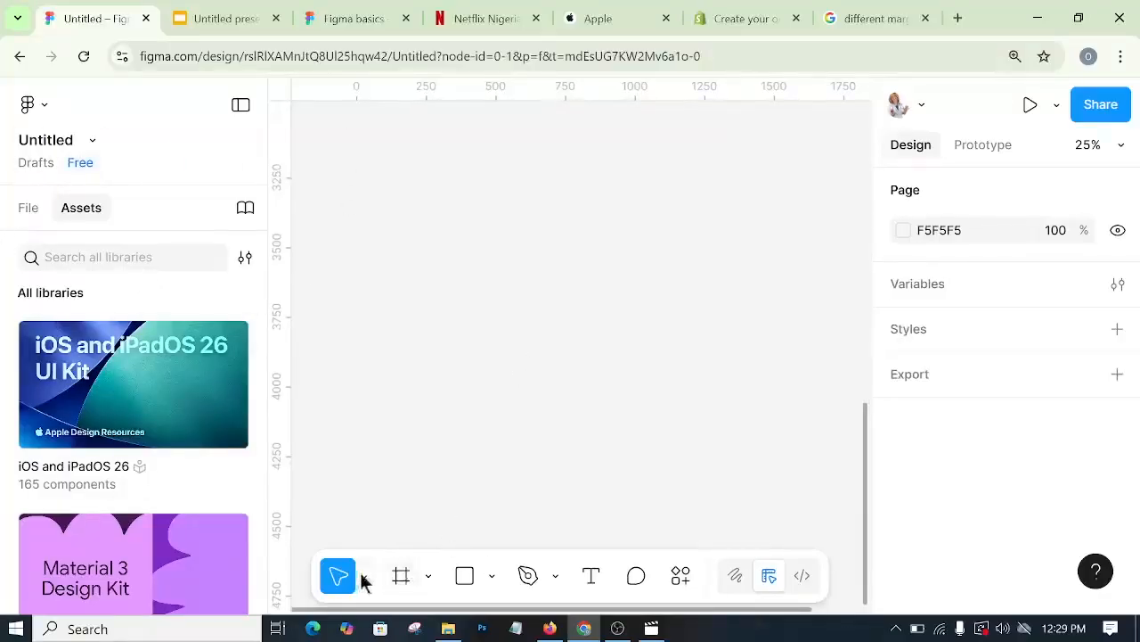
pyautogui.click(425, 577)
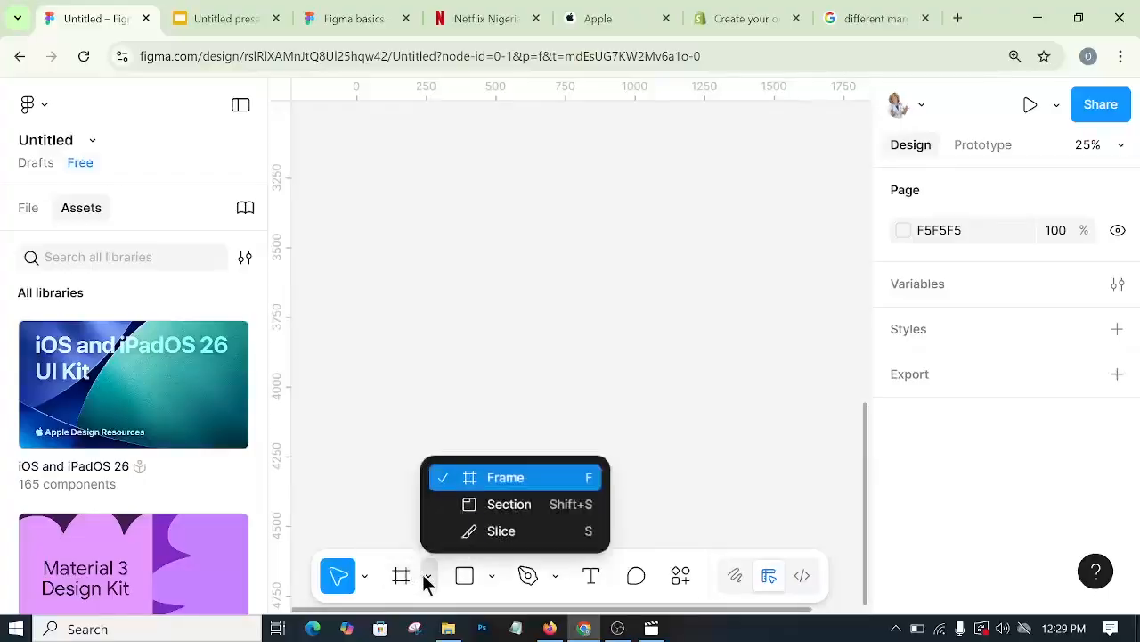
pyautogui.click(503, 481)
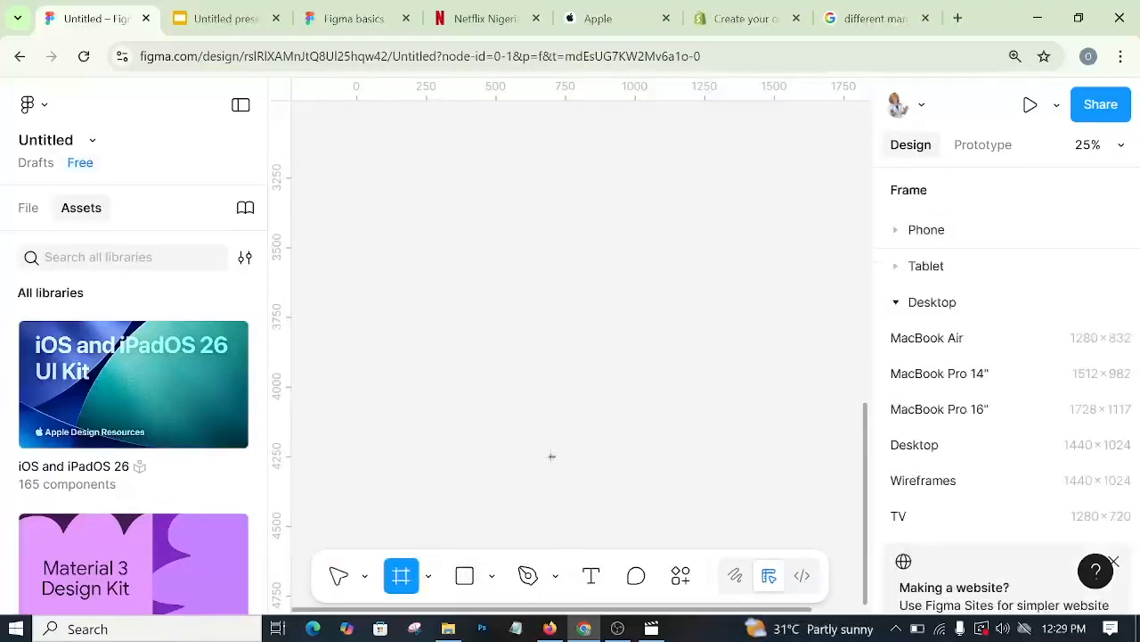
pyautogui.click(948, 304)
pyautogui.click(893, 307)
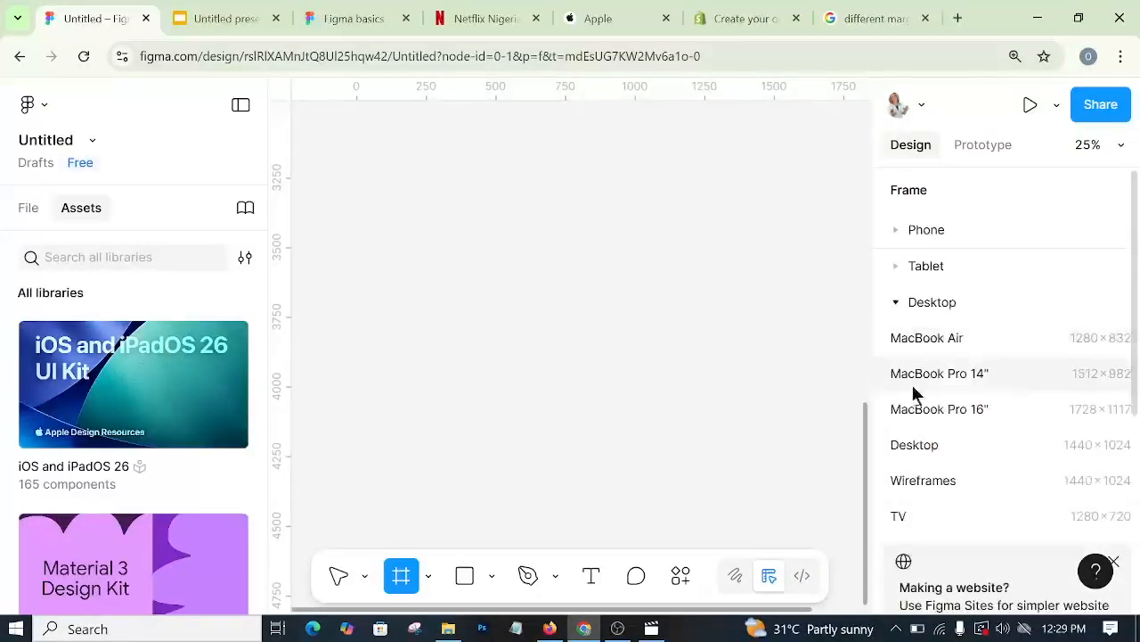
pyautogui.click(947, 442)
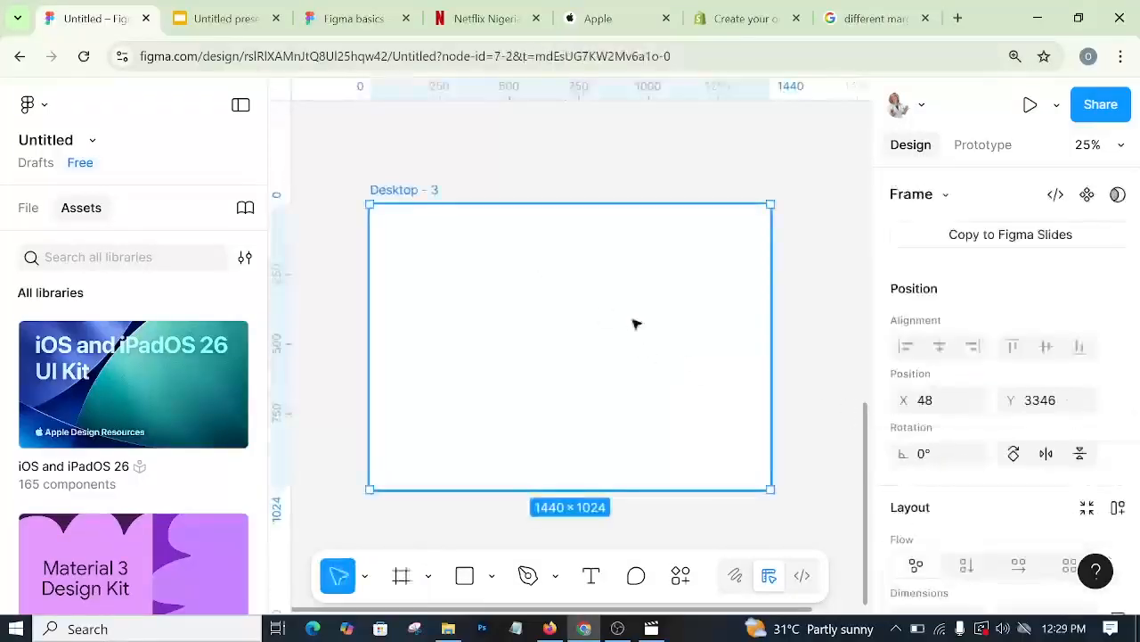
pyautogui.moveTo(597, 321); pyautogui.dragTo(547, 319)
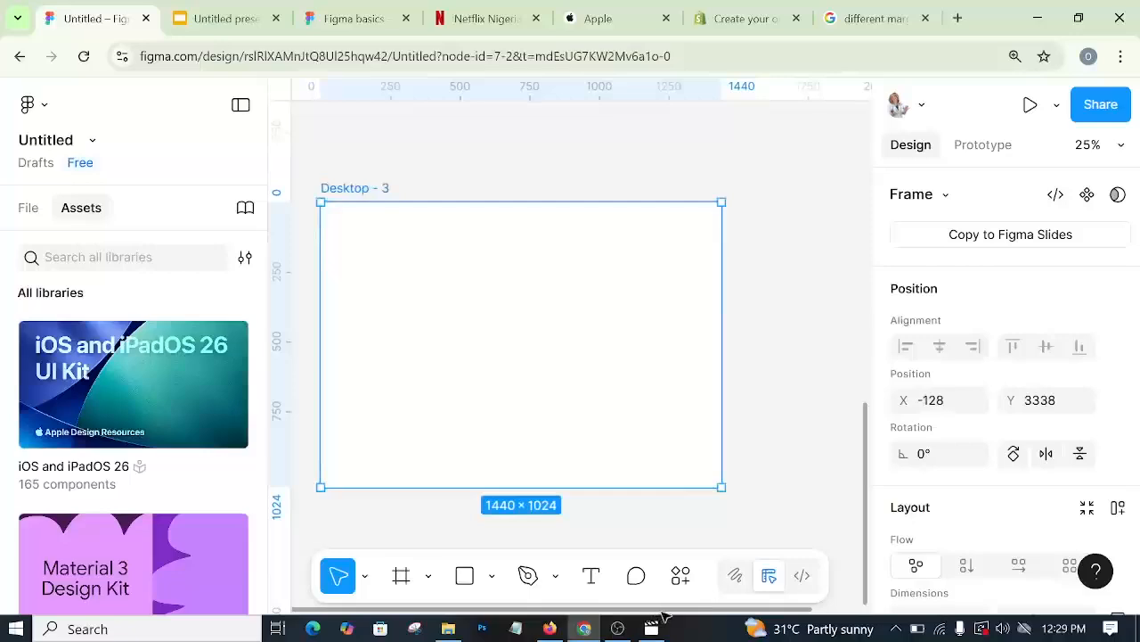
# - Add a 744 × 1133 iPad mini 8.3 preset frame beside the Desktop - 3 frame at about X 1364, Y 3338
pyautogui.moveTo(663, 612); pyautogui.dragTo(751, 619)
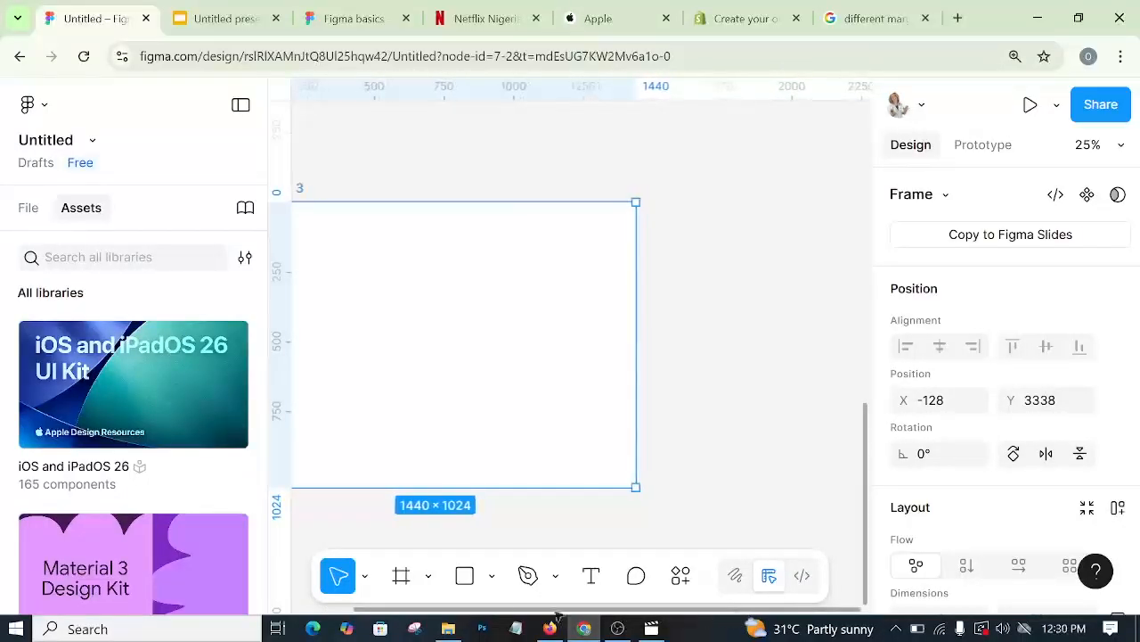
pyautogui.click(429, 576)
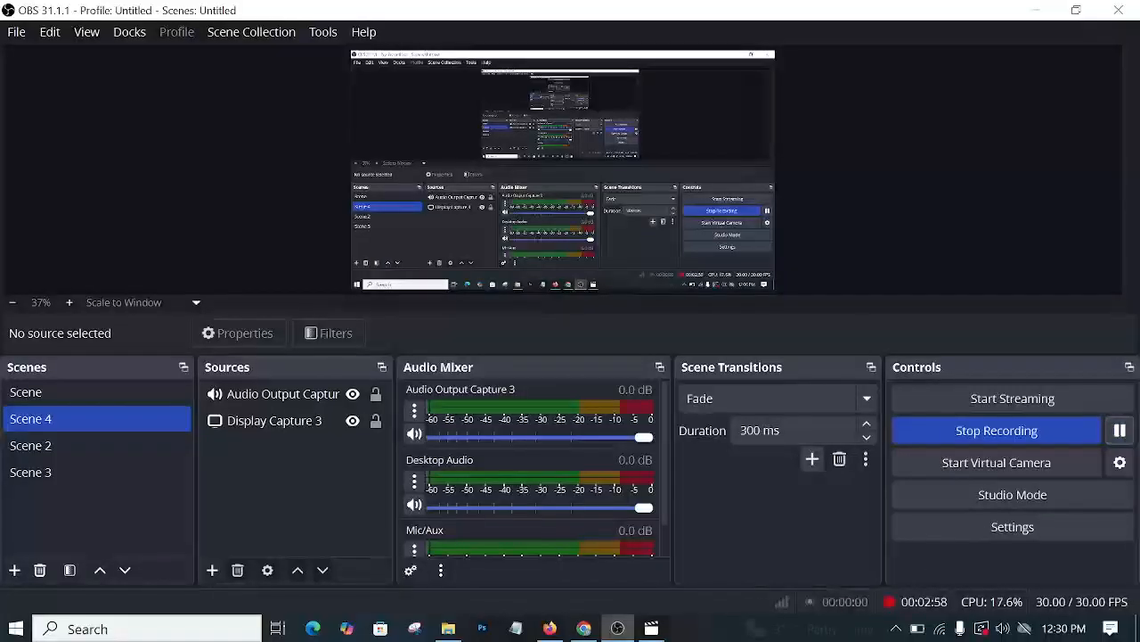
pyautogui.click(583, 628)
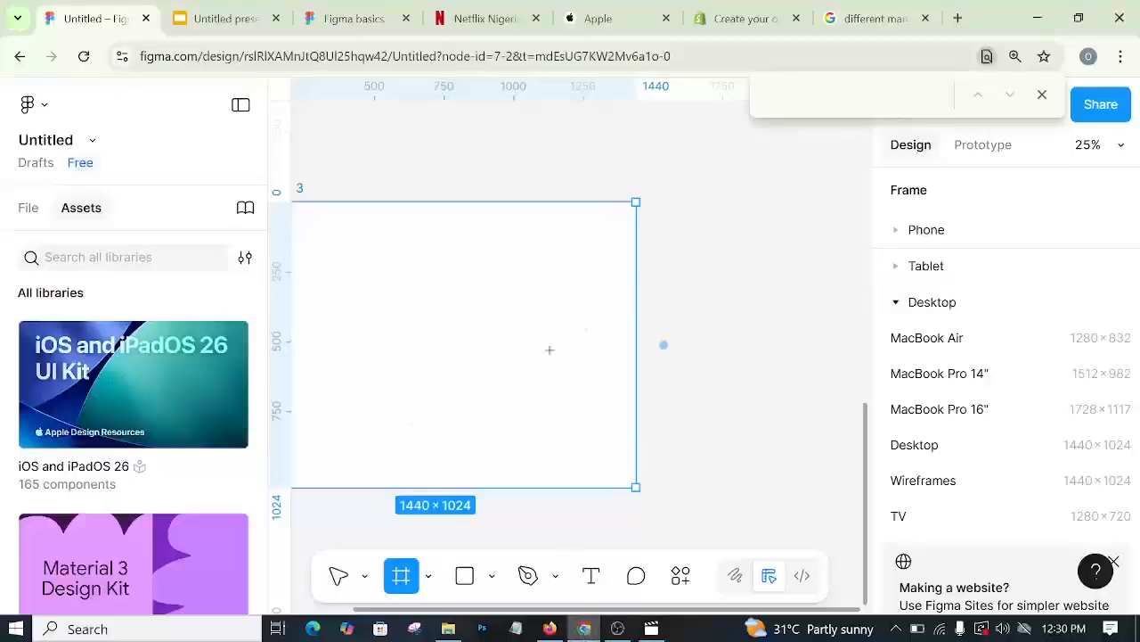
pyautogui.click(1039, 101)
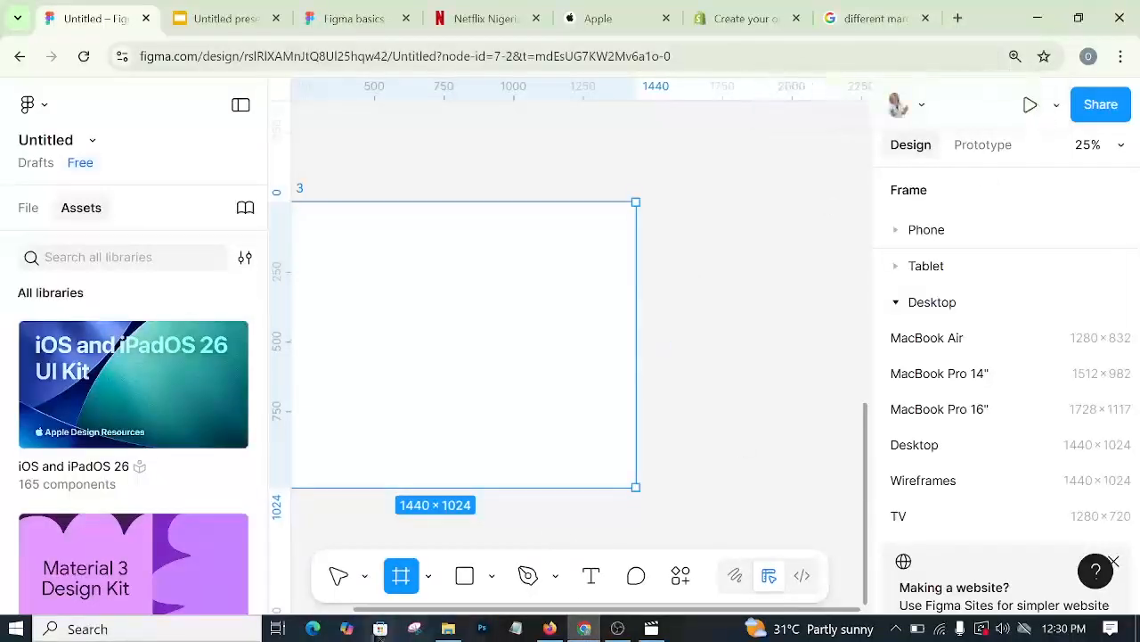
pyautogui.click(428, 580)
pyautogui.click(502, 482)
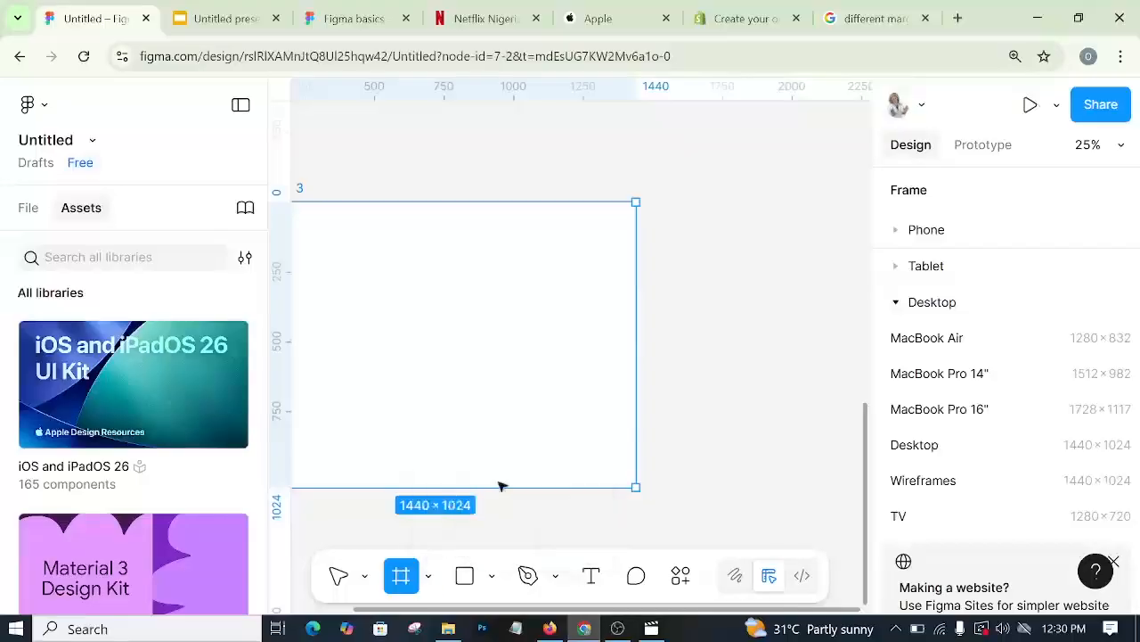
pyautogui.click(942, 272)
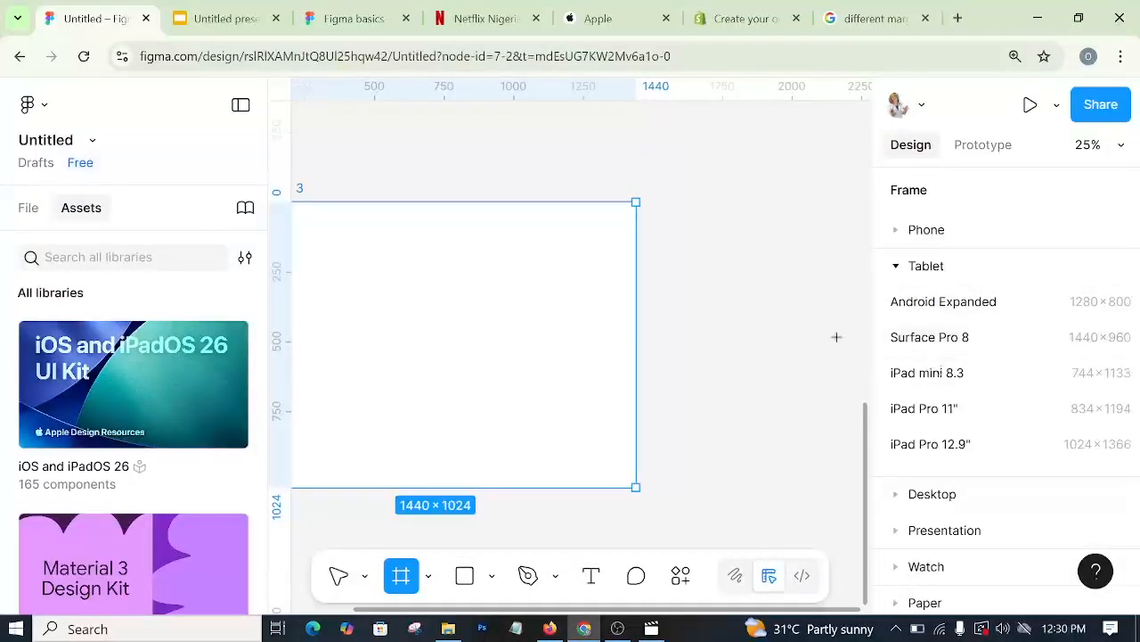
pyautogui.click(937, 369)
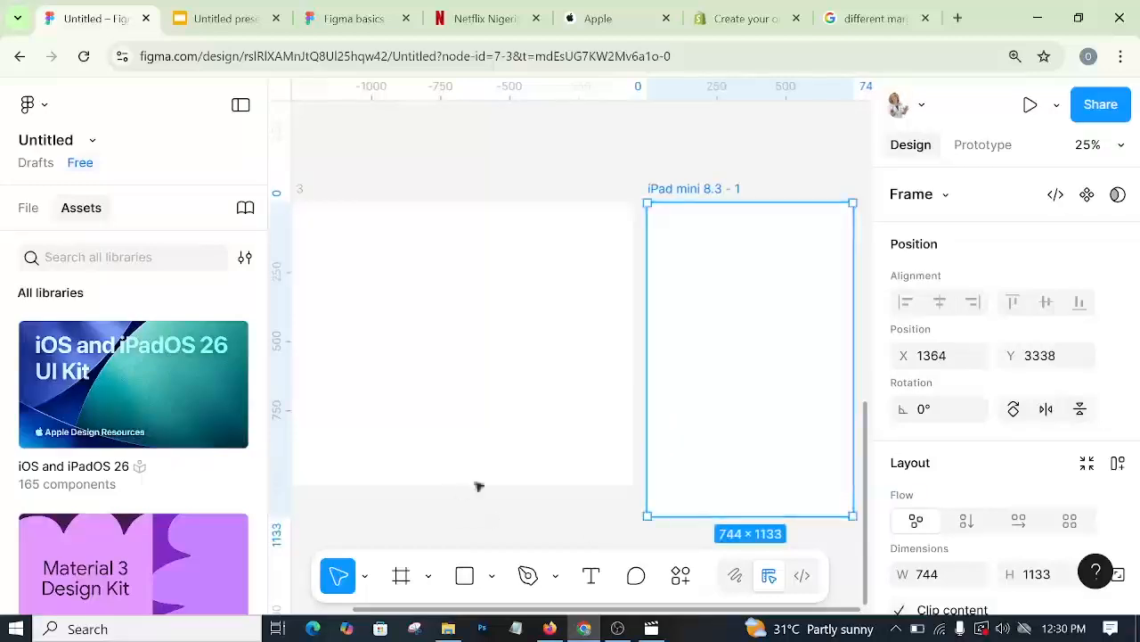
# - Change the fill of the Desktop - 3 frame to bright blue 1060F4
pyautogui.click(526, 439)
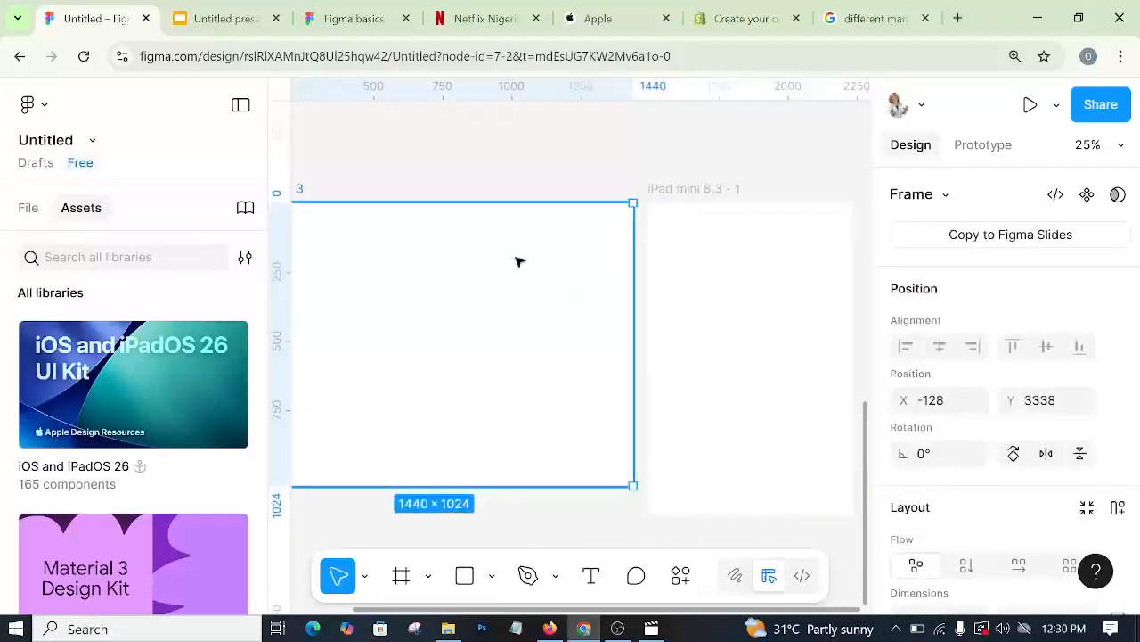
pyautogui.scroll(-2, 1000, 515)
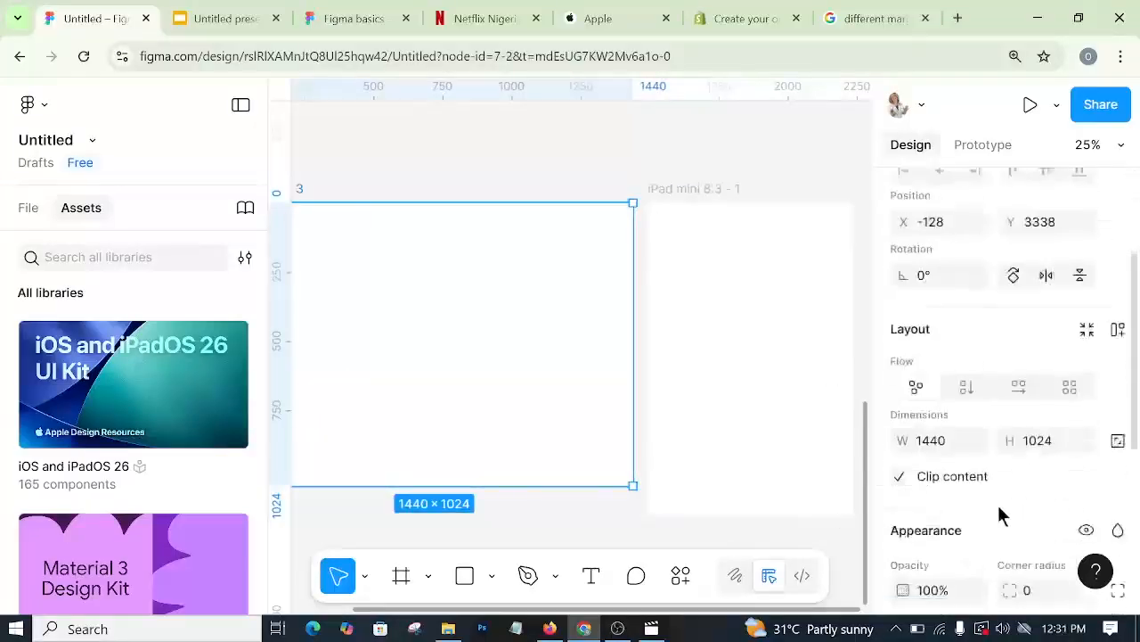
pyautogui.scroll(-4, 989, 512)
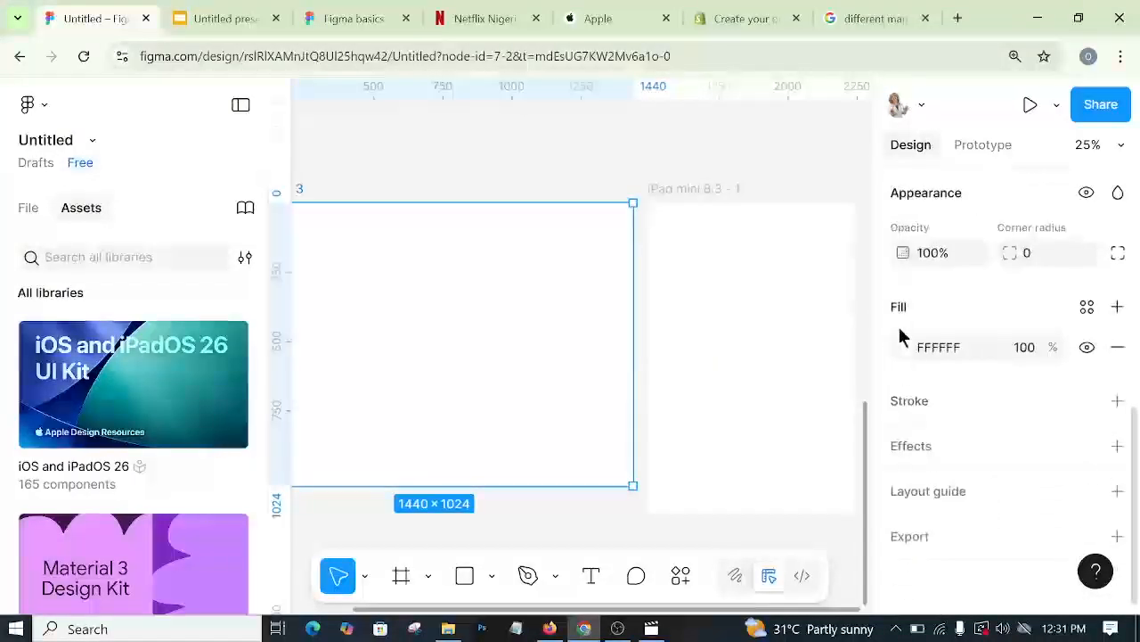
pyautogui.click(904, 346)
pyautogui.click(840, 289)
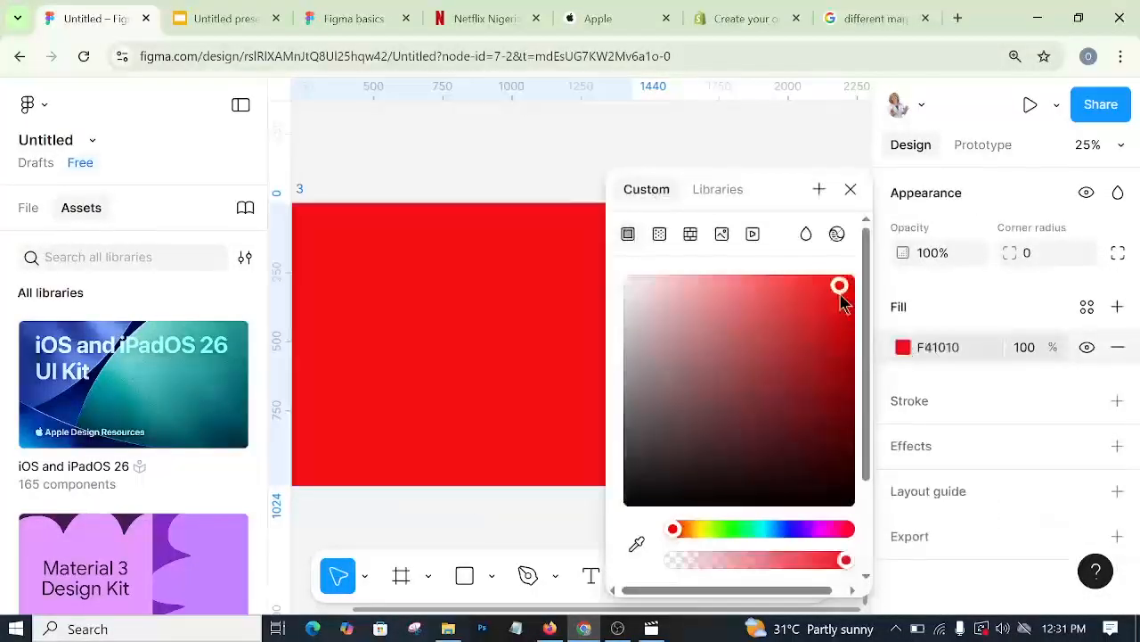
pyautogui.click(779, 529)
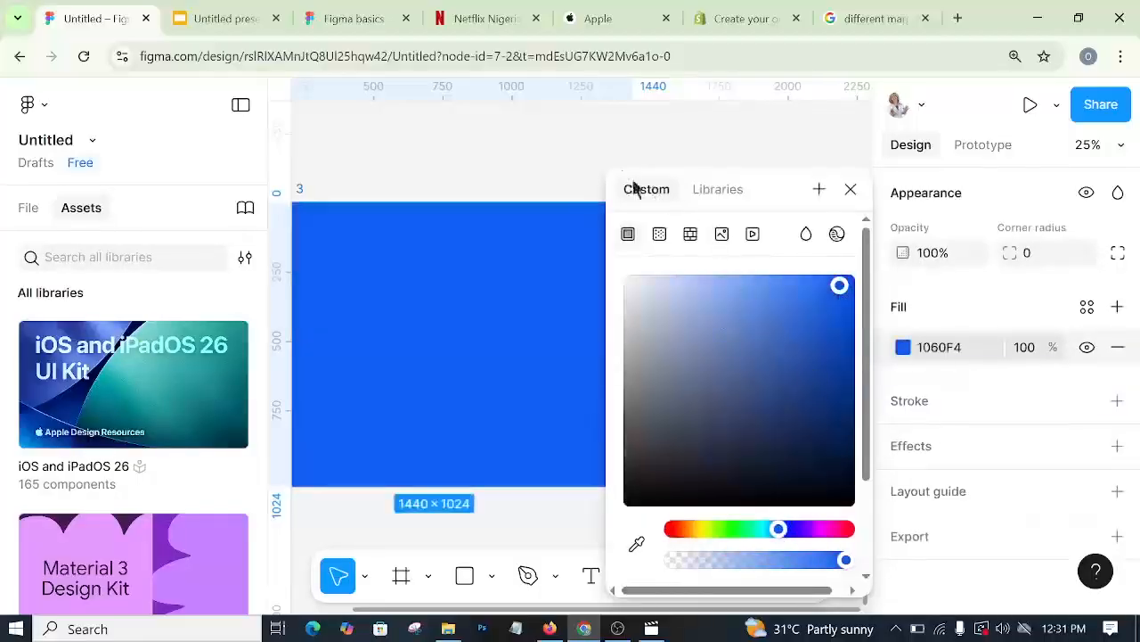
pyautogui.click(852, 191)
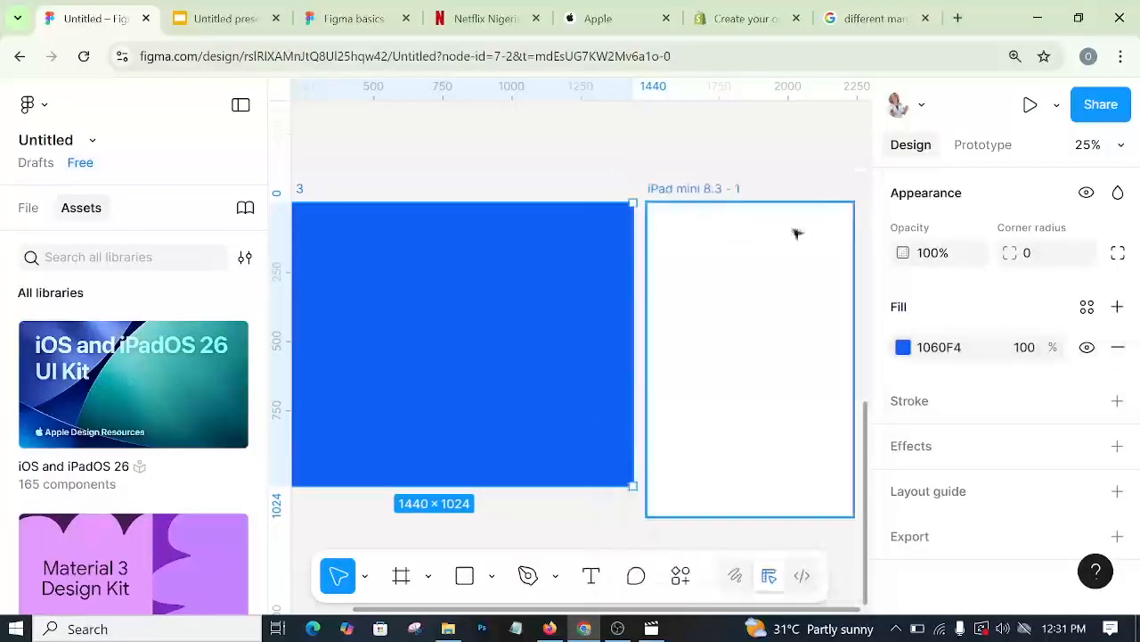
# - Change the fill of the iPad mini 8.3 - 1 frame to bright green
pyautogui.click(741, 232)
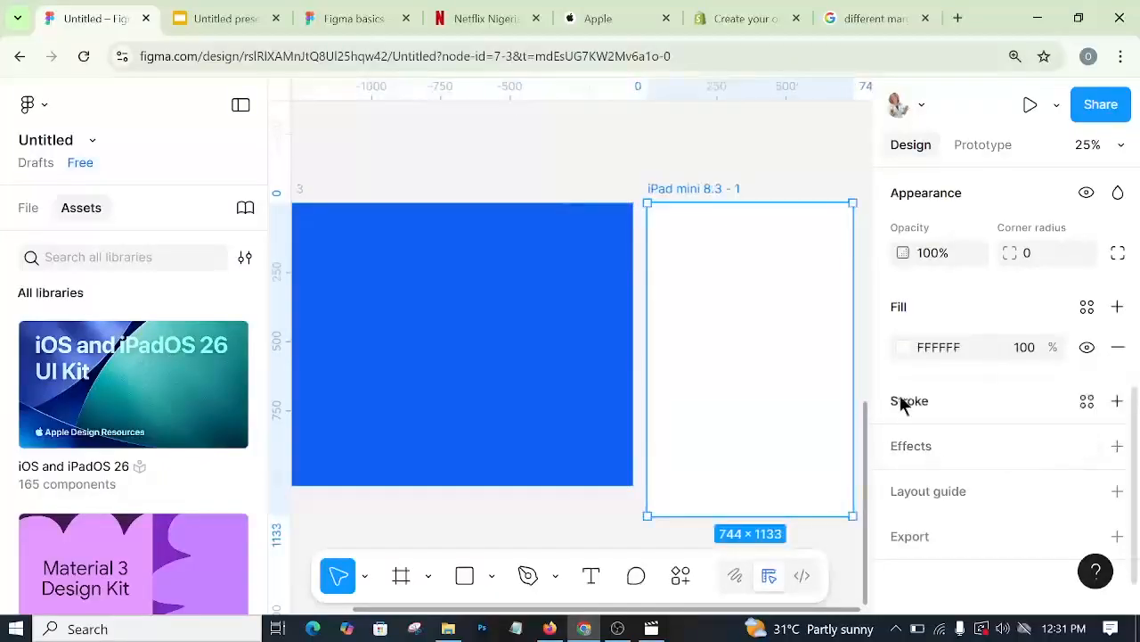
pyautogui.click(903, 347)
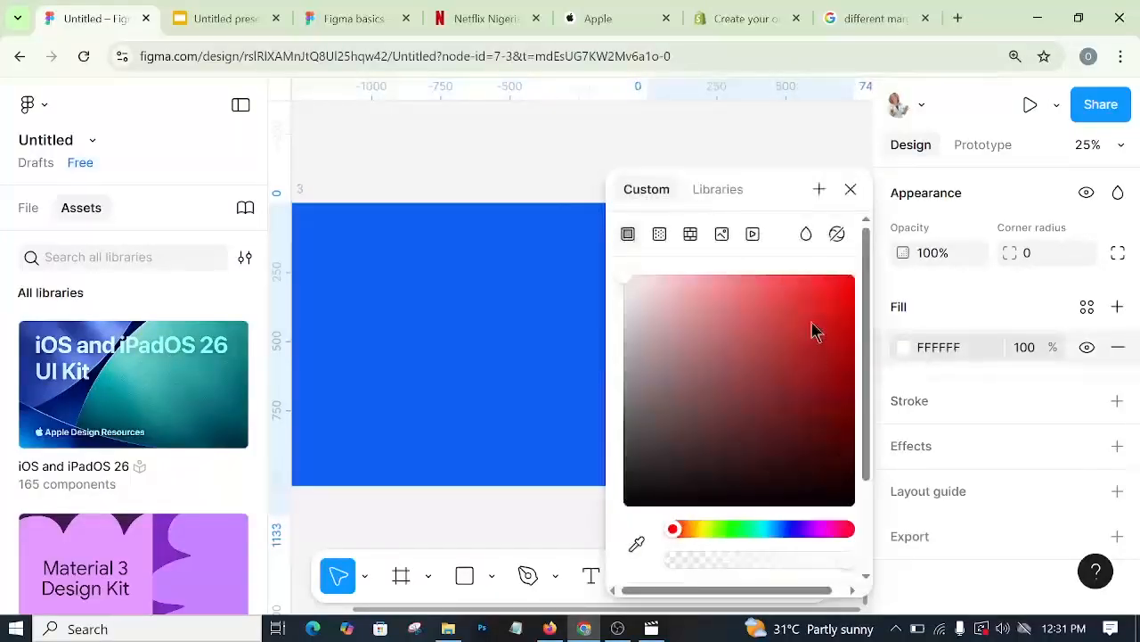
pyautogui.click(733, 528)
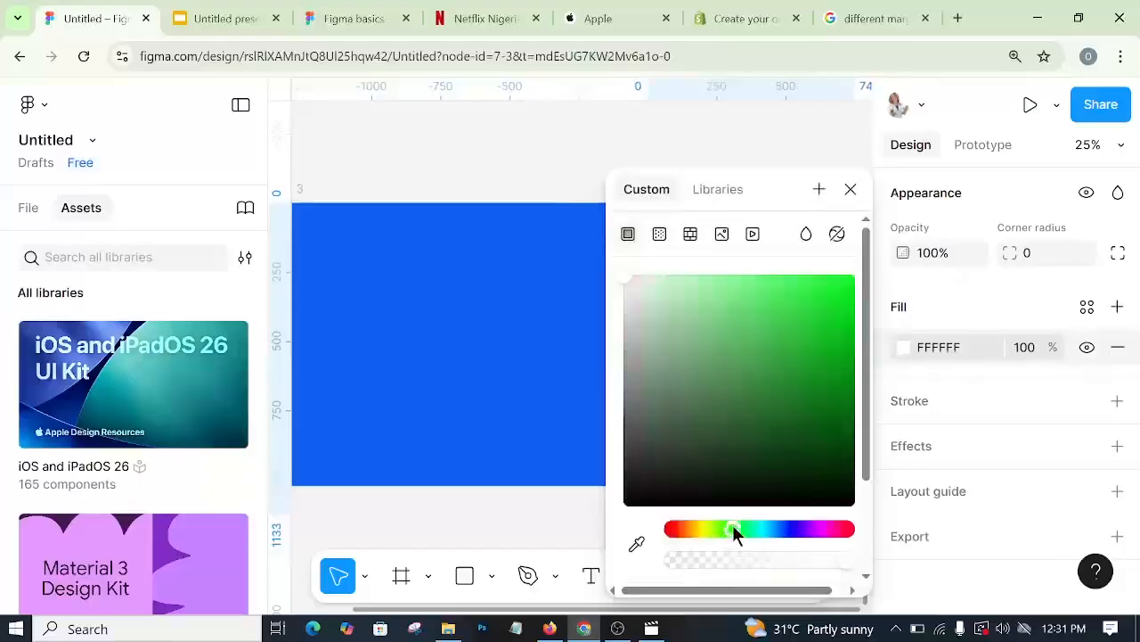
pyautogui.click(839, 318)
pyautogui.click(802, 148)
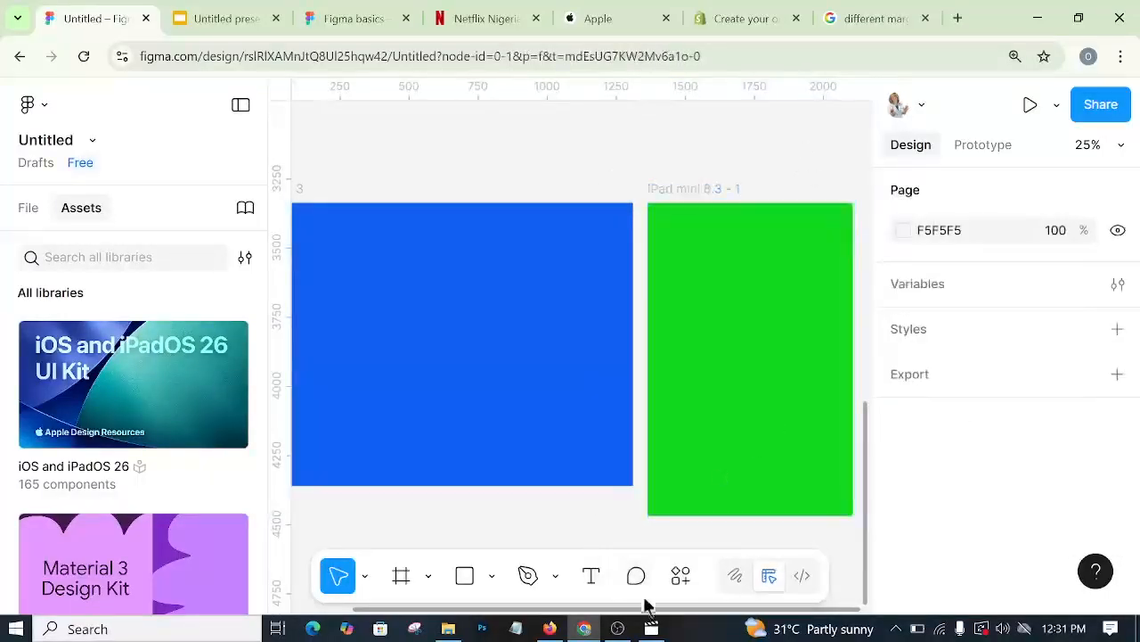
# - Add a 390 × 844 iPhone 13 & 14 preset frame beside the green iPad frame at about X 2148, Y 3437
pyautogui.moveTo(646, 609); pyautogui.dragTo(742, 613)
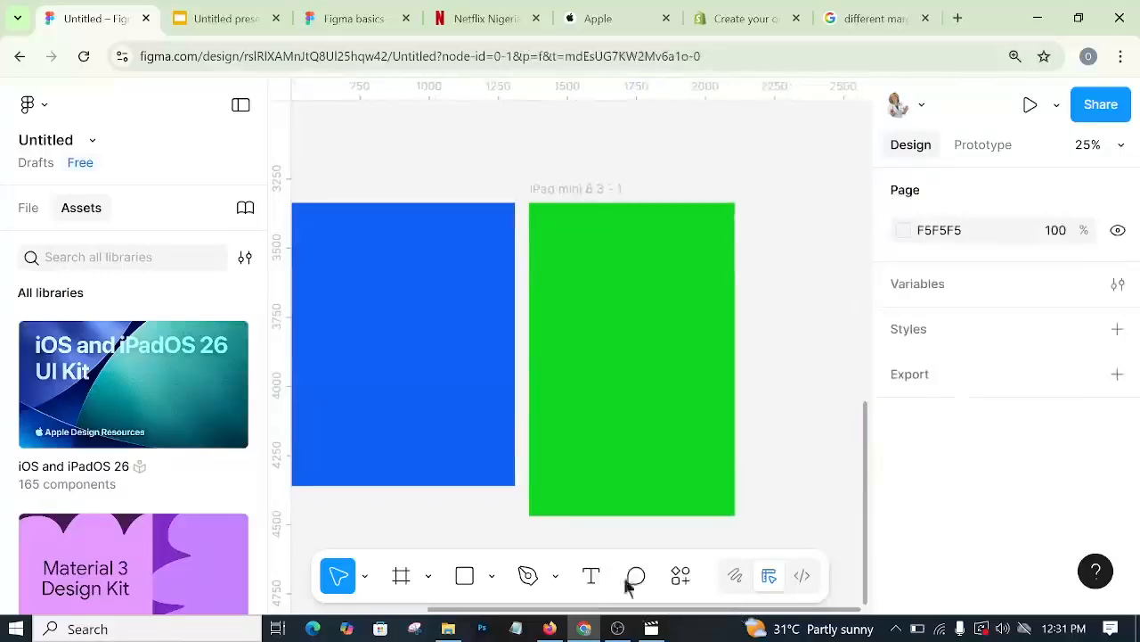
pyautogui.click(427, 577)
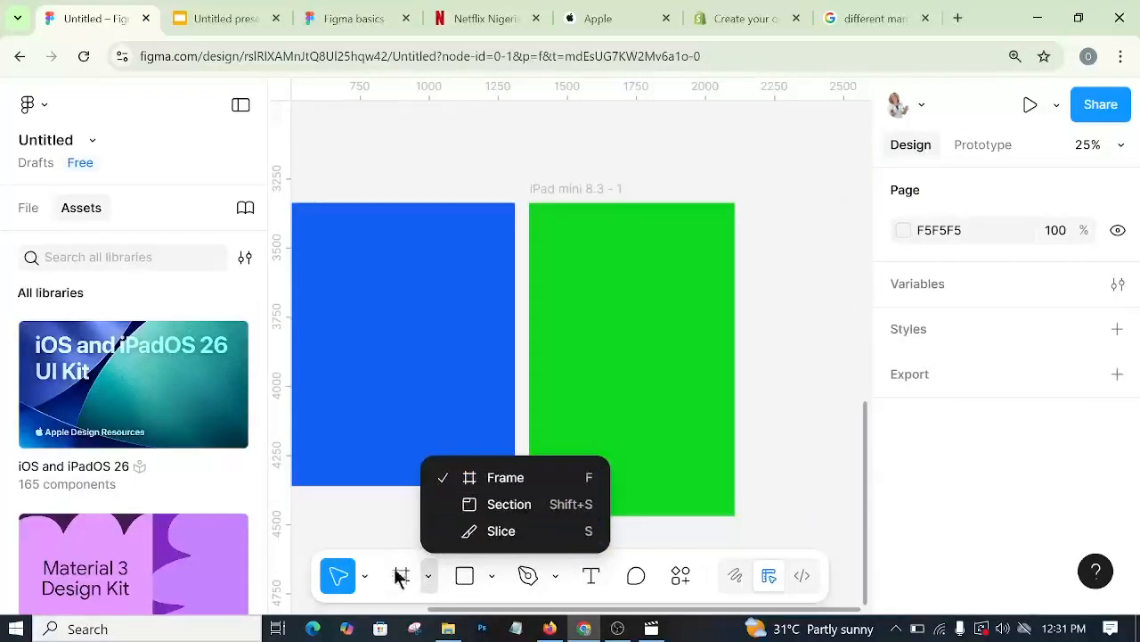
pyautogui.click(547, 479)
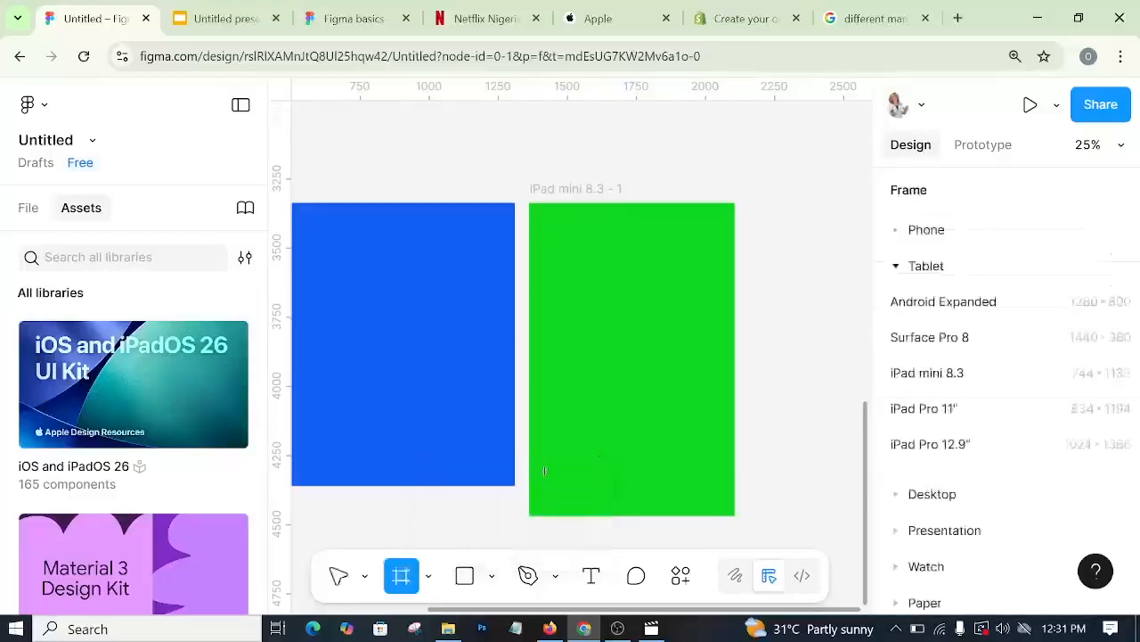
pyautogui.click(895, 233)
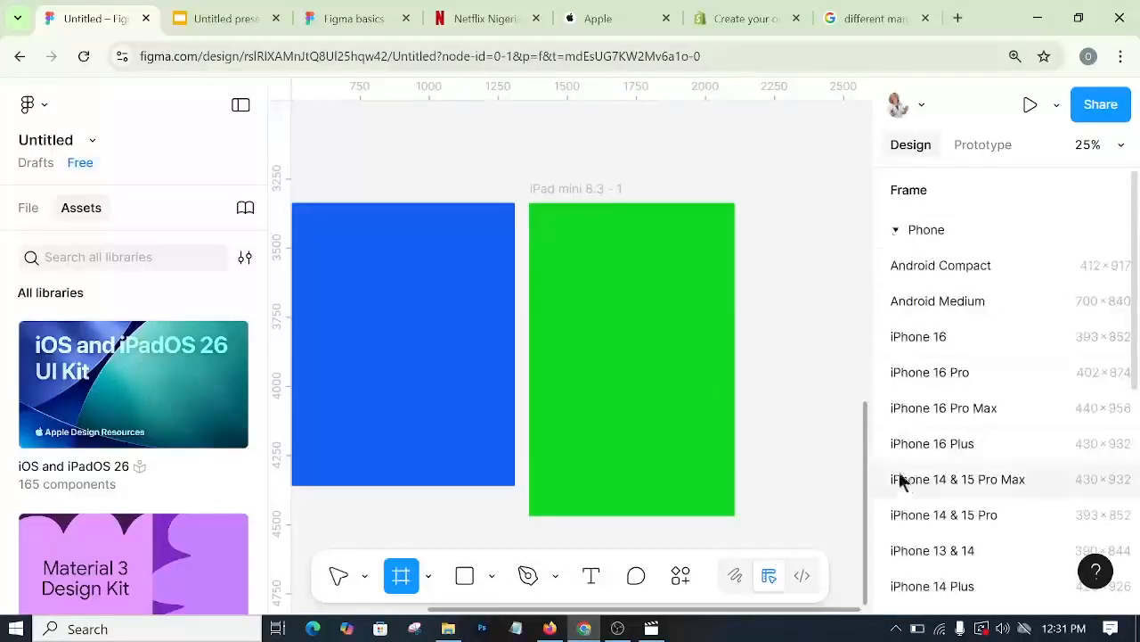
pyautogui.click(932, 550)
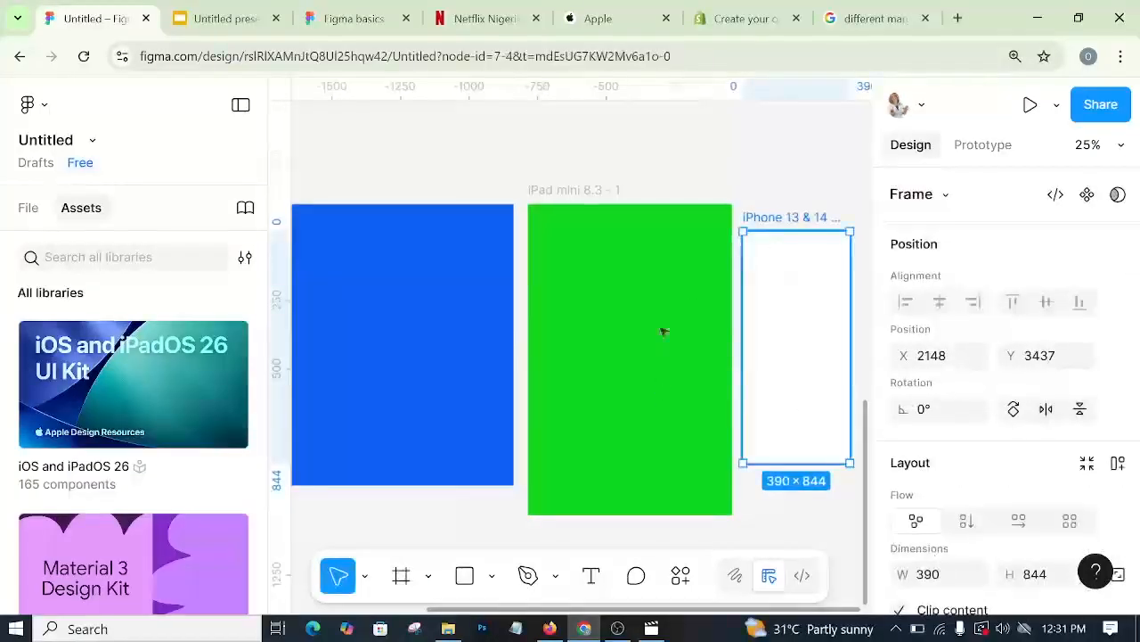
pyautogui.click(657, 179)
# - Change the fill of the iPhone 13 & 14 frame to red F40101
pyautogui.click(807, 255)
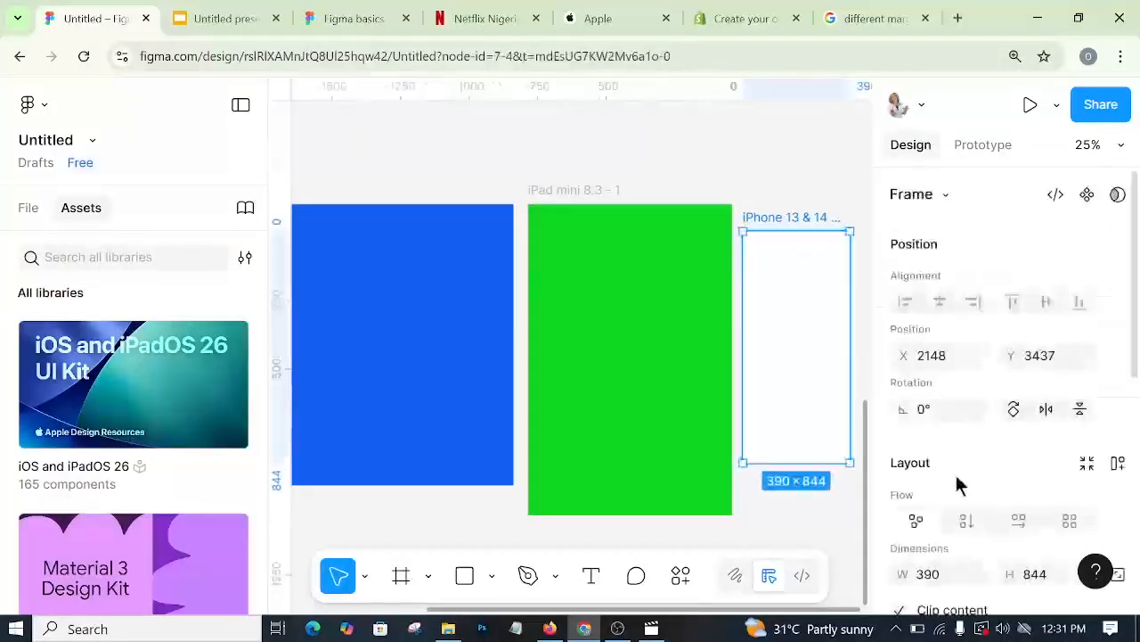
pyautogui.scroll(-5, 958, 486)
pyautogui.click(902, 373)
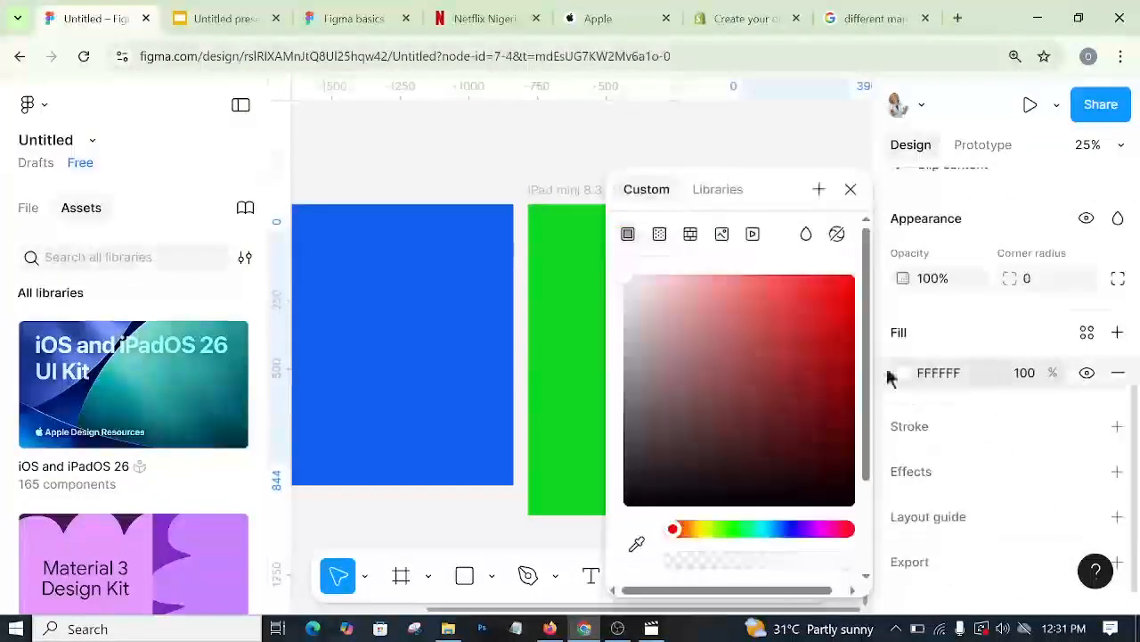
pyautogui.moveTo(820, 285); pyautogui.dragTo(853, 285)
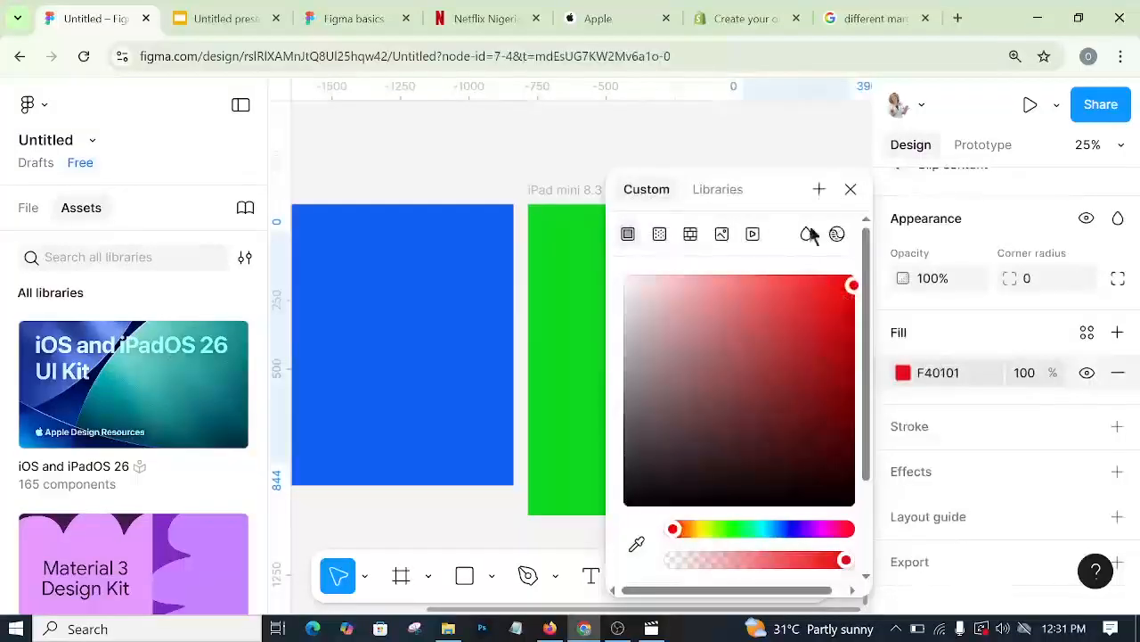
pyautogui.click(781, 135)
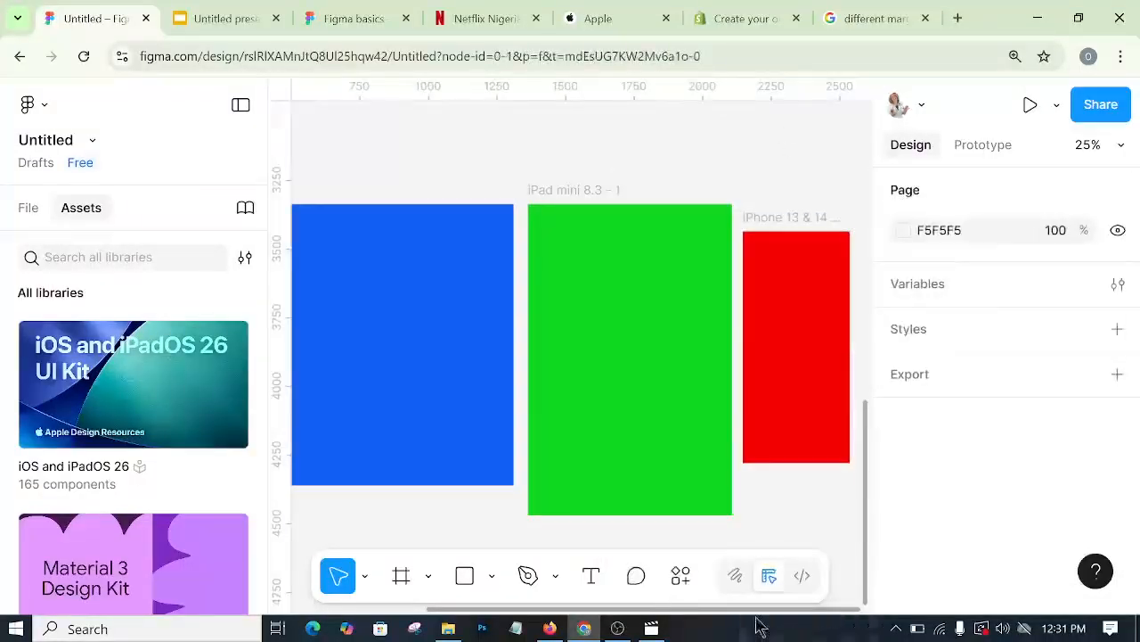
# - Change the blue Desktop - 3 frame's fill to very light gray EFF1F6 and leave the frame selected
pyautogui.moveTo(744, 611); pyautogui.dragTo(604, 611)
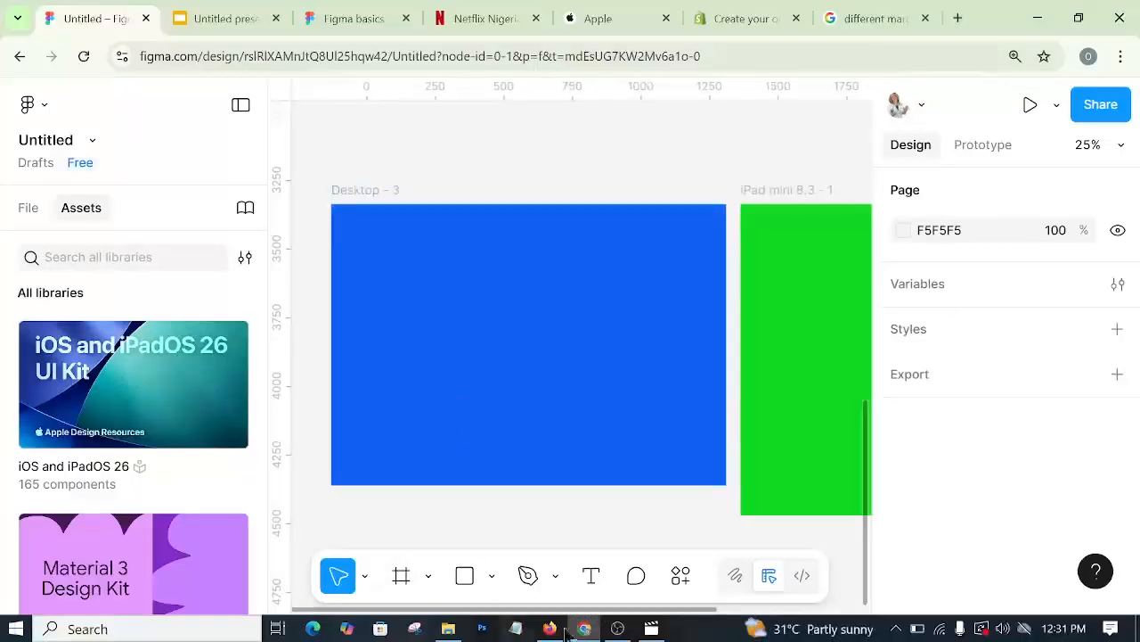
pyautogui.click(473, 413)
pyautogui.scroll(-1, 958, 486)
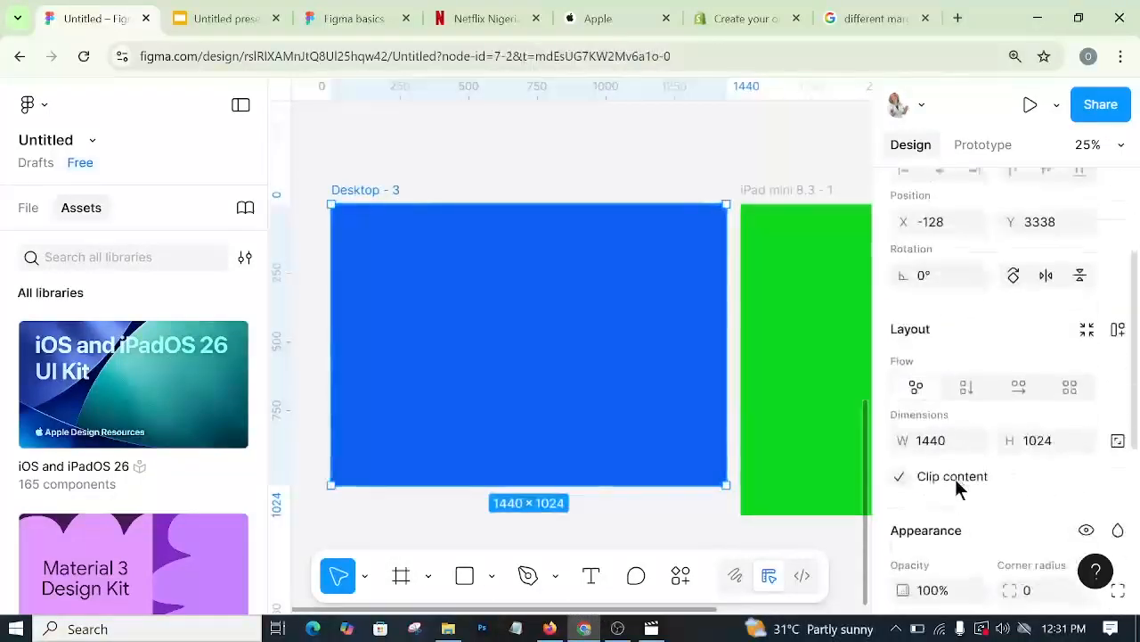
pyautogui.scroll(-2, 891, 570)
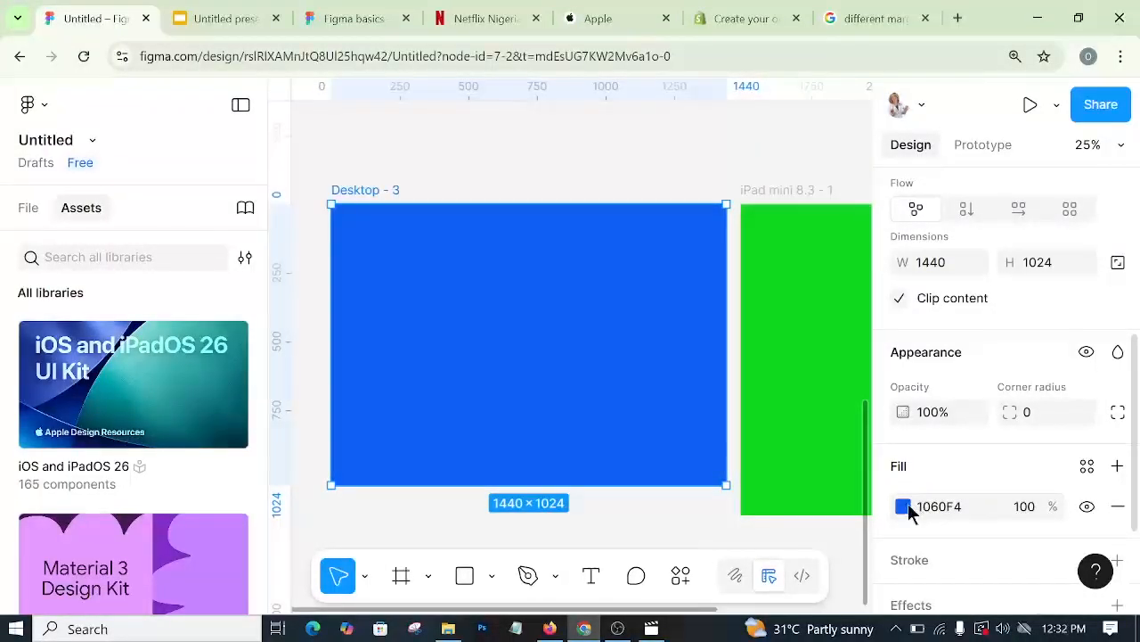
pyautogui.click(904, 507)
pyautogui.moveTo(840, 286); pyautogui.dragTo(635, 283)
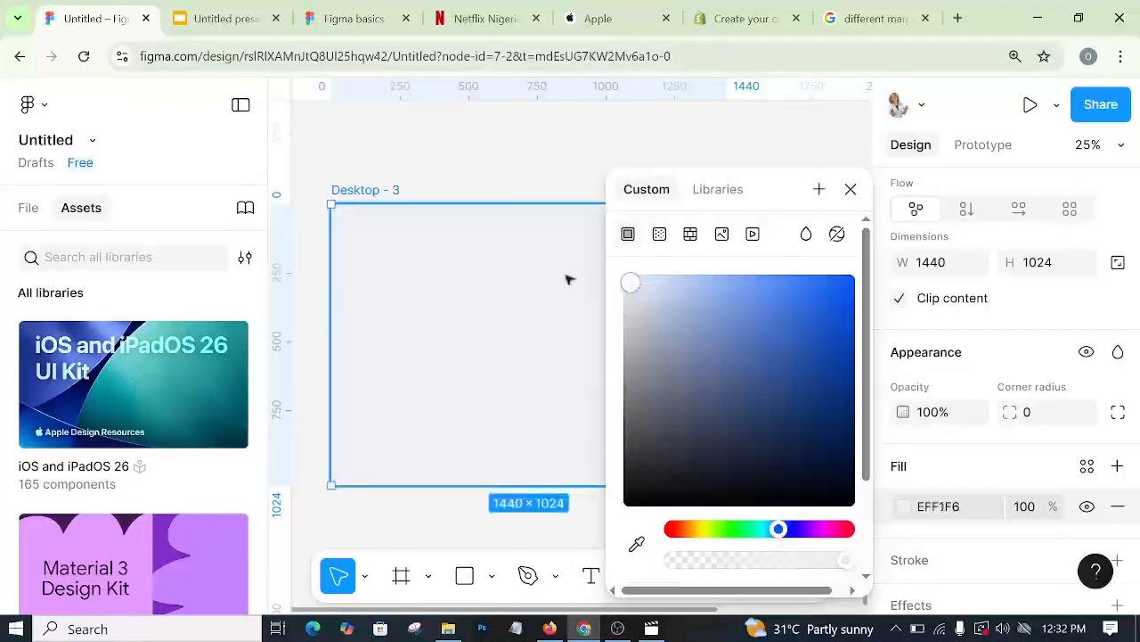
pyautogui.click(460, 160)
pyautogui.click(470, 261)
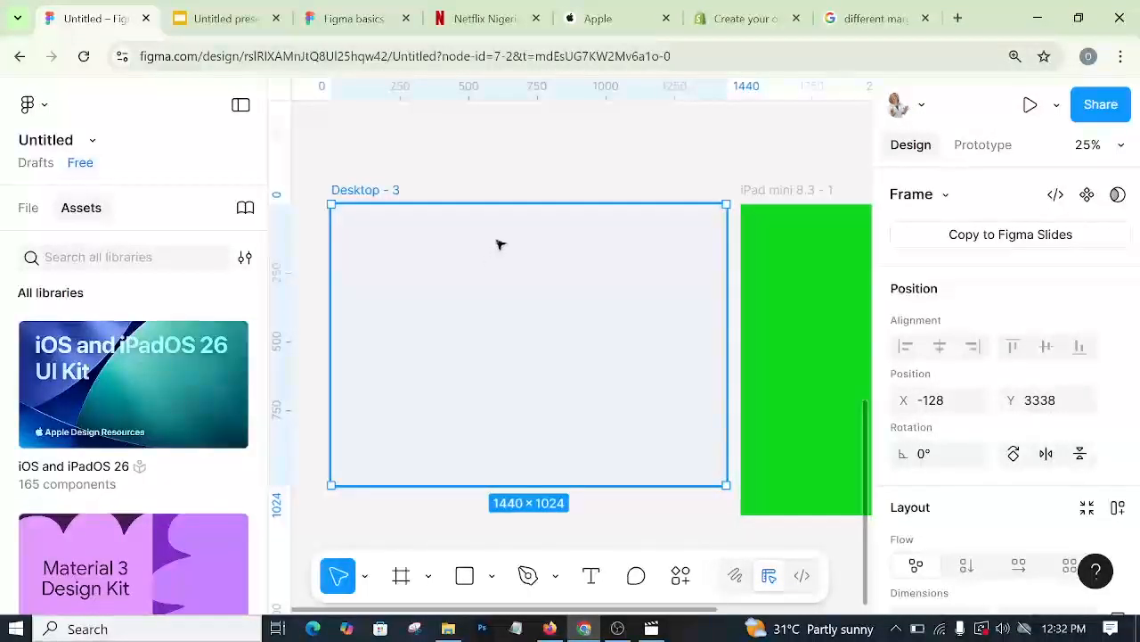
# - Switch to the Google Slides presentation, read slide 2 on the importance and benefits of grids, and return to the Figma basics file
pyautogui.click(223, 17)
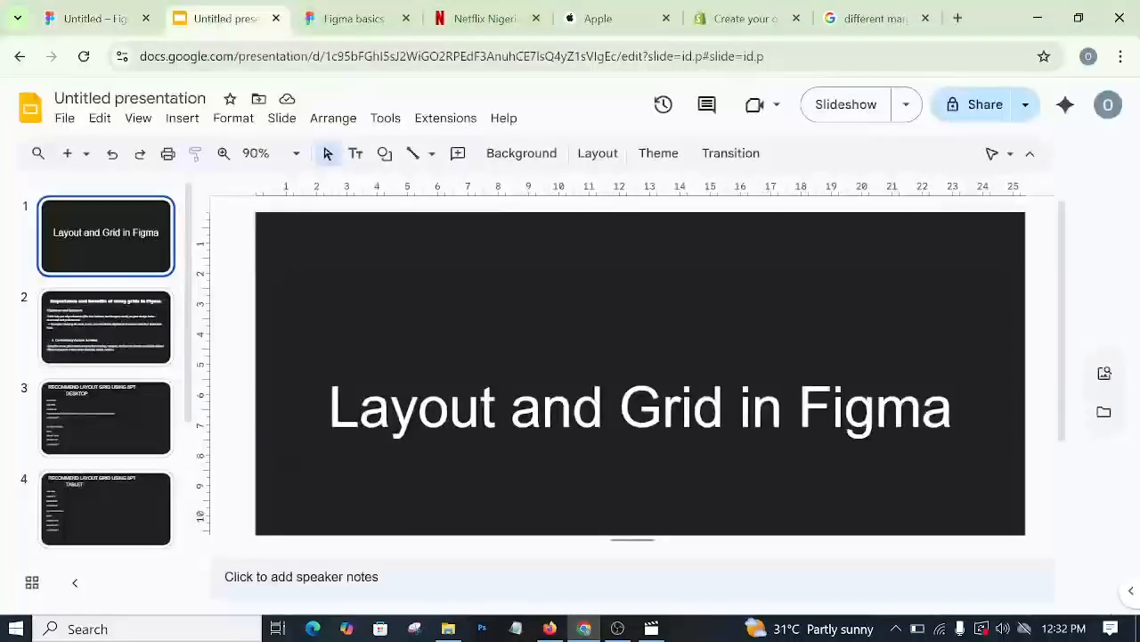
pyautogui.click(124, 305)
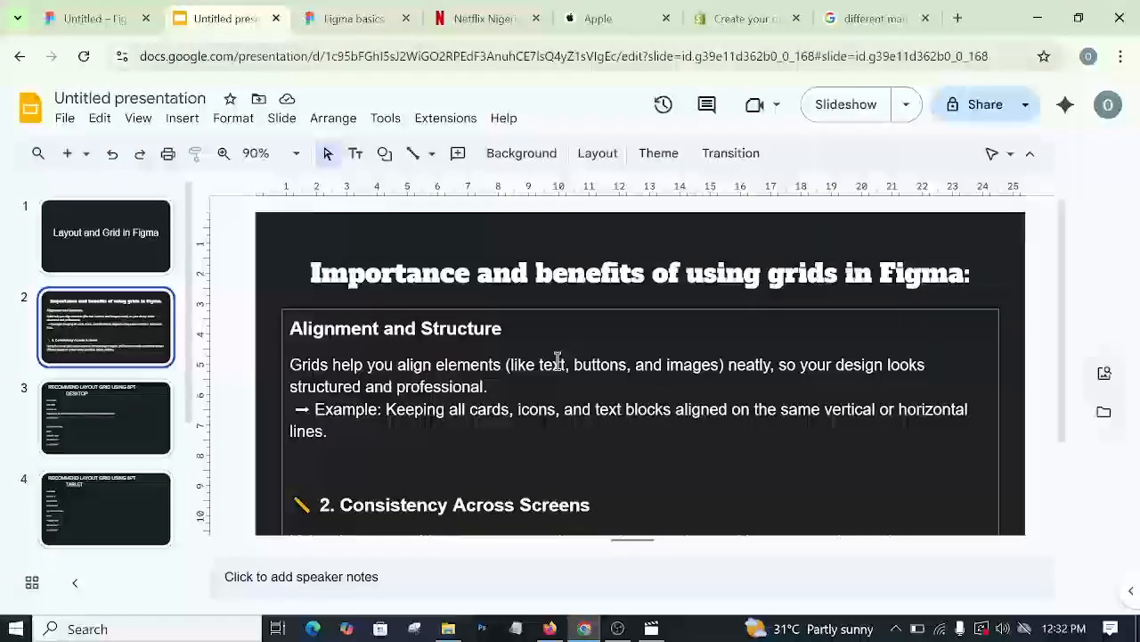
pyautogui.scroll(-1, 557, 361)
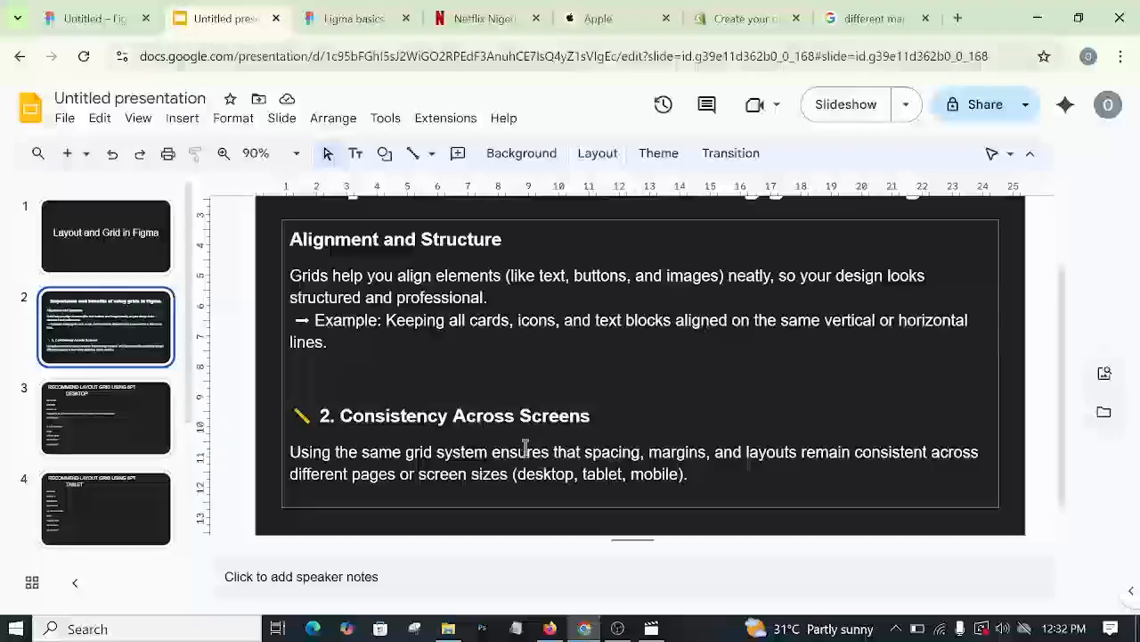
pyautogui.click(357, 17)
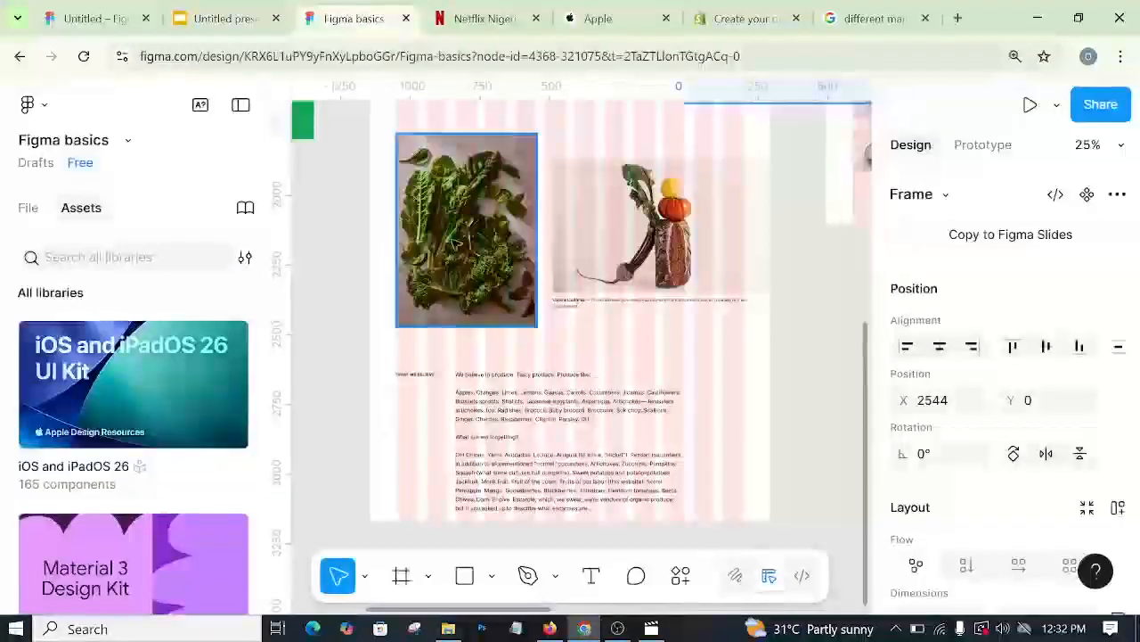
# - Examine how the Homepage's logo, leafy greens image and "What we believe" text align with the column grid
pyautogui.scroll(3, 468, 294)
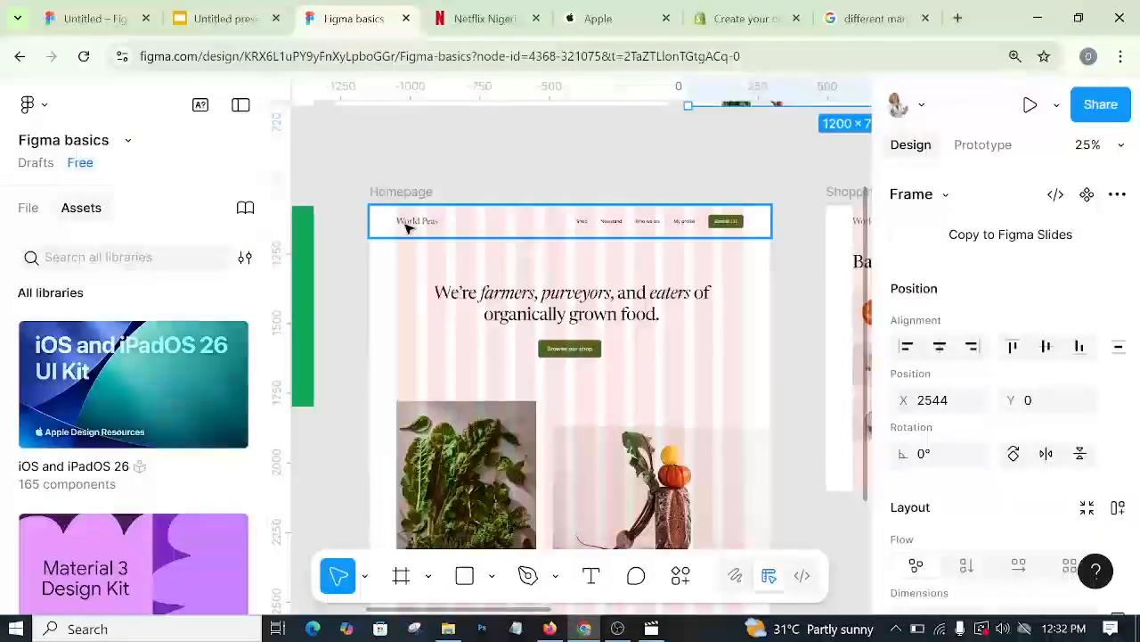
pyautogui.hotkey('ctrl', '+')
pyautogui.moveTo(478, 606); pyautogui.dragTo(434, 607)
pyautogui.scroll(3, 522, 393)
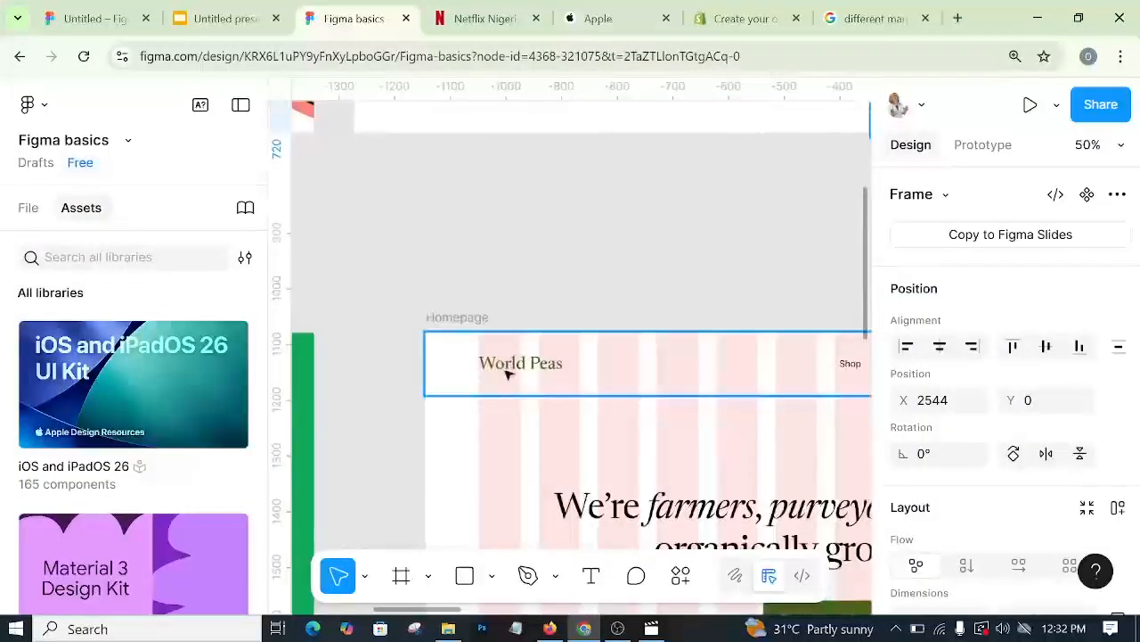
pyautogui.scroll(-3, 504, 365)
pyautogui.scroll(-3, 499, 392)
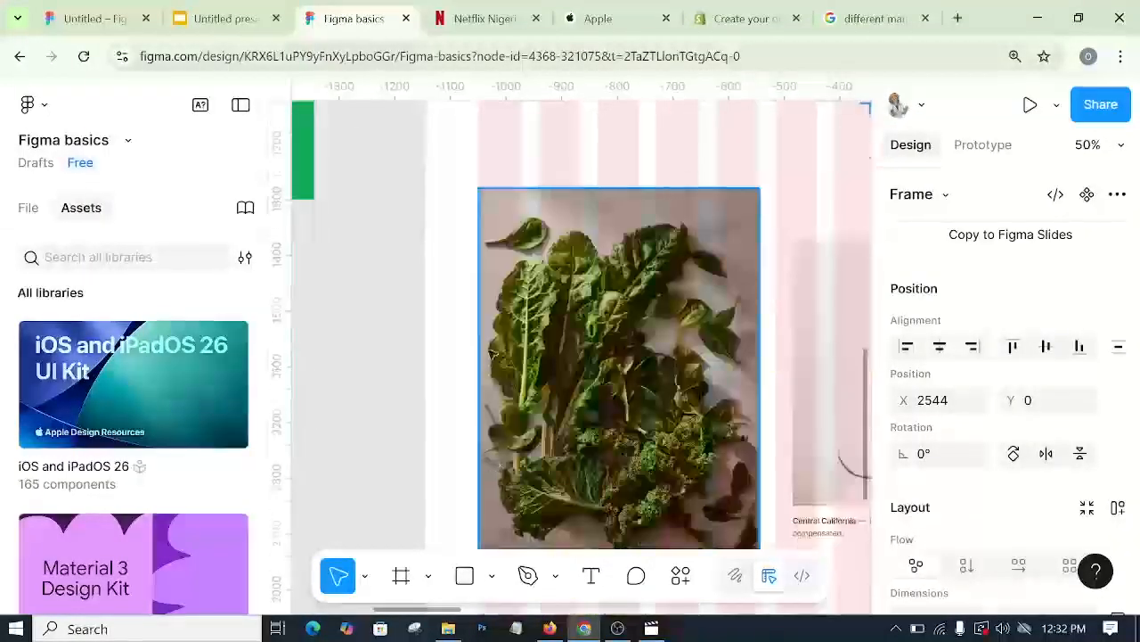
pyautogui.scroll(2, 491, 352)
pyautogui.scroll(-2, 491, 237)
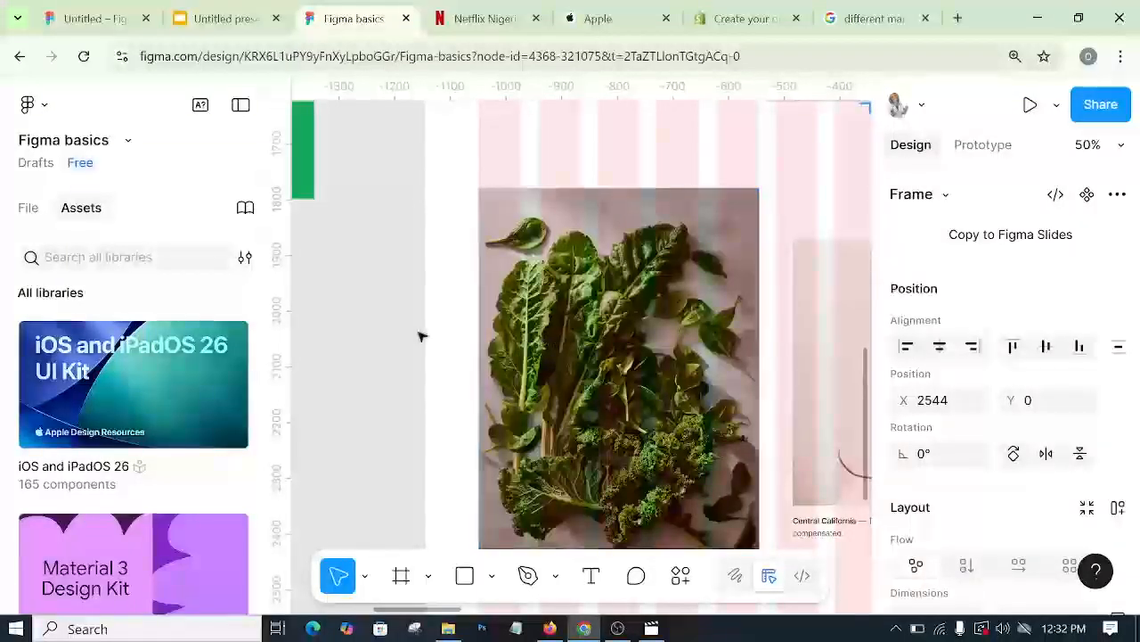
pyautogui.moveTo(504, 336); pyautogui.dragTo(530, 336)
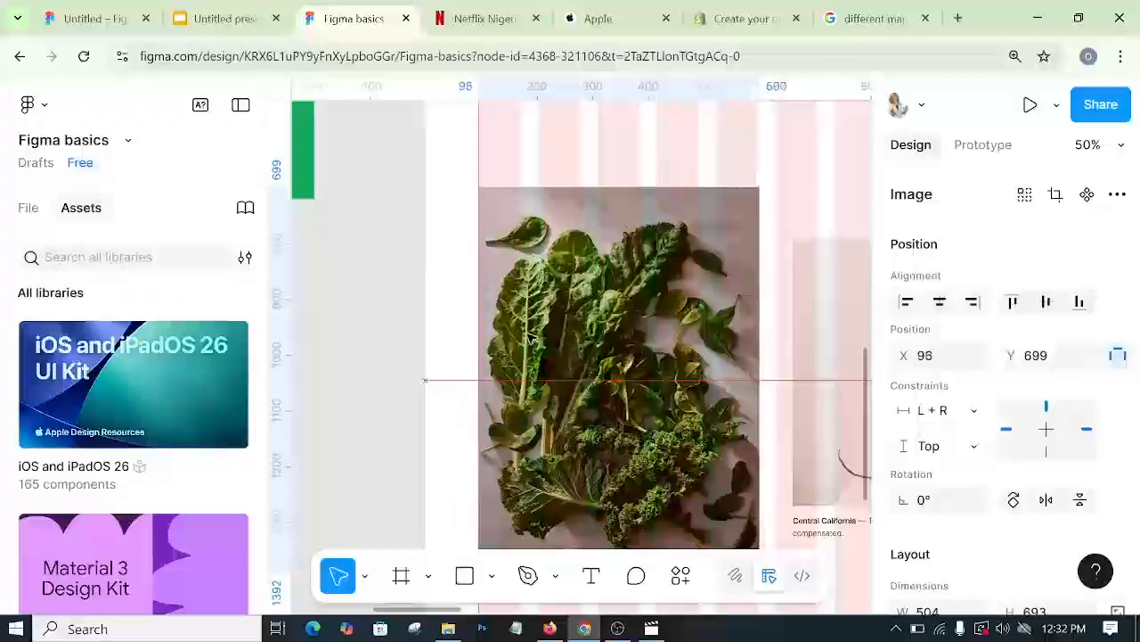
pyautogui.scroll(-3, 530, 336)
pyautogui.scroll(-6, 530, 336)
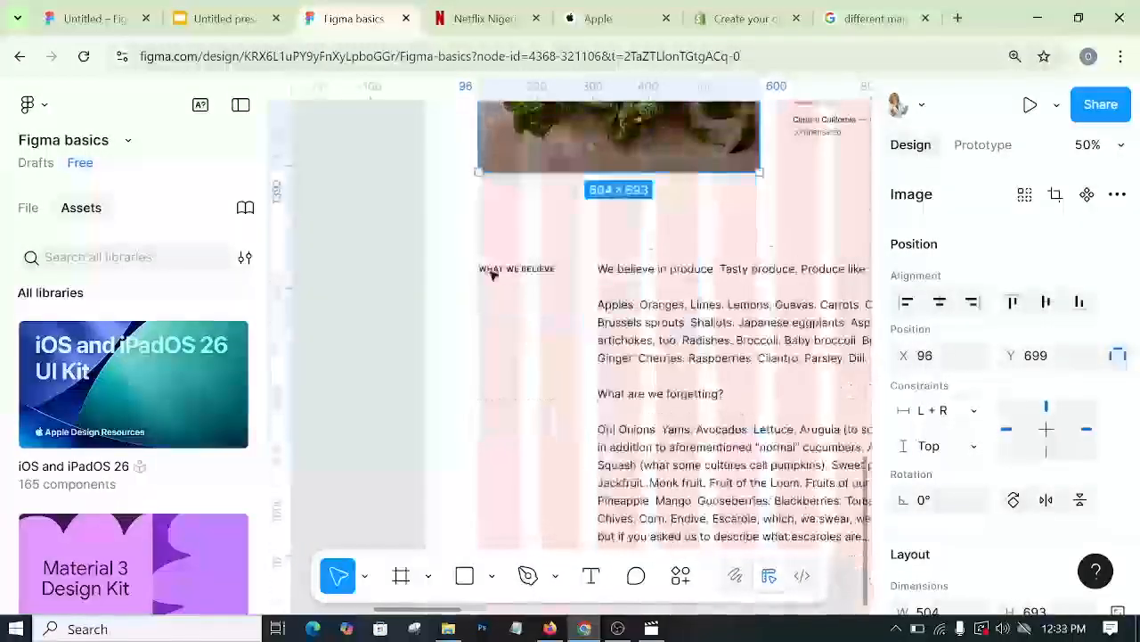
pyautogui.scroll(-5, 496, 379)
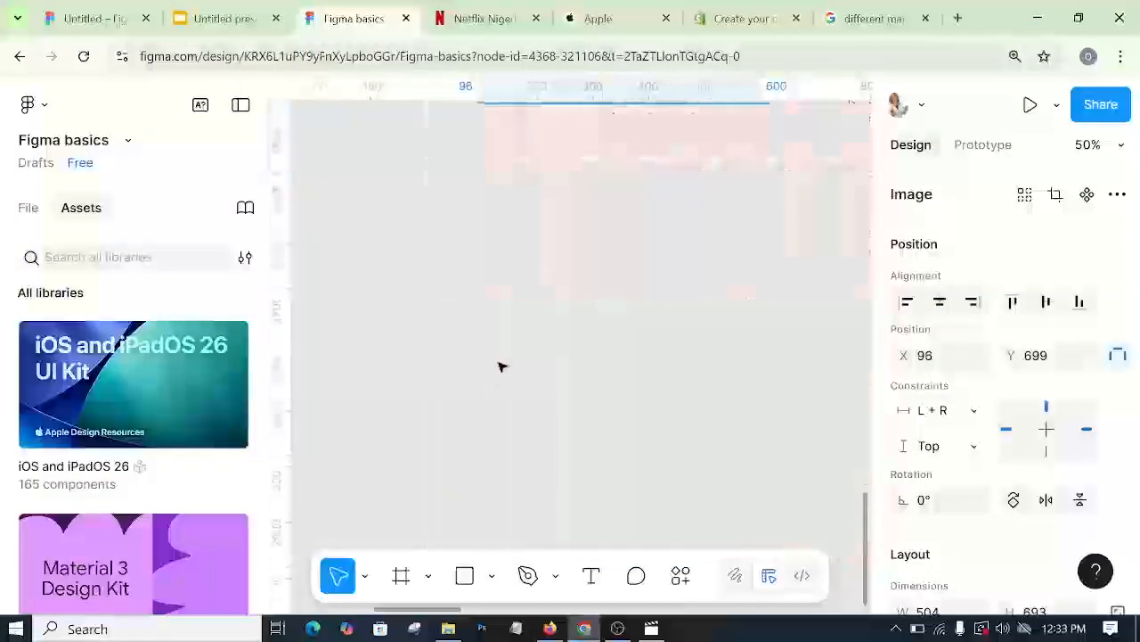
pyautogui.scroll(5, 501, 361)
# - Switch to the Netflix site and examine the content alignment from the hero section down to the FAQ list
pyautogui.click(476, 20)
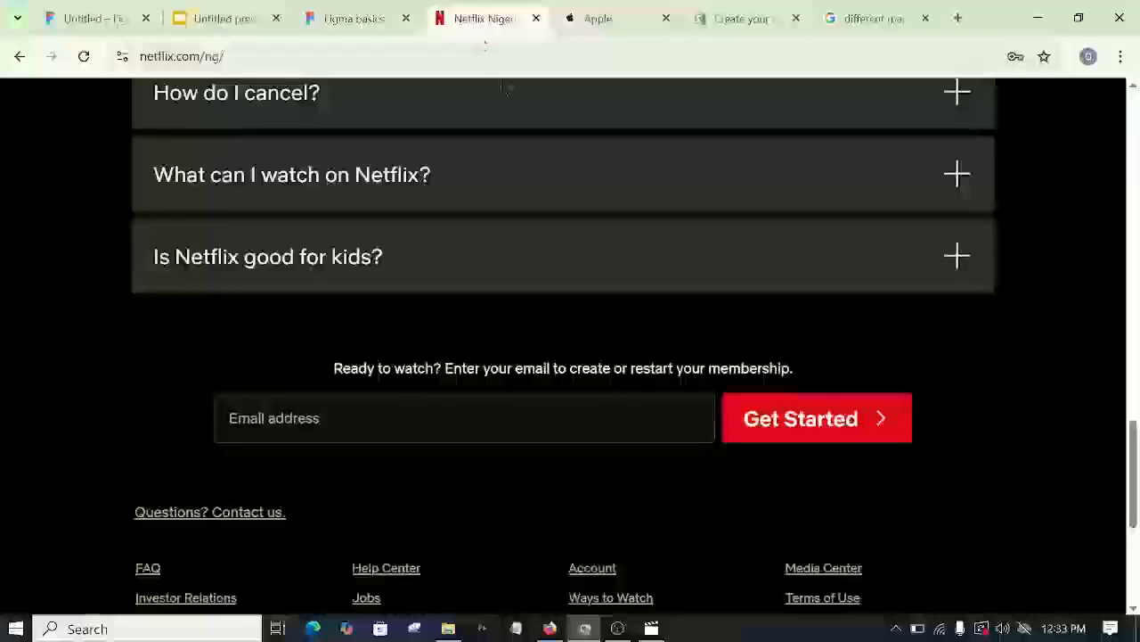
pyautogui.scroll(10, 442, 216)
pyautogui.scroll(10, 441, 216)
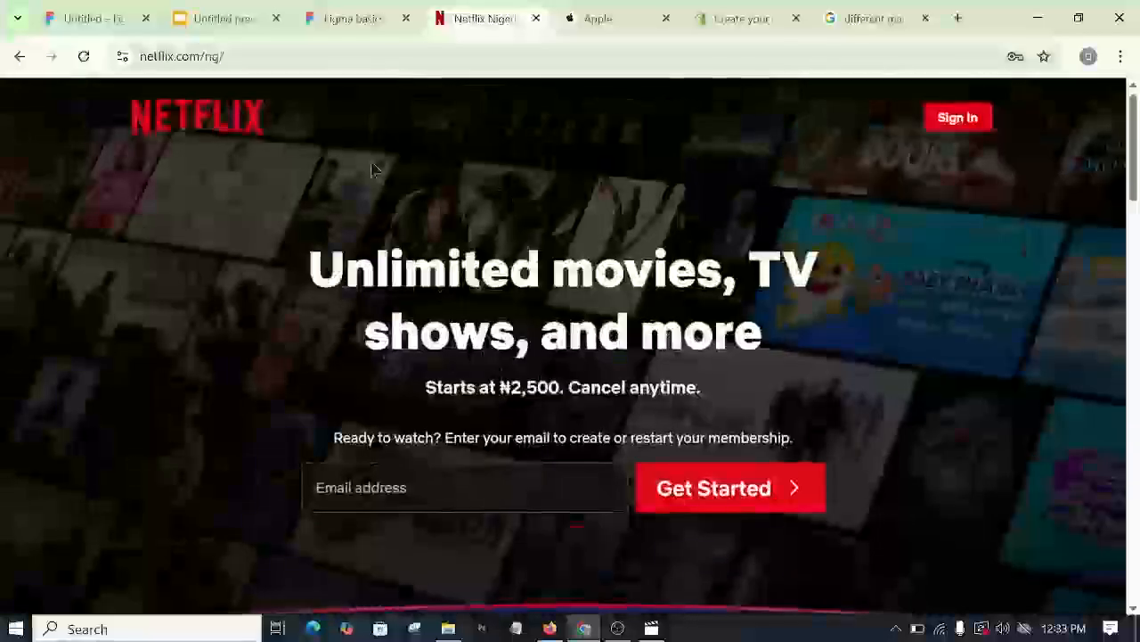
pyautogui.scroll(-6, 499, 291)
pyautogui.scroll(-3, 499, 292)
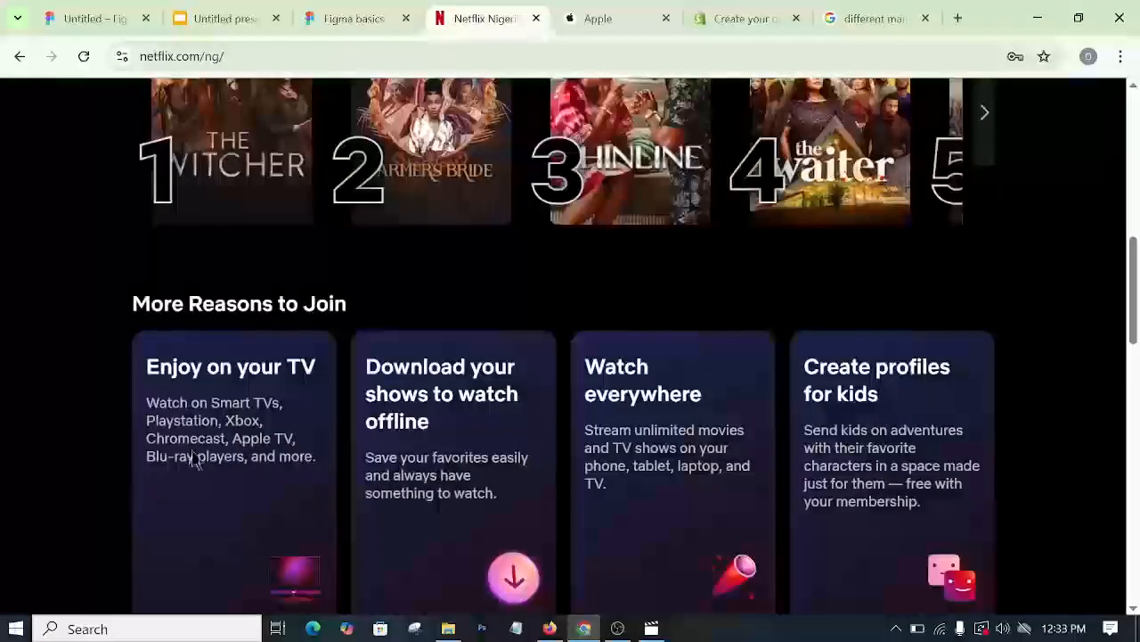
pyautogui.scroll(-9, 987, 434)
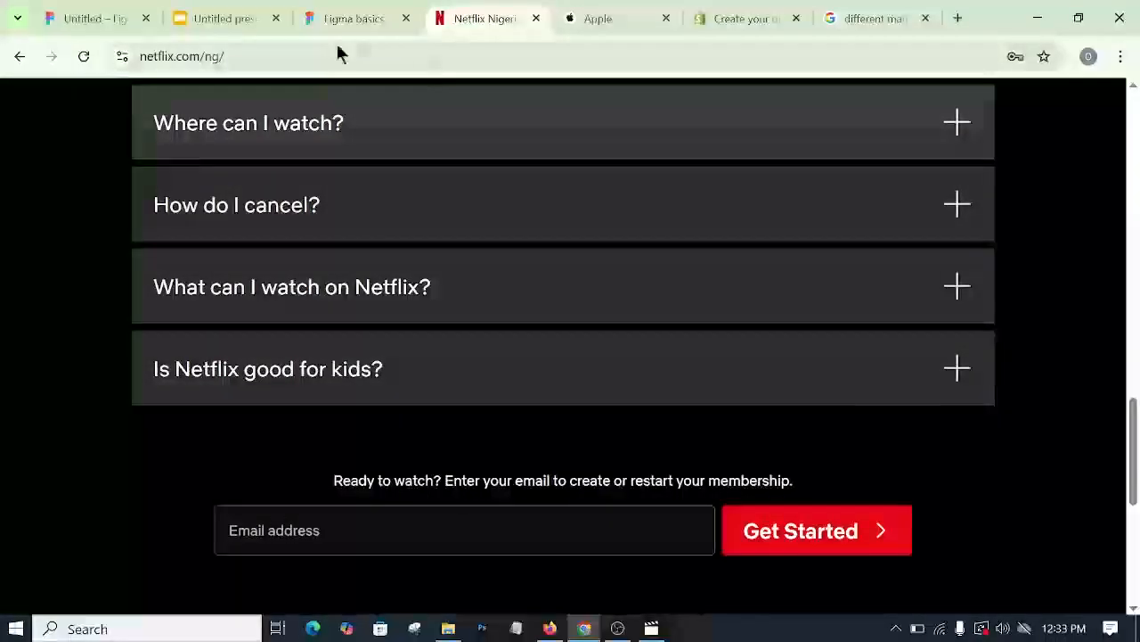
# - Switch to the Google Slides presentation and read slide 3 on the recommended 8pt desktop layout grid
pyautogui.click(219, 20)
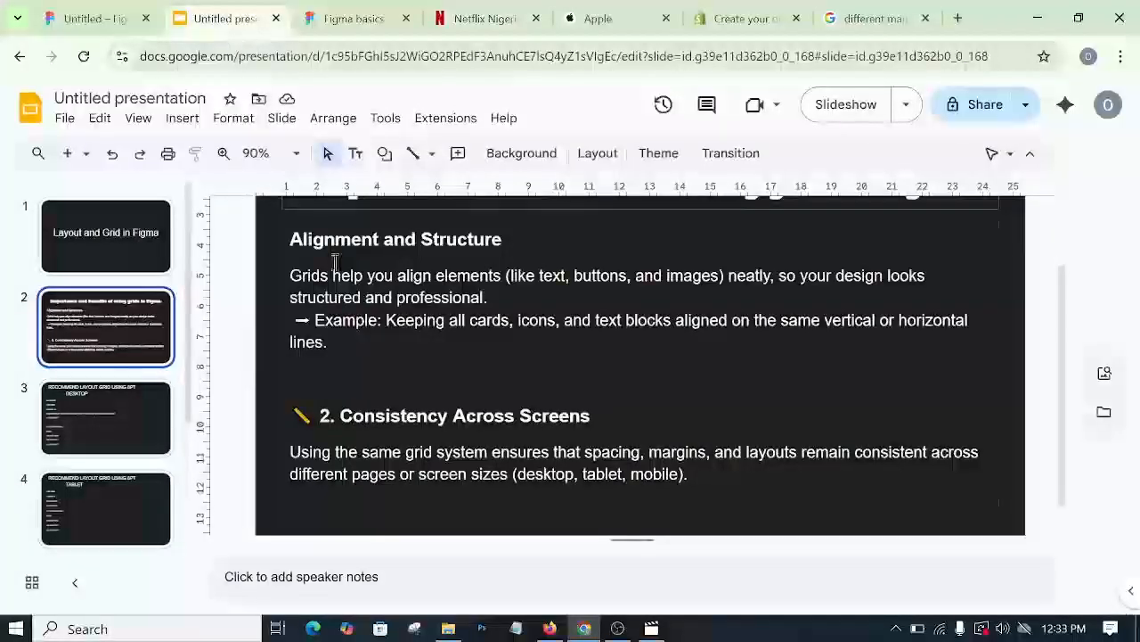
pyautogui.click(112, 408)
pyautogui.scroll(3, 504, 364)
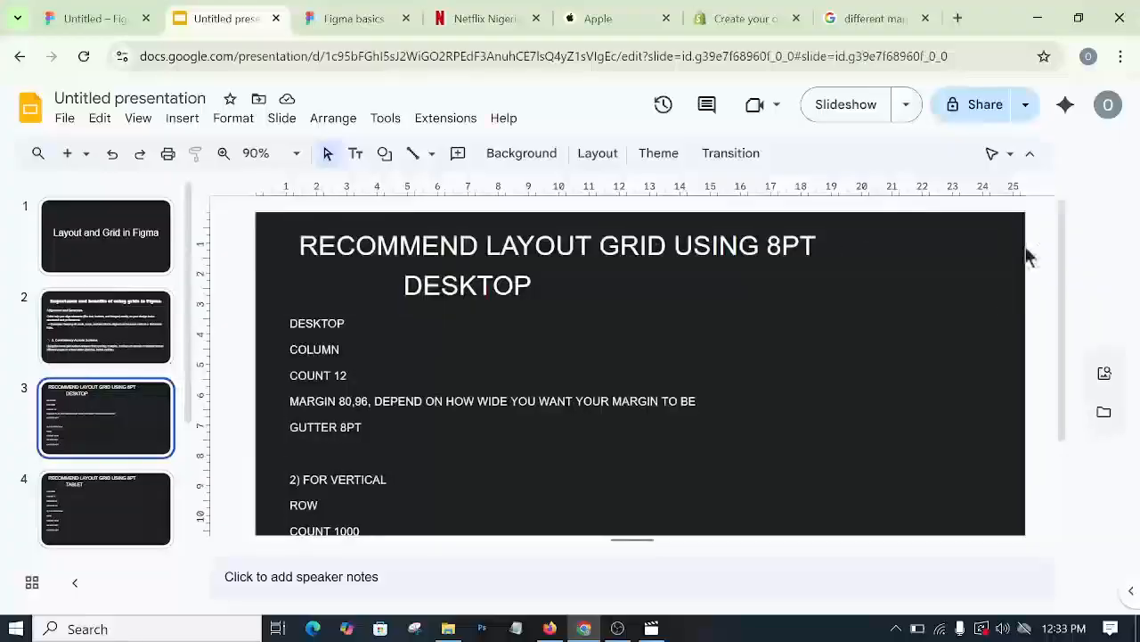
pyautogui.click(805, 248)
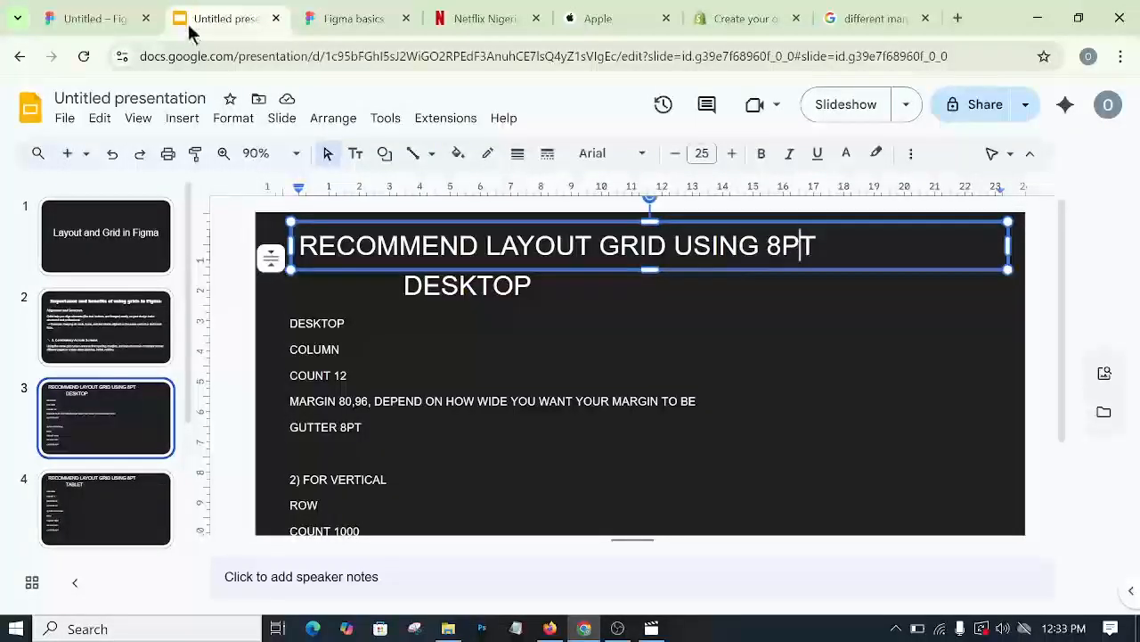
# - Switch to the Untitled Figma file and add a layout guide to the Desktop - 3 frame
pyautogui.click(125, 19)
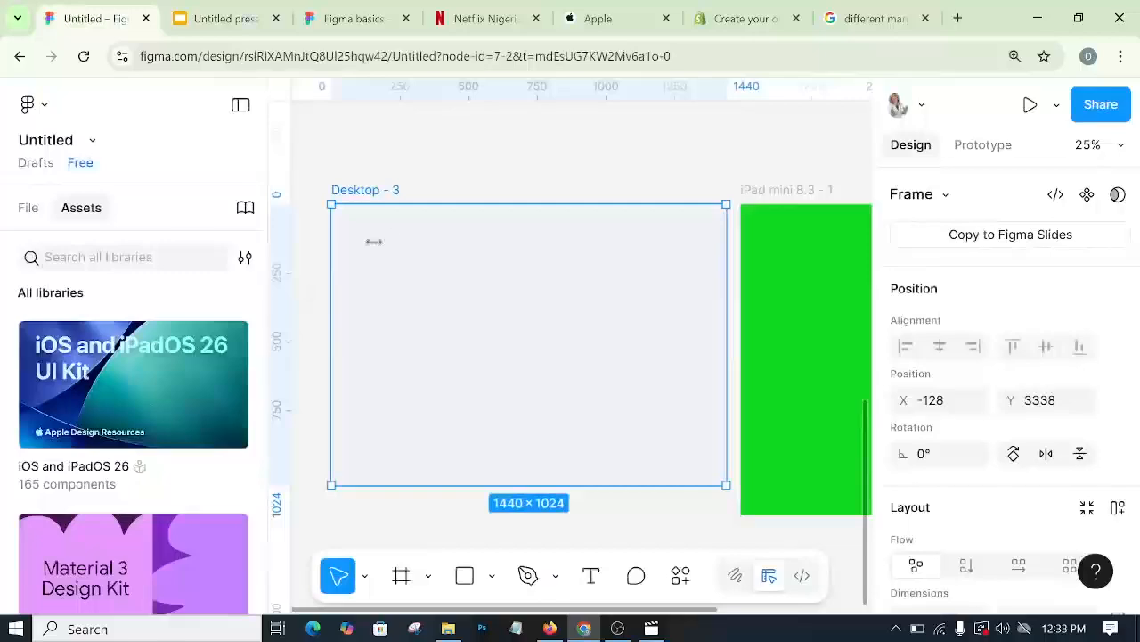
pyautogui.scroll(-1, 1107, 423)
pyautogui.scroll(-5, 1108, 423)
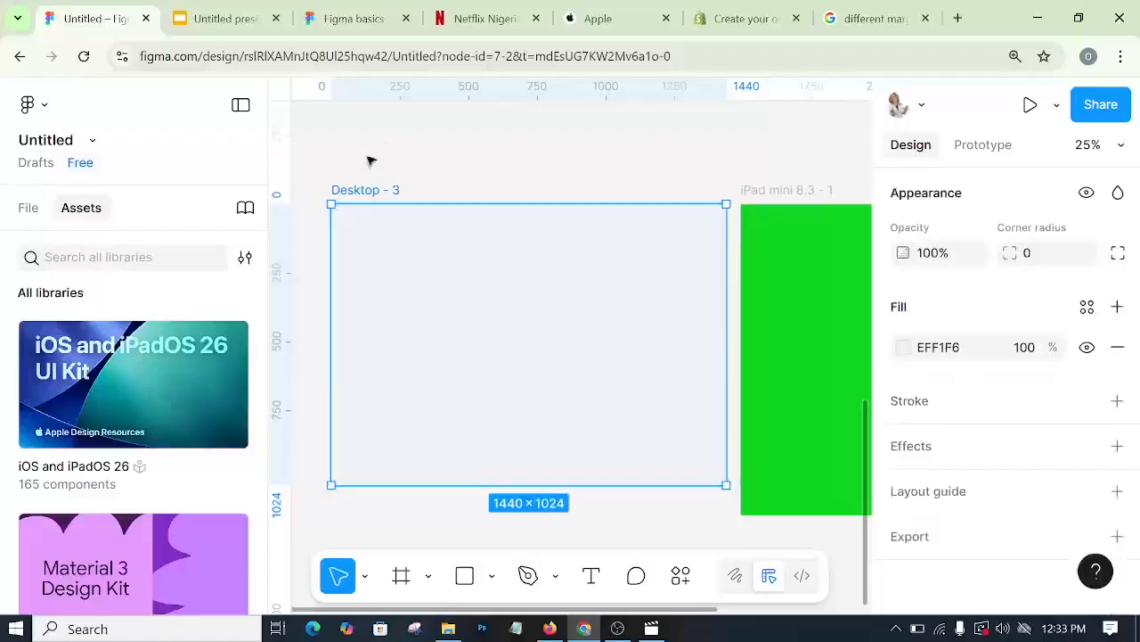
pyautogui.scroll(1, 1051, 337)
pyautogui.scroll(5, 1049, 337)
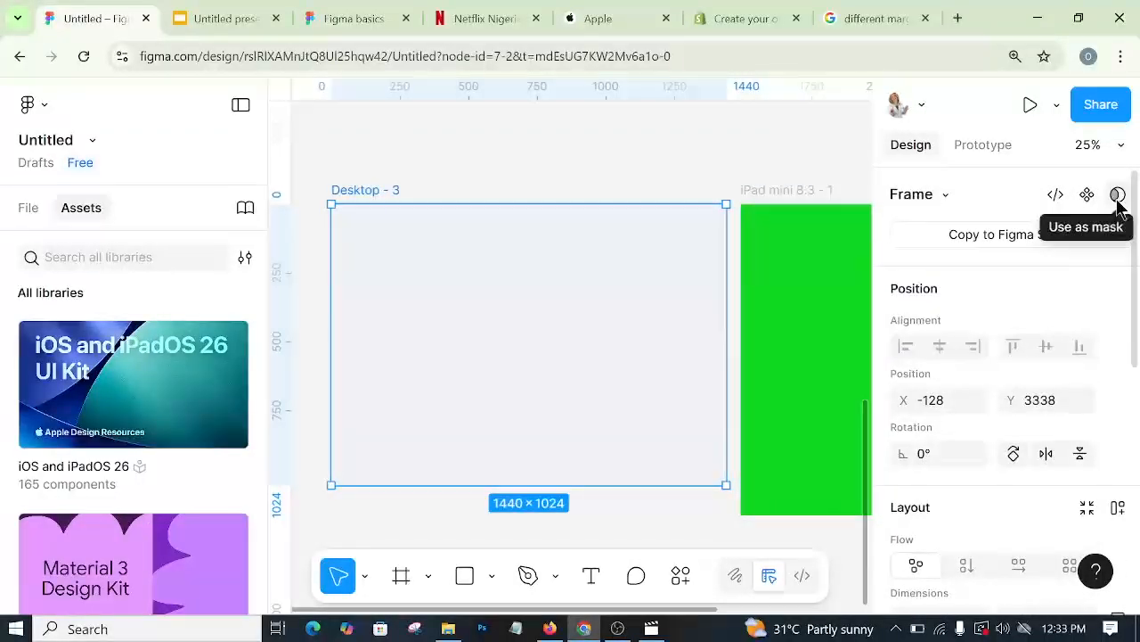
pyautogui.scroll(-6, 1124, 303)
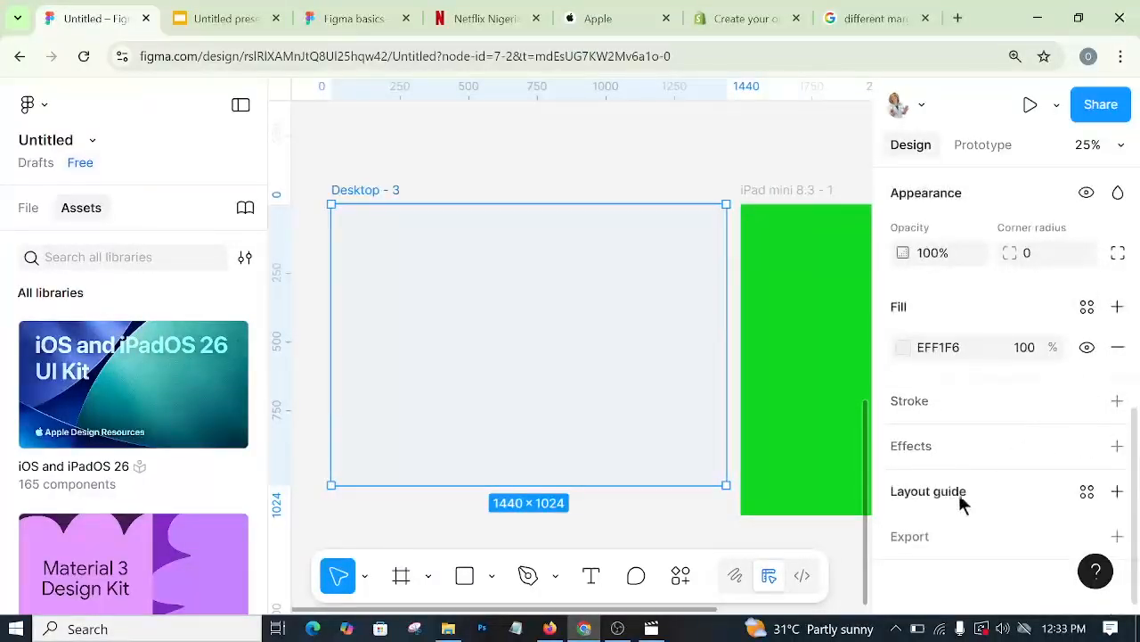
pyautogui.click(1117, 492)
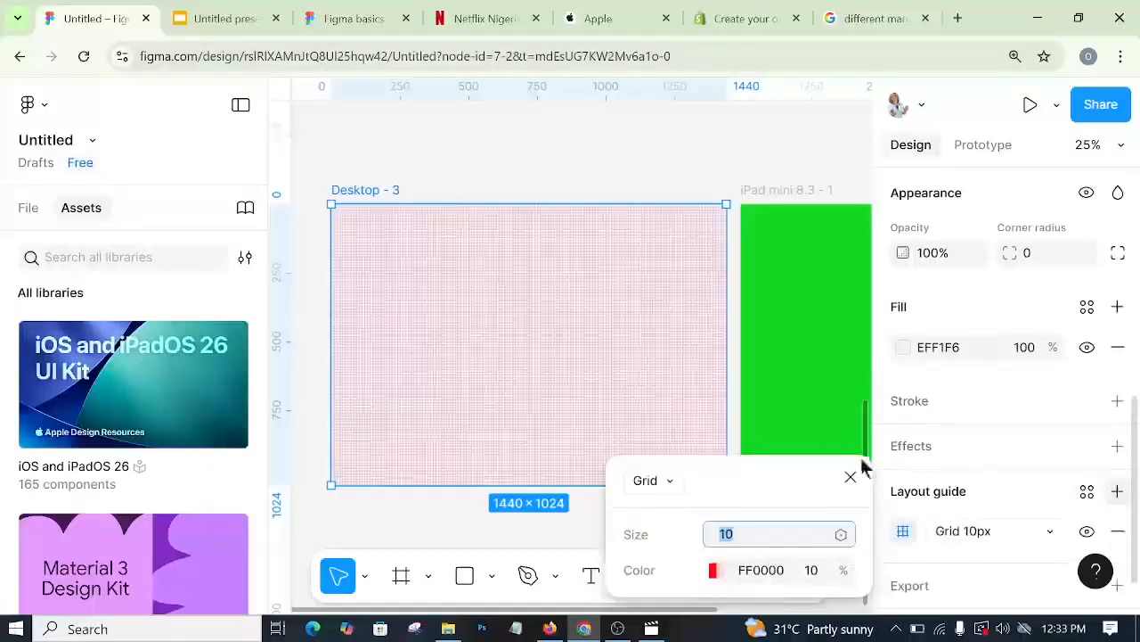
# - Set the Desktop - 3 grid's color opacity to 100% and deselect the frame
pyautogui.scroll(-3, 786, 375)
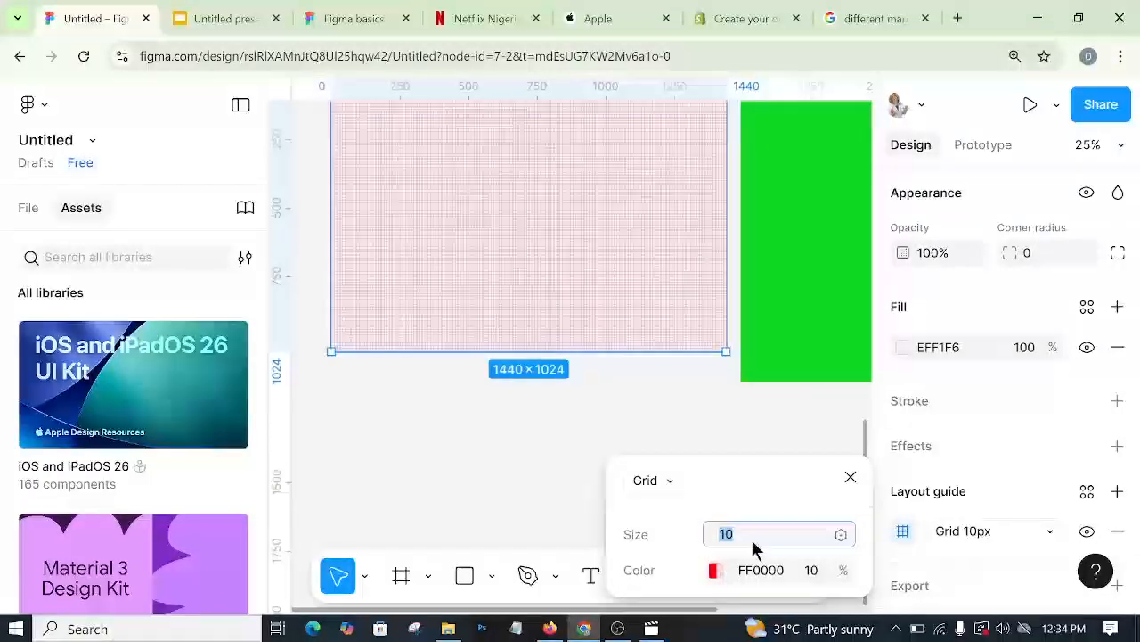
pyautogui.click(813, 571)
pyautogui.click(714, 571)
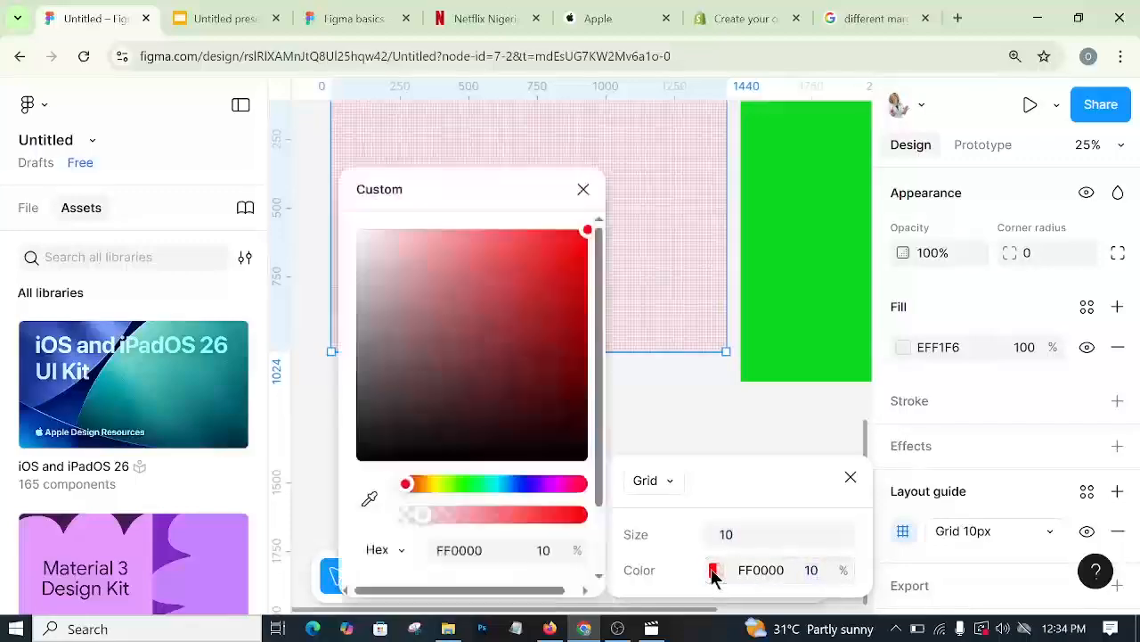
pyautogui.click(714, 571)
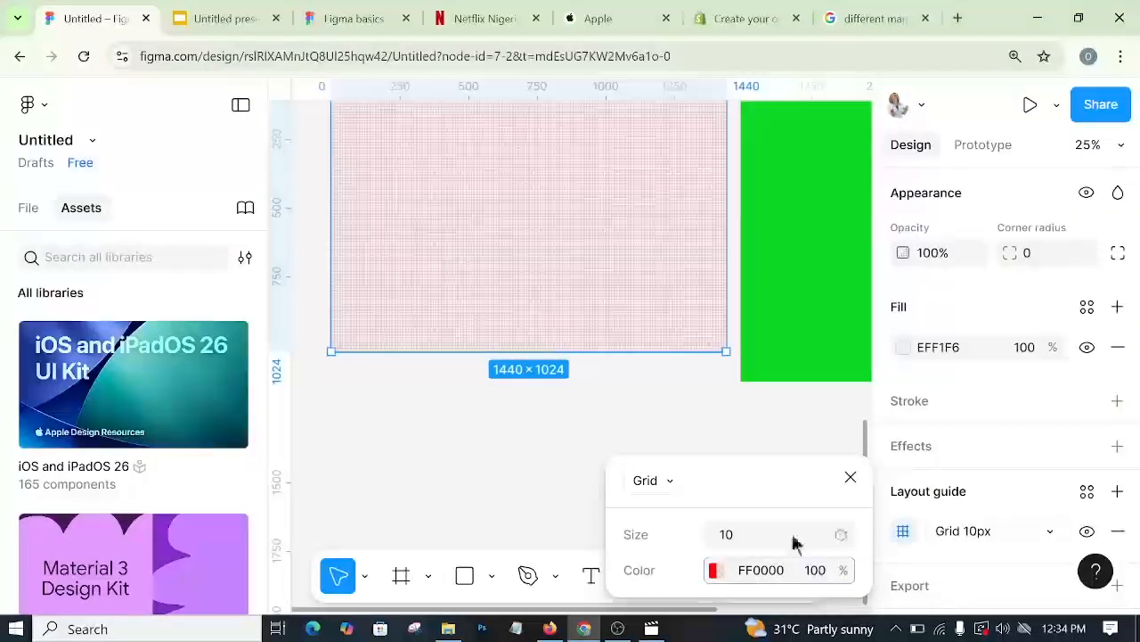
pyautogui.click(578, 454)
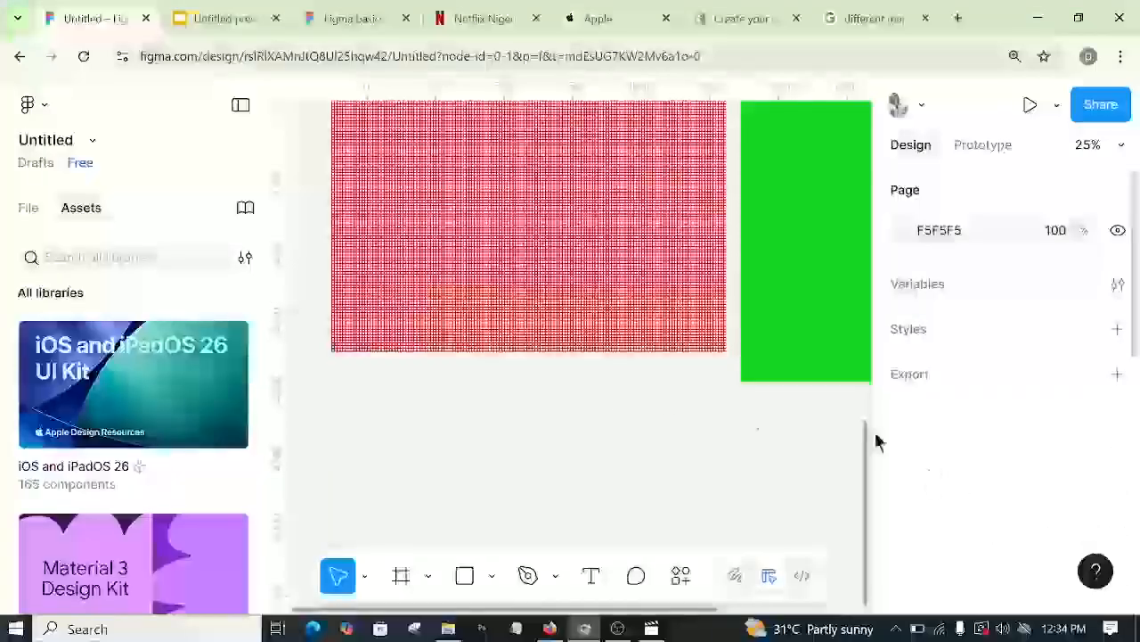
# - Reselect the Desktop - 3 frame and set its layout grid's color opacity to 10%
pyautogui.click(611, 324)
pyautogui.scroll(-7, 1036, 503)
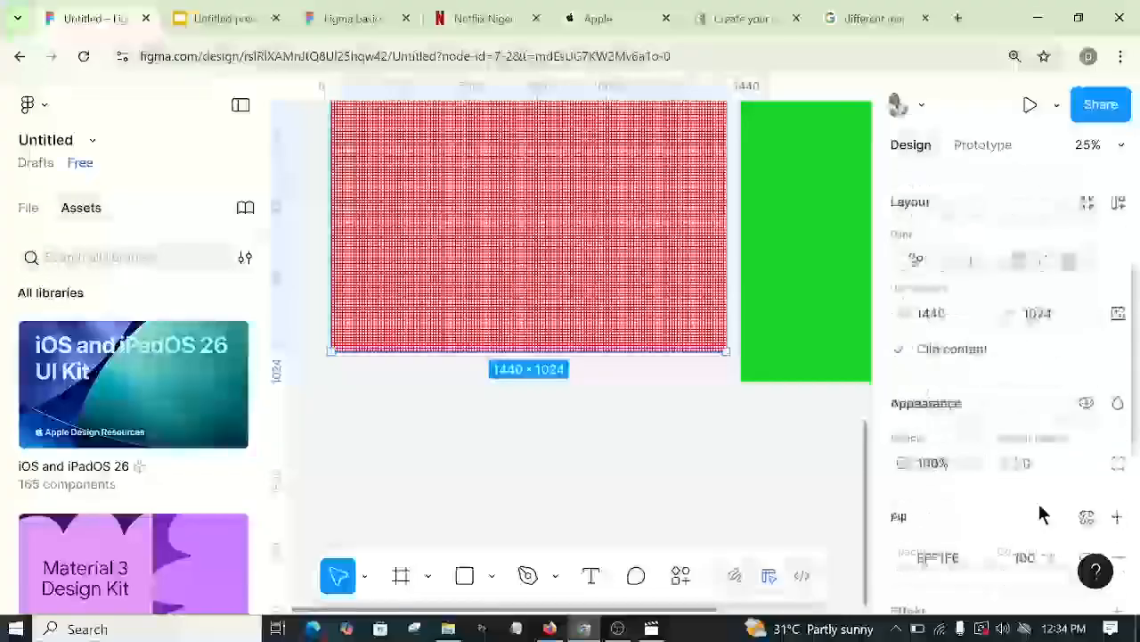
pyautogui.click(902, 483)
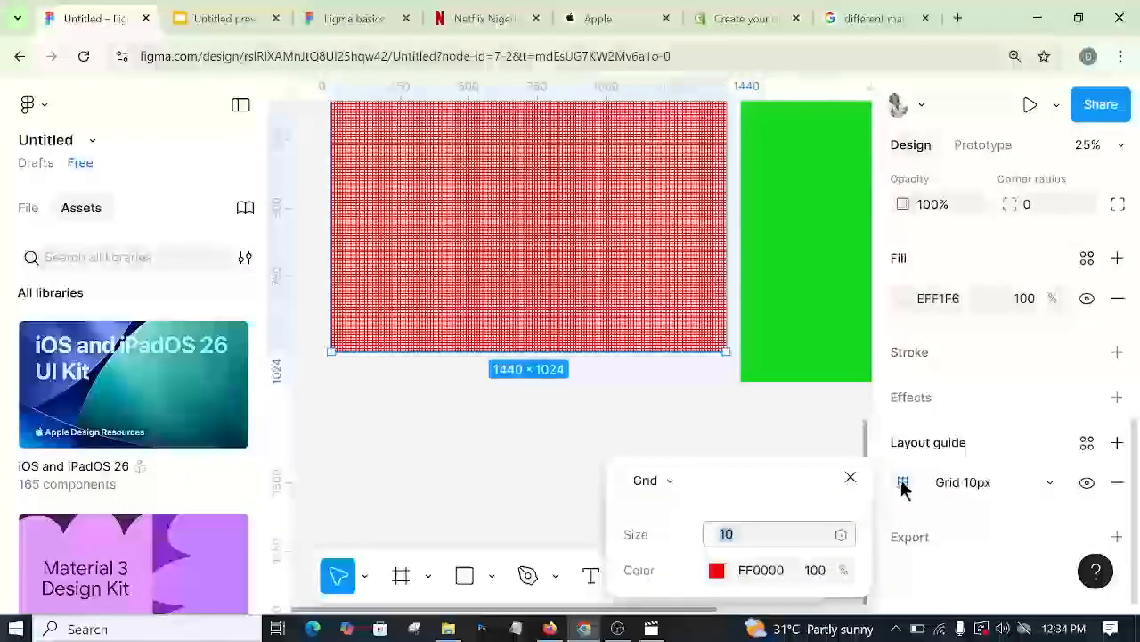
pyautogui.click(826, 574)
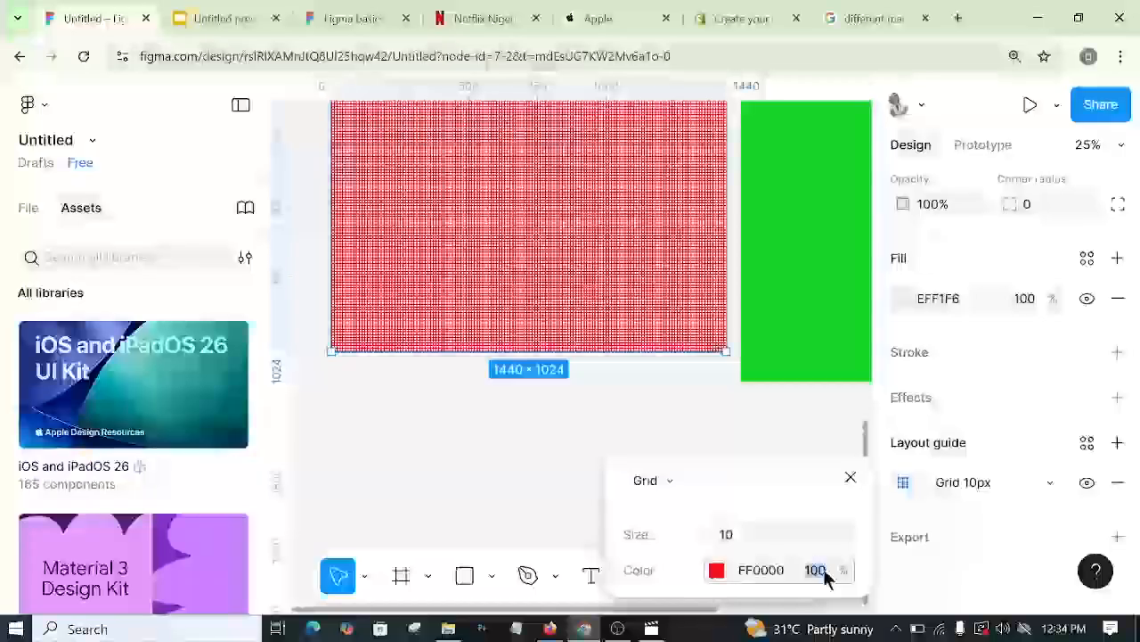
pyautogui.write('10')
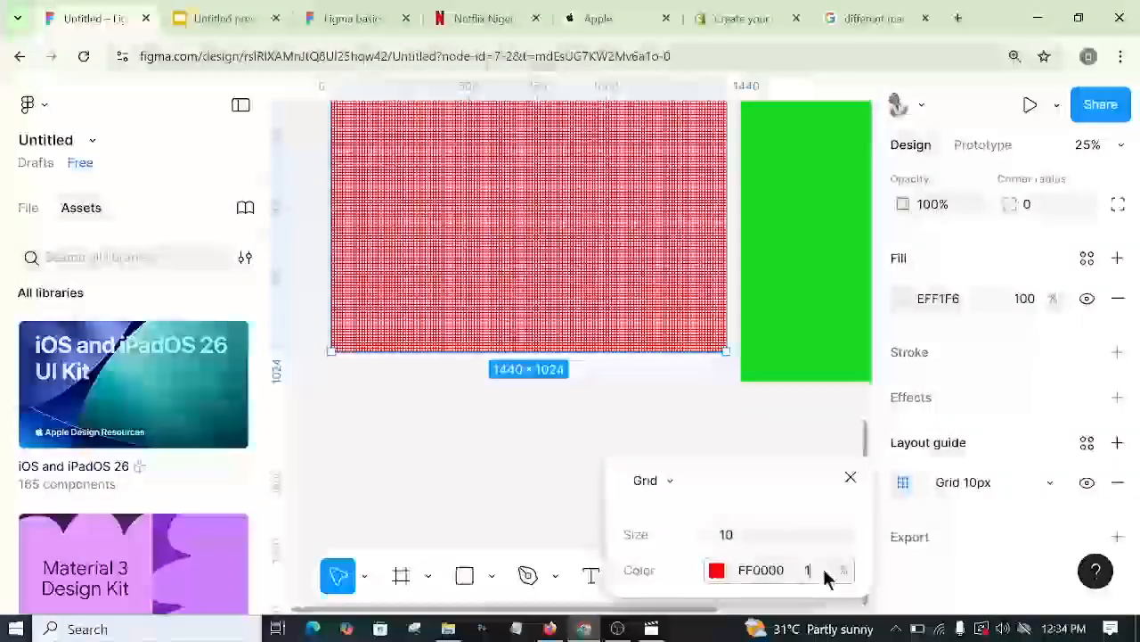
pyautogui.click(772, 496)
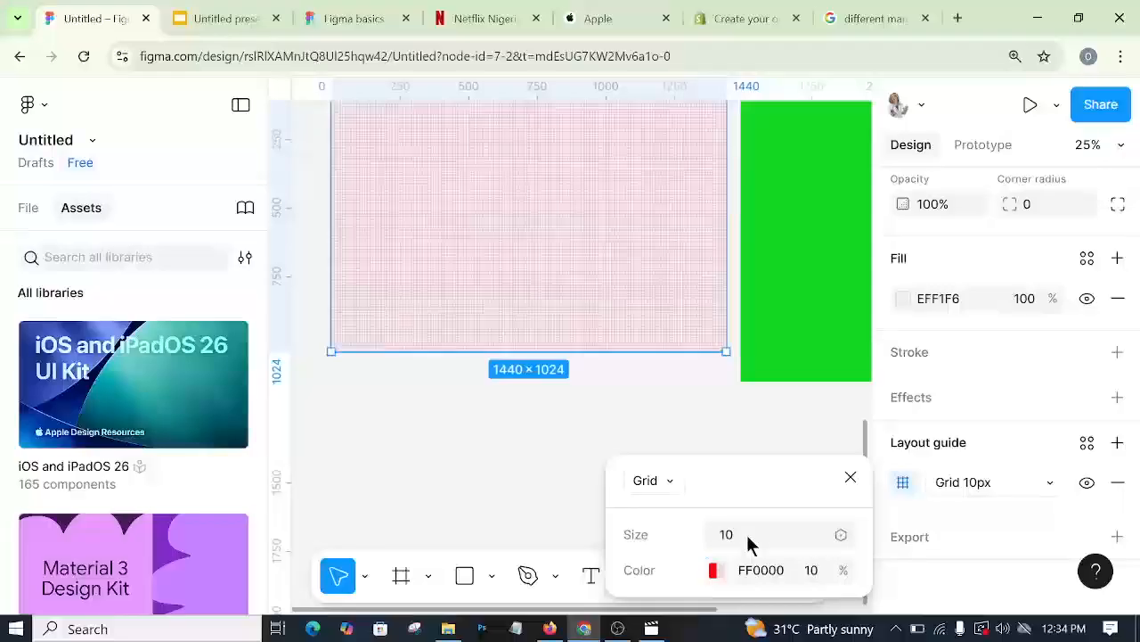
# - Change the Desktop - 3 frame's layout guide type from Grid to Columns
pyautogui.click(747, 533)
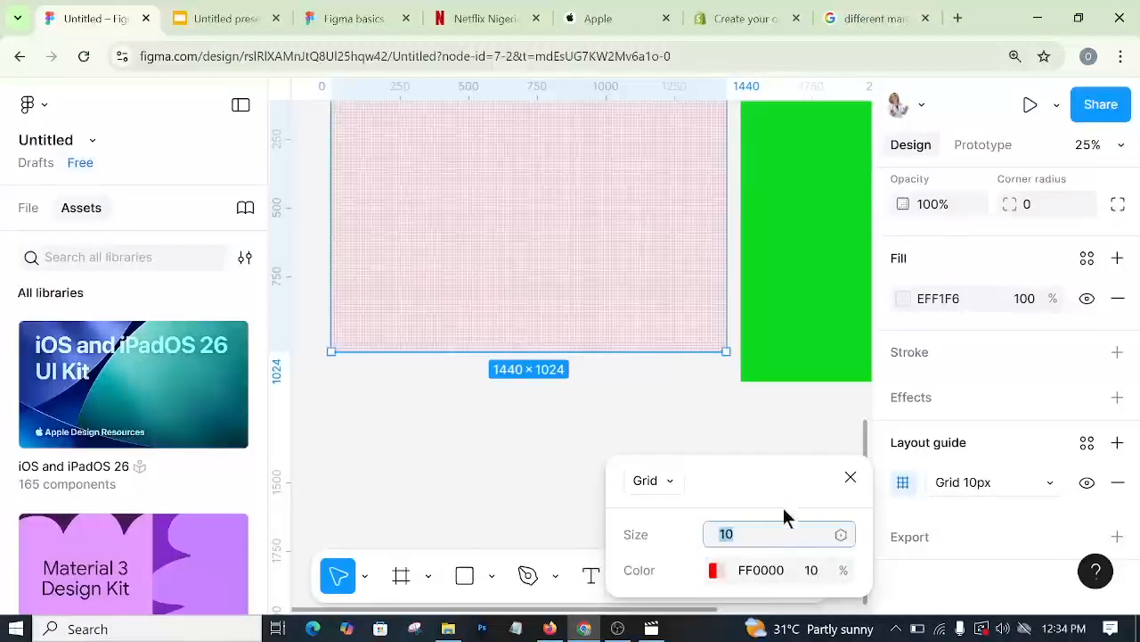
pyautogui.click(671, 482)
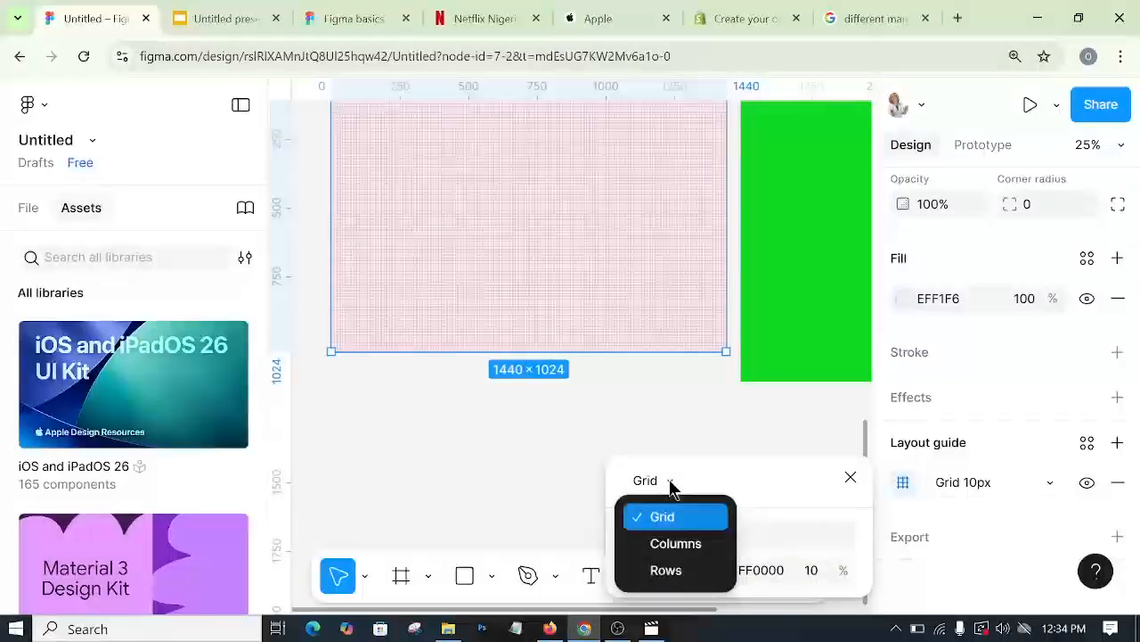
pyautogui.click(670, 551)
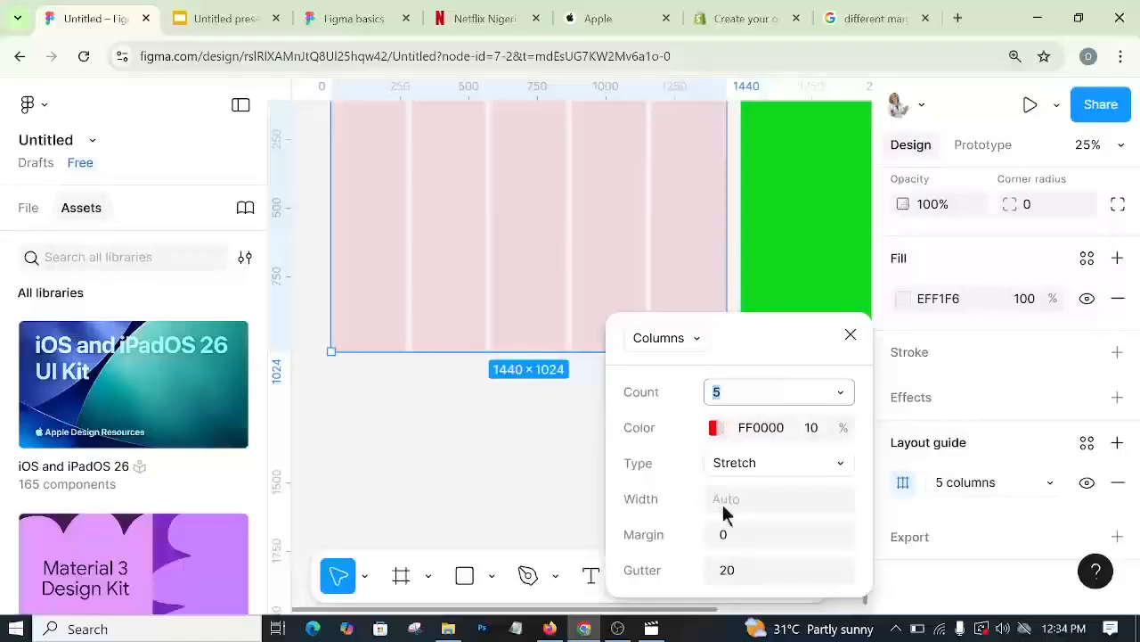
# - Set the Desktop - 3 column guide's color to dark purple 582479 and keep its type as Stretch
pyautogui.scroll(1, 424, 403)
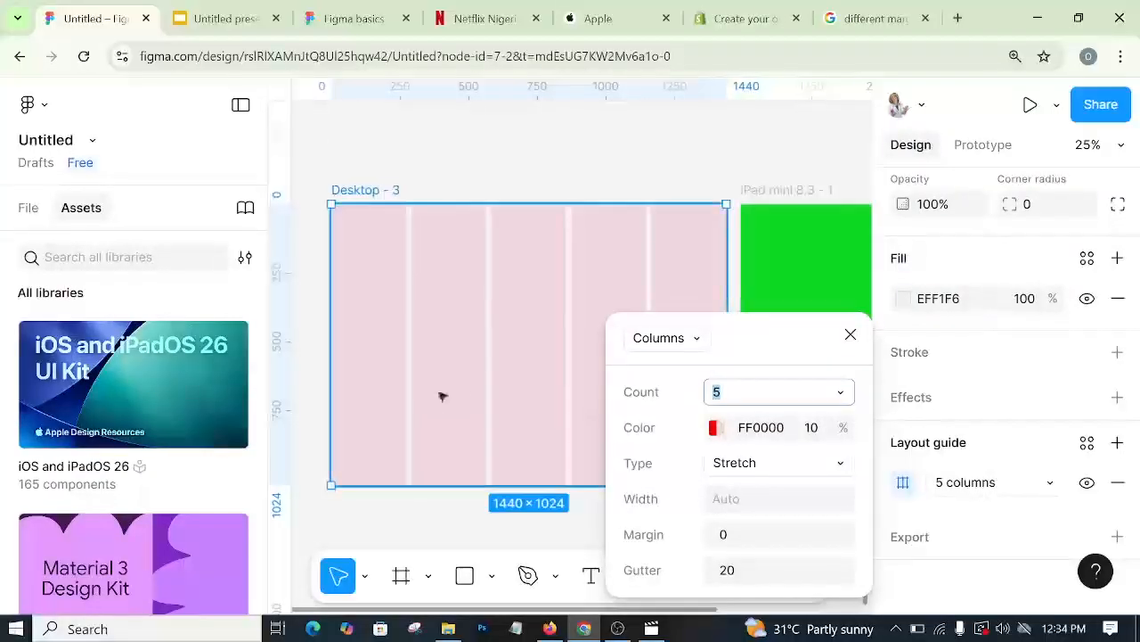
pyautogui.scroll(-1, 457, 395)
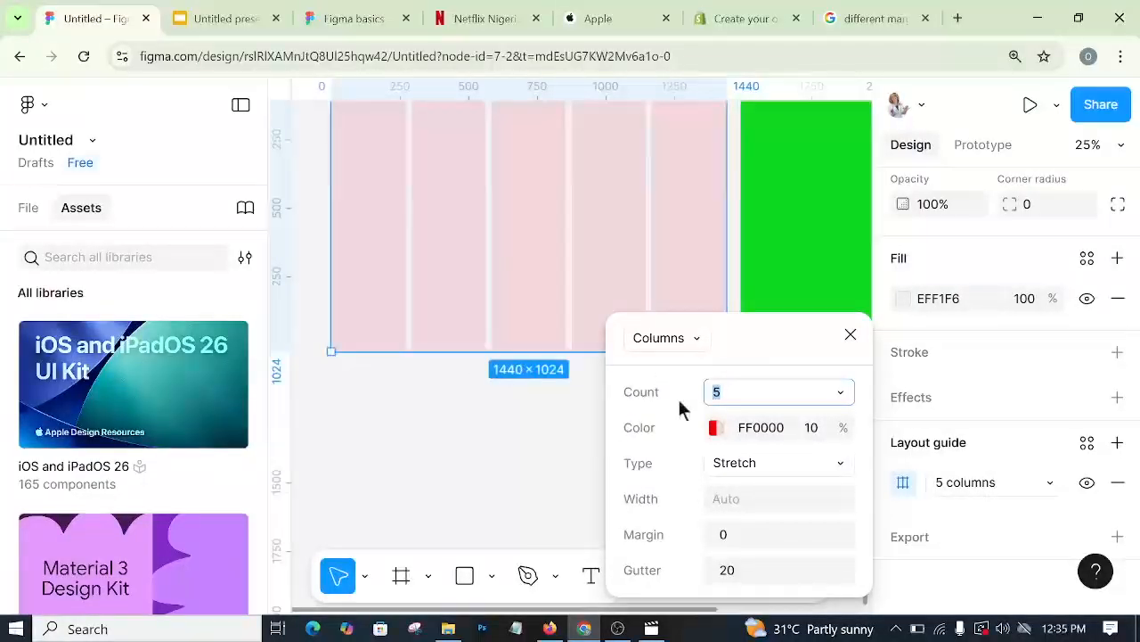
pyautogui.scroll(1, 440, 394)
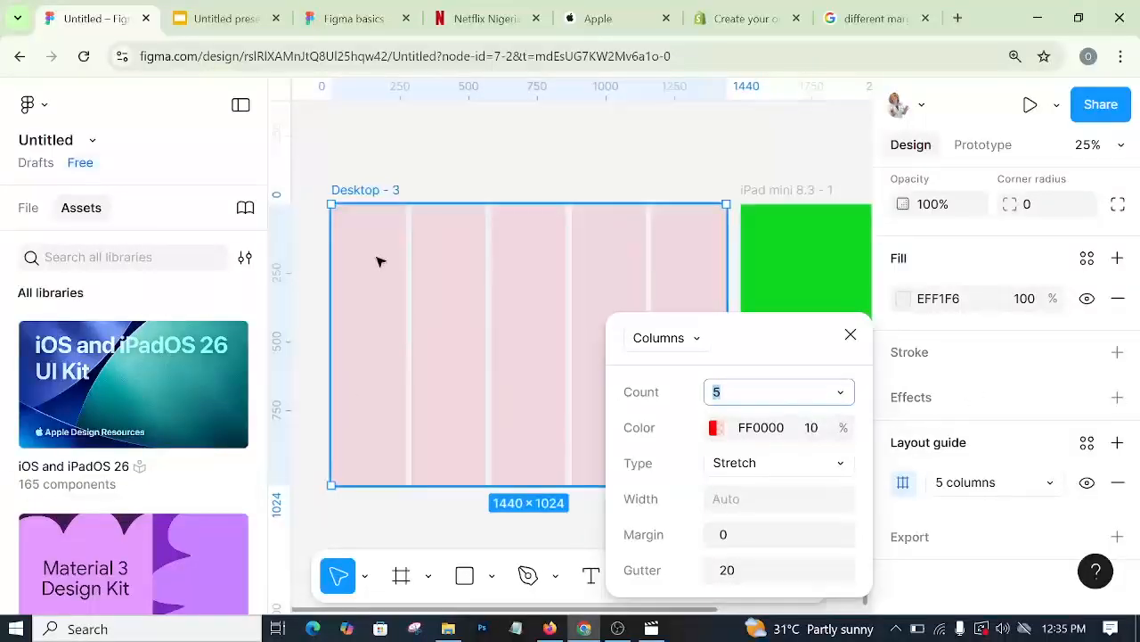
pyautogui.click(715, 428)
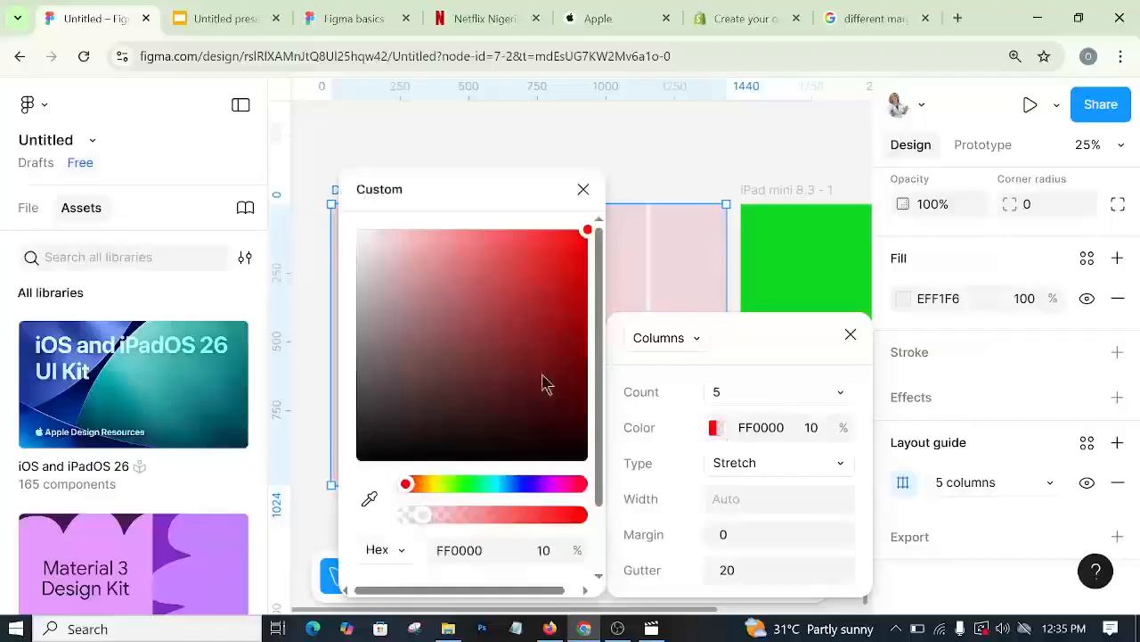
pyautogui.click(519, 351)
pyautogui.moveTo(544, 483); pyautogui.dragTo(538, 483)
pyautogui.click(688, 428)
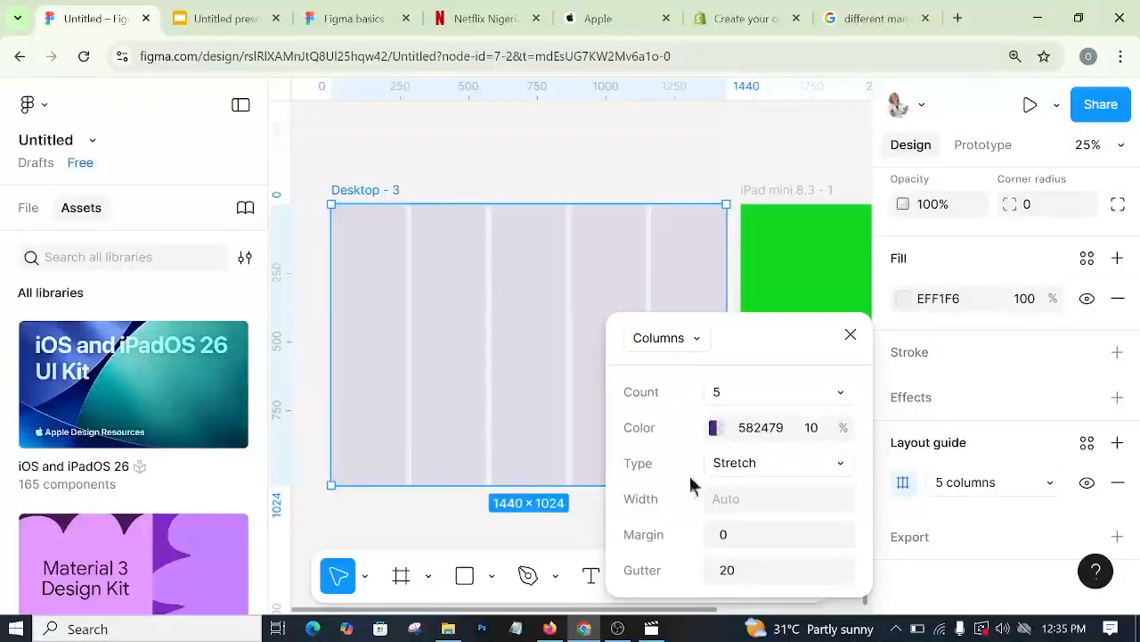
pyautogui.click(733, 462)
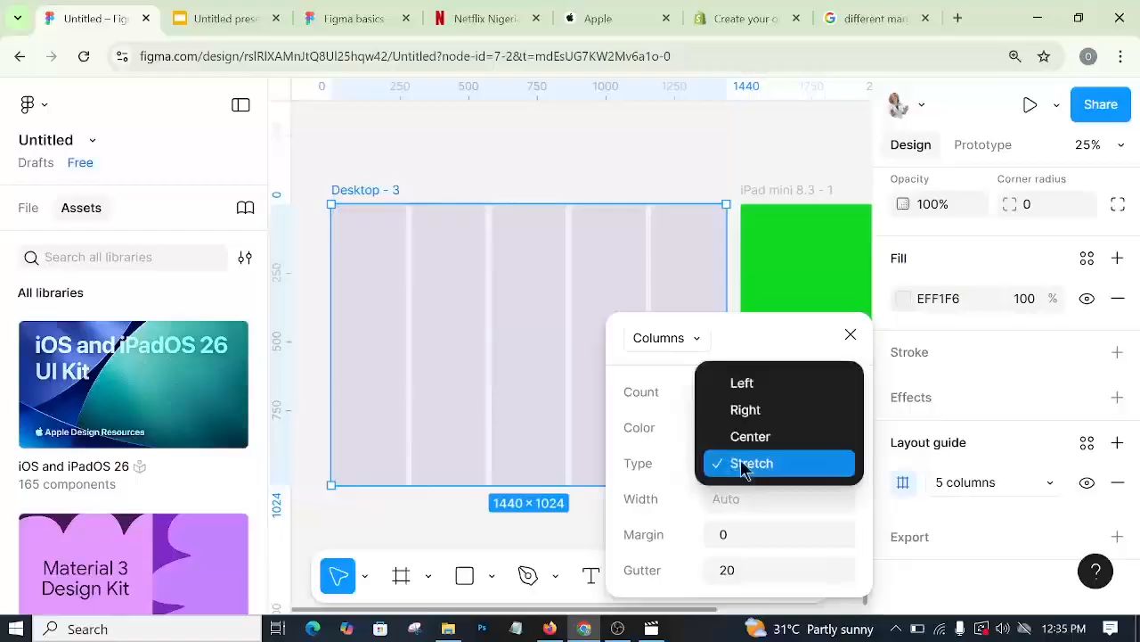
pyautogui.click(736, 463)
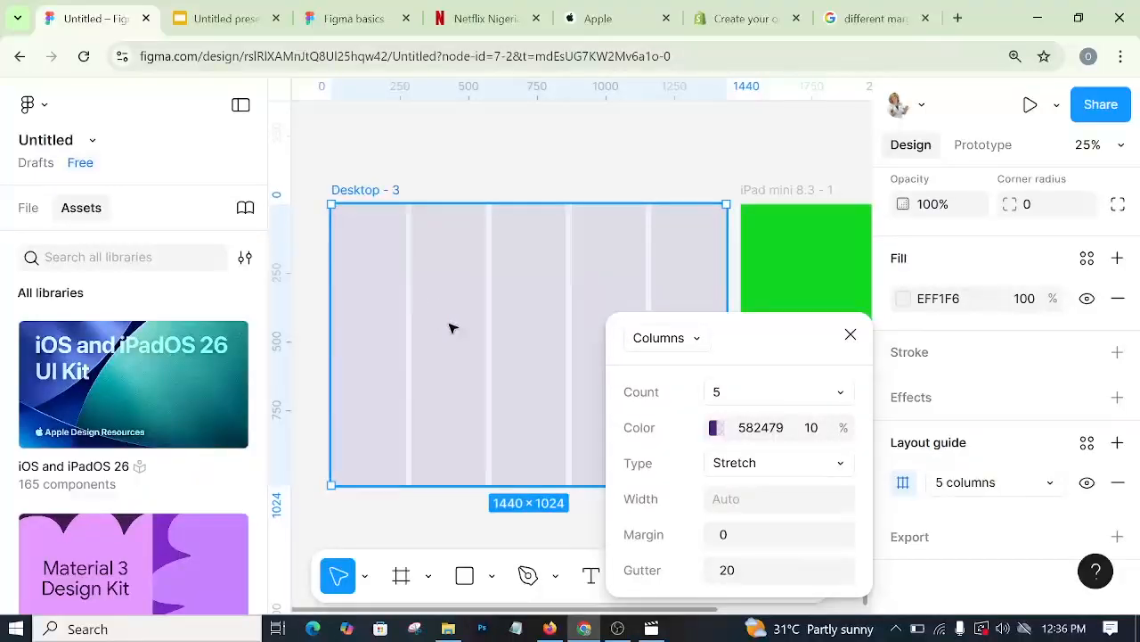
# - Draw a tall rectangle about 260 × 824 on the empty canvas below the Desktop - 3 frame
pyautogui.scroll(-3, 414, 311)
pyautogui.scroll(3, 415, 309)
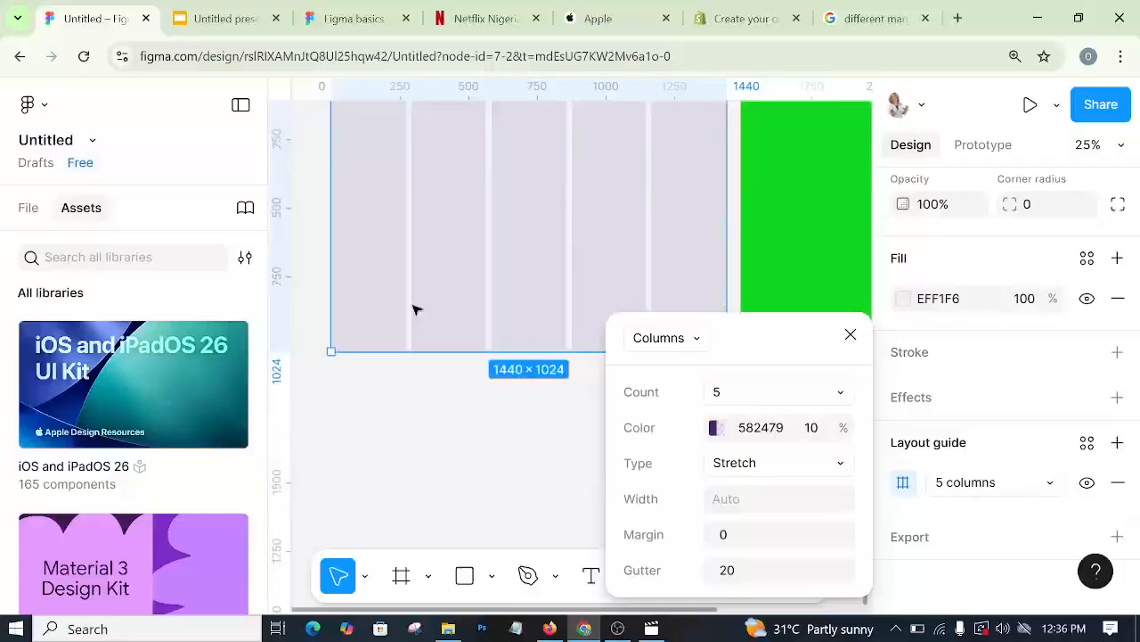
pyautogui.scroll(-3, 414, 309)
pyautogui.click(491, 575)
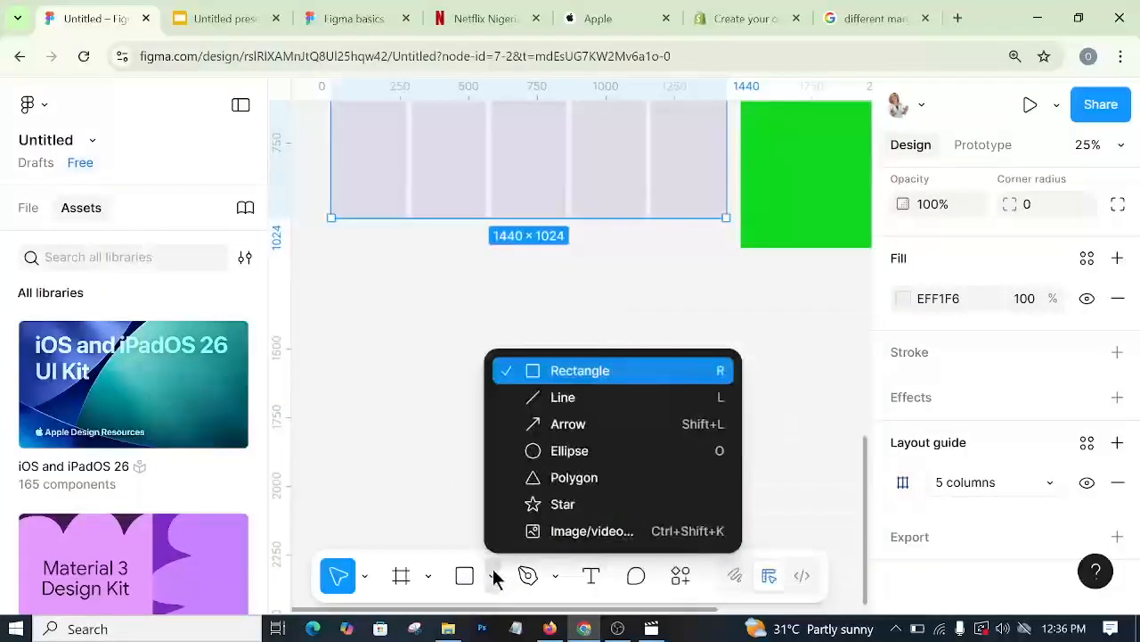
pyautogui.click(570, 370)
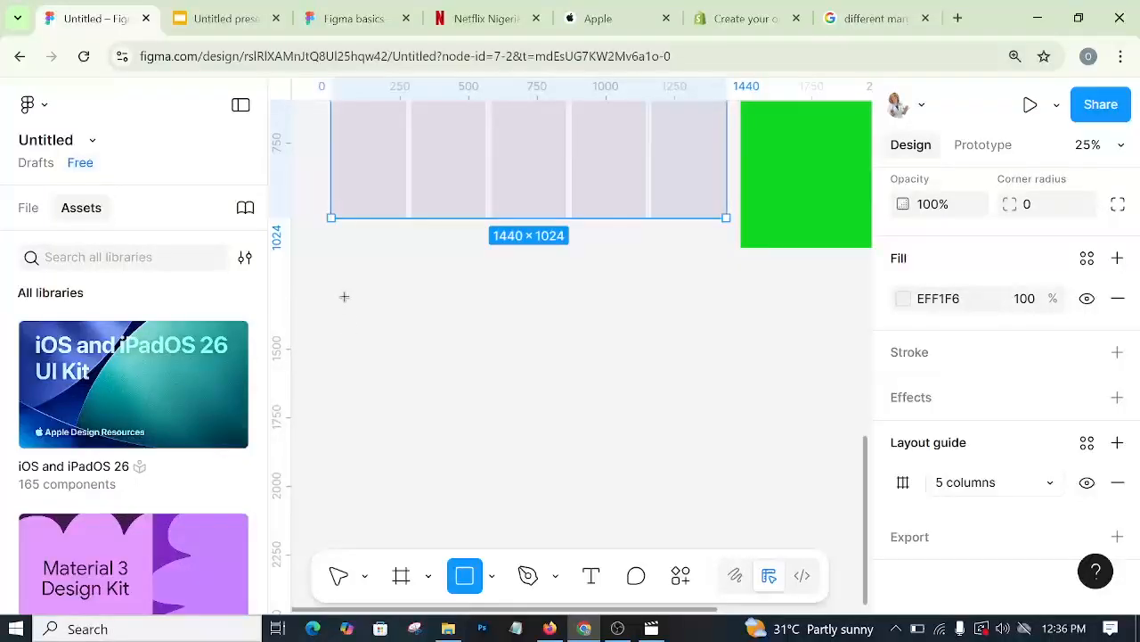
pyautogui.moveTo(343, 297); pyautogui.dragTo(407, 517)
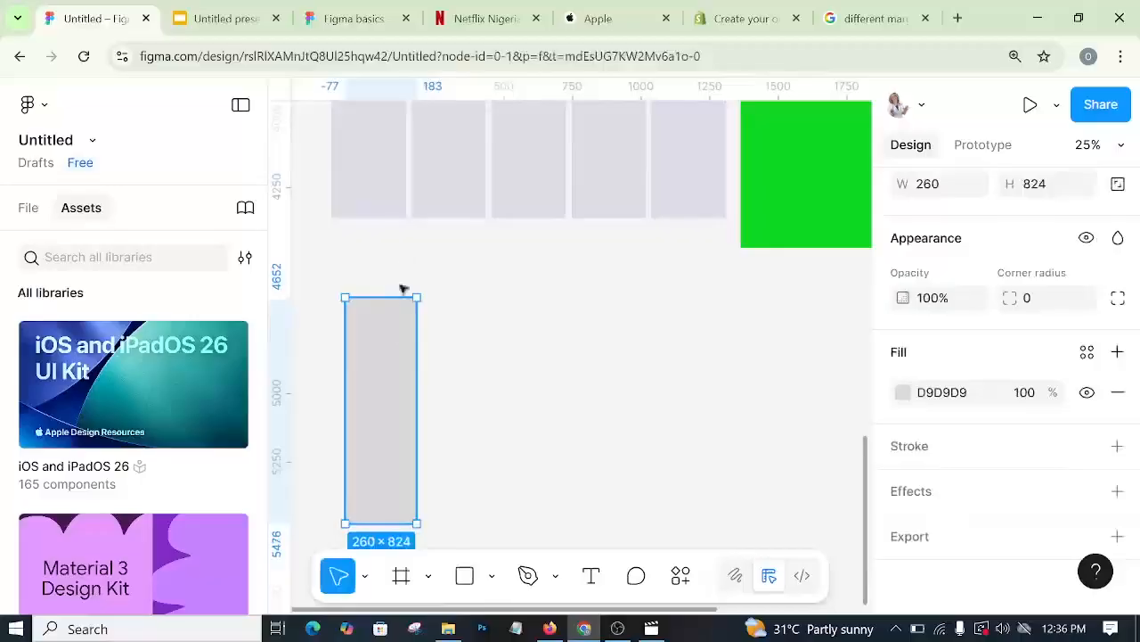
# - Draw a wide rectangle about 991 × 162 just to the right of the tall rectangle's lower part
pyautogui.click(491, 579)
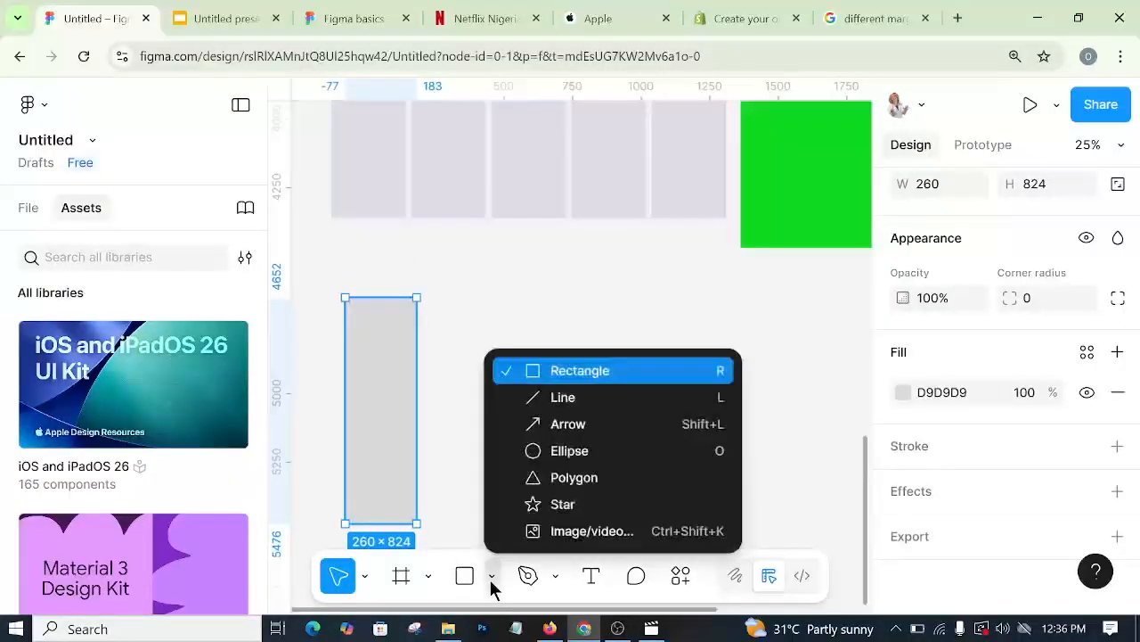
pyautogui.click(547, 371)
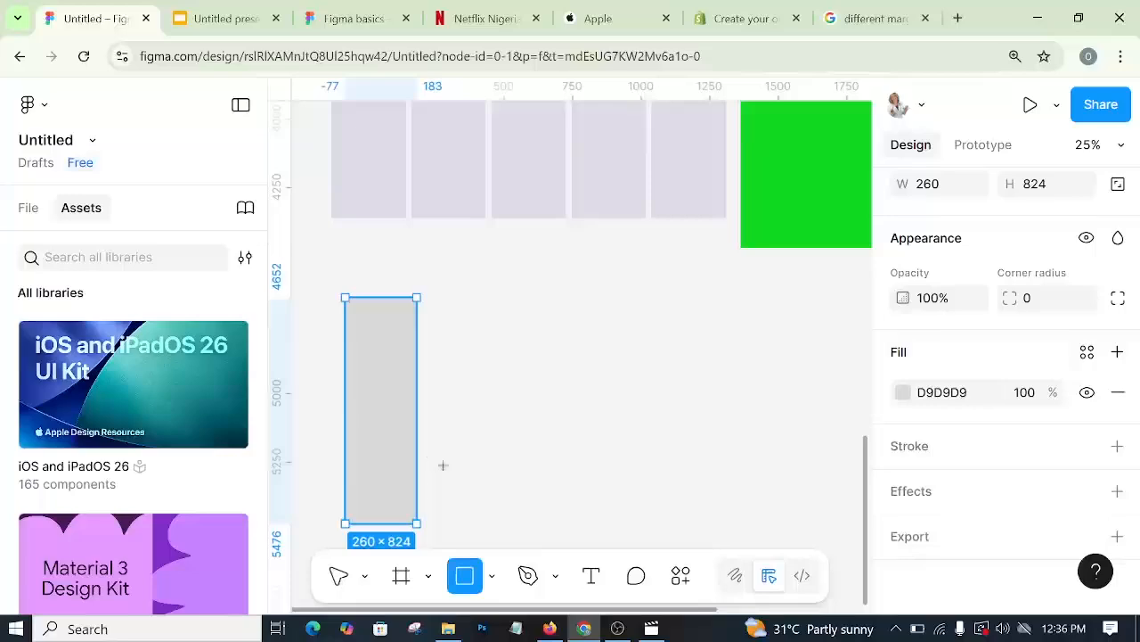
pyautogui.moveTo(431, 456); pyautogui.dragTo(704, 500)
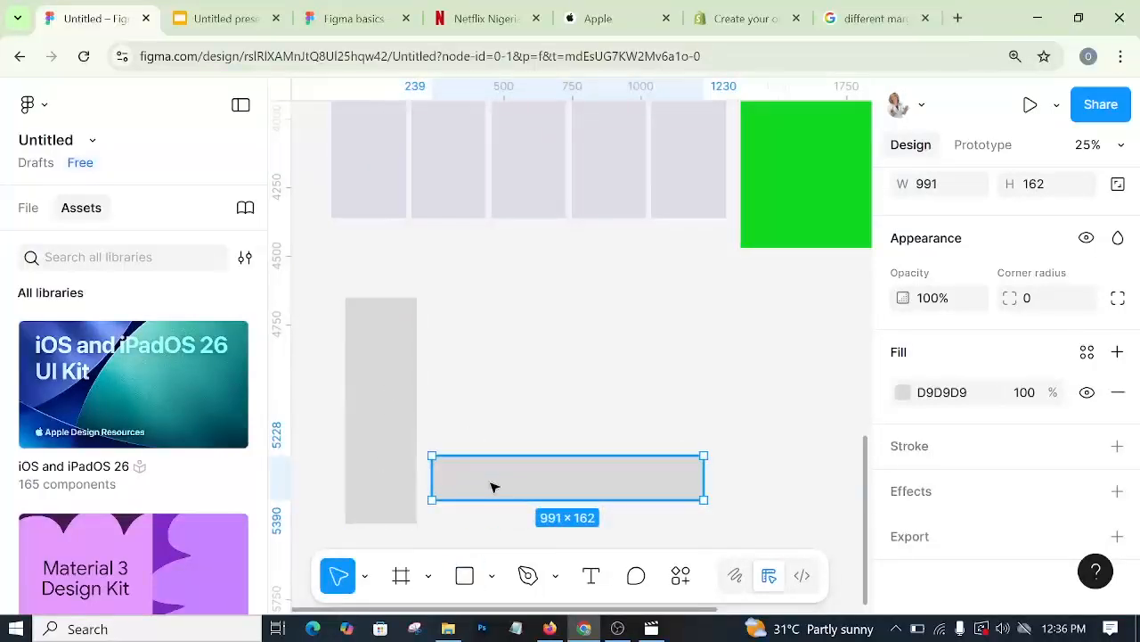
# - Move the wide rectangle farther to the right, away from the tall rectangle
pyautogui.click(366, 403)
pyautogui.click(517, 496)
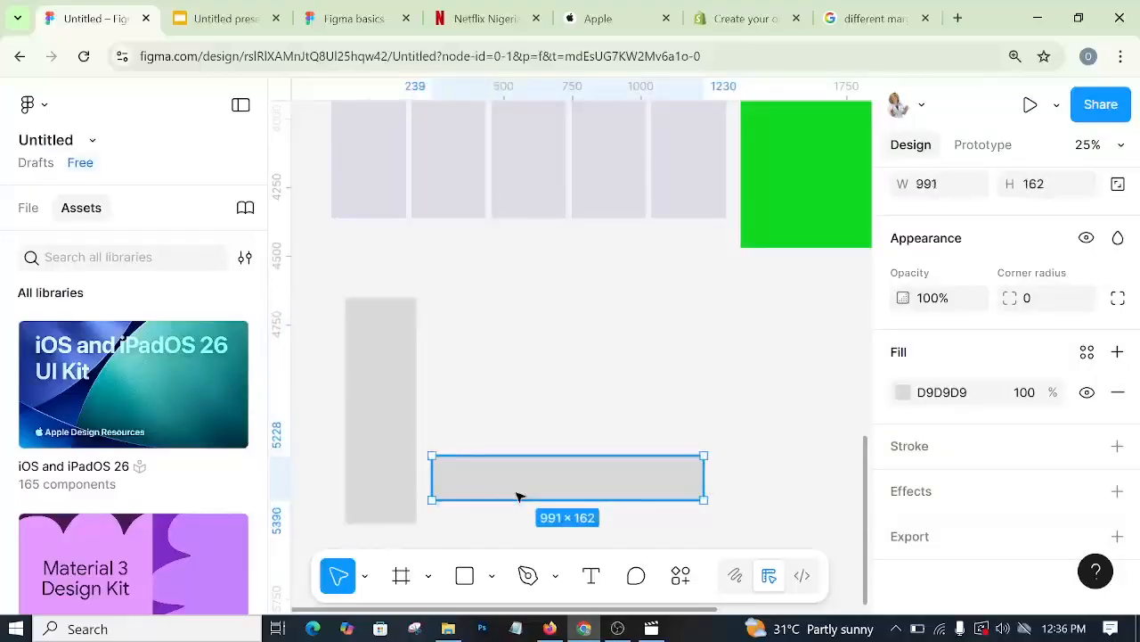
pyautogui.click(374, 412)
pyautogui.click(514, 496)
pyautogui.moveTo(502, 476); pyautogui.dragTo(669, 473)
# - Duplicate the tall rectangle to its right at X 357, Y 4652, leaving a gap between the two
pyautogui.click(356, 446)
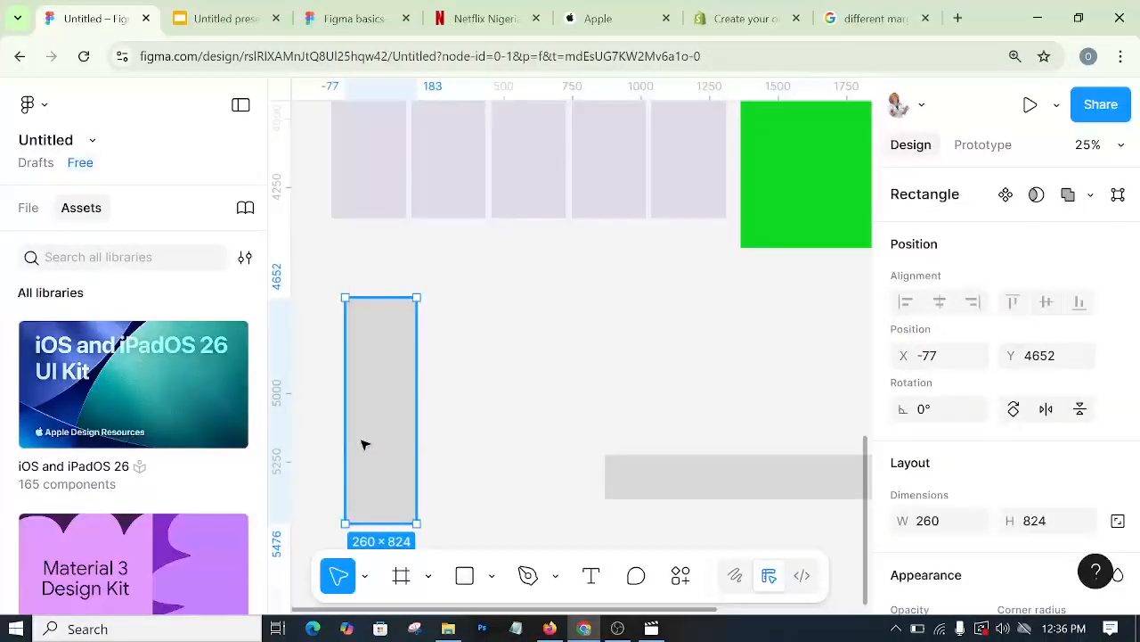
pyautogui.moveTo(362, 443); pyautogui.dragTo(484, 448)
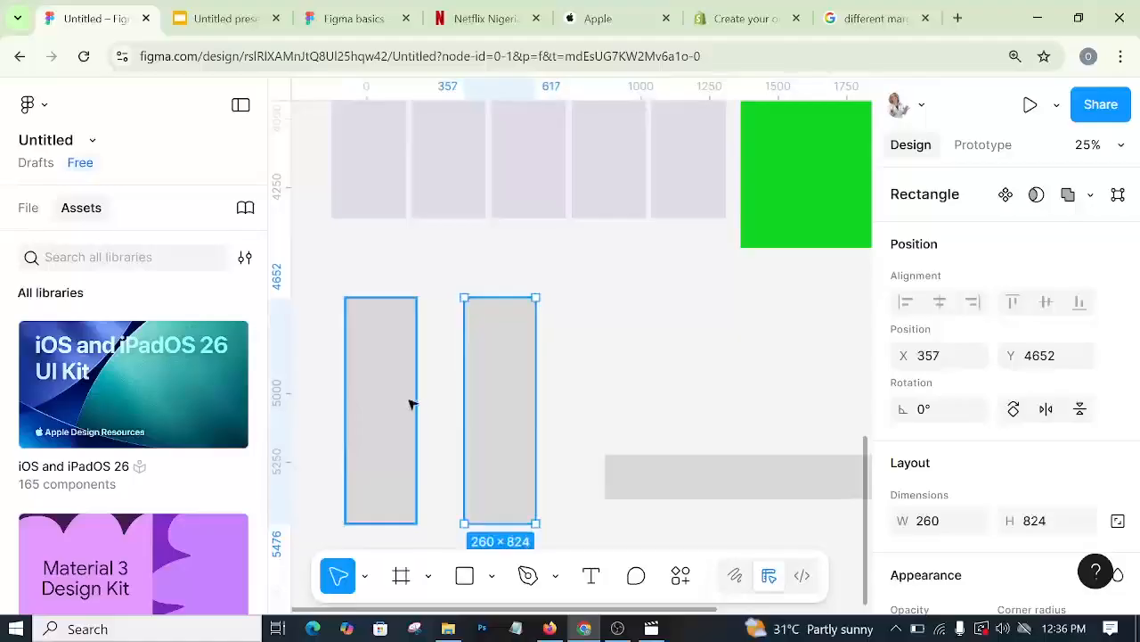
pyautogui.click(404, 349)
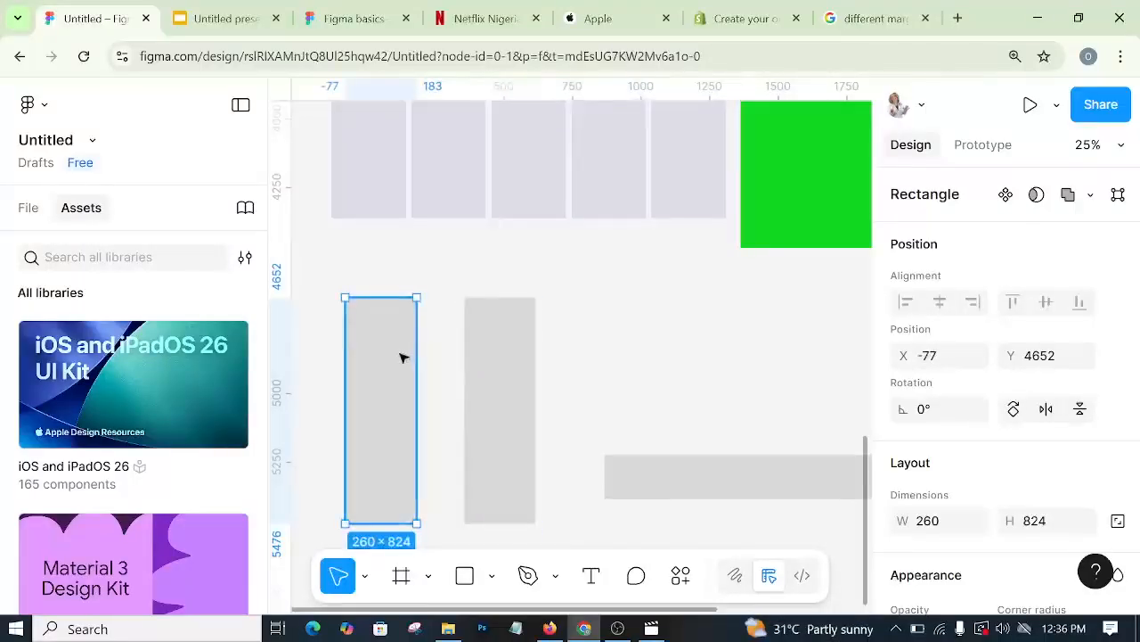
pyautogui.click(474, 356)
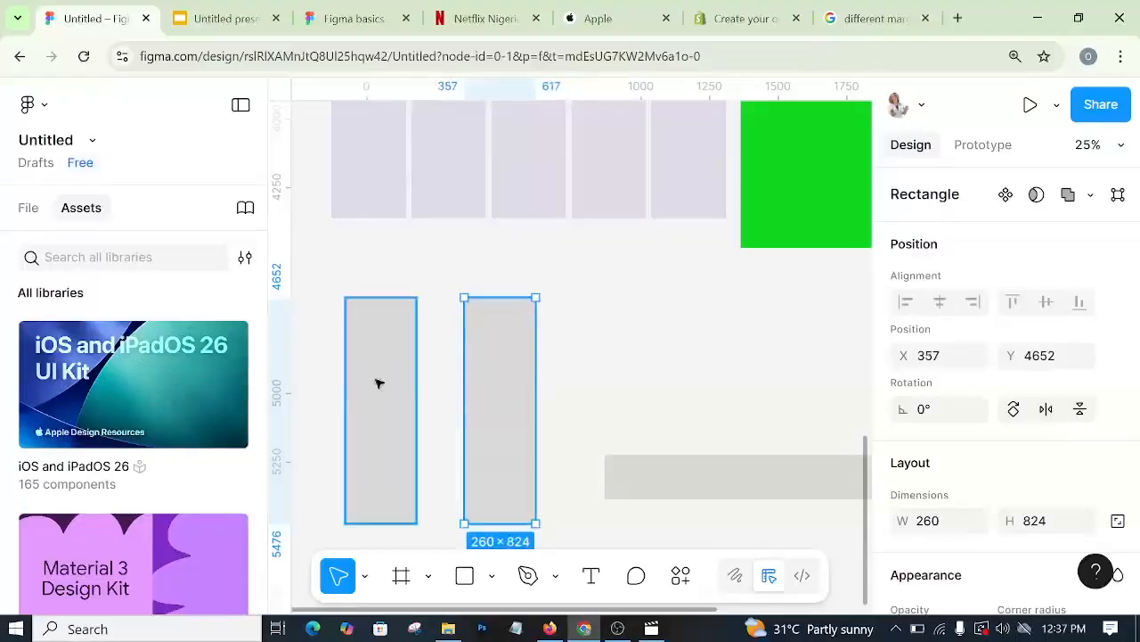
# - Deselect the rectangle copy, select the Desktop - 3 frame and open its column layout guide settings
pyautogui.scroll(3, 443, 469)
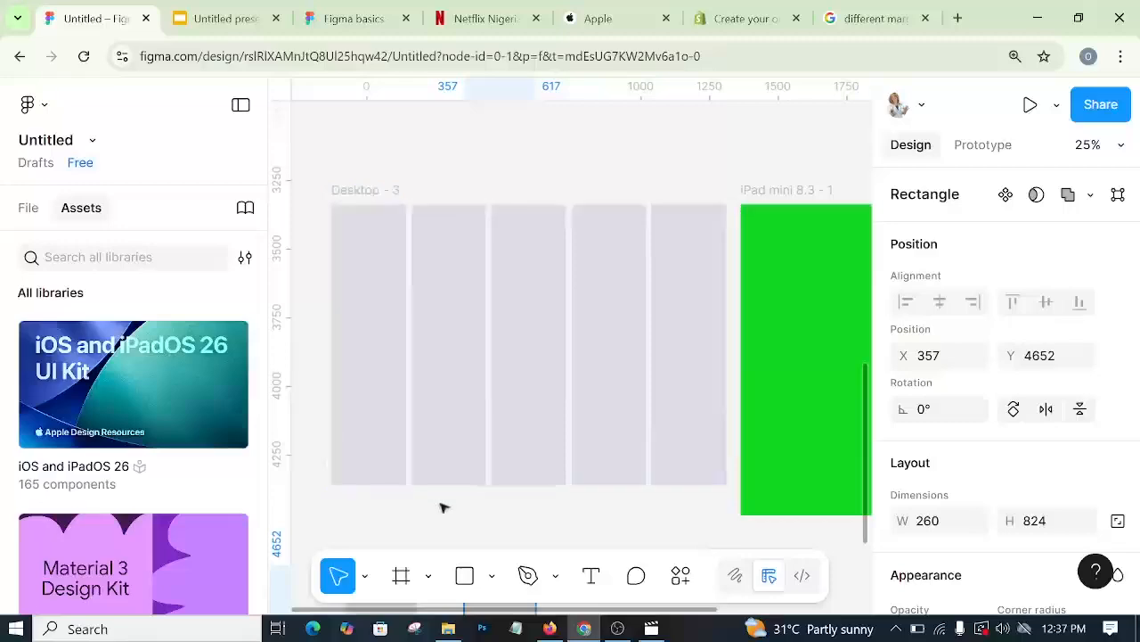
pyautogui.scroll(-2, 408, 466)
pyautogui.scroll(-2, 475, 448)
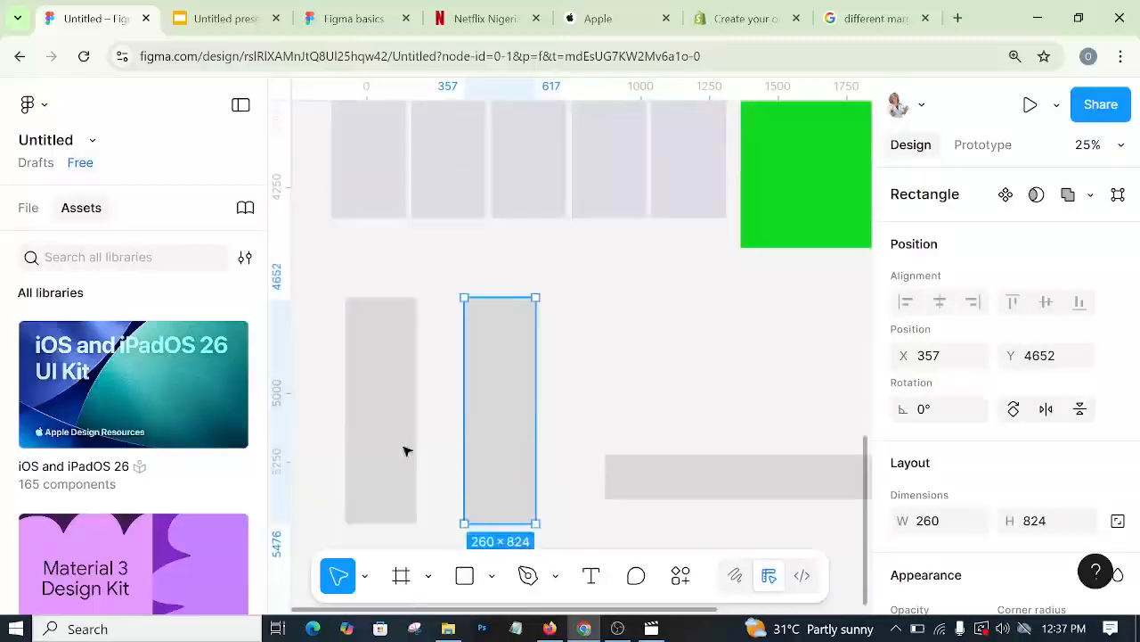
pyautogui.click(580, 392)
pyautogui.scroll(2, 481, 410)
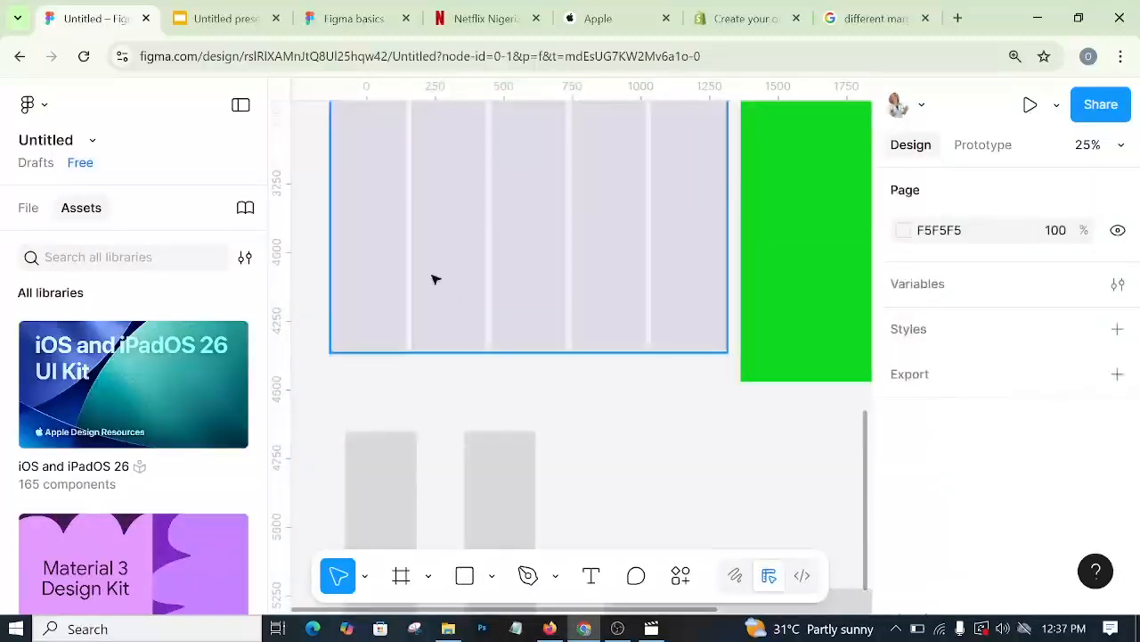
pyautogui.click(433, 275)
pyautogui.scroll(-4, 942, 532)
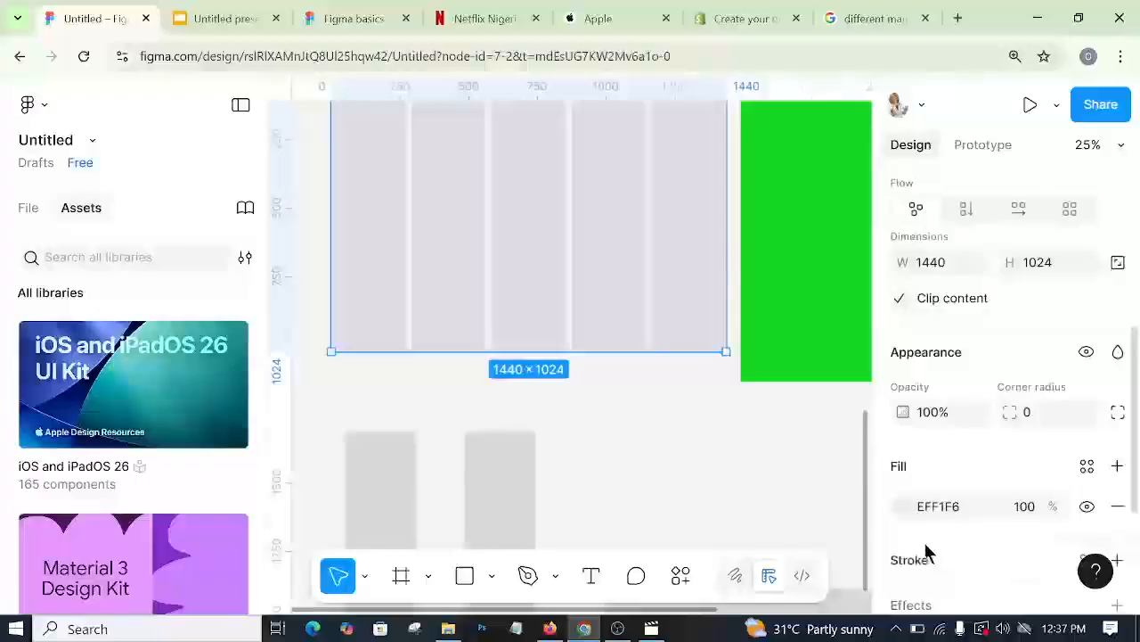
pyautogui.scroll(-3, 910, 524)
pyautogui.click(905, 482)
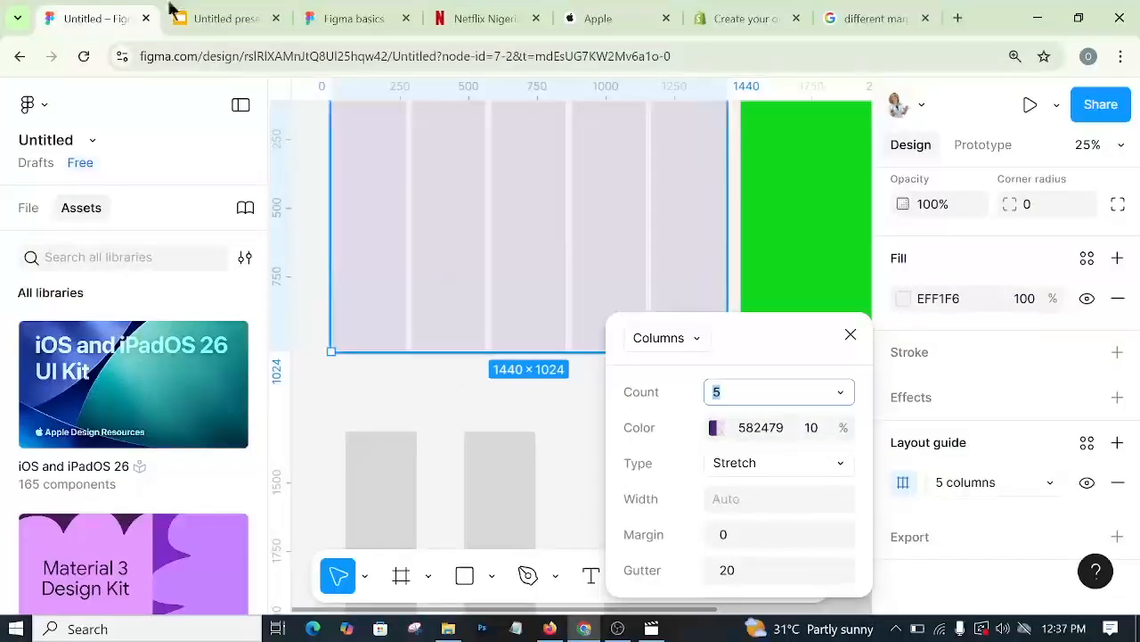
# - Look through the Google Slides presentation, switch to the ChatGPT conversation in Firefox and find its answer on margin and padding
pyautogui.click(233, 18)
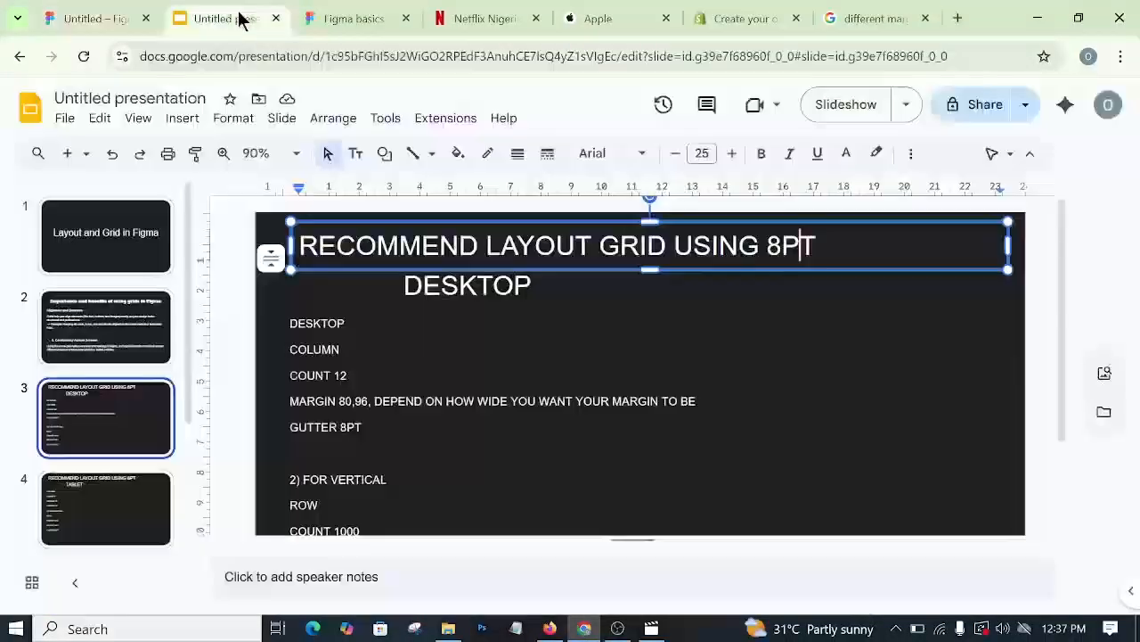
pyautogui.scroll(-2, 133, 484)
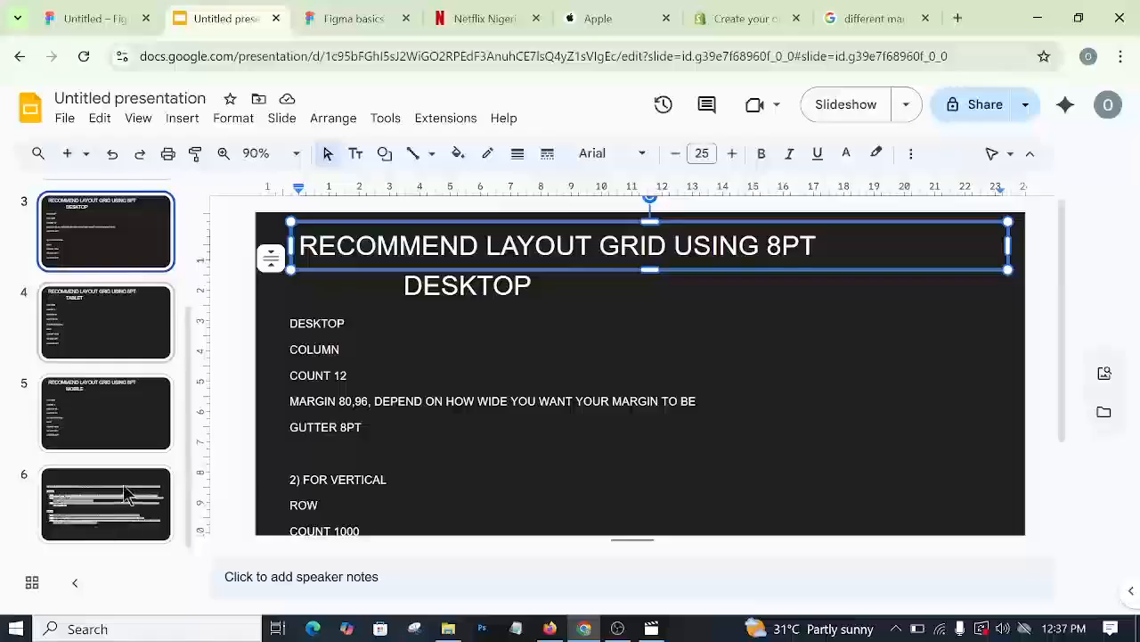
pyautogui.click(545, 629)
pyautogui.scroll(5, 539, 450)
pyautogui.scroll(-10, 540, 455)
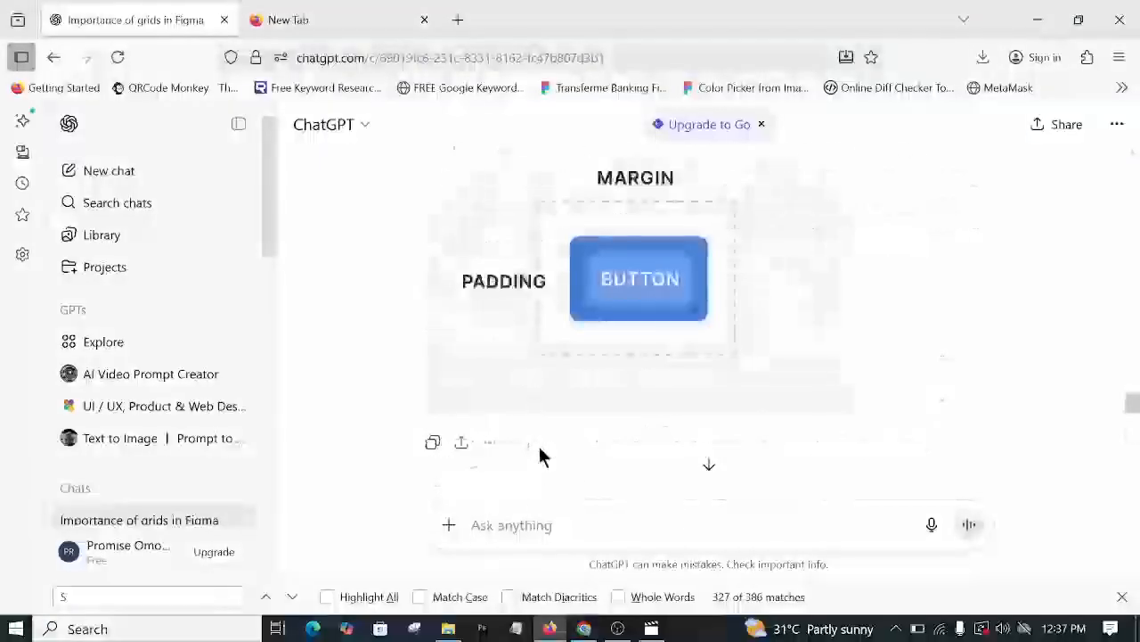
pyautogui.scroll(8, 539, 454)
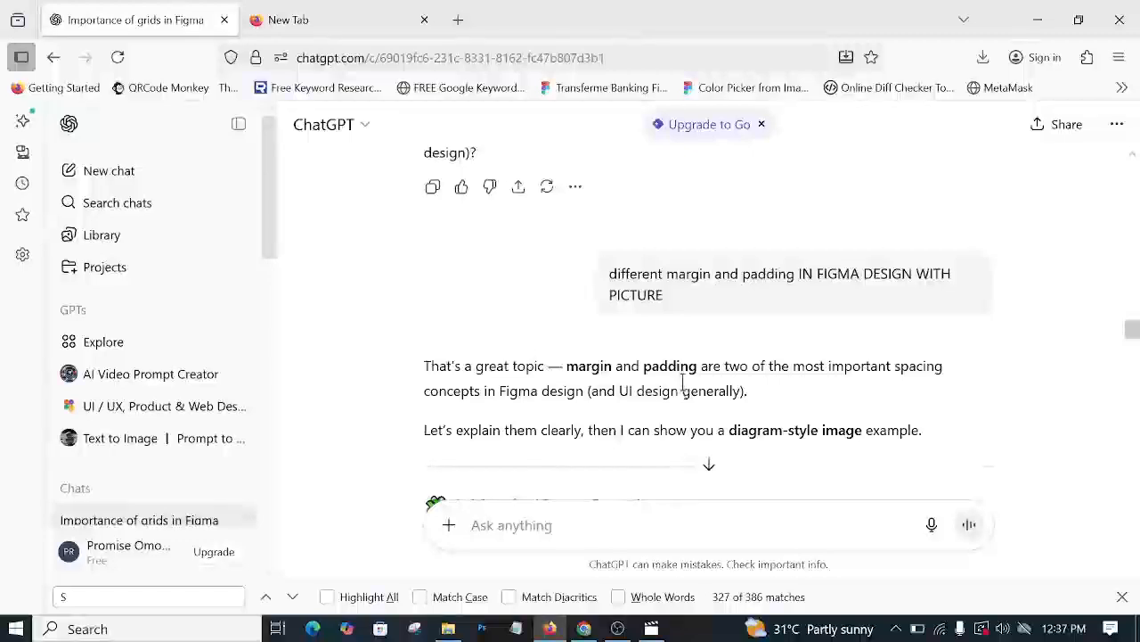
# - Read the definition, purpose and example of margin and padding in the ChatGPT answer
pyautogui.scroll(-2, 678, 381)
pyautogui.scroll(2, 653, 369)
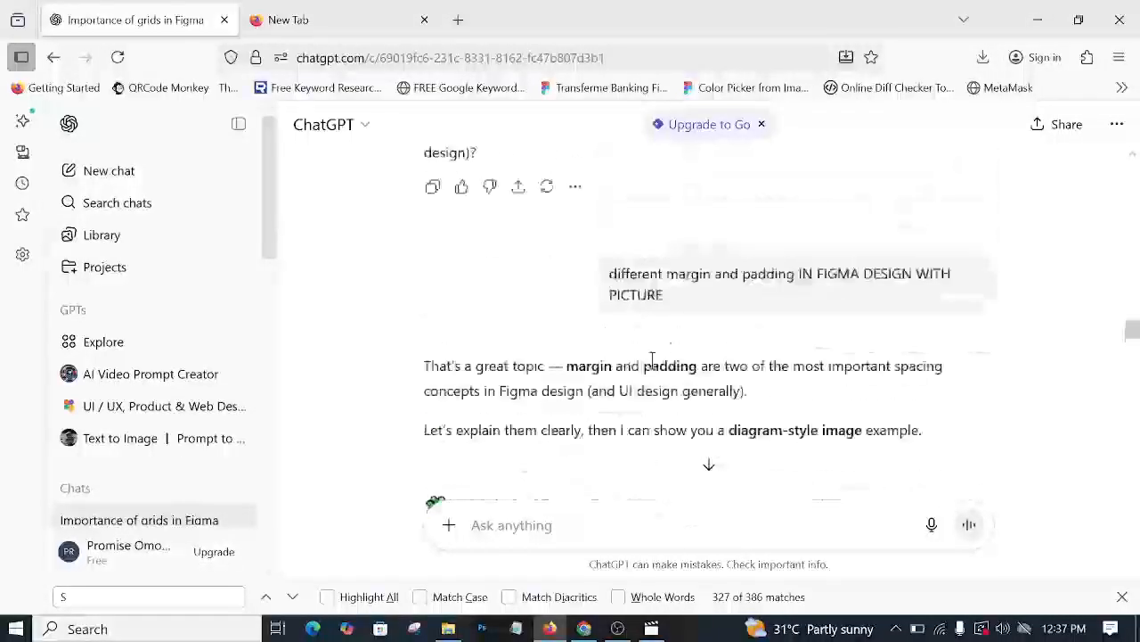
pyautogui.scroll(2, 653, 370)
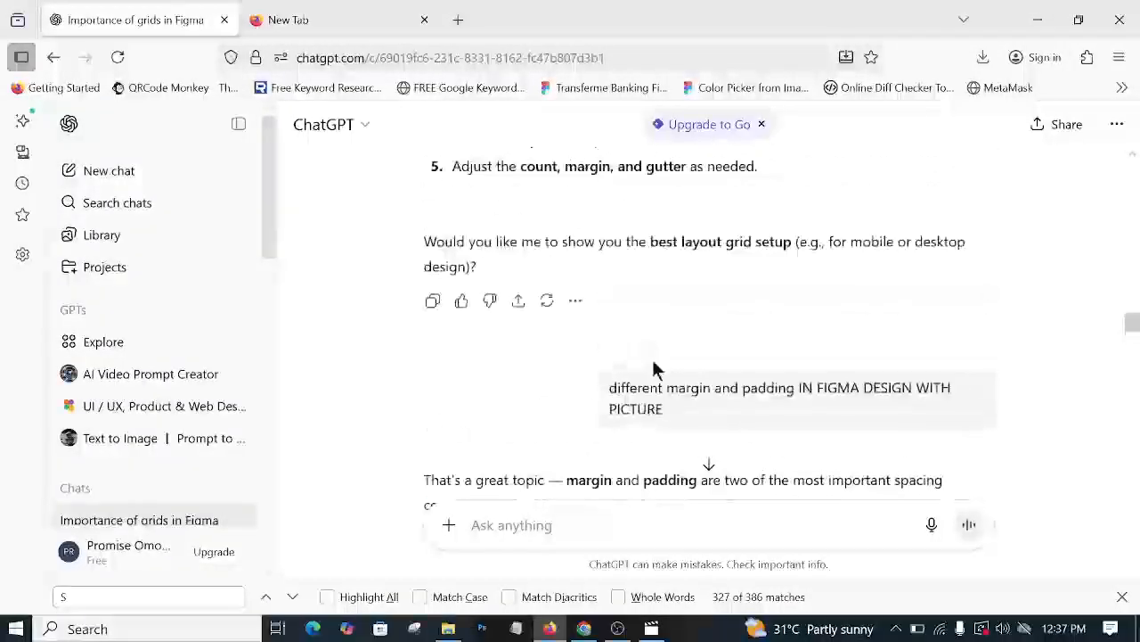
pyautogui.scroll(-2, 652, 370)
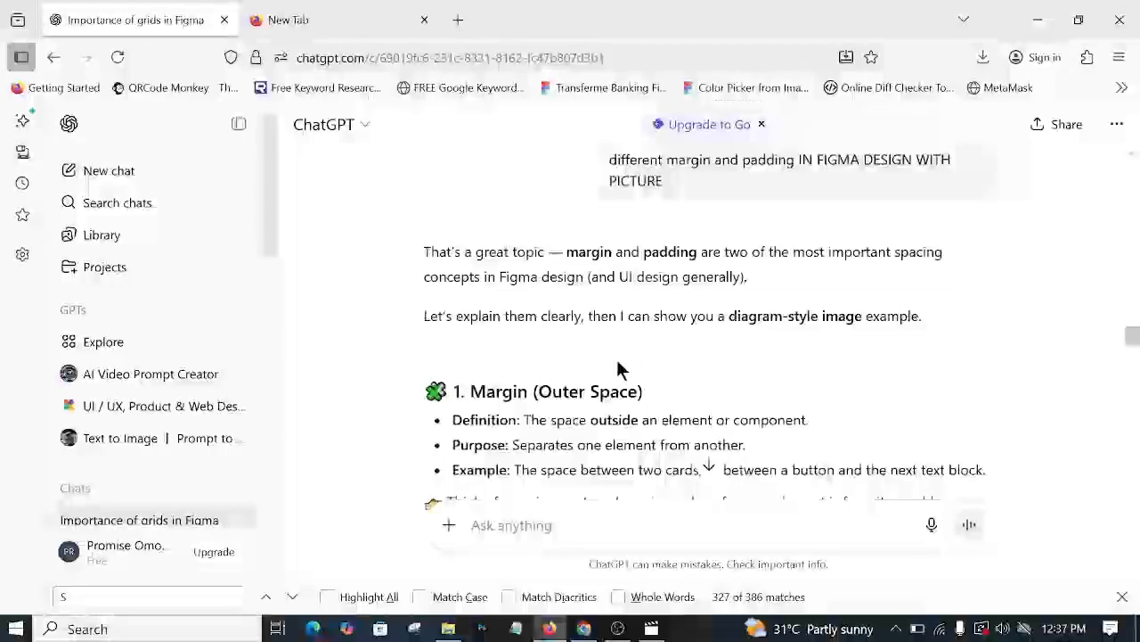
pyautogui.scroll(-2, 662, 415)
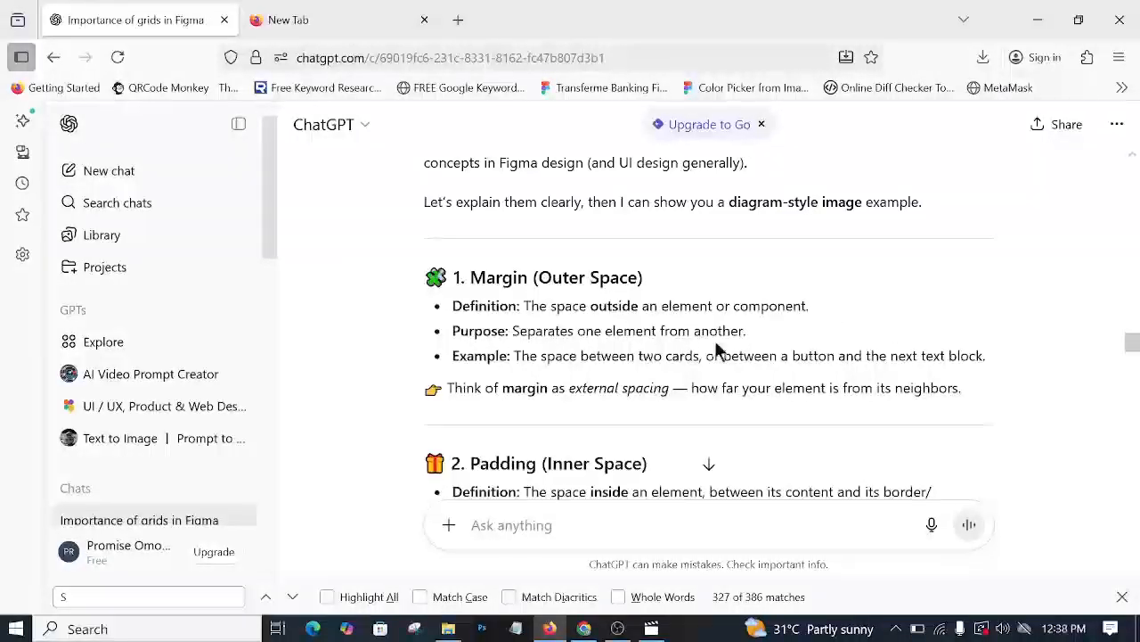
pyautogui.scroll(-3, 543, 427)
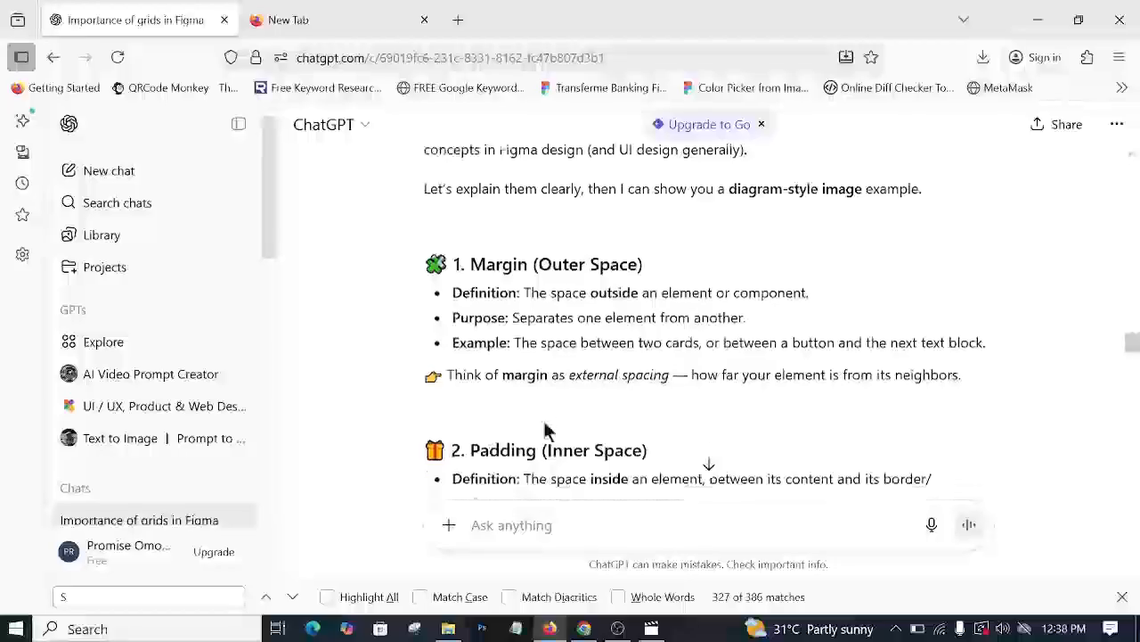
pyautogui.scroll(5, 650, 415)
pyautogui.scroll(-2, 560, 433)
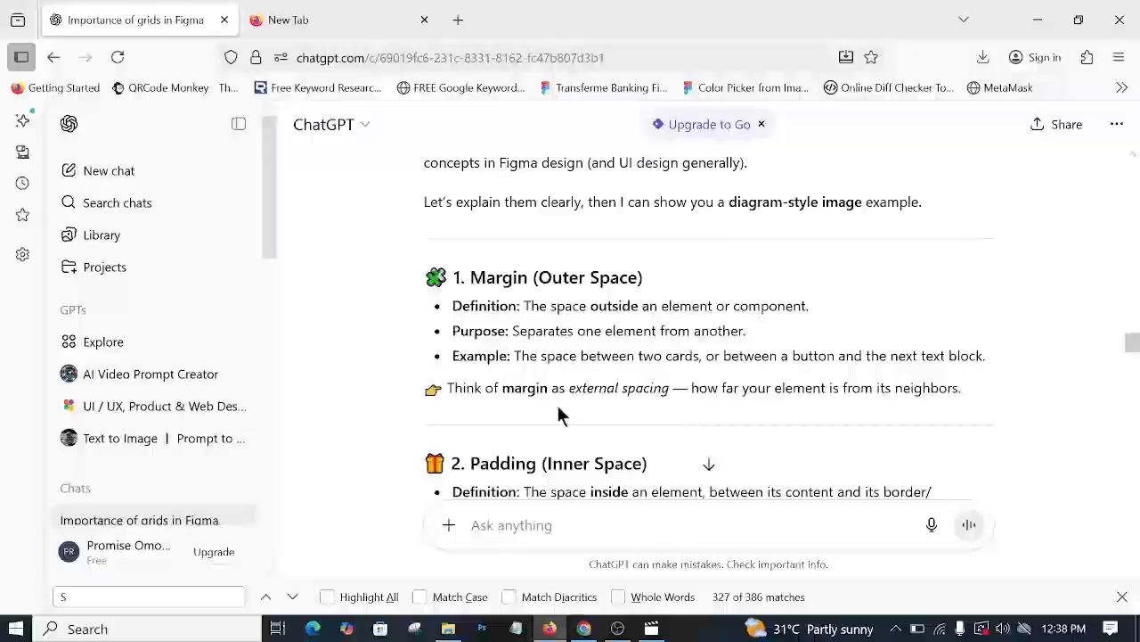
pyautogui.scroll(-2, 560, 415)
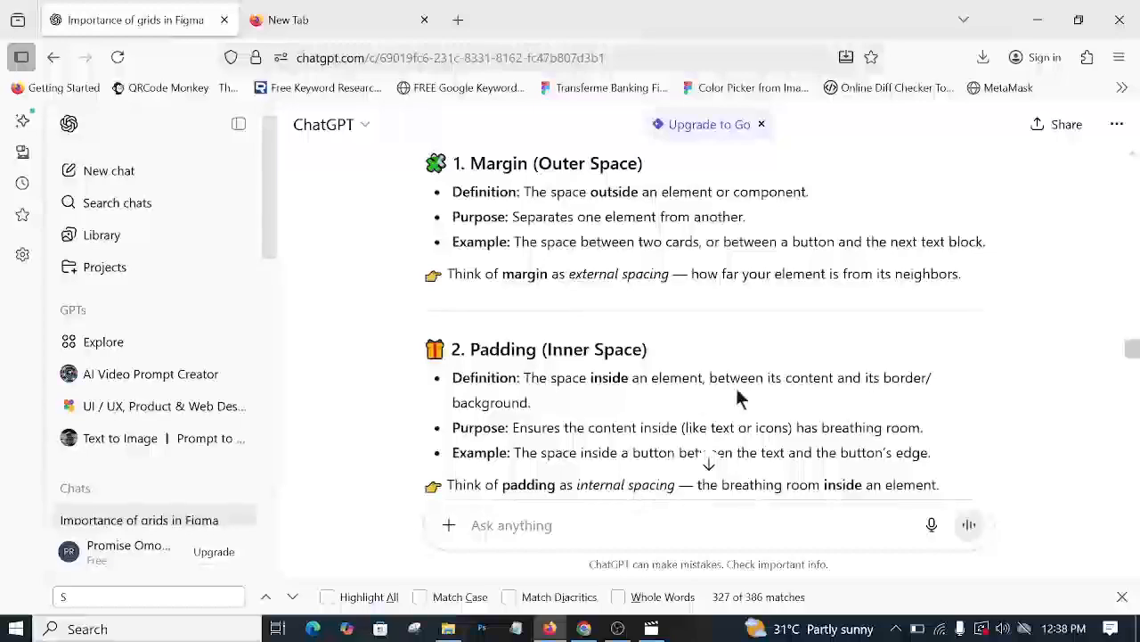
# - Read the padding explanation, the margin and padding summary table and the button illustration in the ChatGPT answer
pyautogui.scroll(-2, 758, 392)
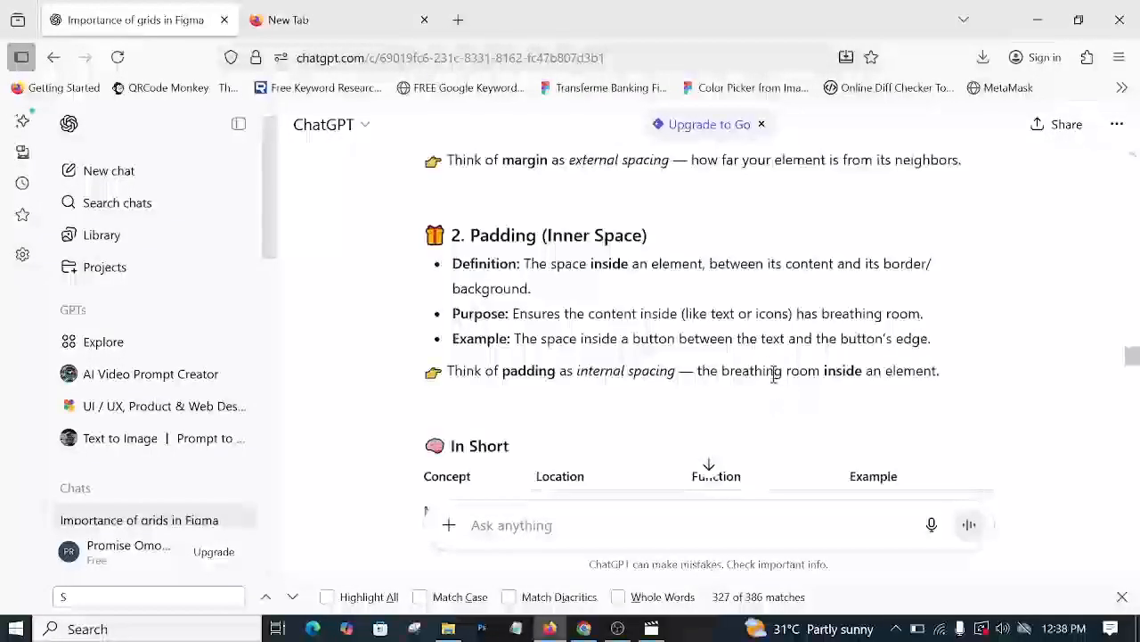
pyautogui.scroll(-2, 774, 374)
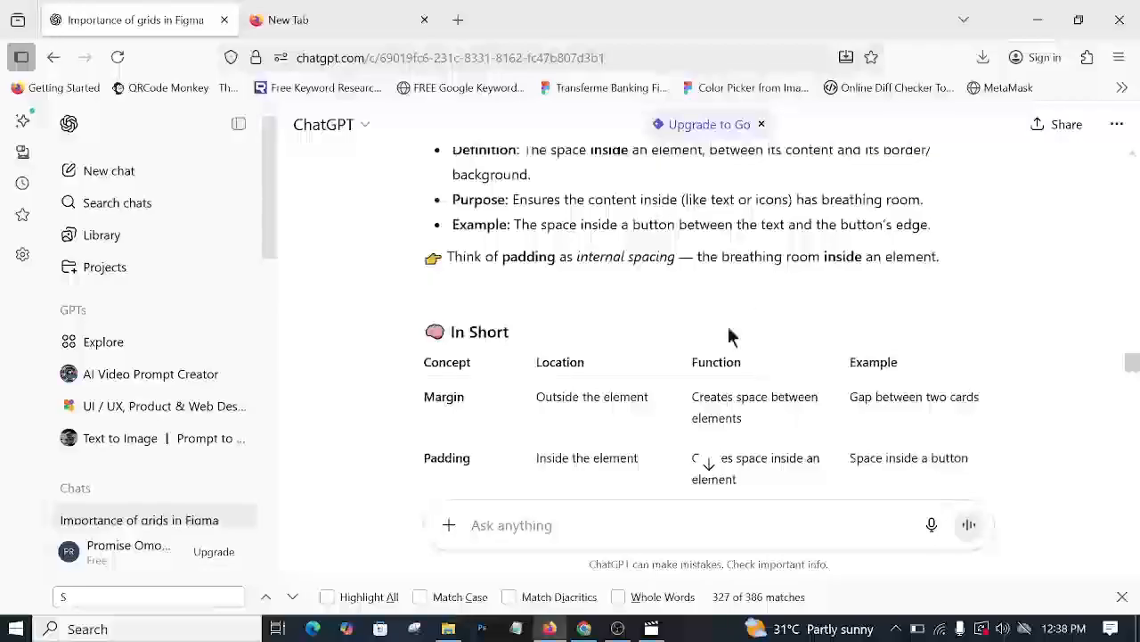
pyautogui.scroll(-10, 728, 335)
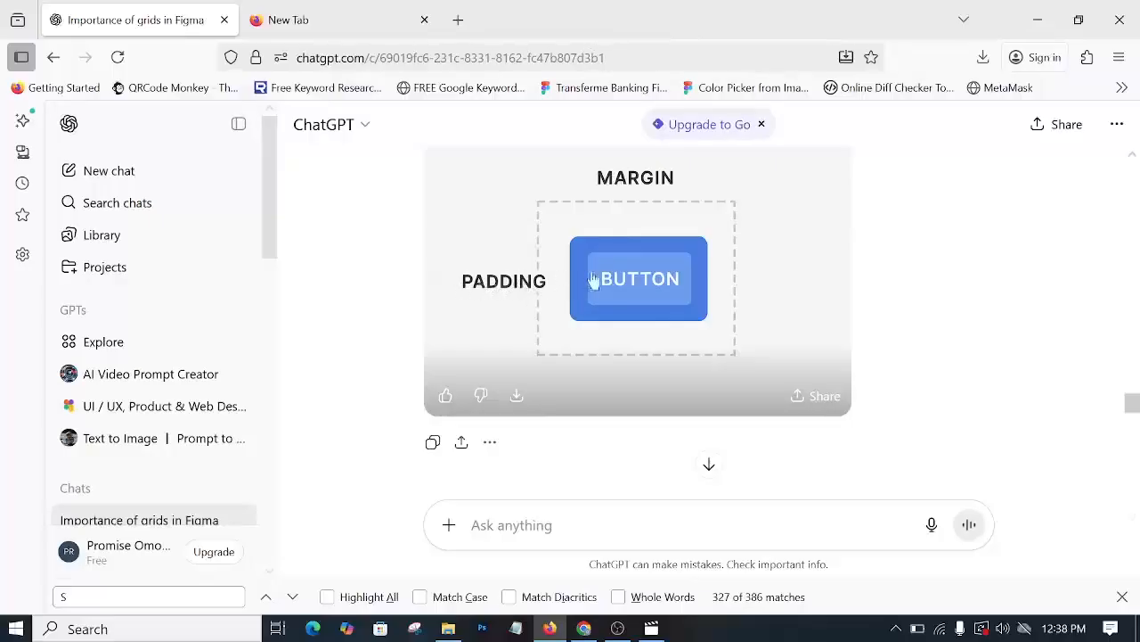
pyautogui.click(583, 629)
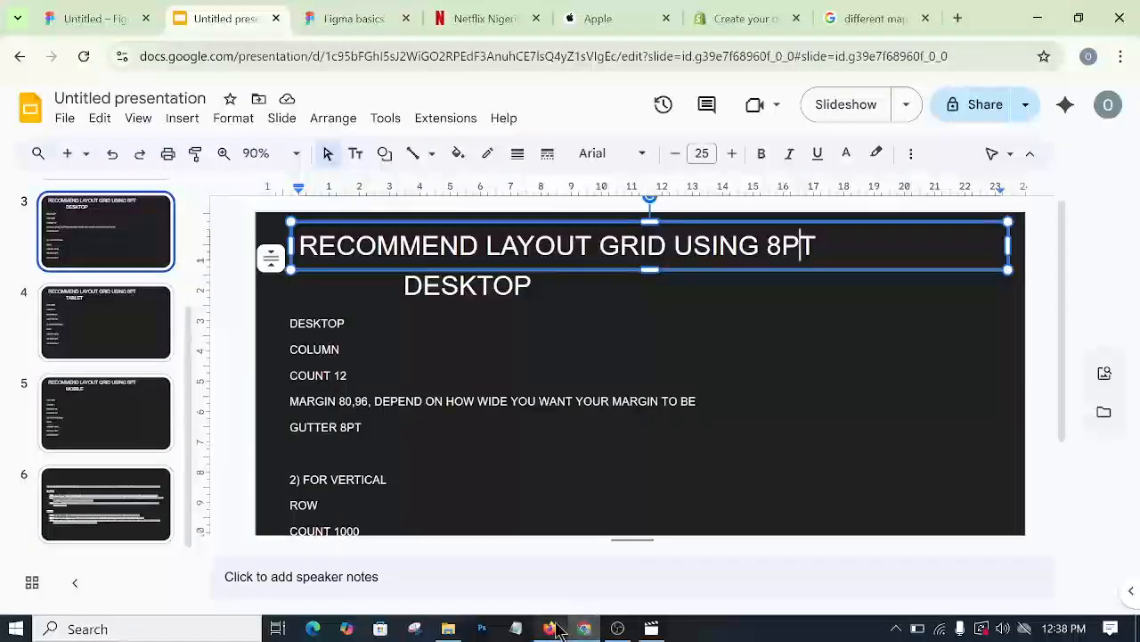
pyautogui.click(549, 628)
pyautogui.scroll(-2, 543, 447)
pyautogui.scroll(4, 542, 449)
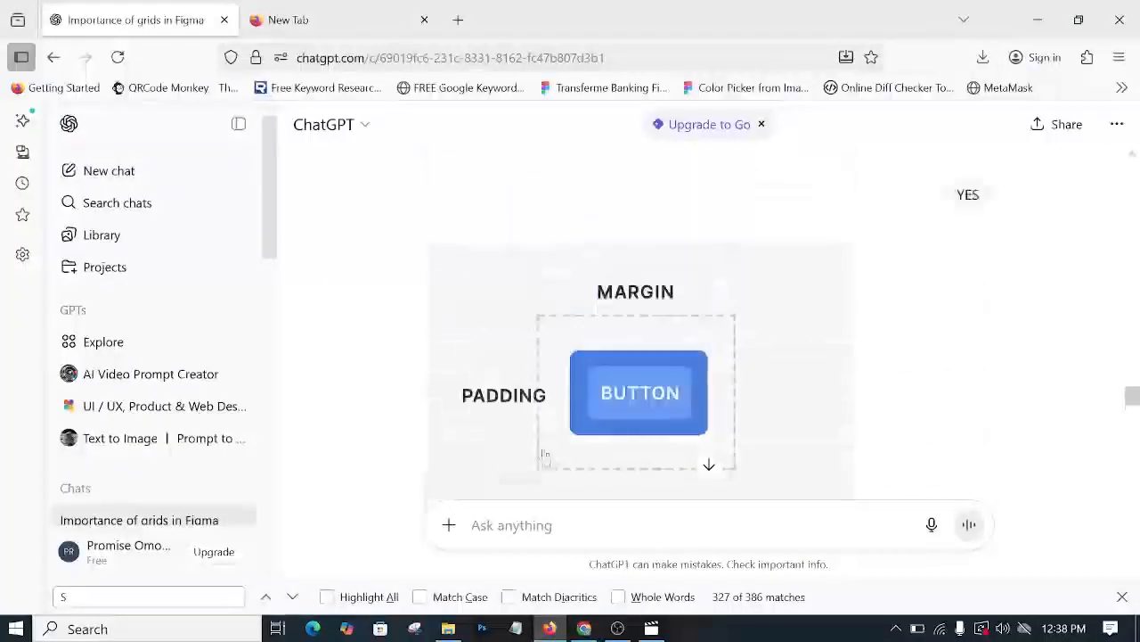
pyautogui.scroll(-3, 547, 465)
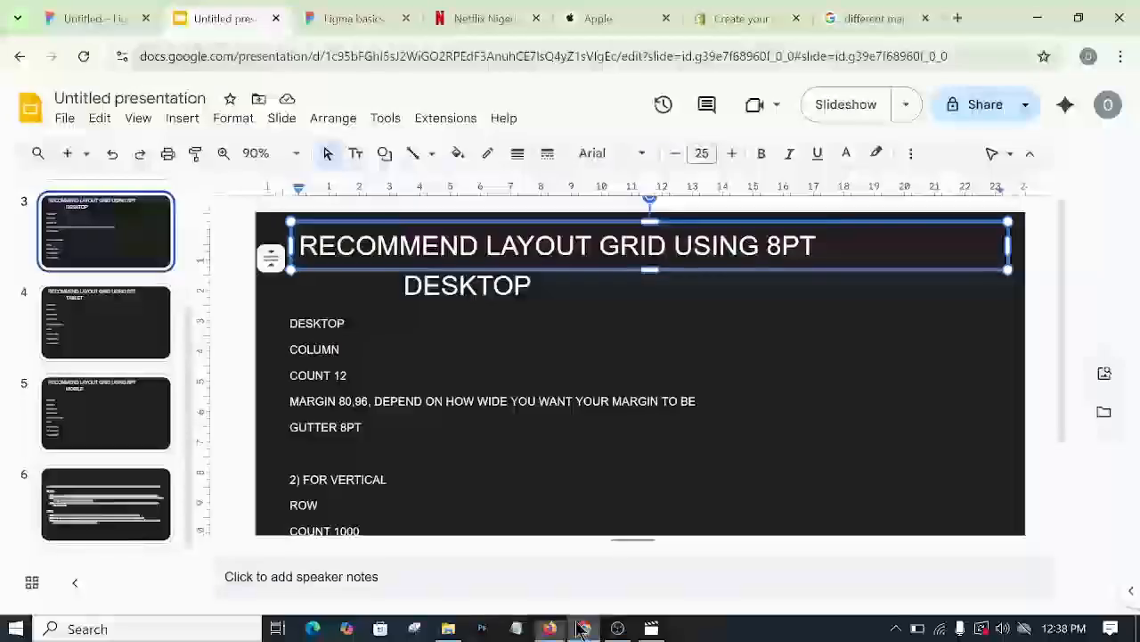
# - Switch back to the Untitled Figma file in Chrome and close the column guide settings of the Desktop - 3 frame
pyautogui.click(583, 629)
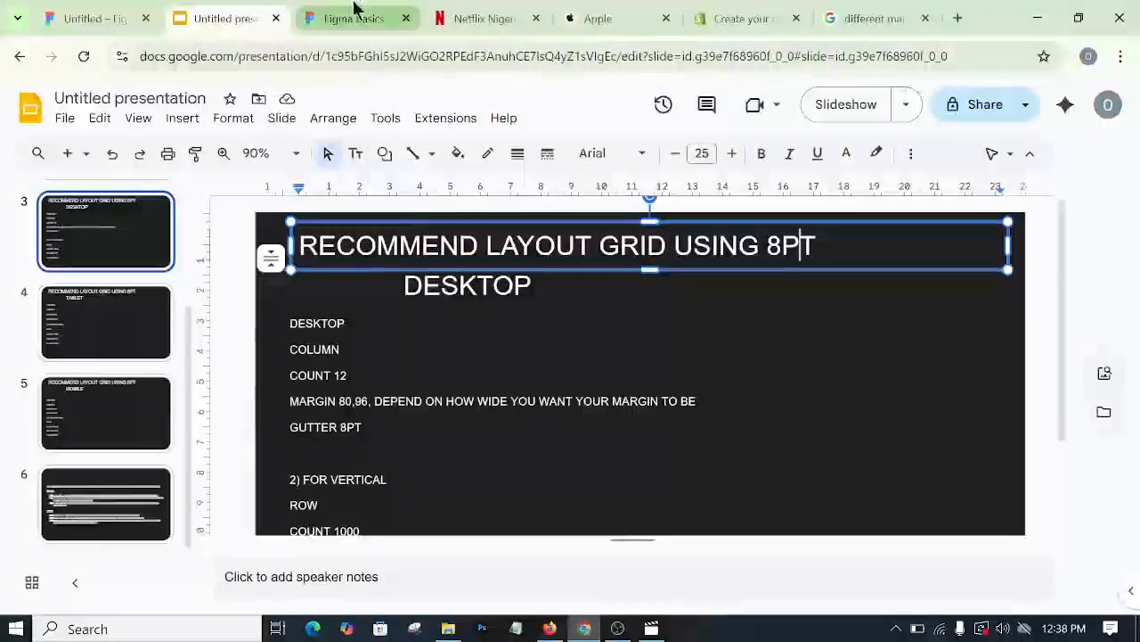
pyautogui.click(353, 12)
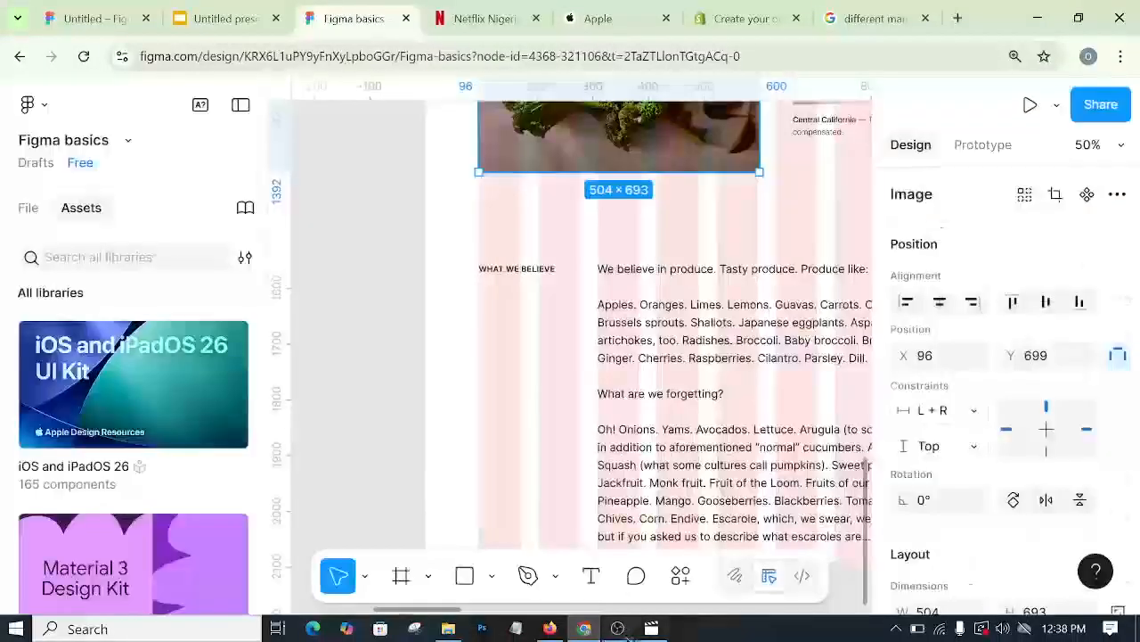
pyautogui.click(615, 629)
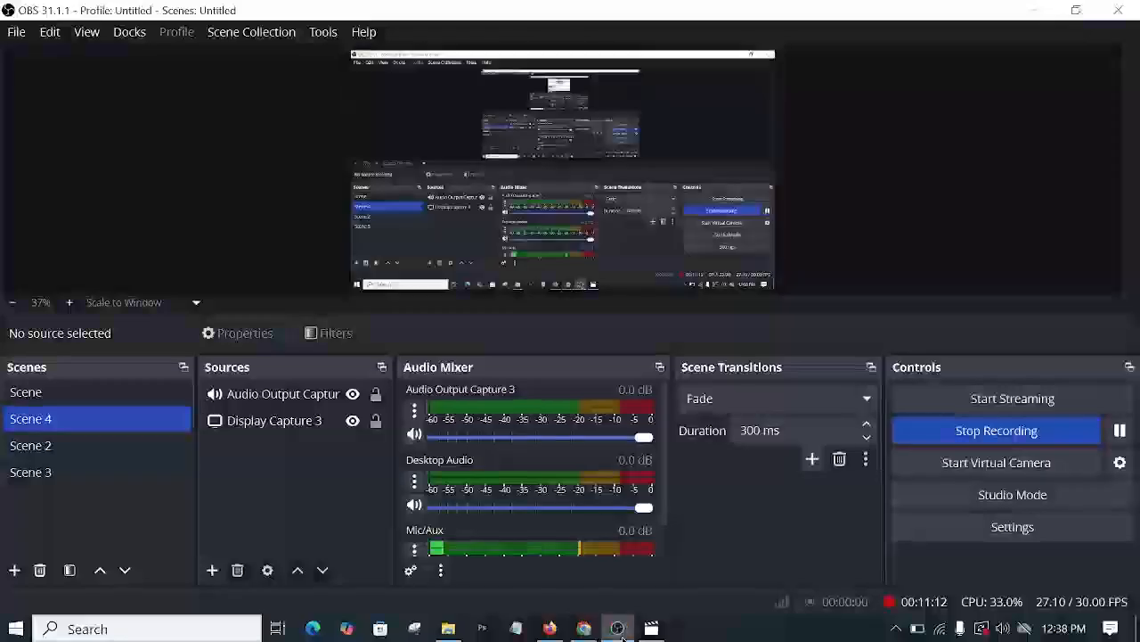
pyautogui.moveTo(593, 633)
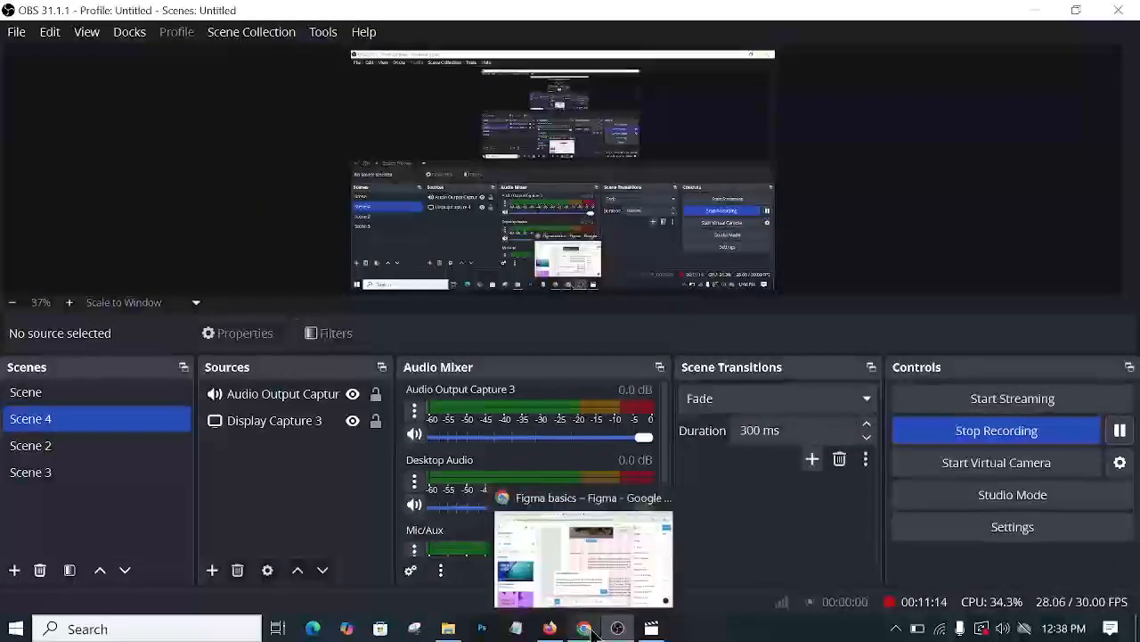
pyautogui.click(590, 631)
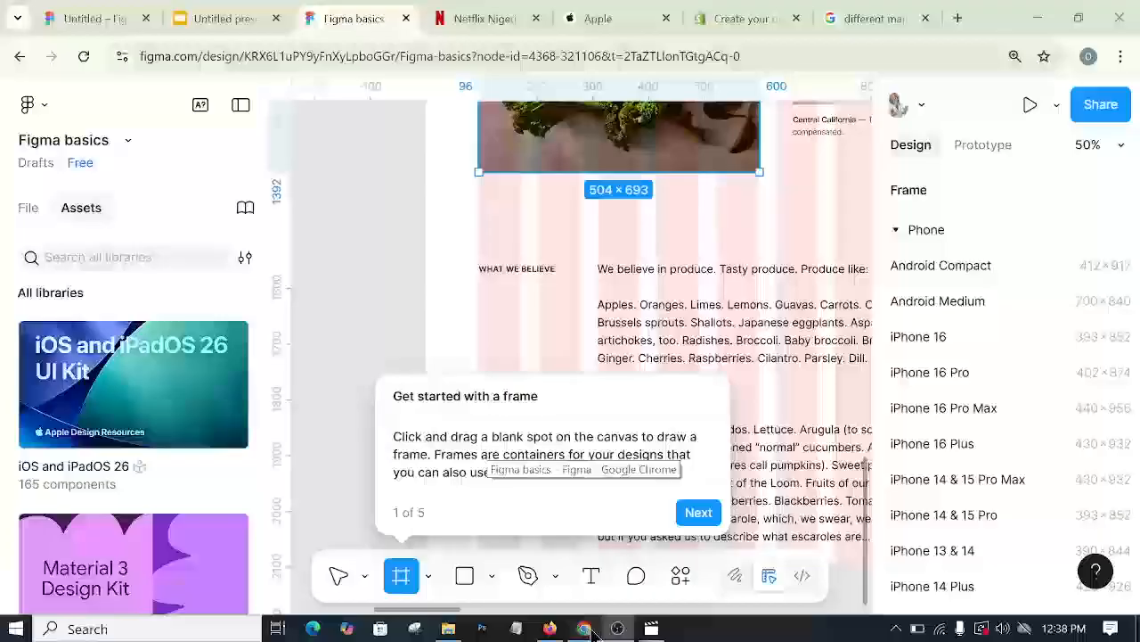
pyautogui.click(222, 18)
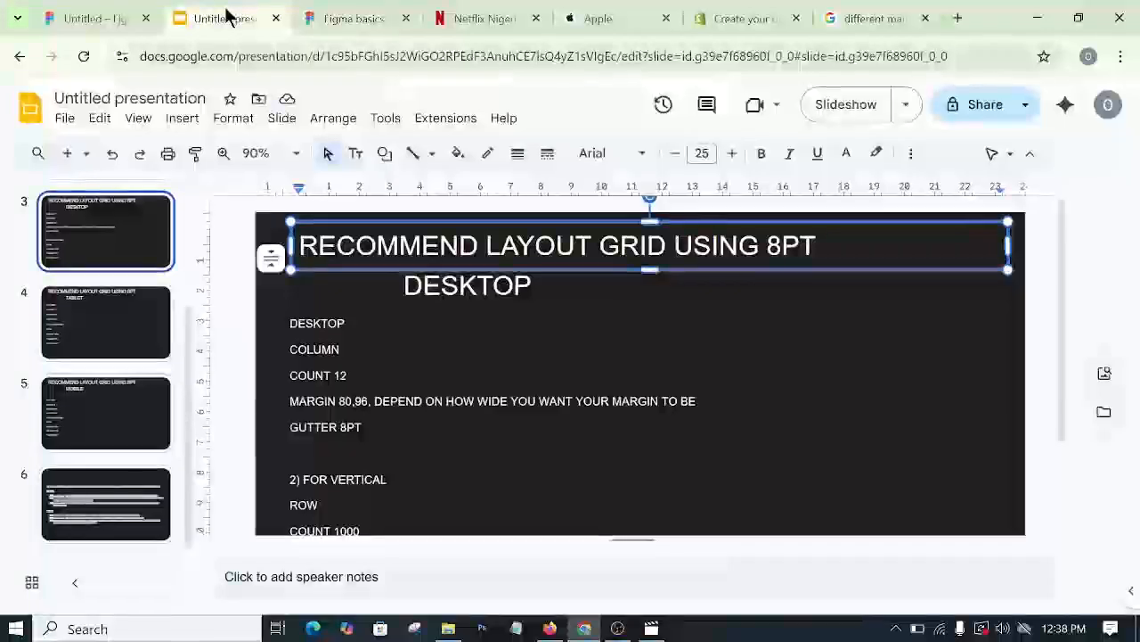
pyautogui.click(89, 16)
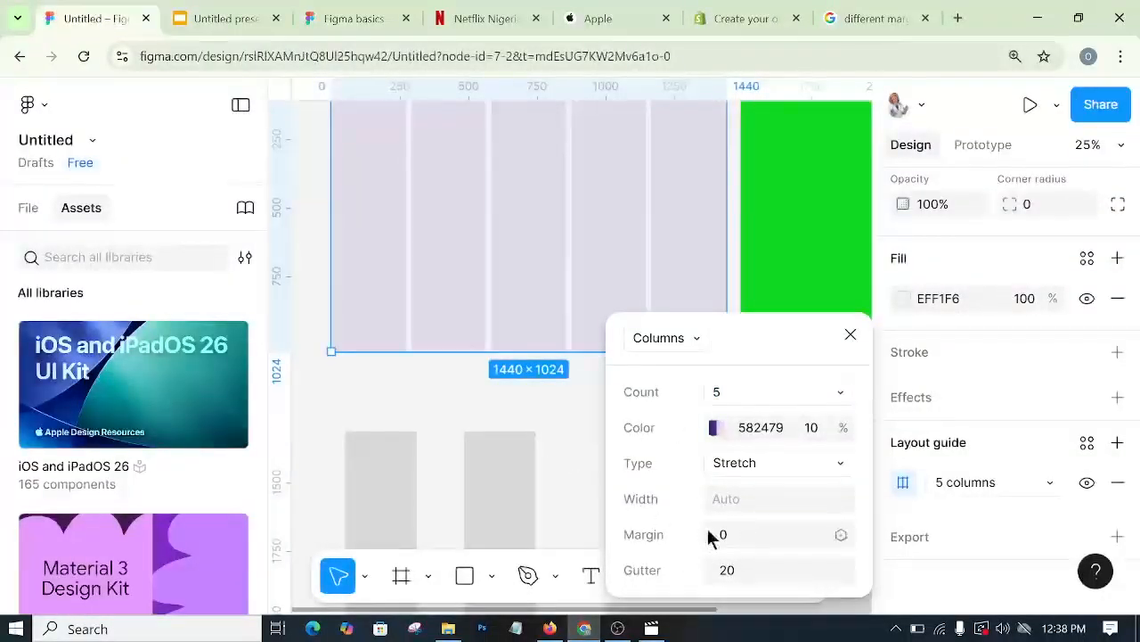
pyautogui.scroll(3, 524, 429)
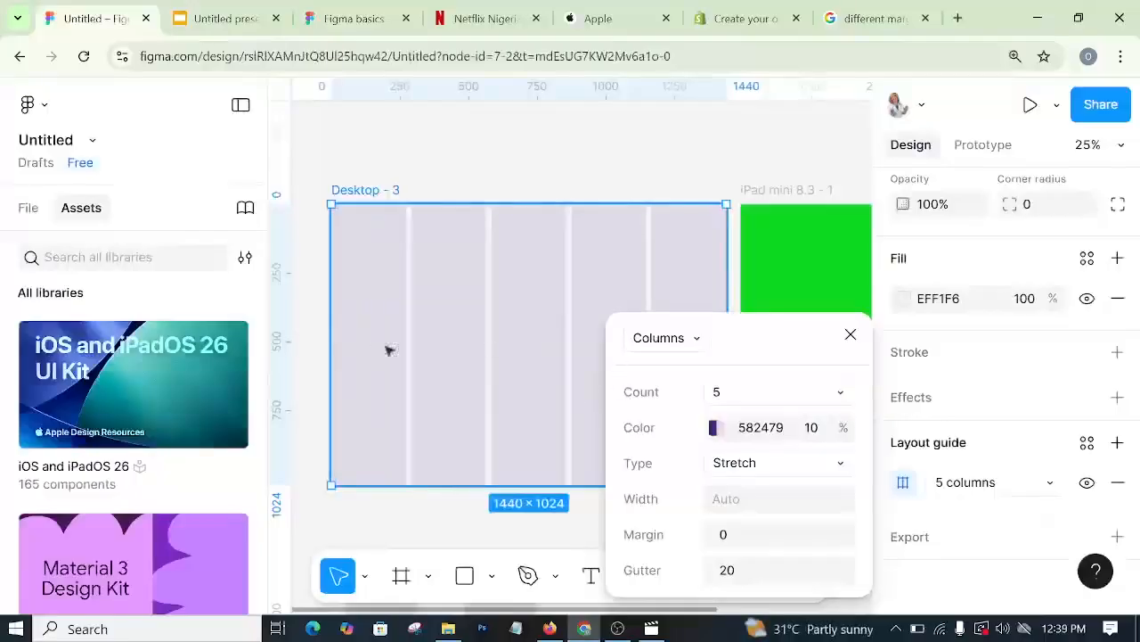
pyautogui.click(667, 272)
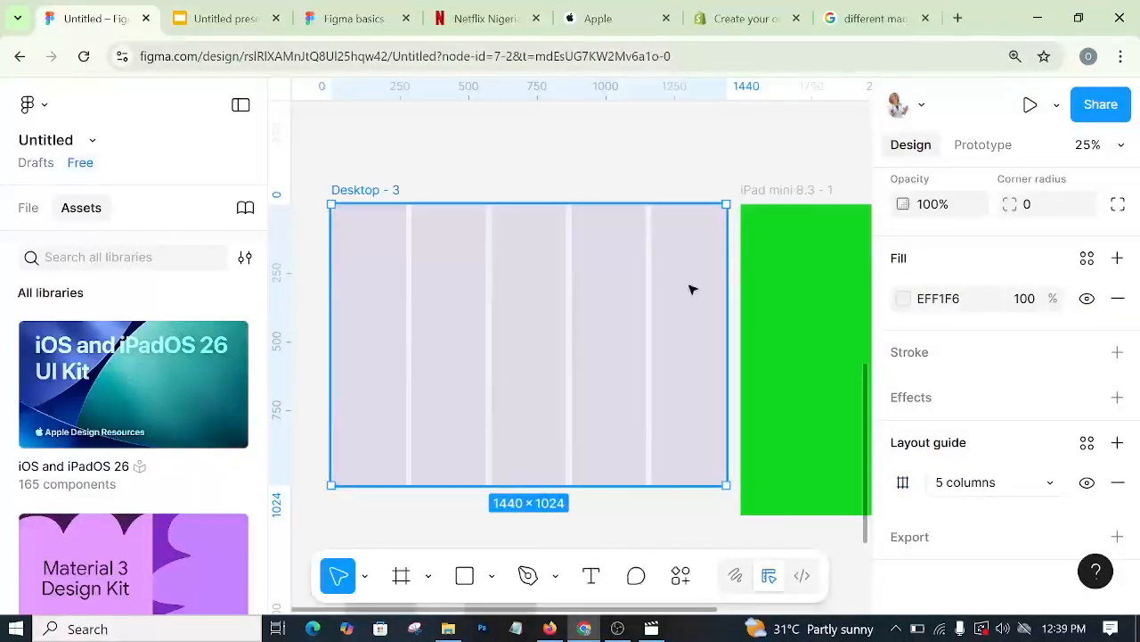
# - Try margins of 10 and 30 in the column layout guide of the Desktop - 3 frame
pyautogui.click(905, 484)
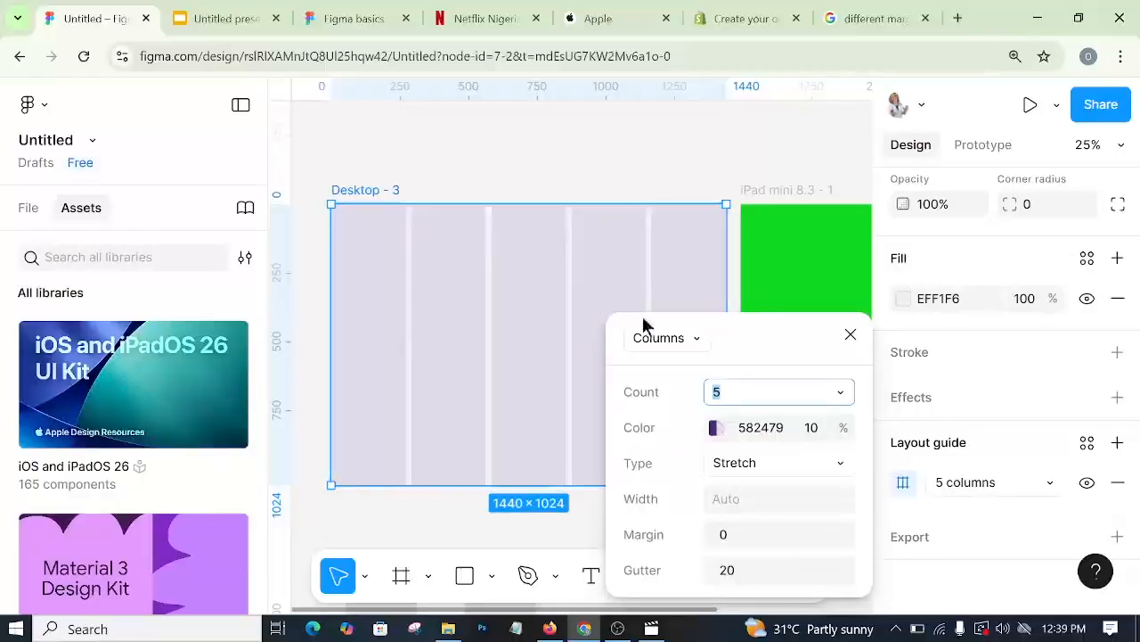
pyautogui.click(738, 536)
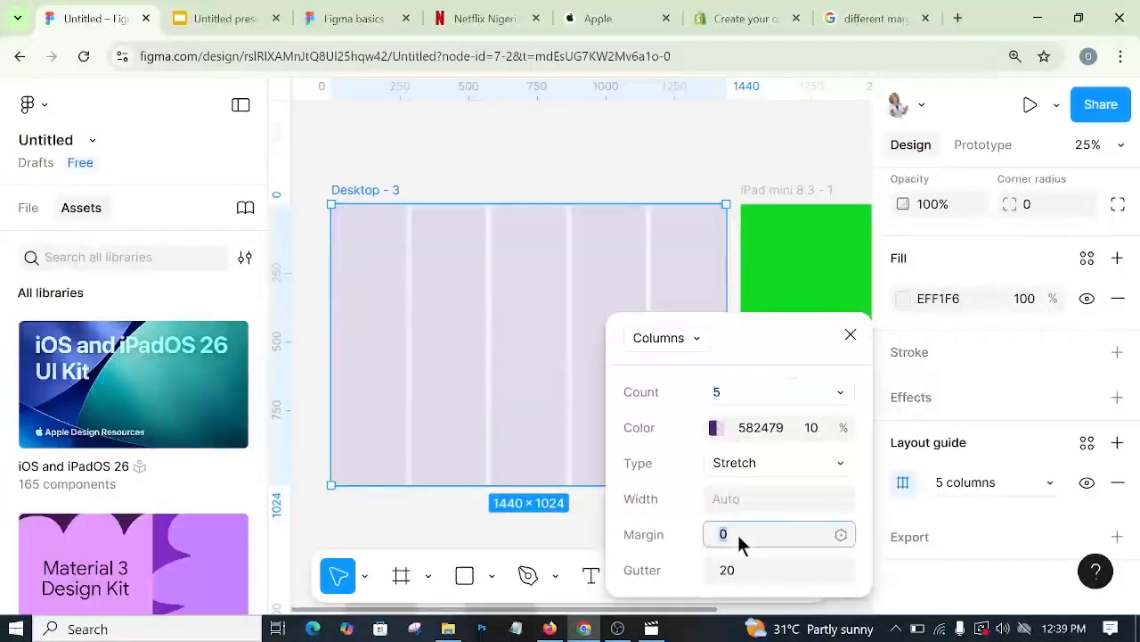
pyautogui.write('10')
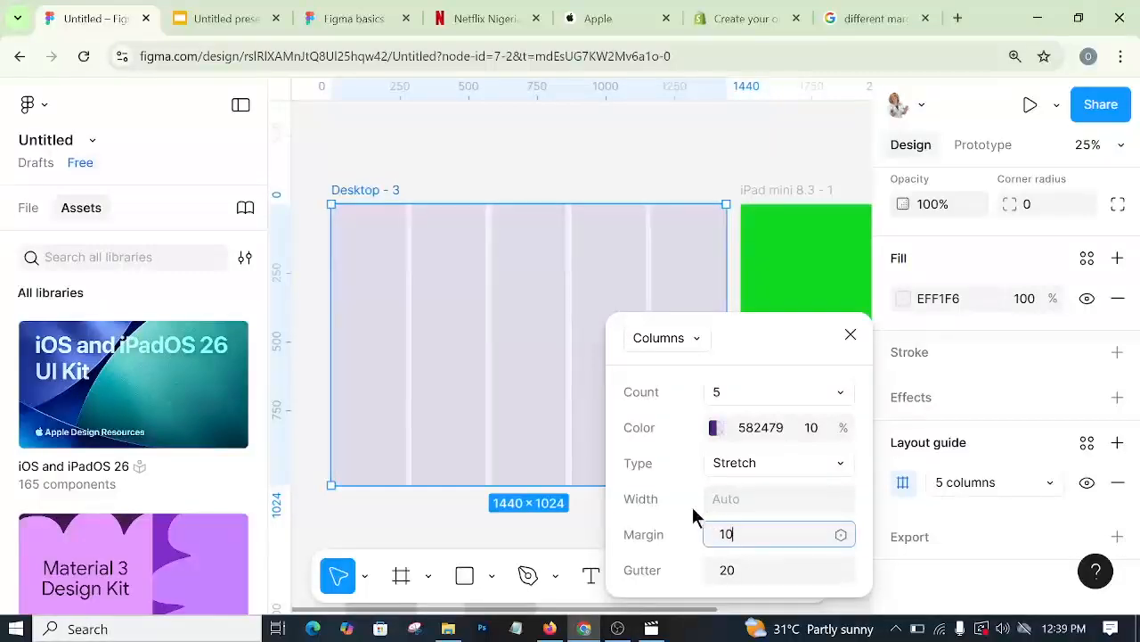
pyautogui.press('Return')
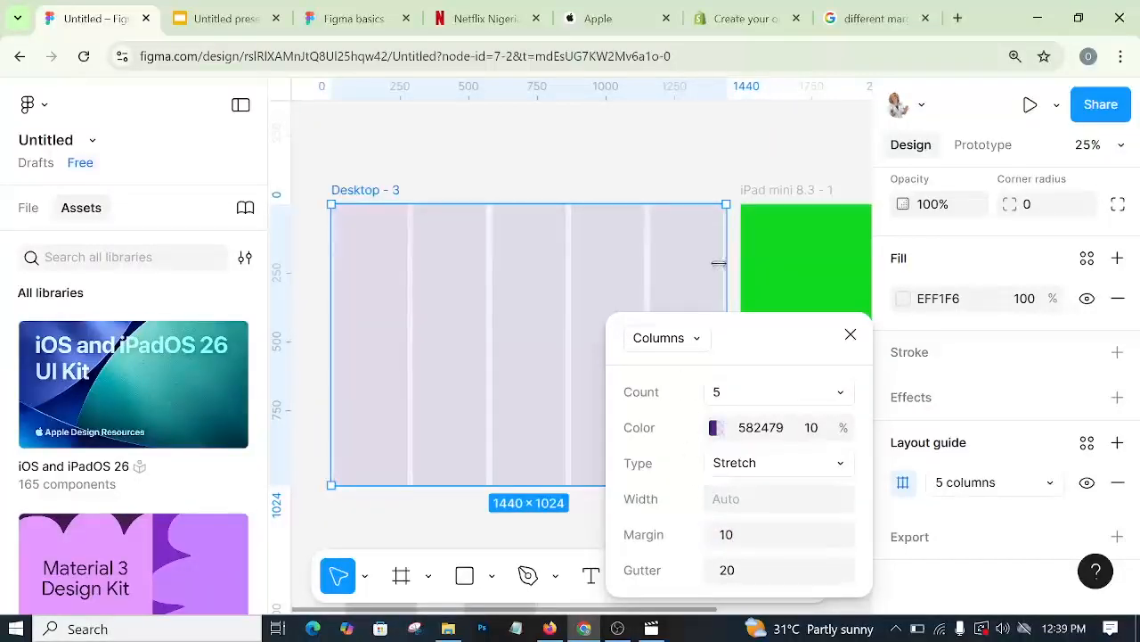
pyautogui.click(744, 533)
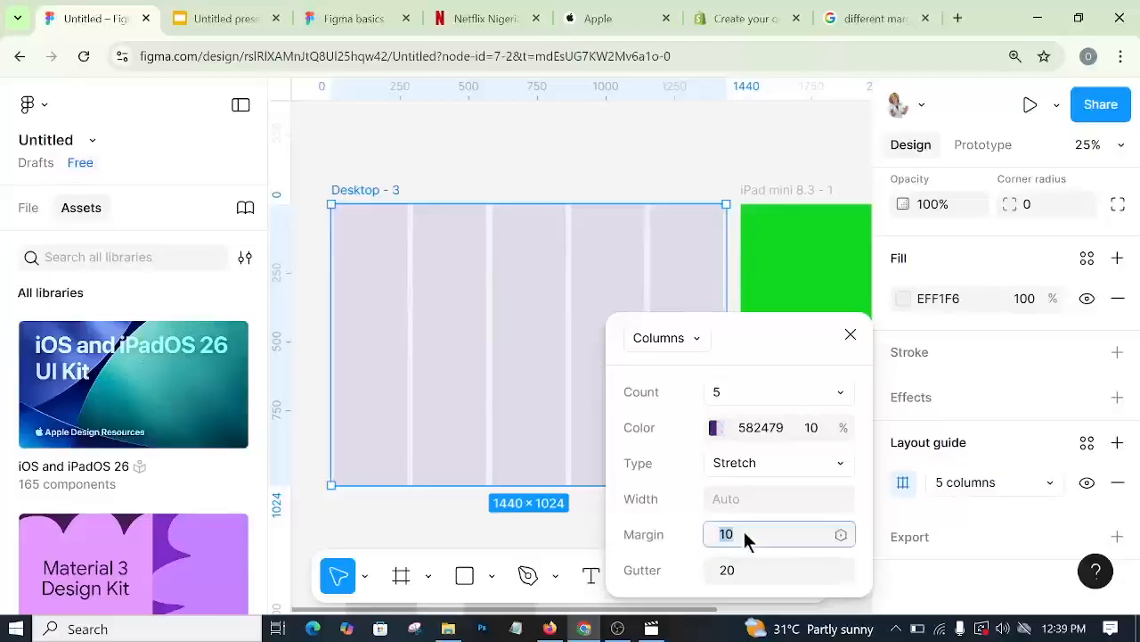
pyautogui.write('30')
pyautogui.press('Return')
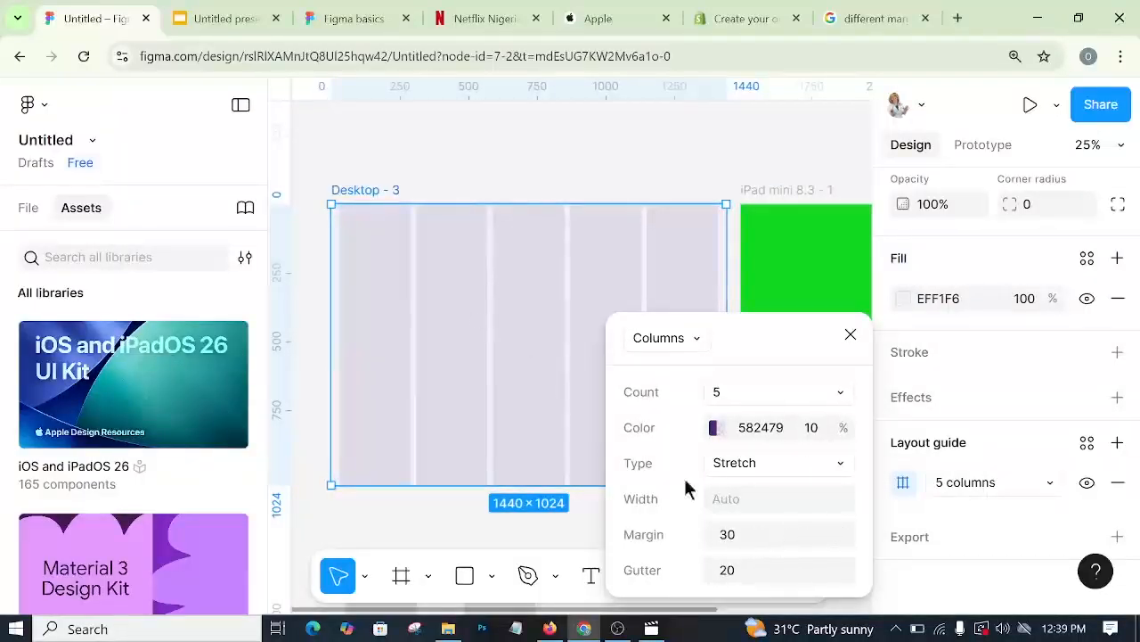
# - Set the column layout guide's margin to 50 and look at the side margins on the Netflix page for comparison
pyautogui.click(735, 543)
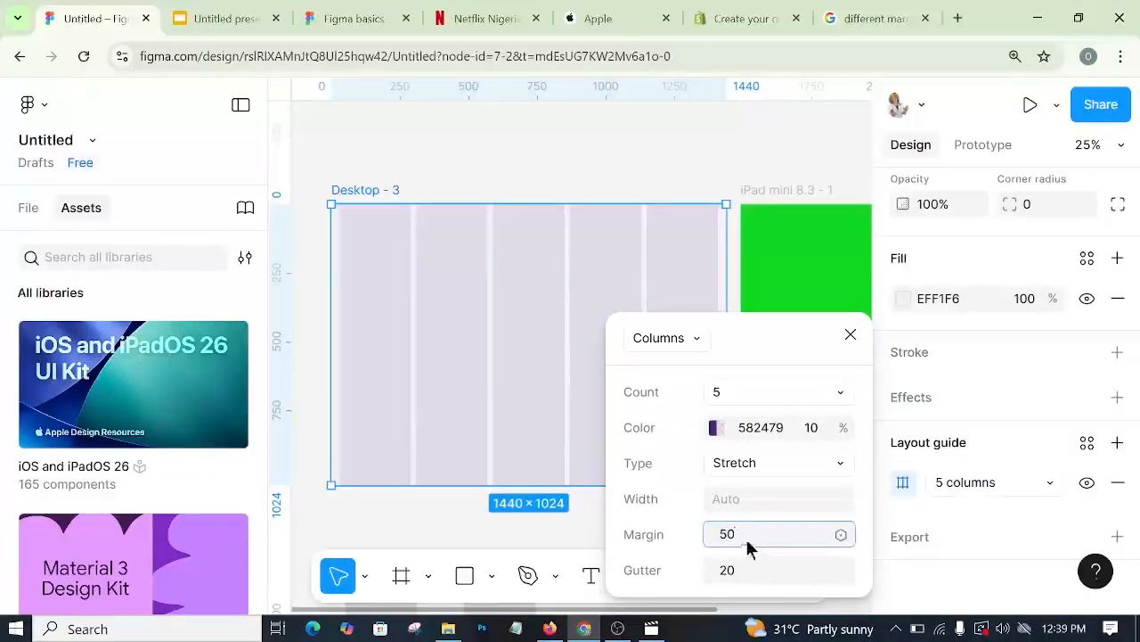
pyautogui.press('Return')
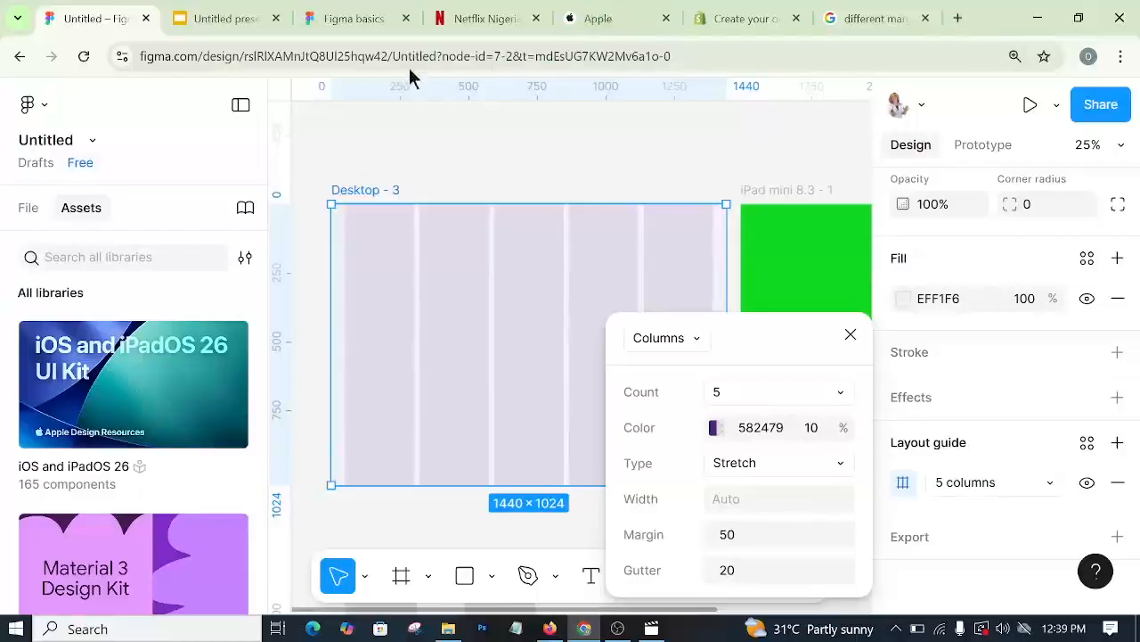
pyautogui.click(490, 18)
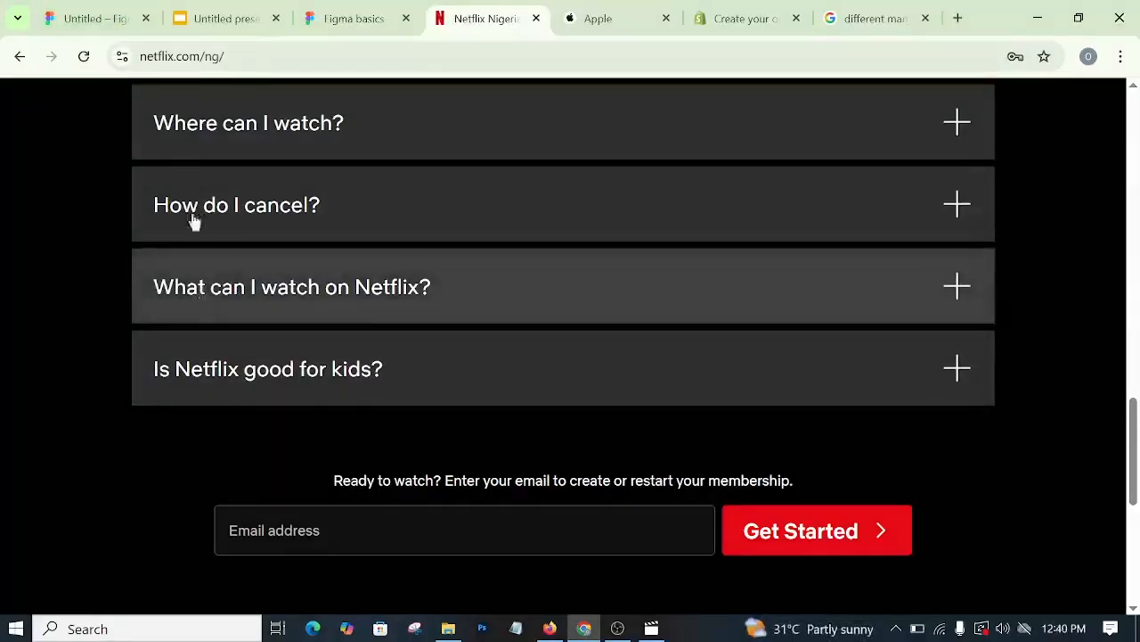
pyautogui.click(129, 18)
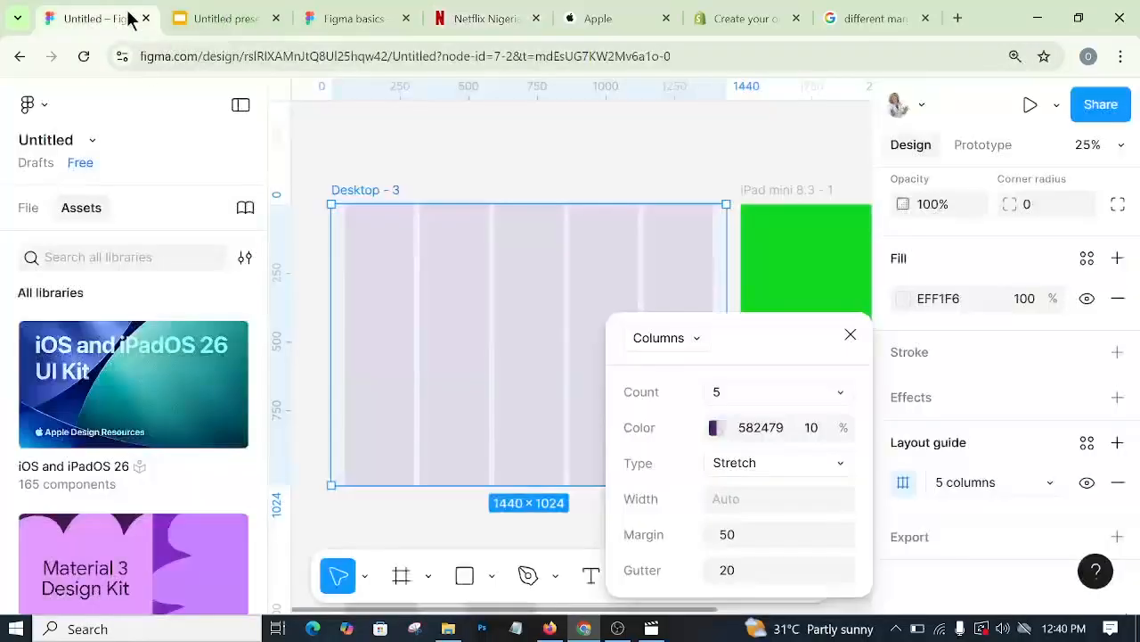
# - Close the guide settings, hide the column layout guide on Desktop - 3 and show it again
pyautogui.click(851, 336)
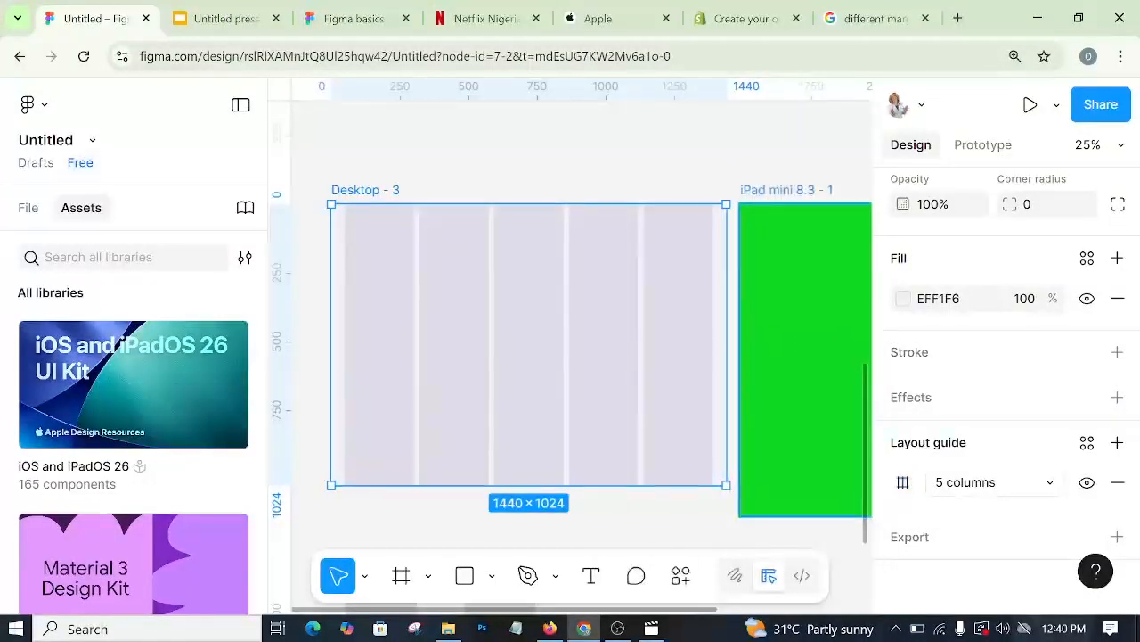
pyautogui.click(1089, 484)
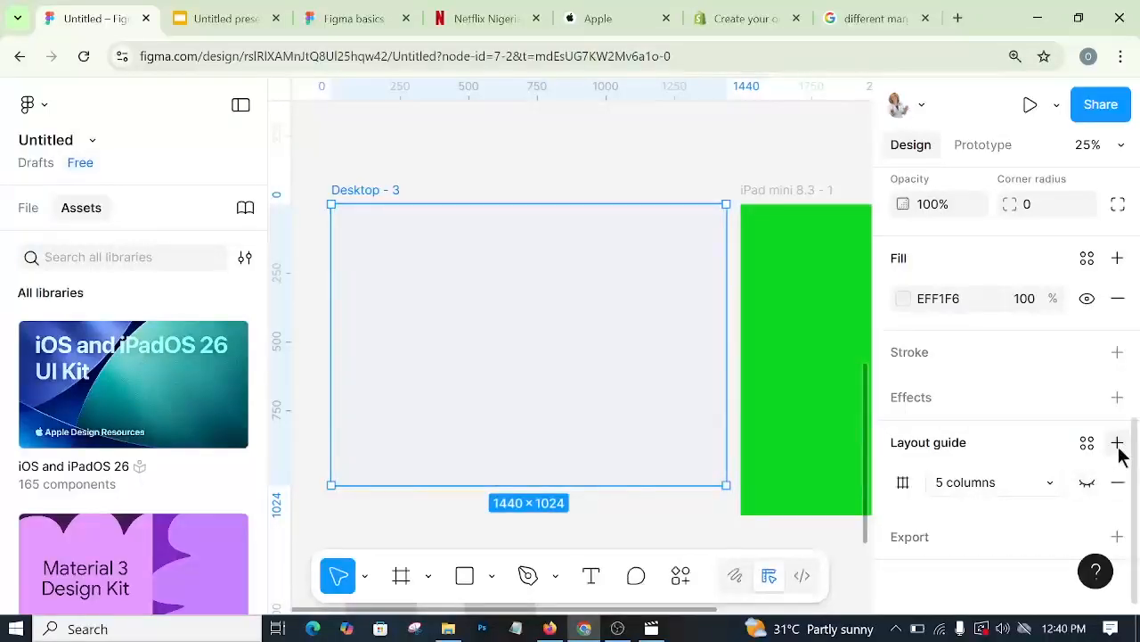
pyautogui.click(1087, 484)
# - Try the Grid type for the Desktop - 3 layout guide, and set it back to Columns
pyautogui.click(903, 486)
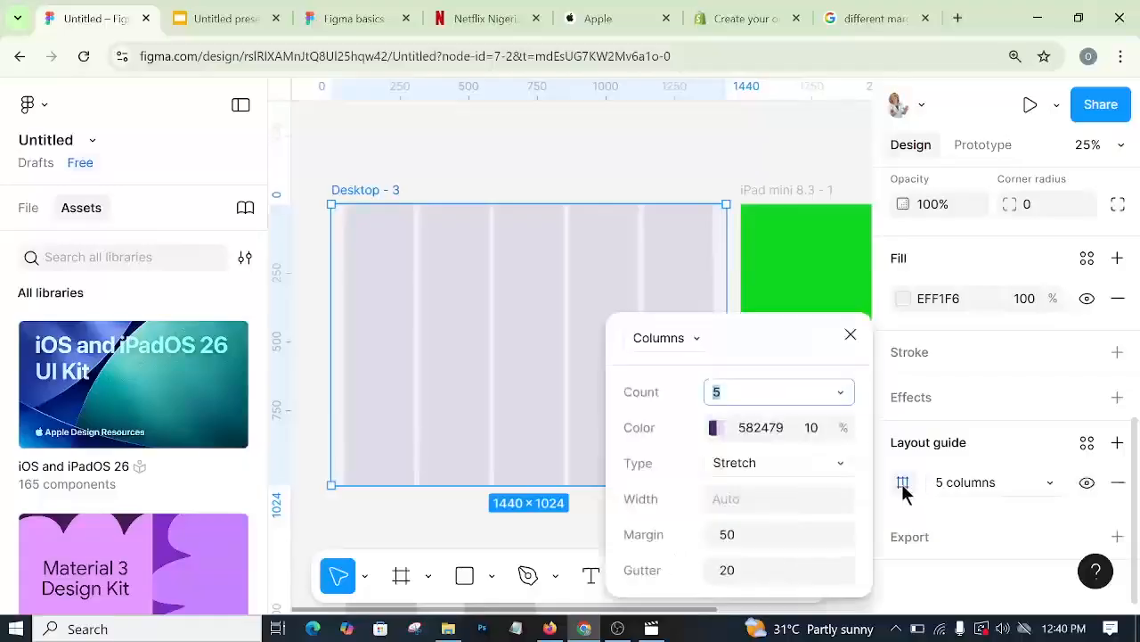
pyautogui.click(697, 342)
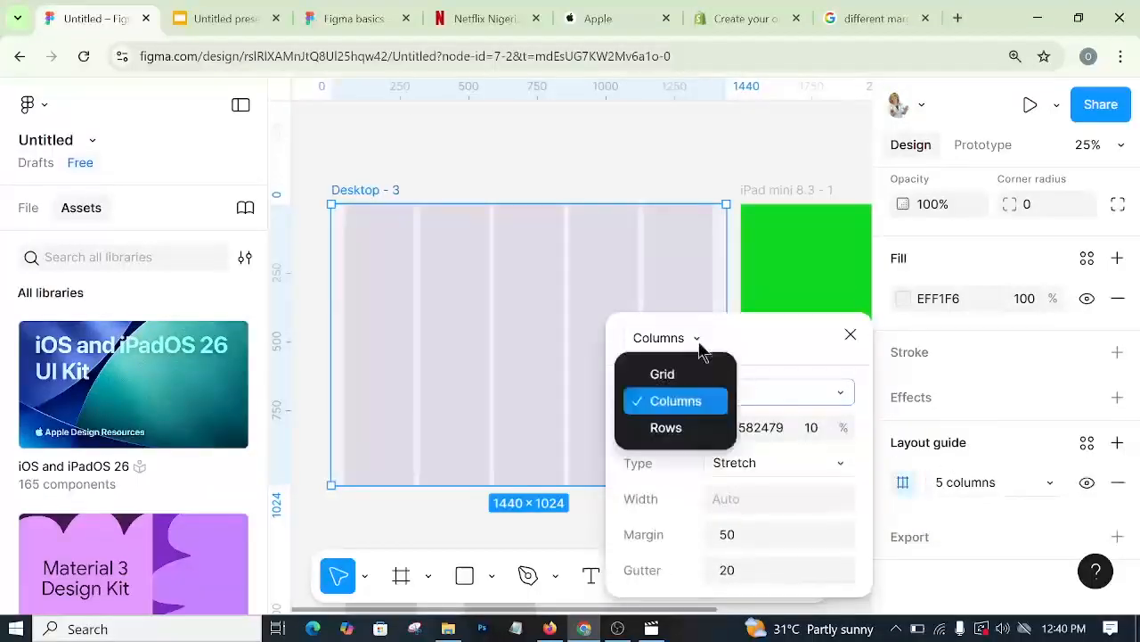
pyautogui.click(698, 377)
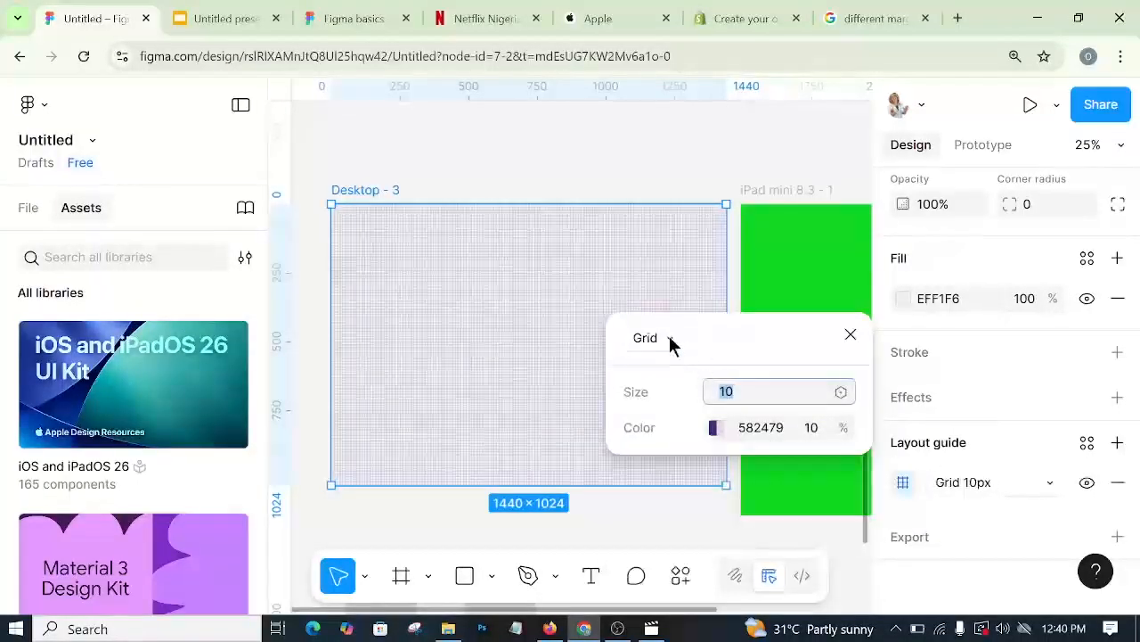
pyautogui.click(670, 340)
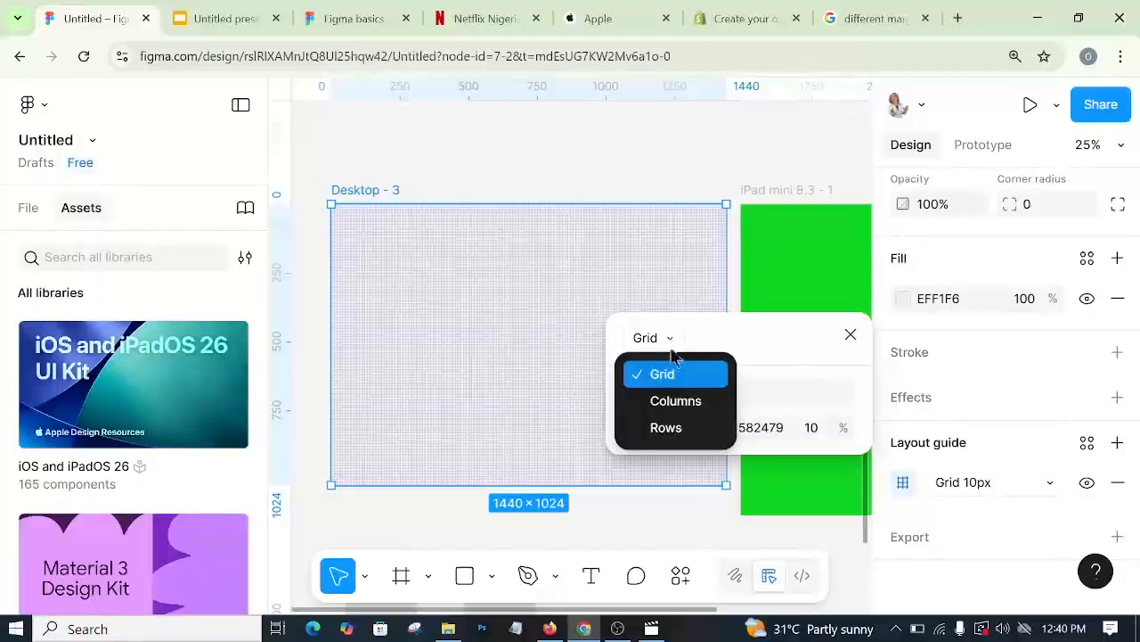
pyautogui.click(674, 403)
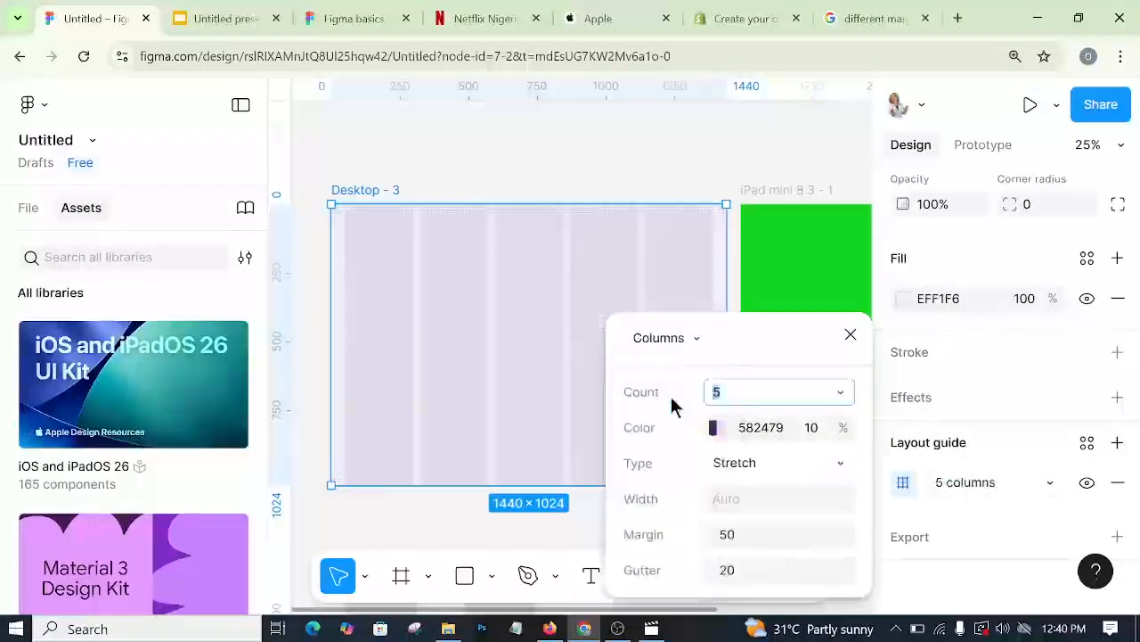
# - Check the recommended desktop column and row values in the Google Slides presentation and return to the Untitled Figma file
pyautogui.click(203, 16)
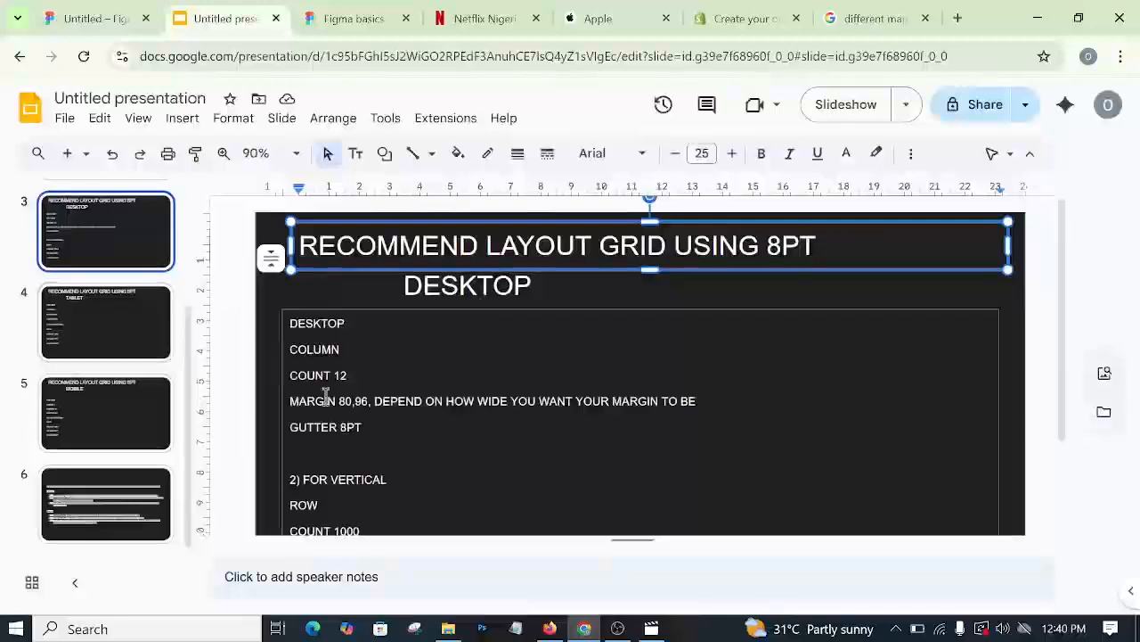
pyautogui.scroll(-1, 325, 395)
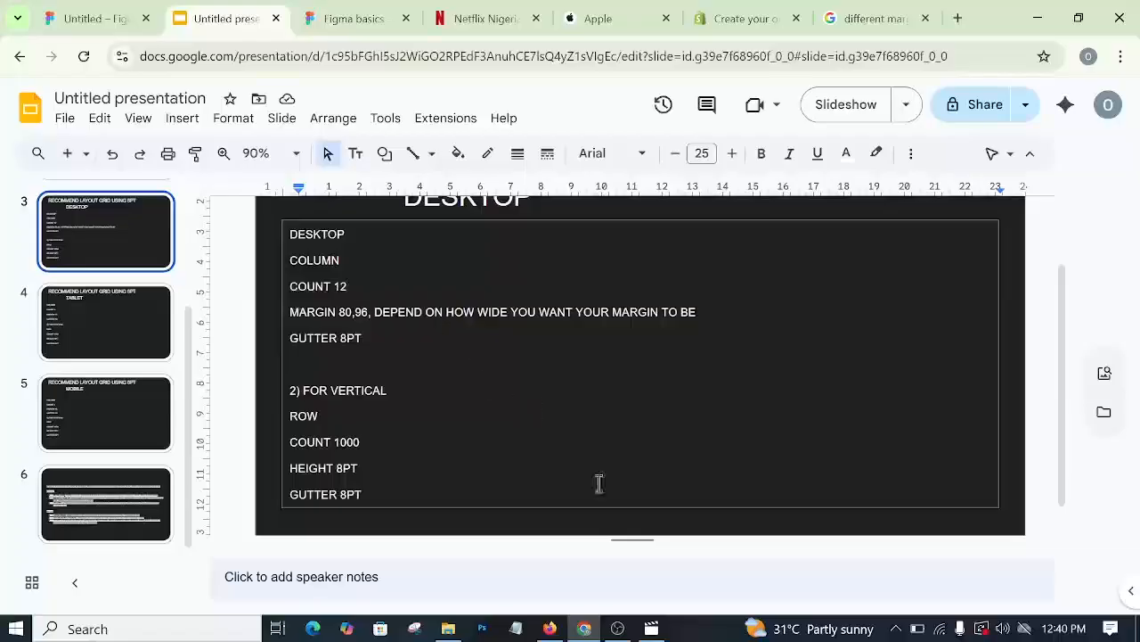
pyautogui.click(81, 16)
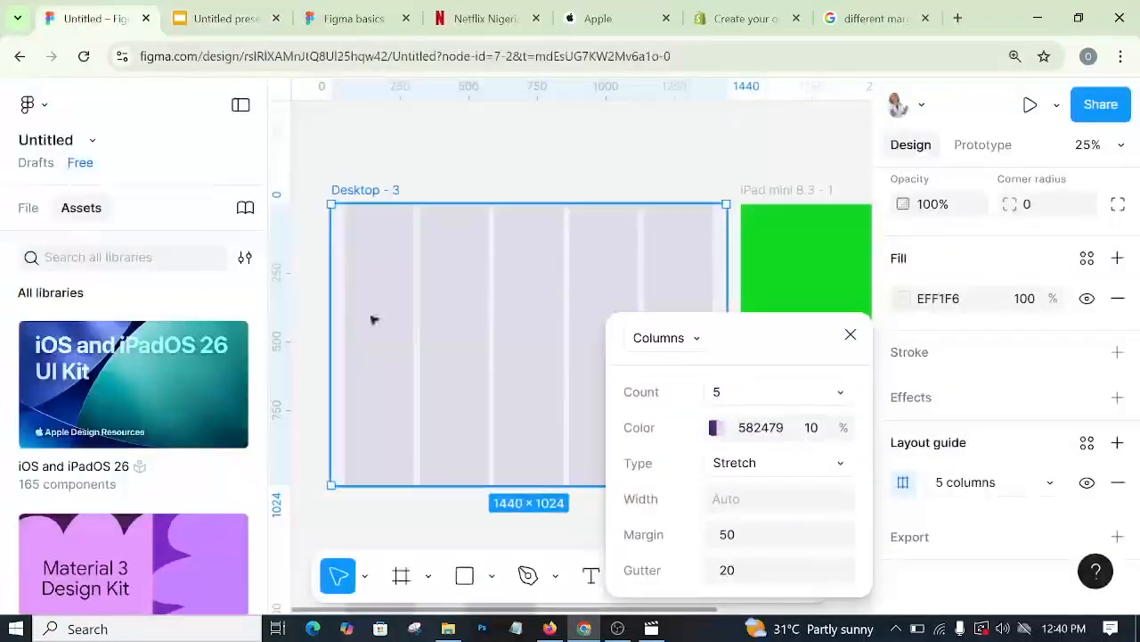
# - Set the Desktop - 3 column guide to a count of 12 and a margin of 96
pyautogui.click(760, 396)
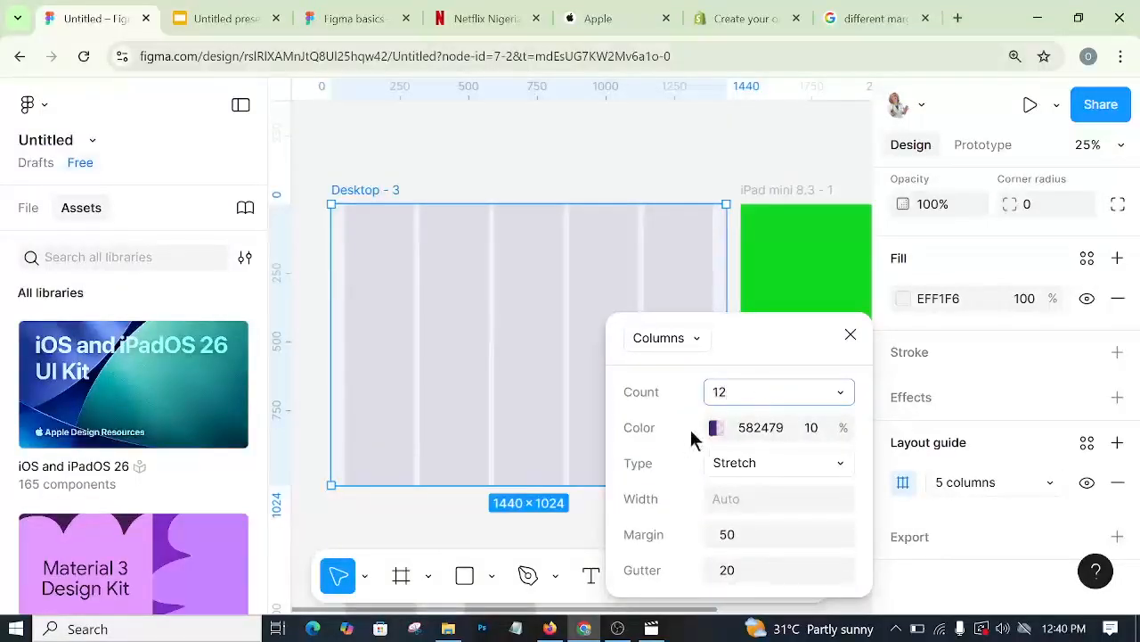
pyautogui.press('Return')
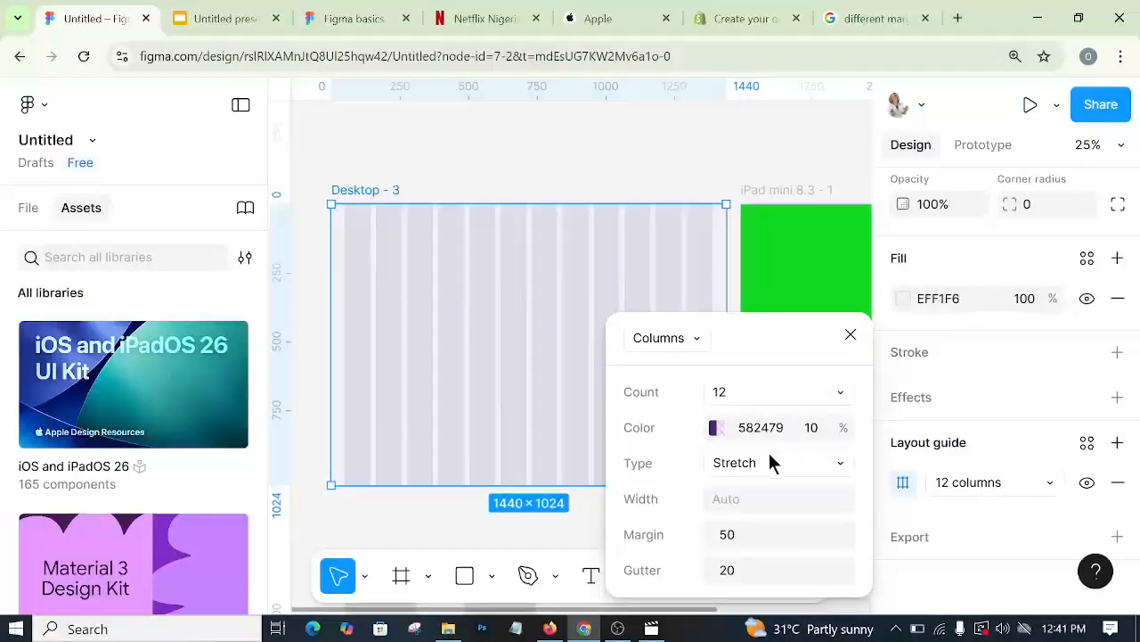
pyautogui.click(747, 537)
pyautogui.click(673, 457)
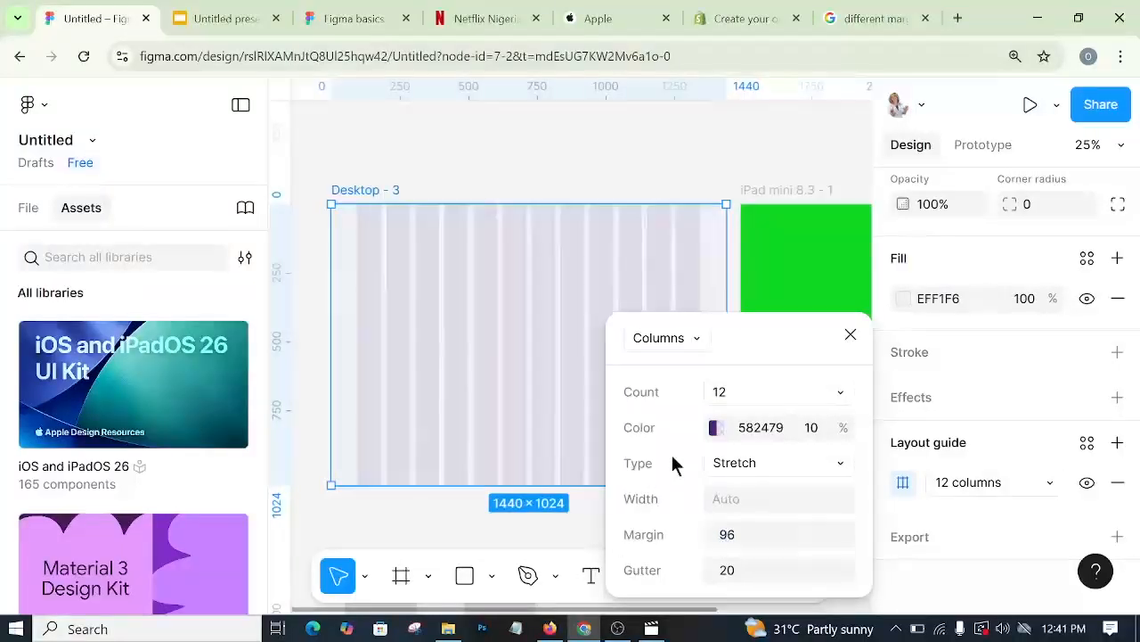
# - Check the side margins on the Netflix page, try a column guide margin of 80, and set it back to 96
pyautogui.click(488, 17)
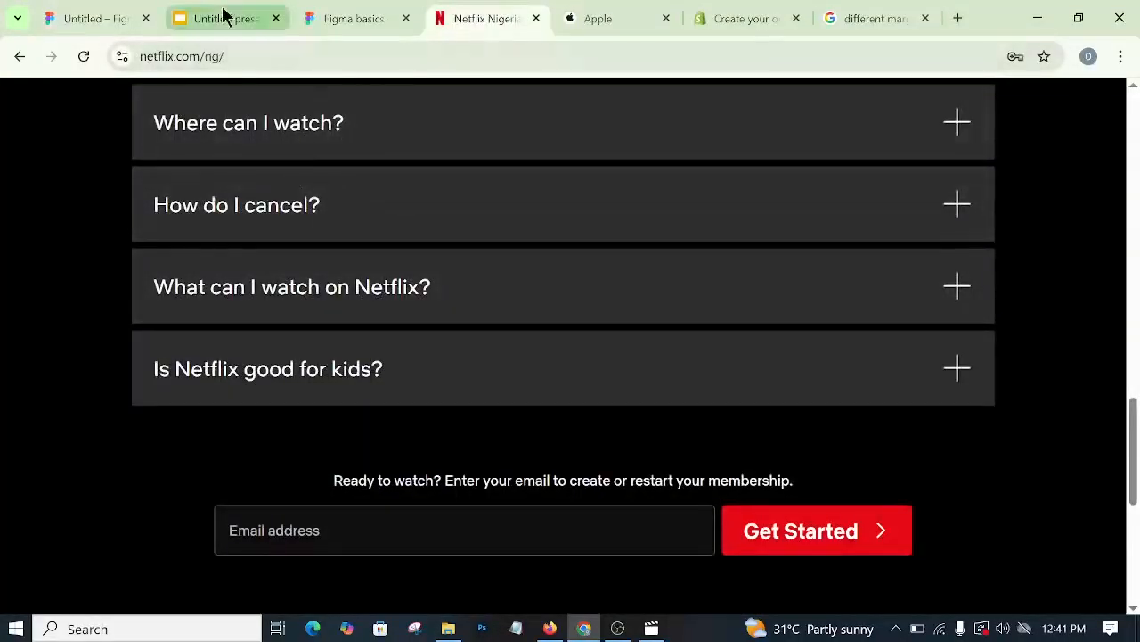
pyautogui.click(98, 17)
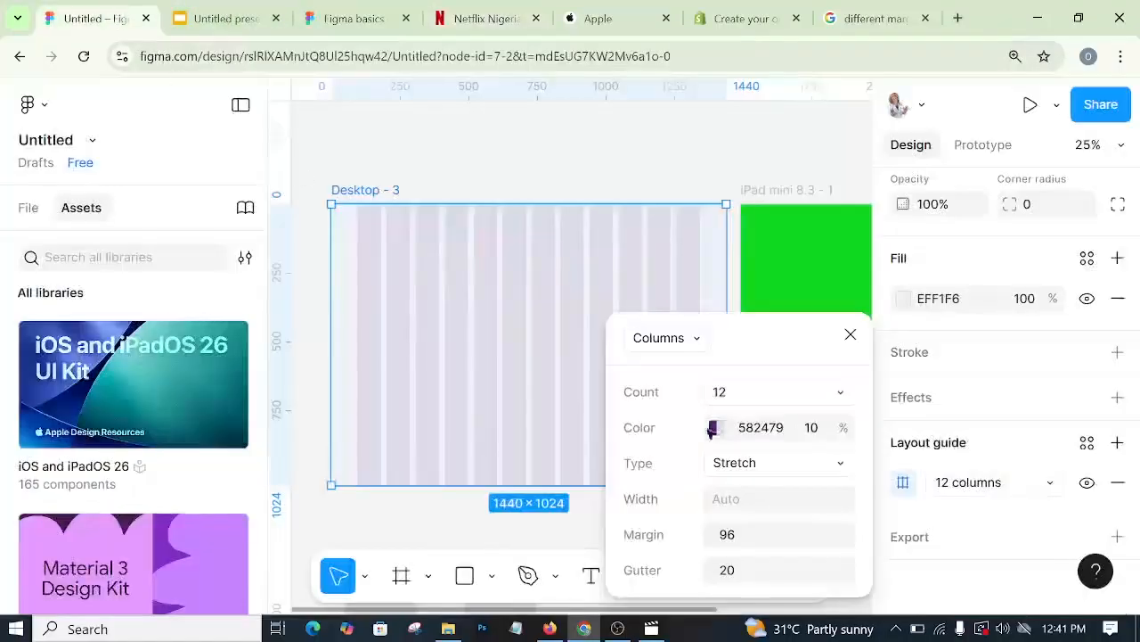
pyautogui.click(747, 535)
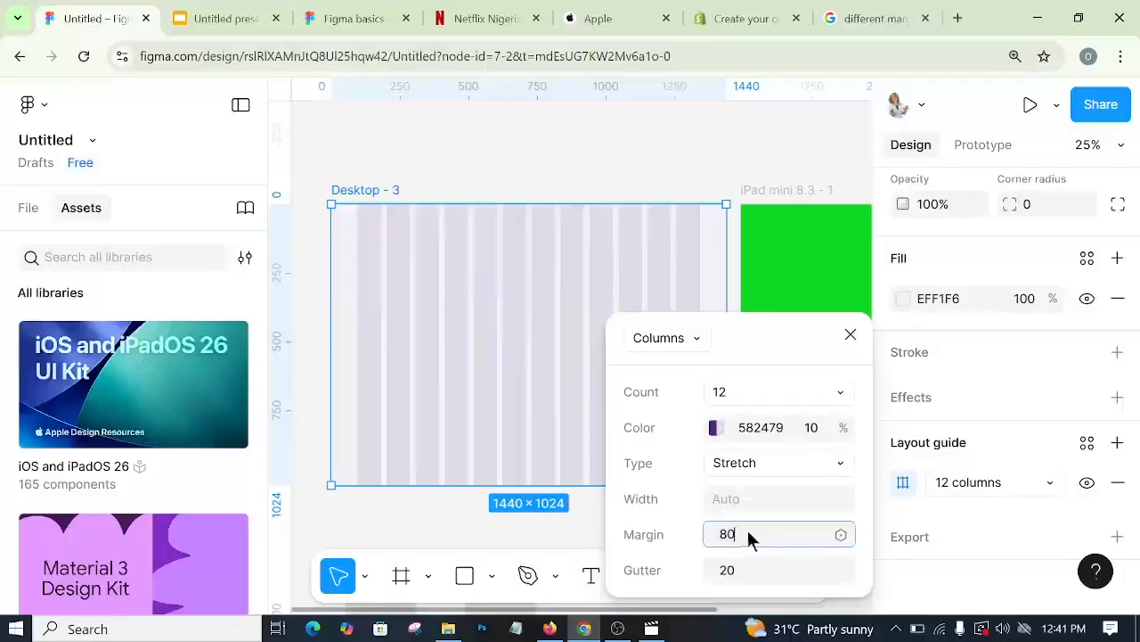
pyautogui.press('Return')
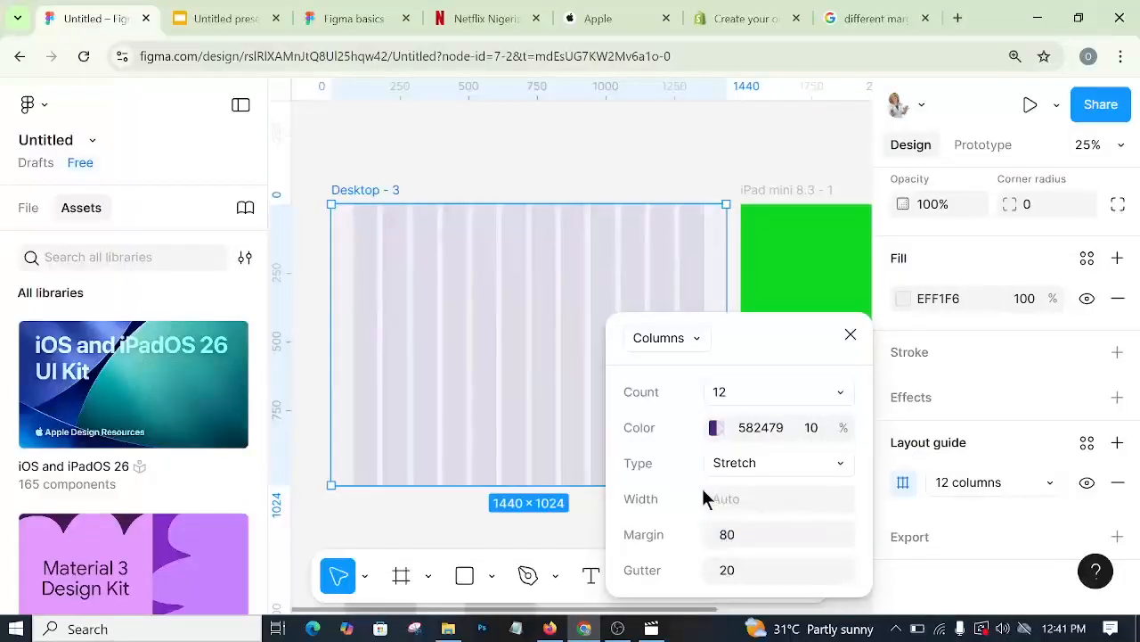
pyautogui.click(748, 540)
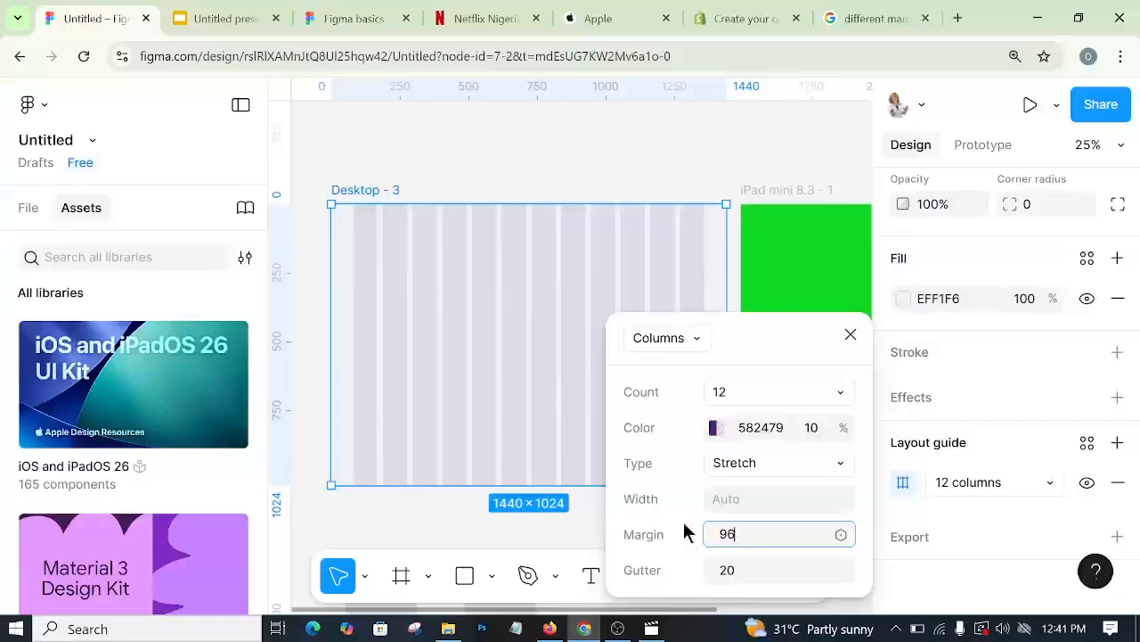
pyautogui.press('Return')
# - Try a margin of 88 for the column guide and return it to 96
pyautogui.click(745, 540)
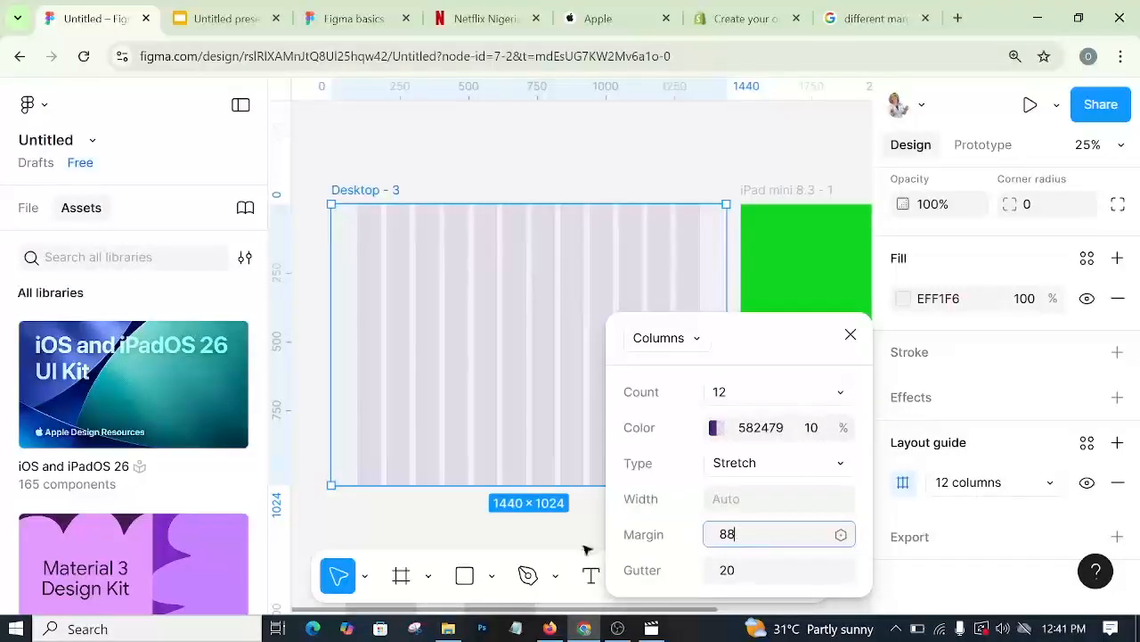
pyautogui.click(675, 446)
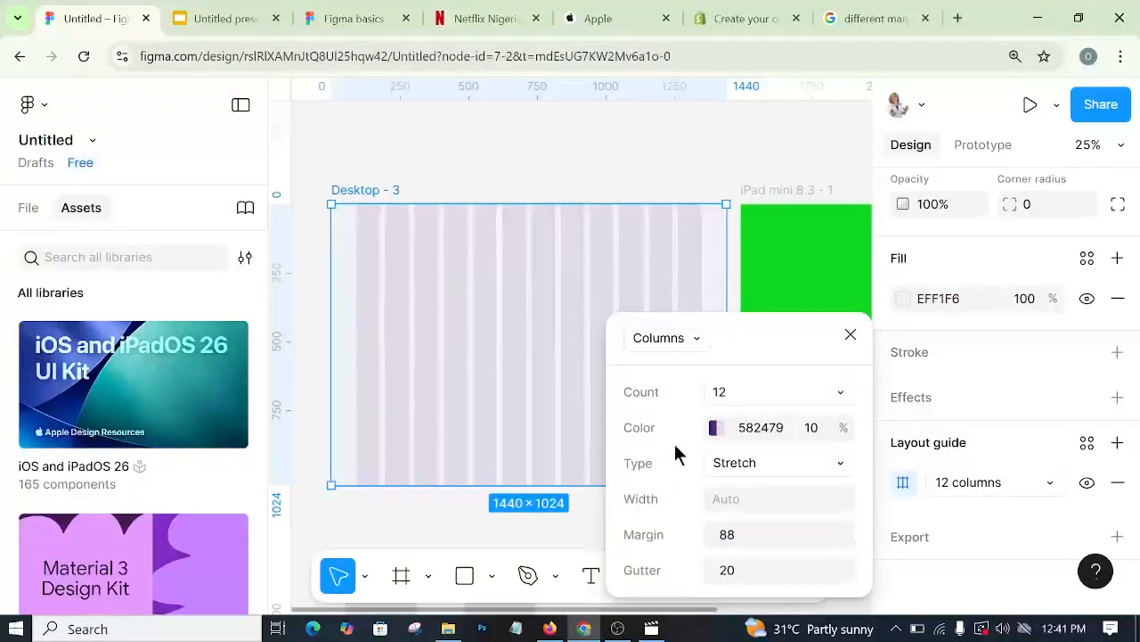
pyautogui.click(754, 535)
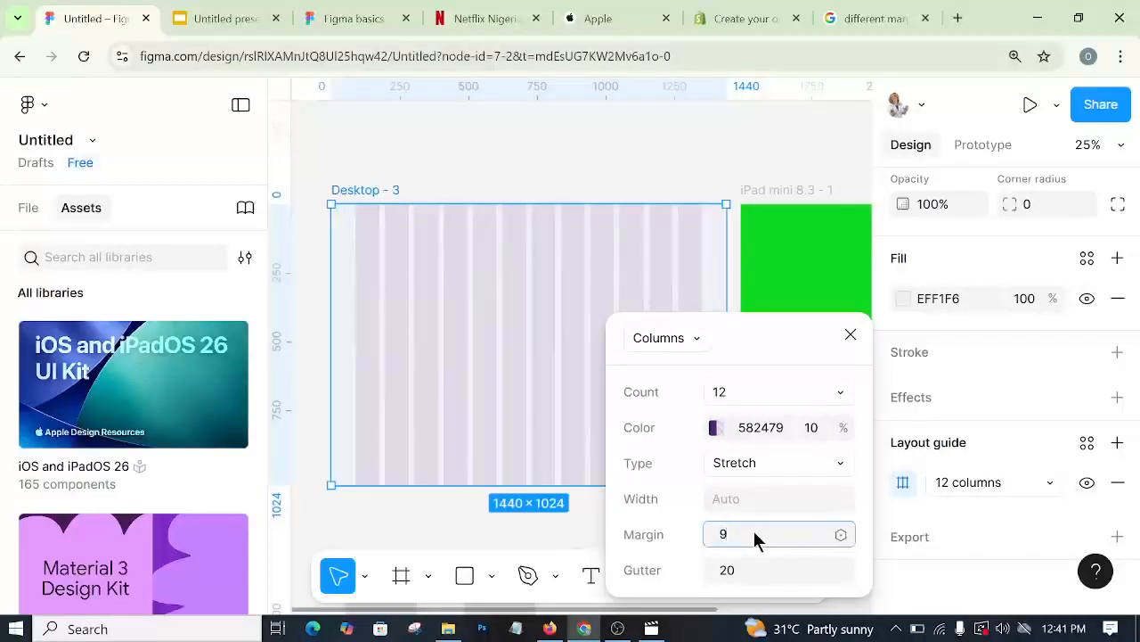
pyautogui.click(686, 529)
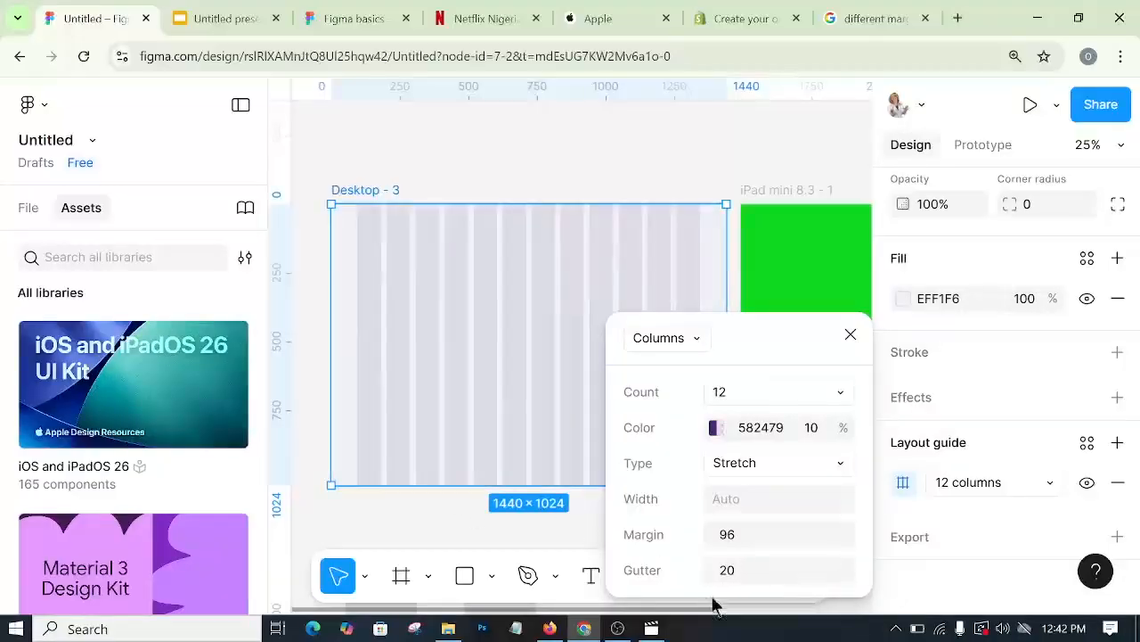
# - Set the column guide's gutter to 32 and close the guide settings
pyautogui.click(746, 571)
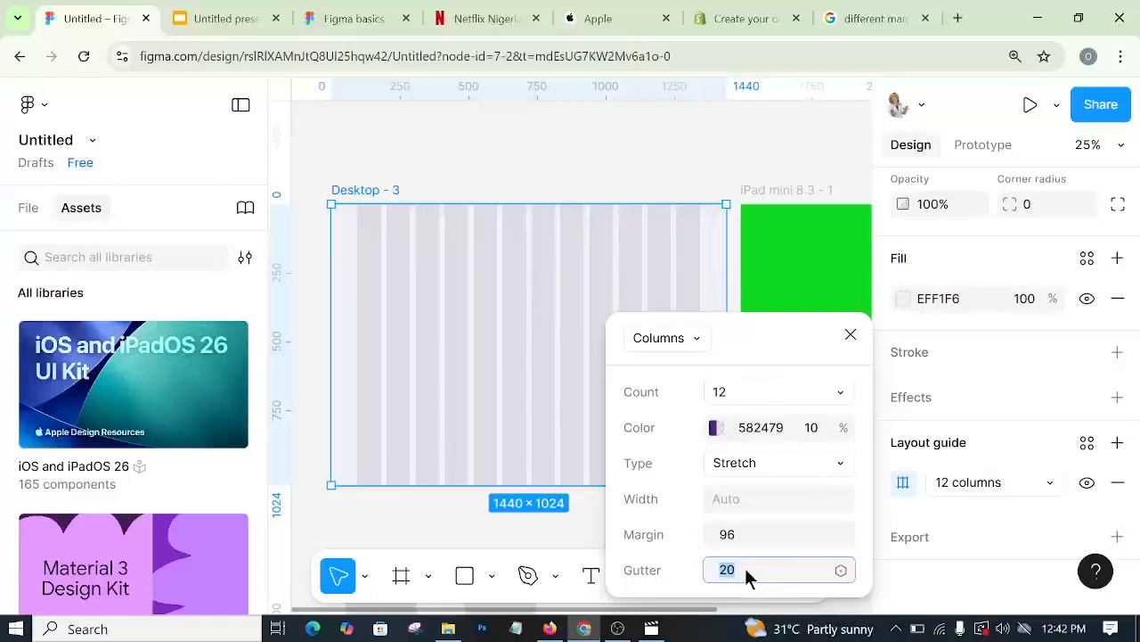
pyautogui.write('32')
pyautogui.press('Return')
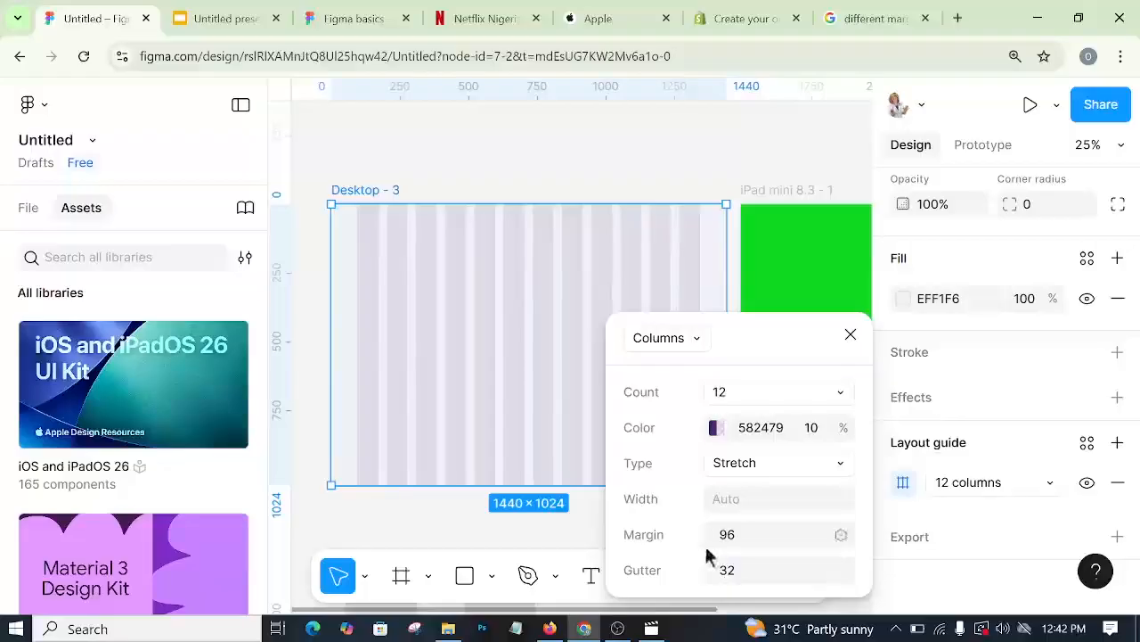
pyautogui.click(435, 520)
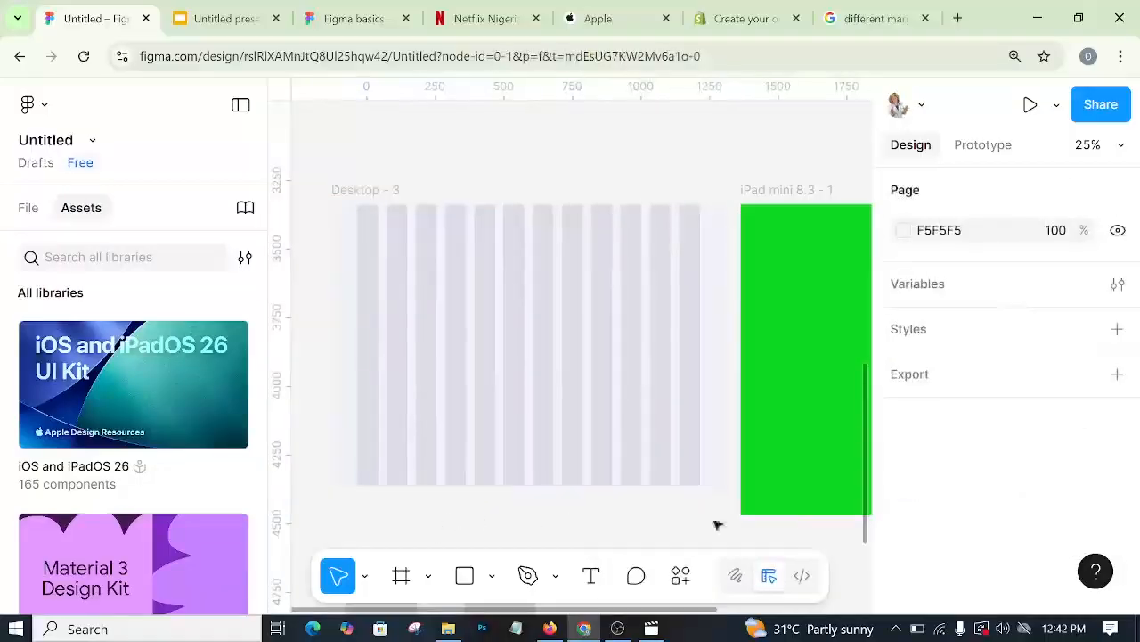
# - Draw a rectangle about 383 × 384 at the upper edge of Desktop - 3, spanning the first four columns
pyautogui.click(508, 304)
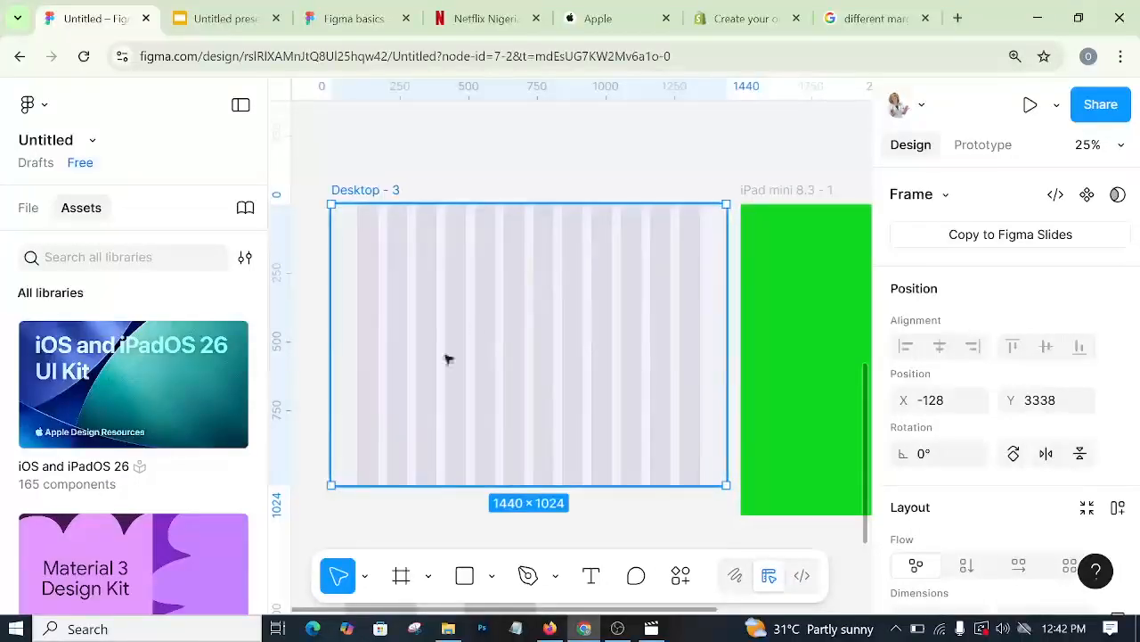
pyautogui.click(492, 575)
pyautogui.click(545, 369)
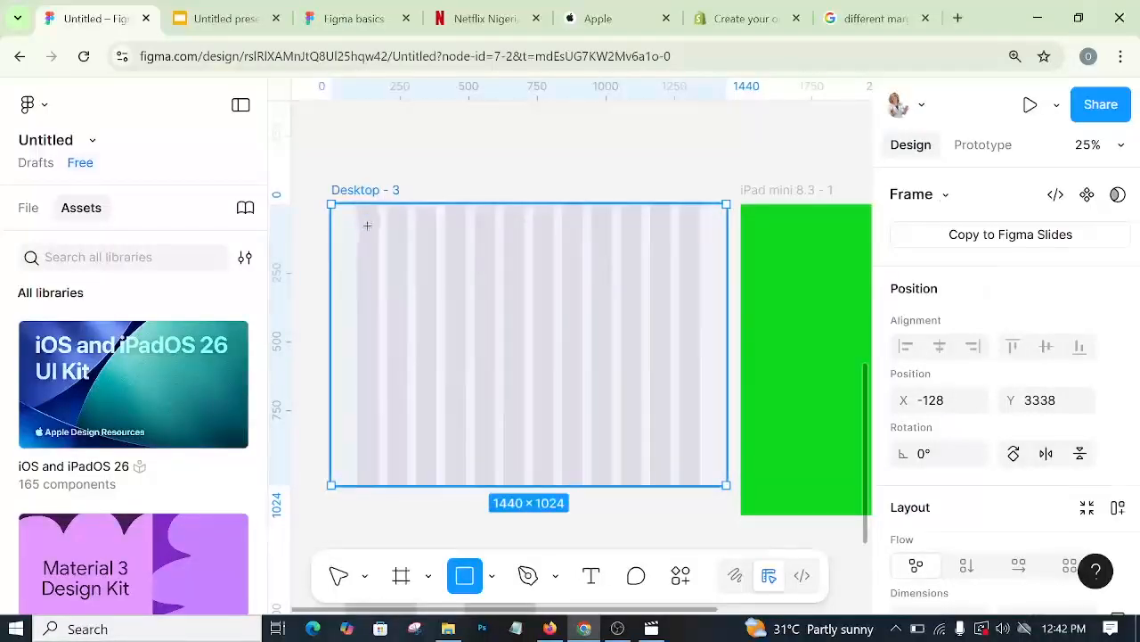
pyautogui.moveTo(361, 204)
pyautogui.mouseDown()
pyautogui.moveTo(418, 291)
pyautogui.moveTo(465, 309)
pyautogui.mouseUp()
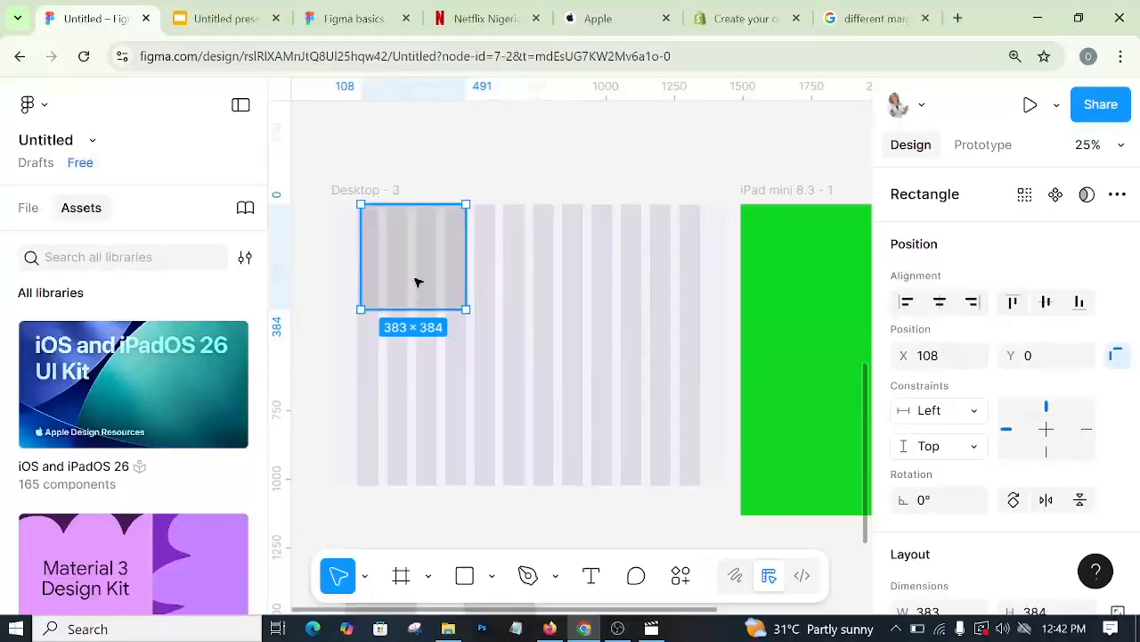
# - Duplicate the rectangle across the row at about X 528 and X 948, so each copy spans four columns
pyautogui.moveTo(488, 286); pyautogui.dragTo(555, 283)
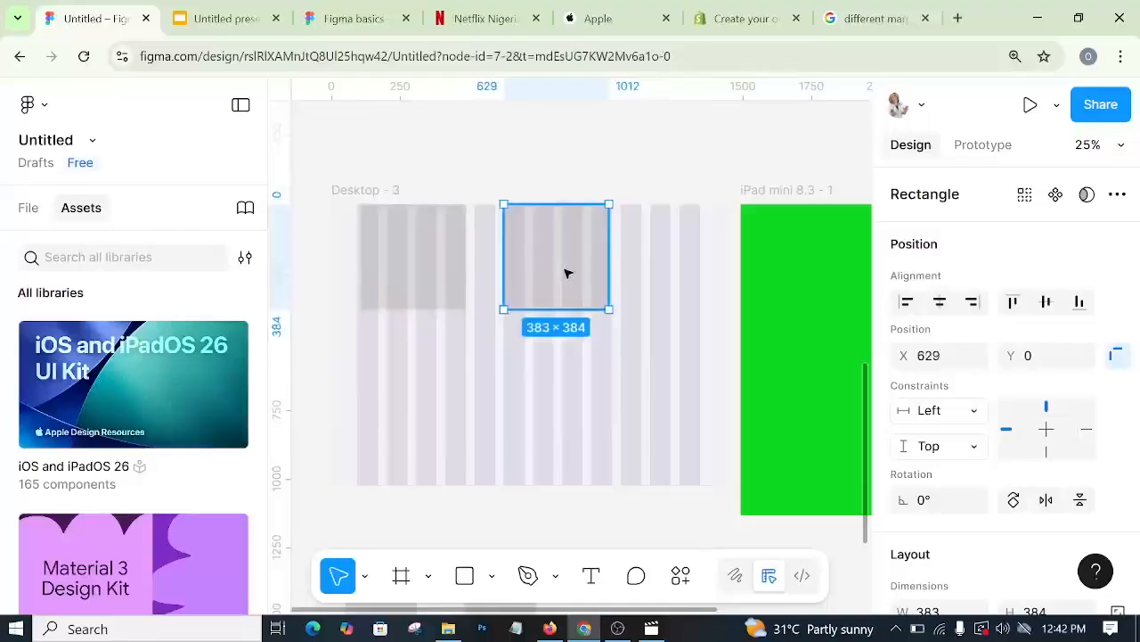
pyautogui.moveTo(568, 272); pyautogui.dragTo(537, 273)
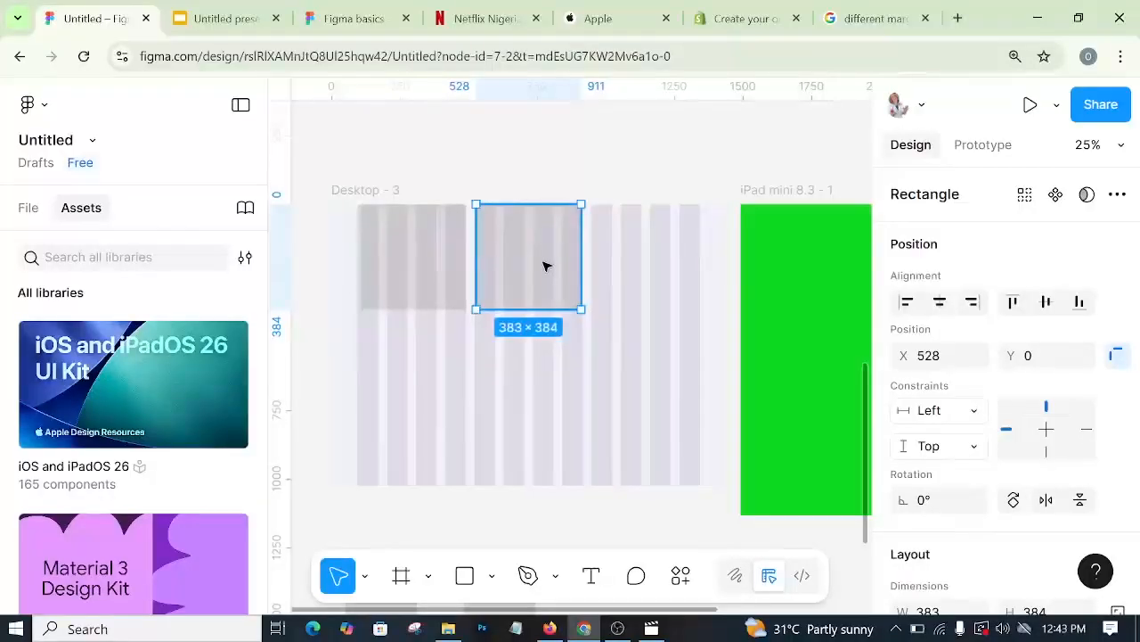
pyautogui.hotkey('ctrl', 'd')
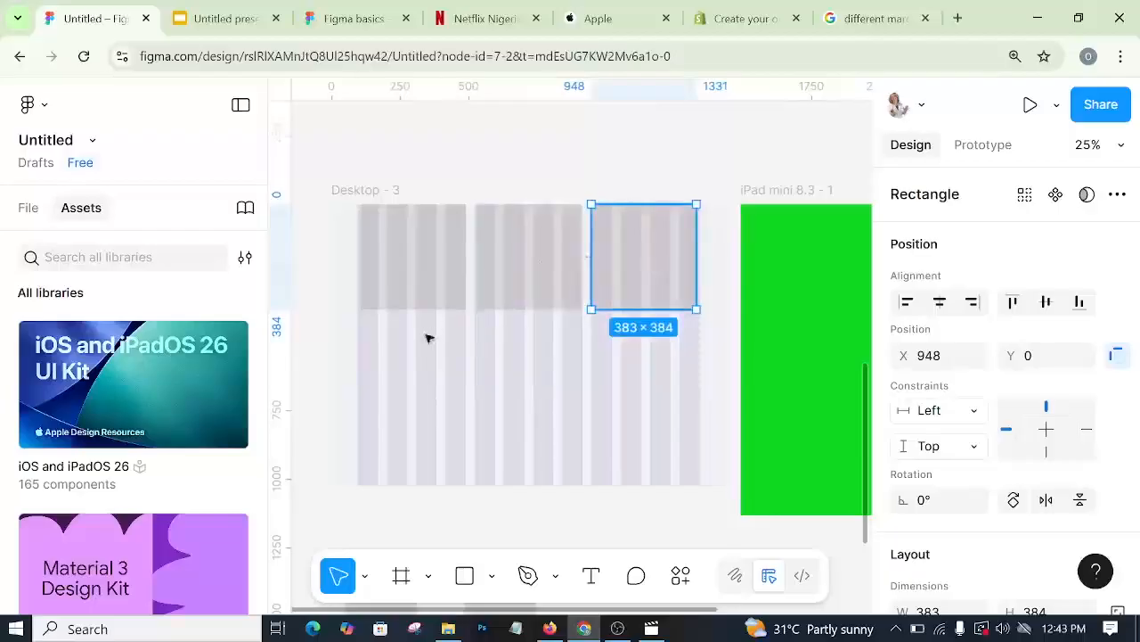
# - Copy the first rectangle directly below itself to start a second row at about Y 406
pyautogui.click(428, 282)
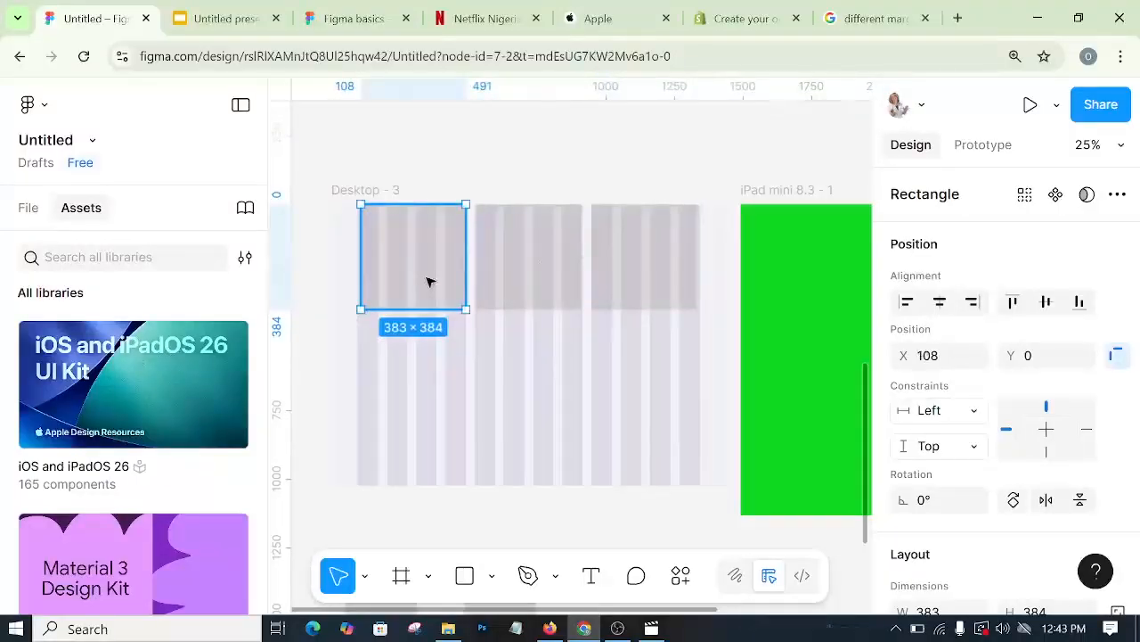
pyautogui.moveTo(429, 316); pyautogui.dragTo(428, 407)
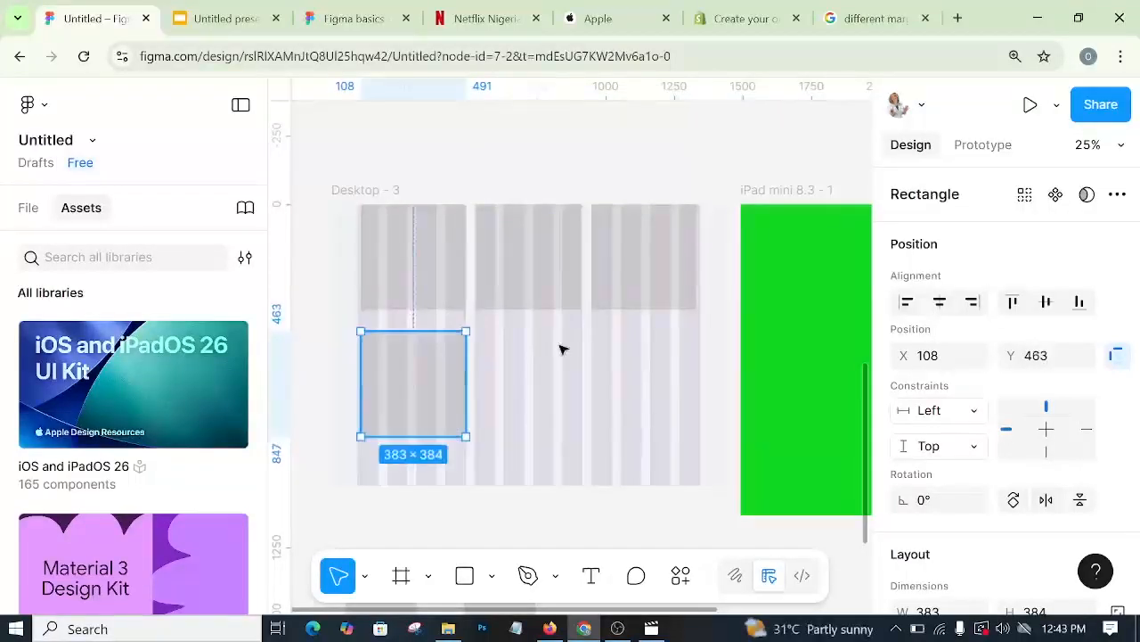
pyautogui.hotkey('ctrl', 'z')
pyautogui.click(447, 286)
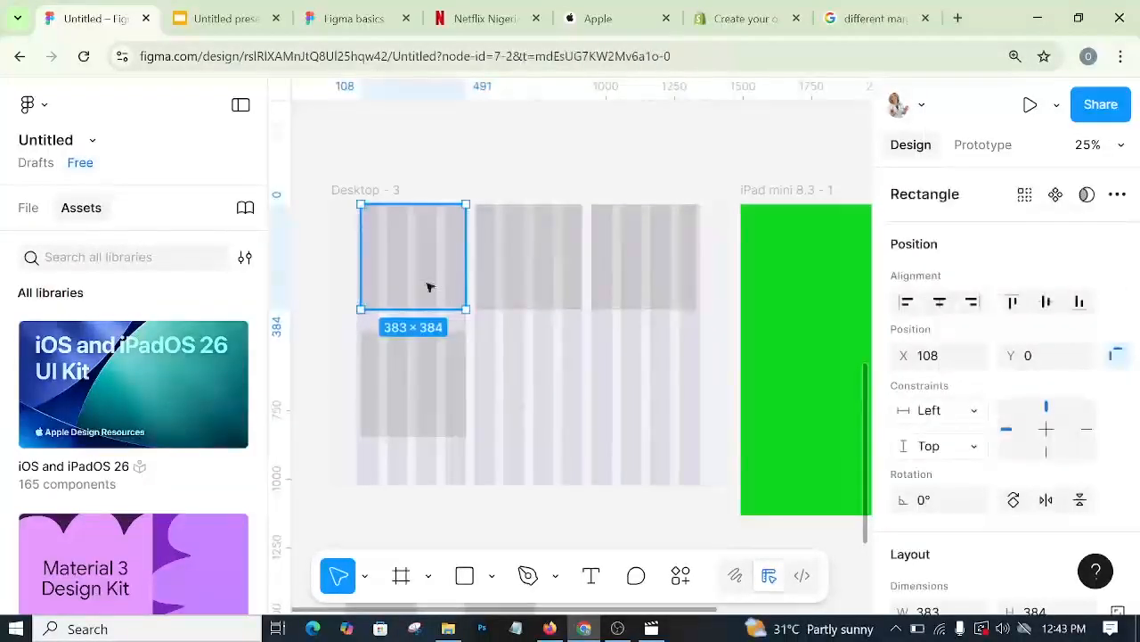
pyautogui.click(438, 365)
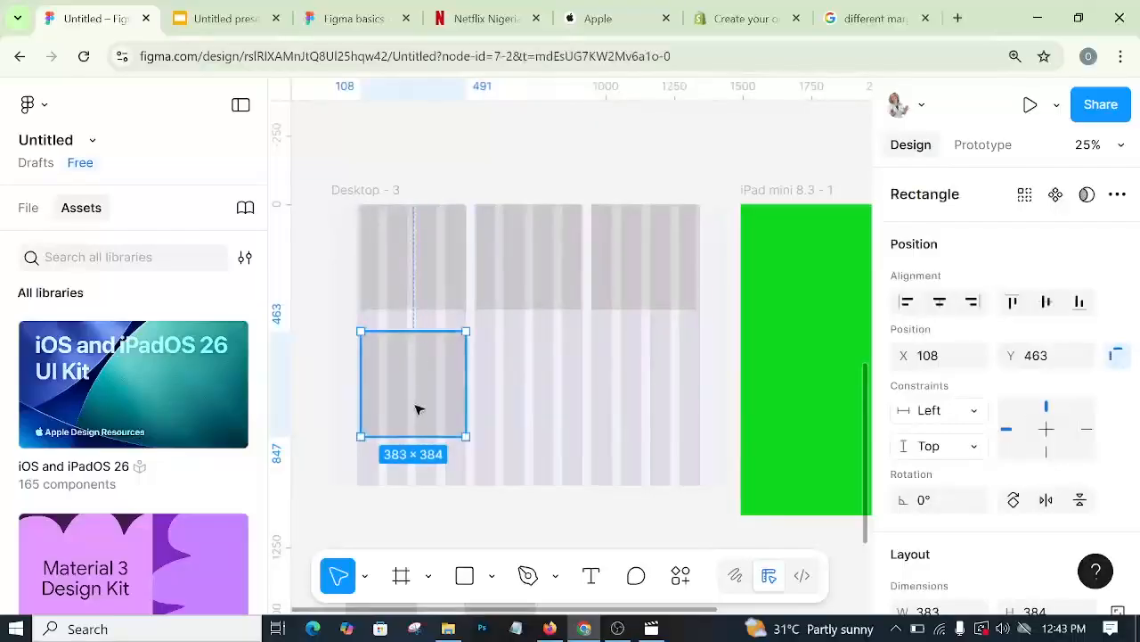
pyautogui.moveTo(419, 400); pyautogui.dragTo(421, 396)
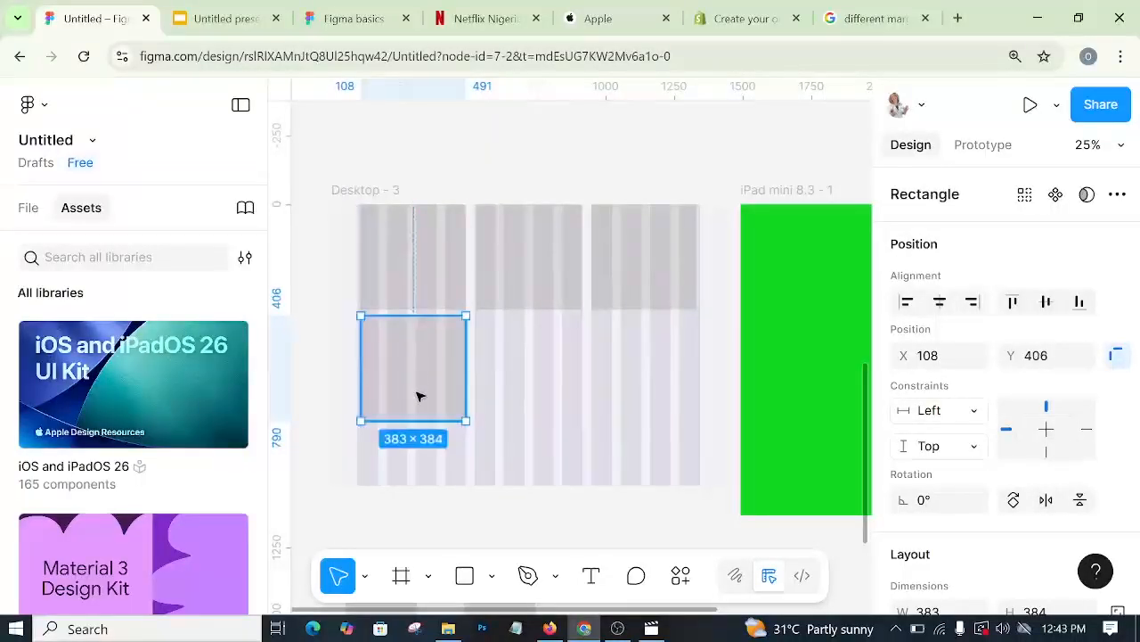
# - Extend the Desktop - 3 frame to a height of about 1281 and copy the second-row rectangle below to start a third row
pyautogui.click(403, 189)
pyautogui.moveTo(523, 482); pyautogui.dragTo(529, 555)
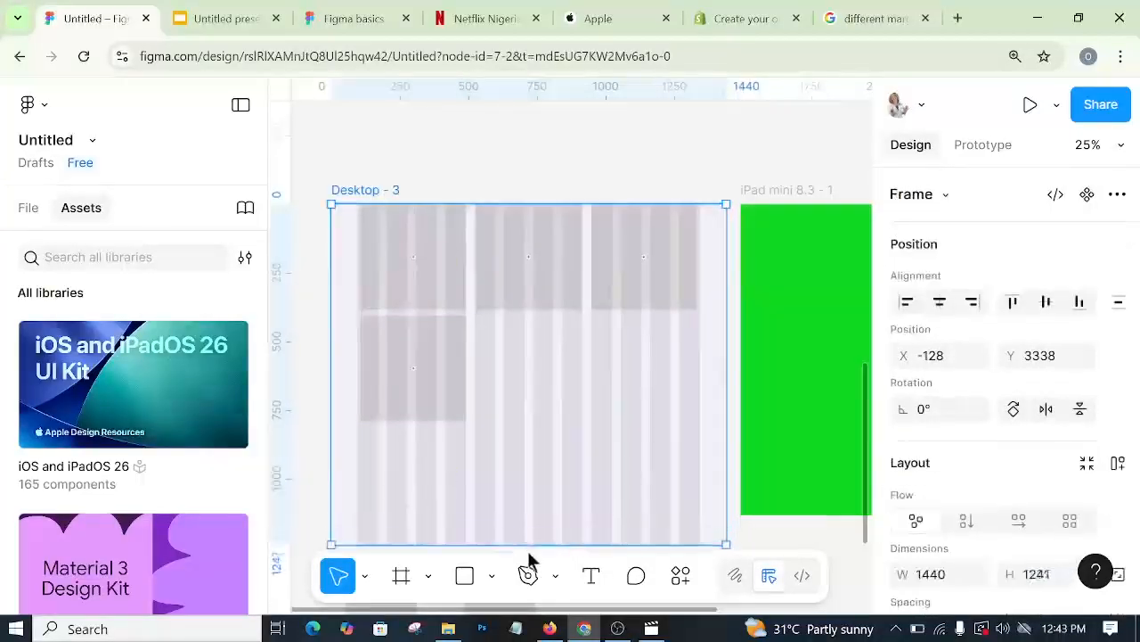
pyautogui.click(422, 388)
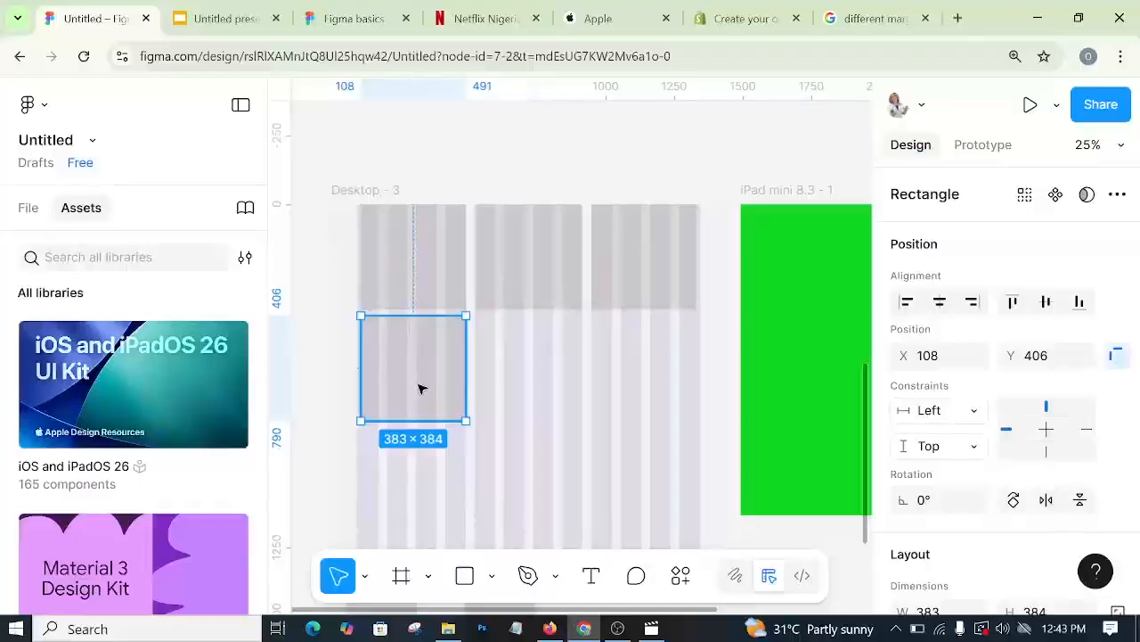
pyautogui.moveTo(423, 388); pyautogui.dragTo(496, 382)
pyautogui.scroll(-4, 422, 508)
pyautogui.scroll(2, 422, 509)
pyautogui.scroll(5, 499, 369)
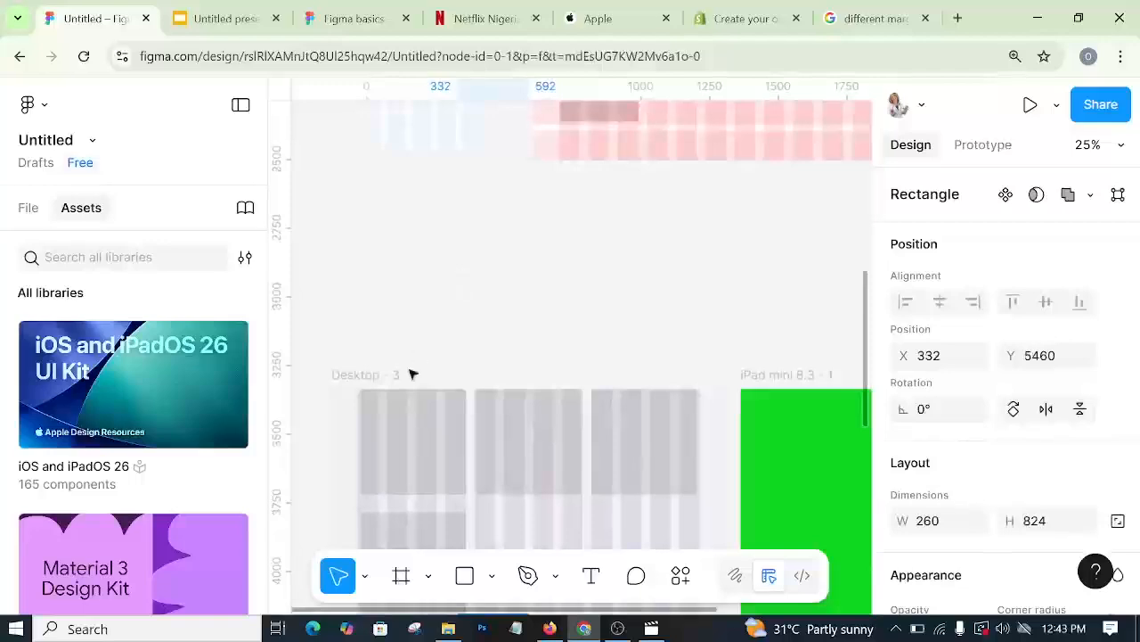
# - Extend the Desktop - 3 frame's height to about 1488 so the third-row rectangle fits inside
pyautogui.click(398, 382)
pyautogui.click(387, 377)
pyautogui.scroll(-3, 438, 433)
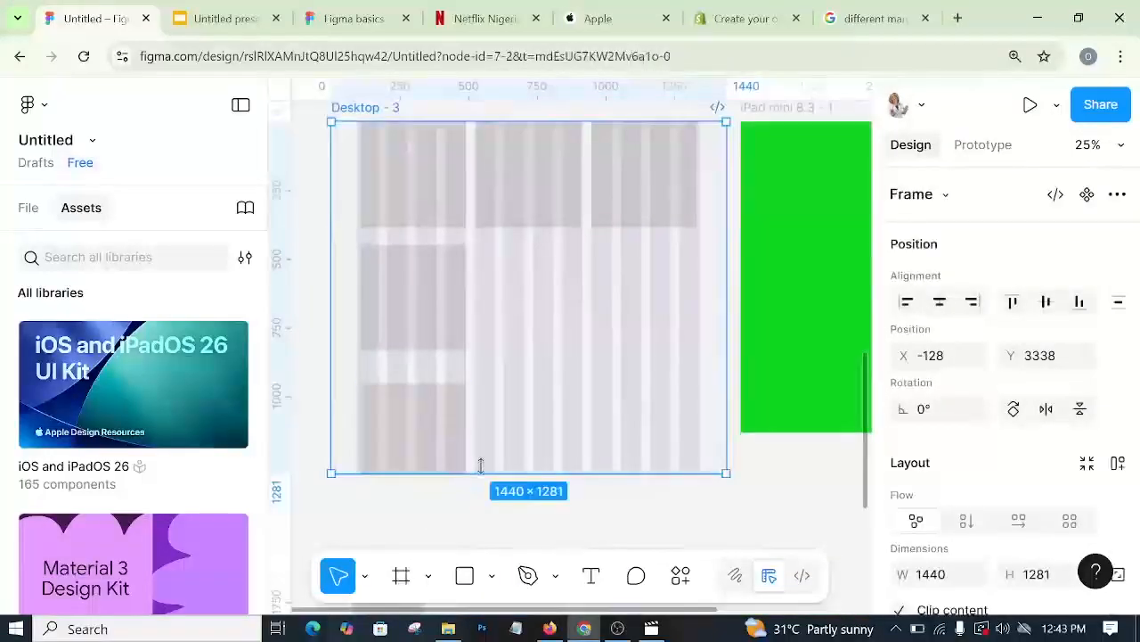
pyautogui.moveTo(482, 473); pyautogui.dragTo(478, 517)
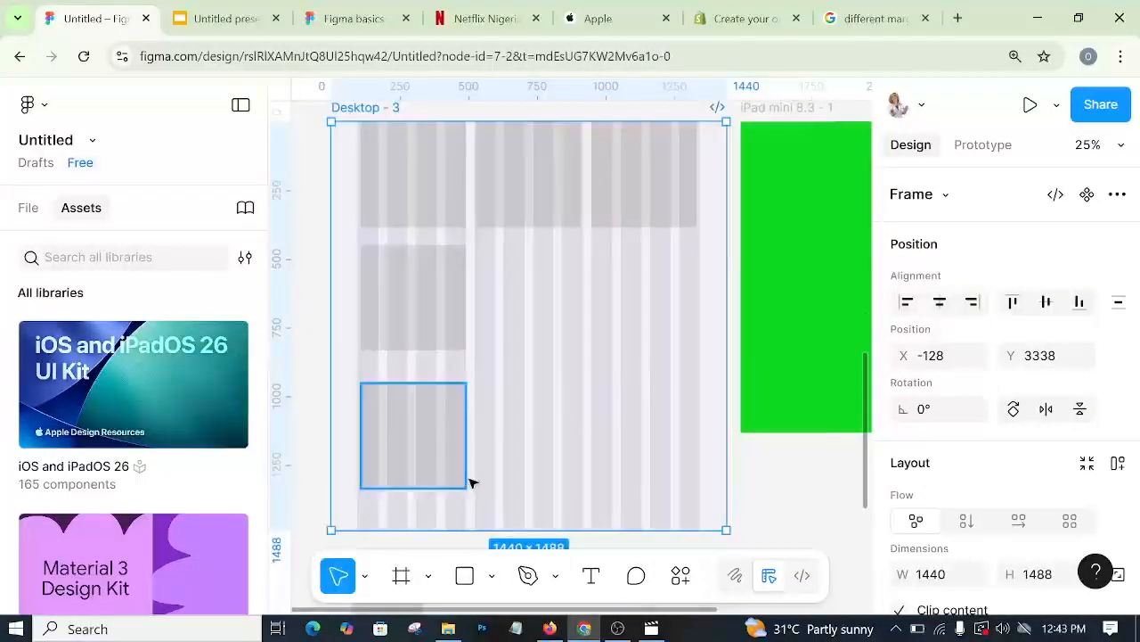
# - Tighten the vertical gaps between the stacked rectangles, placing the second-row one at about Y 412
pyautogui.scroll(3, 473, 482)
pyautogui.click(407, 337)
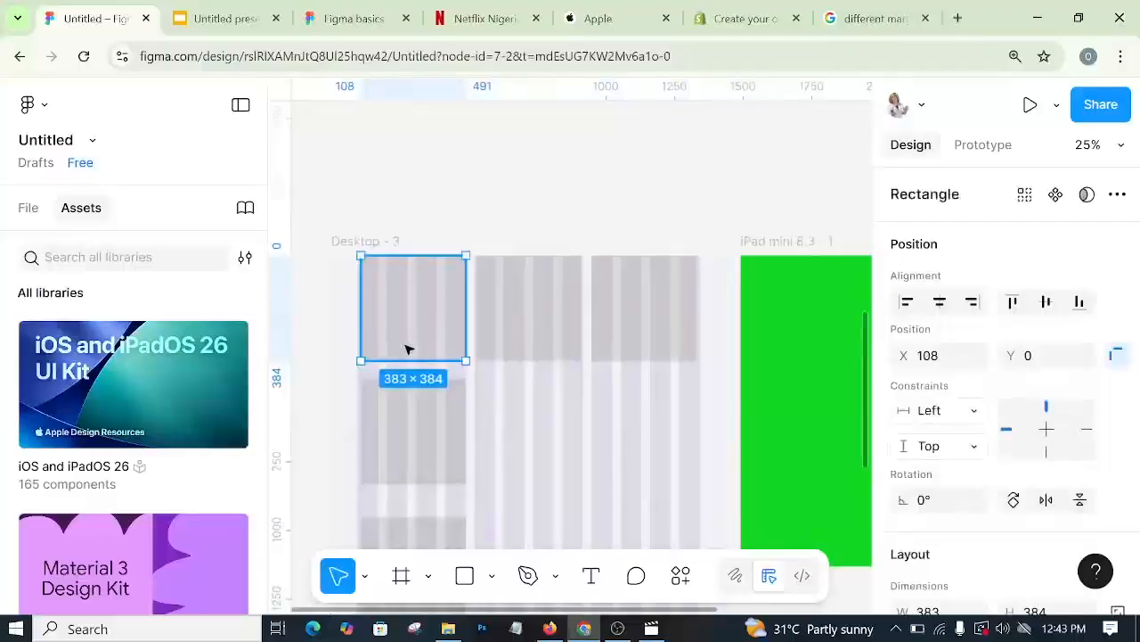
pyautogui.moveTo(407, 349); pyautogui.dragTo(415, 440)
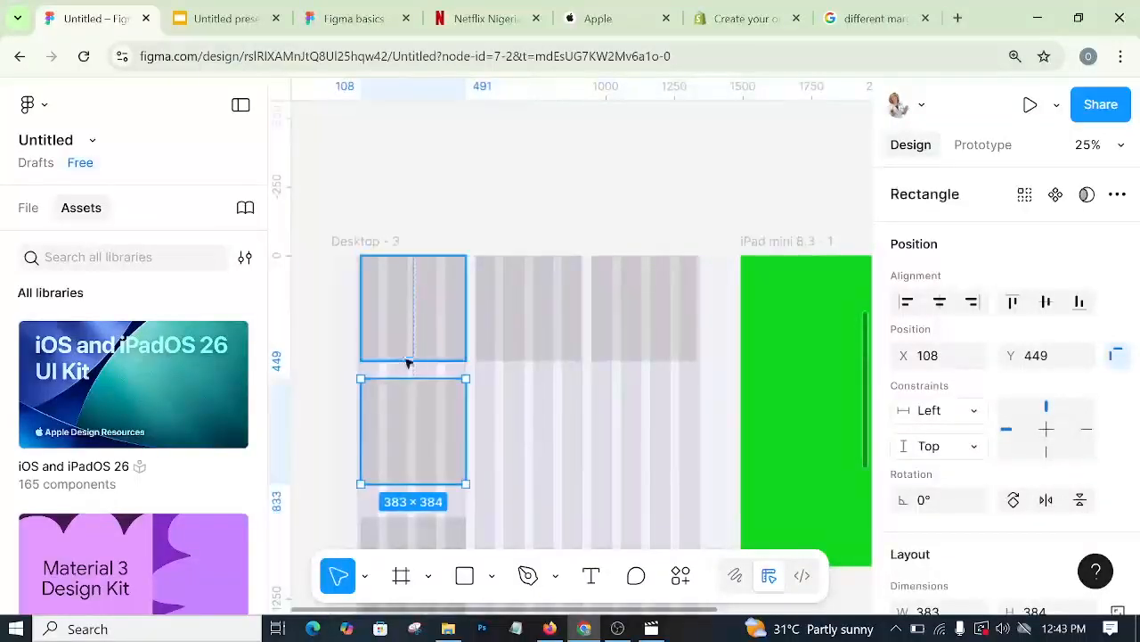
pyautogui.hotkey('ctrl', 'z')
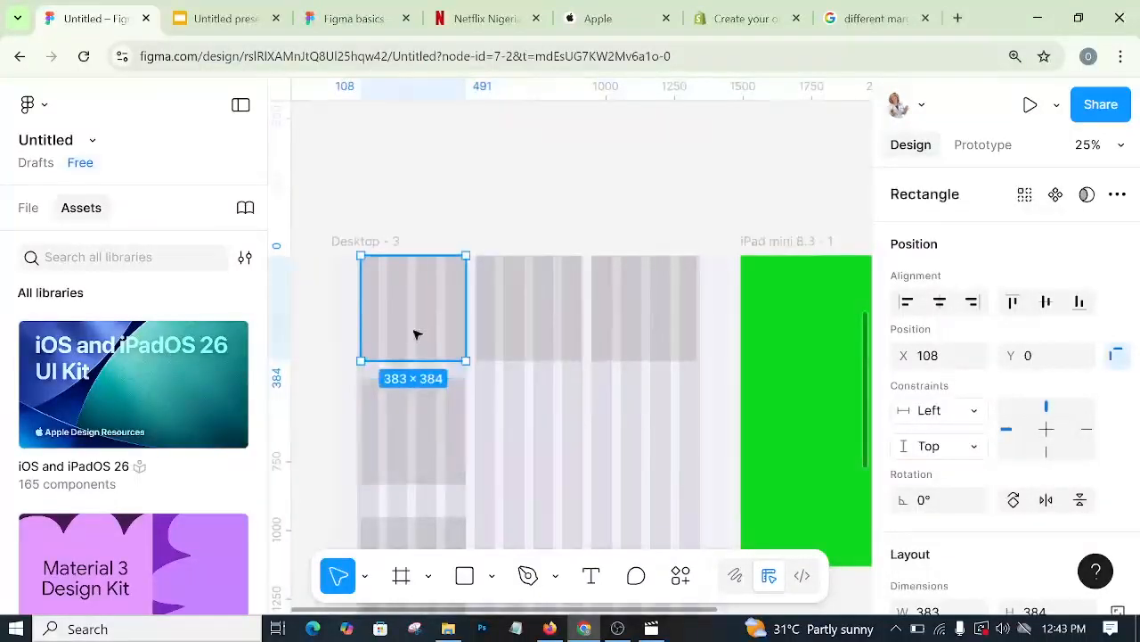
pyautogui.moveTo(417, 334)
pyautogui.mouseDown()
pyautogui.moveTo(422, 419)
pyautogui.moveTo(415, 272)
pyautogui.moveTo(413, 526)
pyautogui.moveTo(416, 315)
pyautogui.moveTo(418, 425)
pyautogui.moveTo(416, 339)
pyautogui.mouseUp()
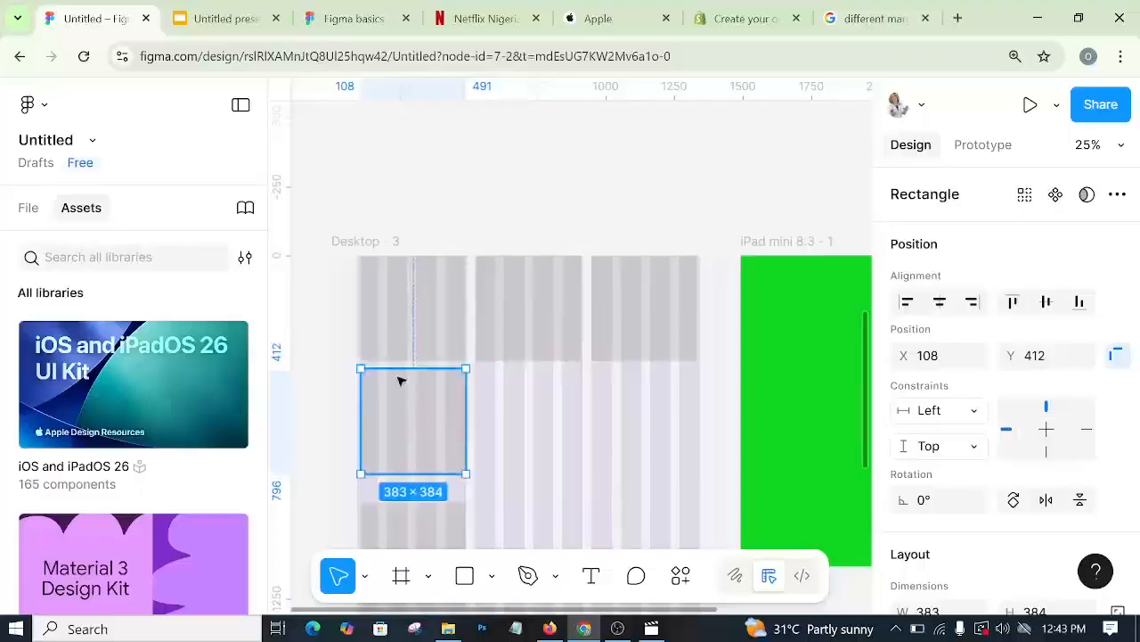
# - Move the third-row rectangle up to narrow its gap to the second-row rectangle on the Desktop - 3 frame
pyautogui.scroll(-3, 414, 415)
pyautogui.moveTo(414, 416); pyautogui.dragTo(440, 354)
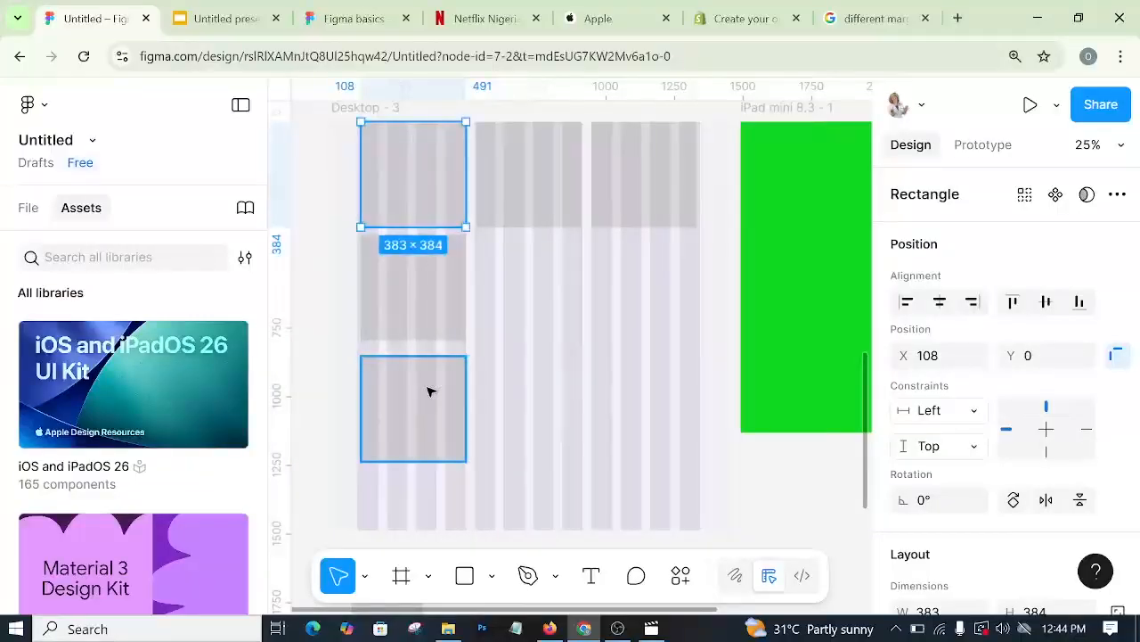
pyautogui.scroll(-3, 955, 521)
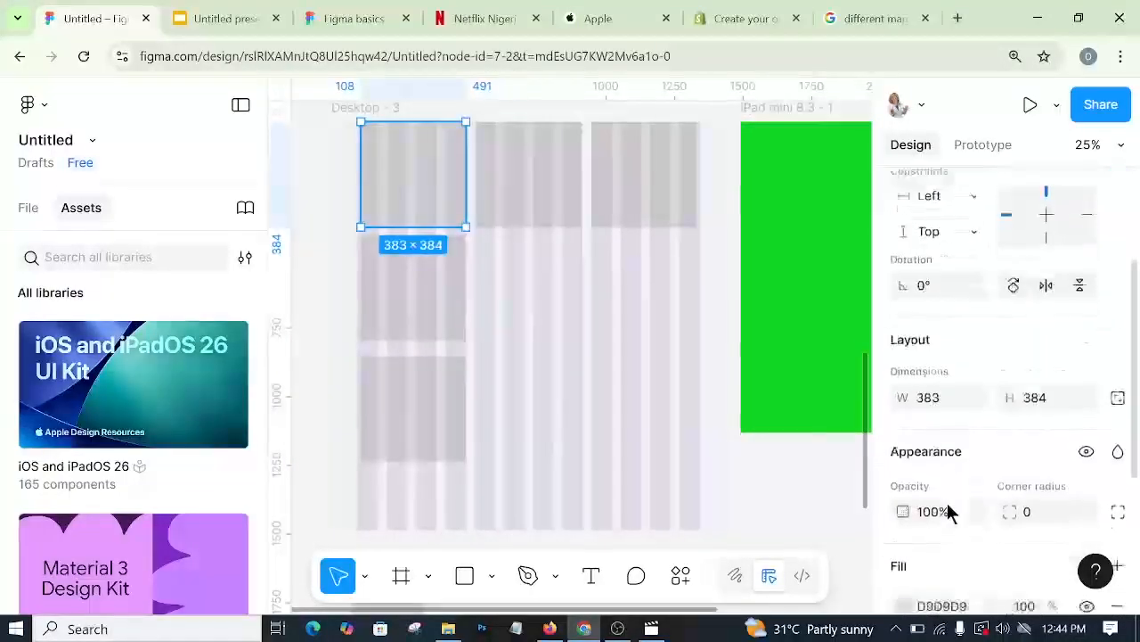
pyautogui.scroll(-3, 947, 510)
pyautogui.scroll(3, 946, 462)
pyautogui.scroll(3, 604, 382)
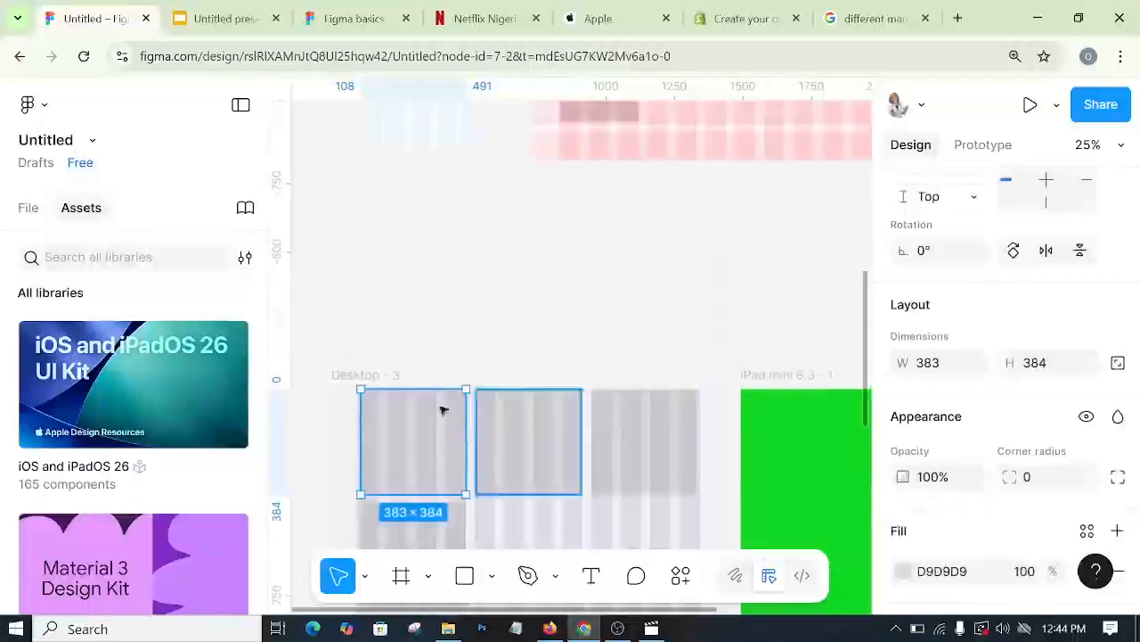
# - Add a second layout guide to the Desktop - 3 frame and make it a Rows guide
pyautogui.click(355, 374)
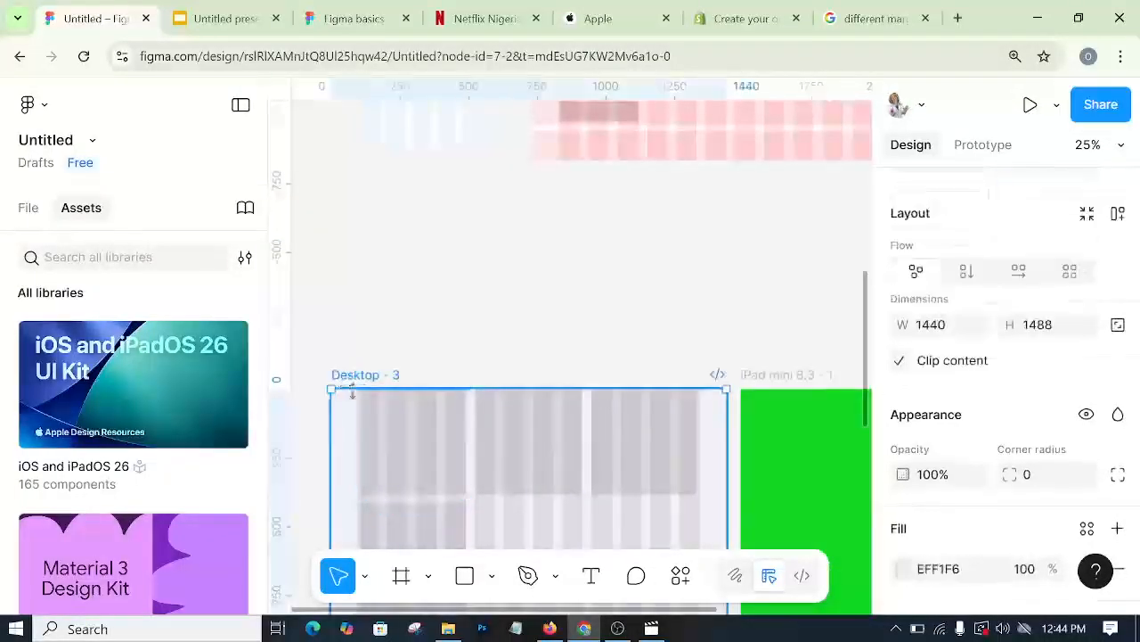
pyautogui.scroll(-3, 624, 401)
pyautogui.scroll(-2, 976, 437)
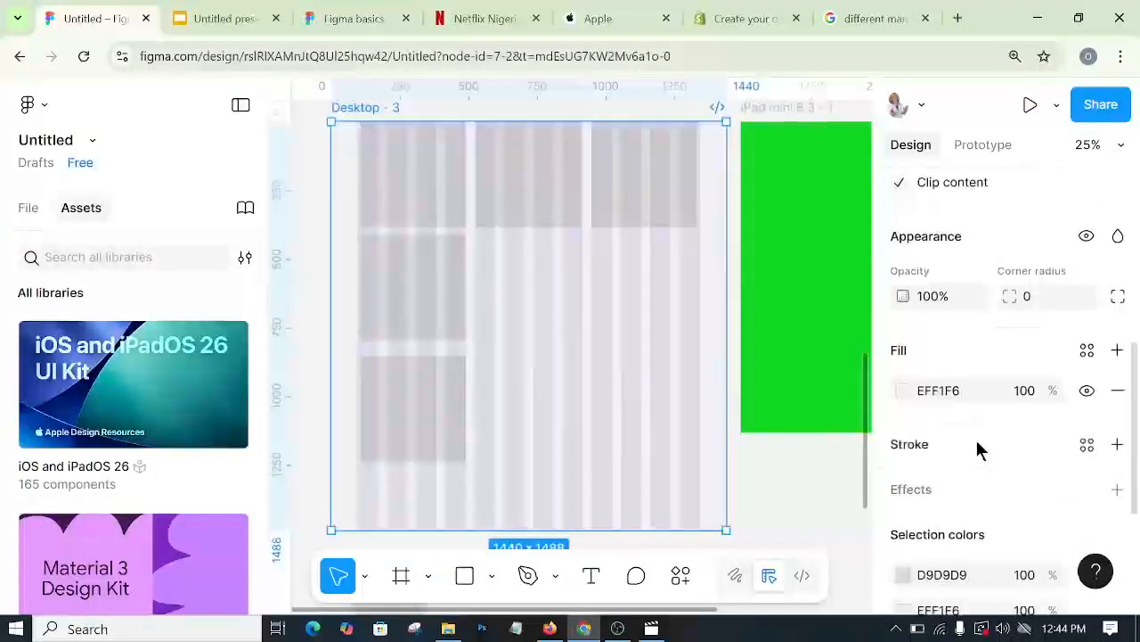
pyautogui.scroll(-5, 976, 446)
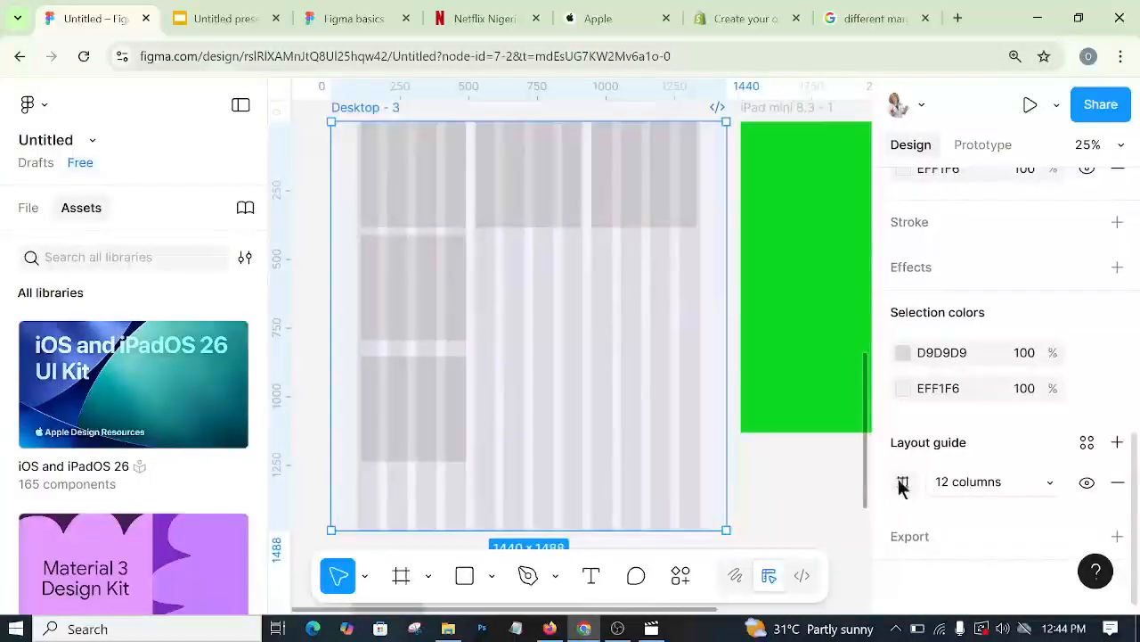
pyautogui.click(1118, 443)
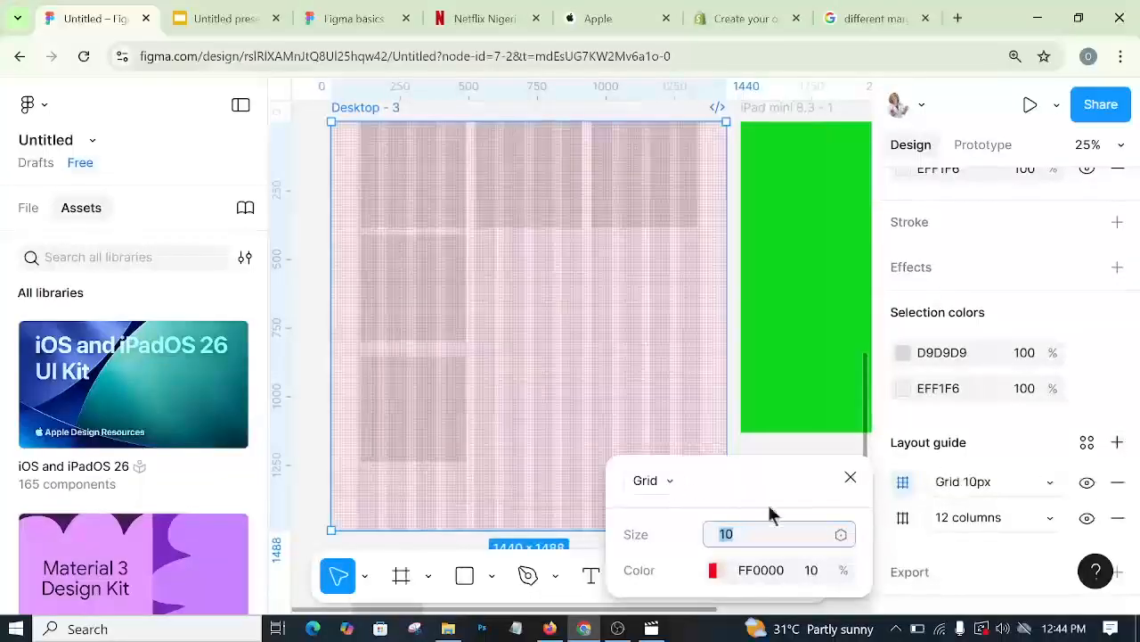
pyautogui.click(668, 482)
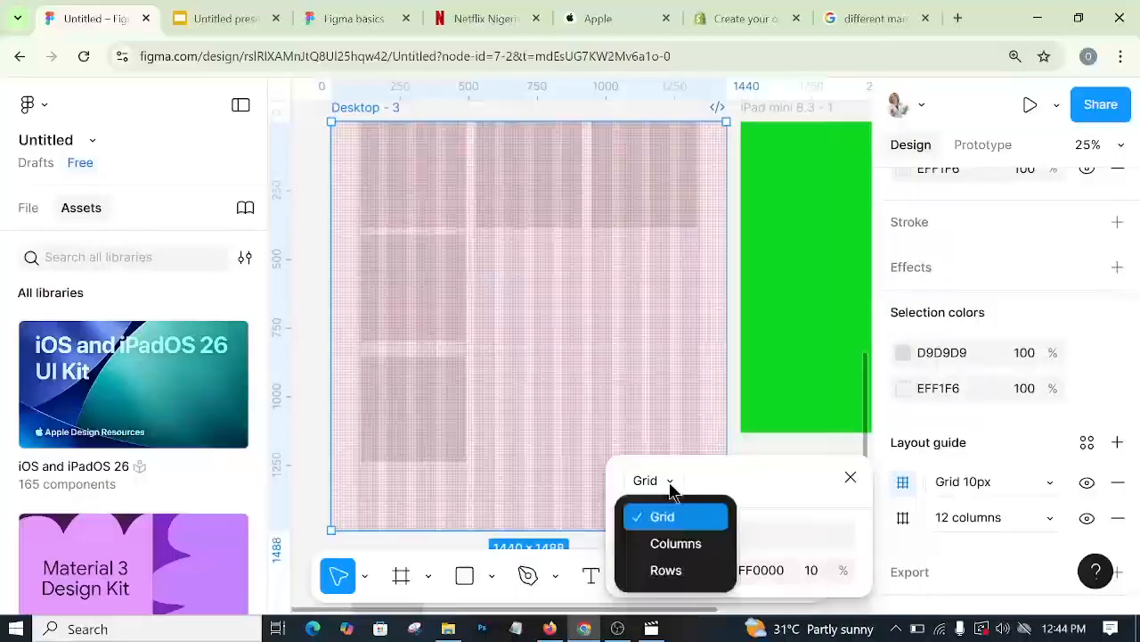
pyautogui.click(668, 570)
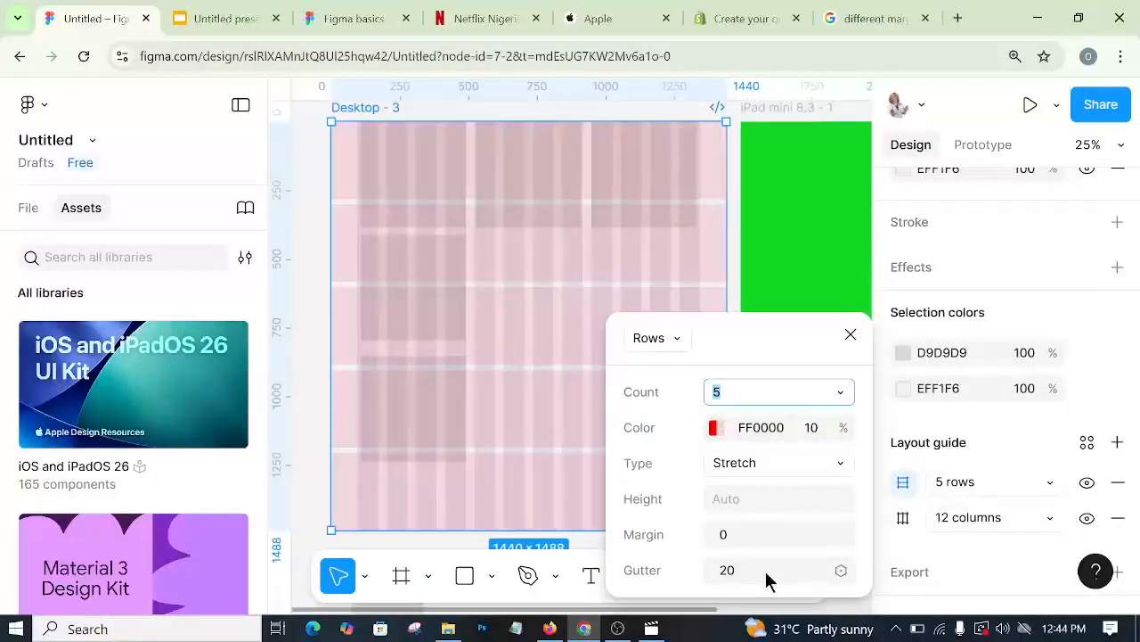
# - Set the row guide's count to 1000
pyautogui.click(747, 395)
pyautogui.press('BackSpace')
pyautogui.write('1000')
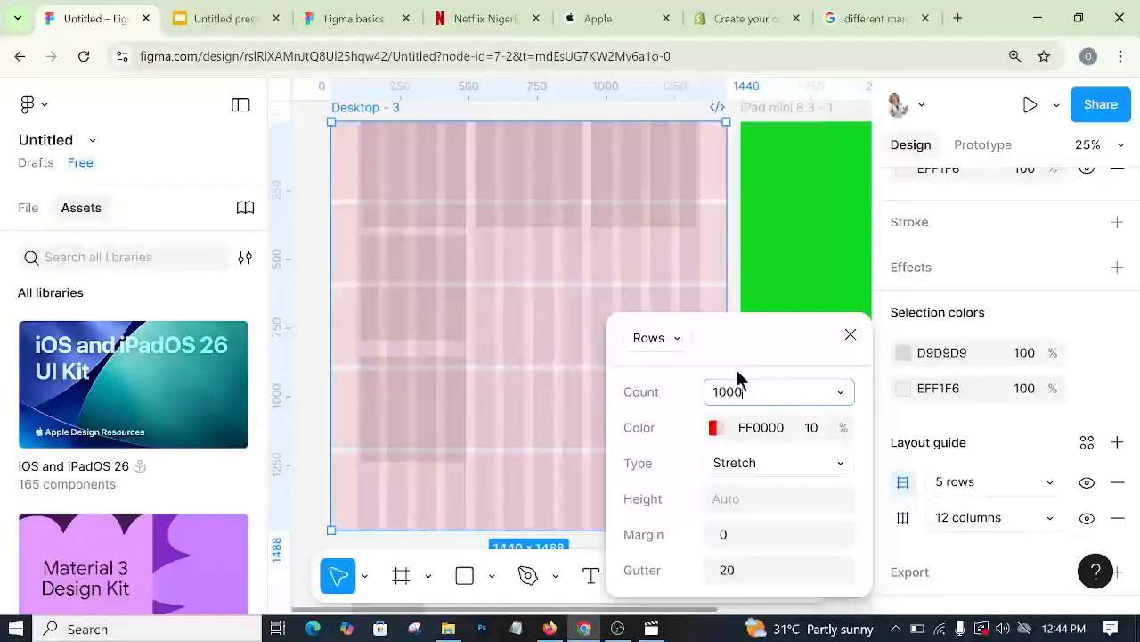
pyautogui.press('Return')
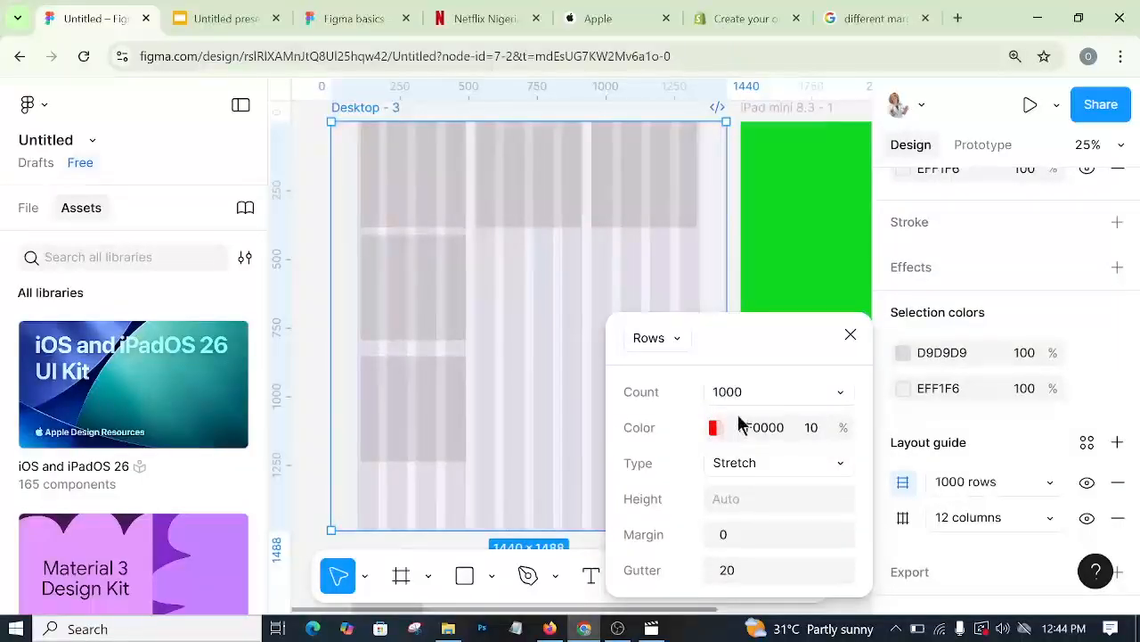
# - Try the Bottom type for the row guide and then set its type to Center
pyautogui.click(760, 462)
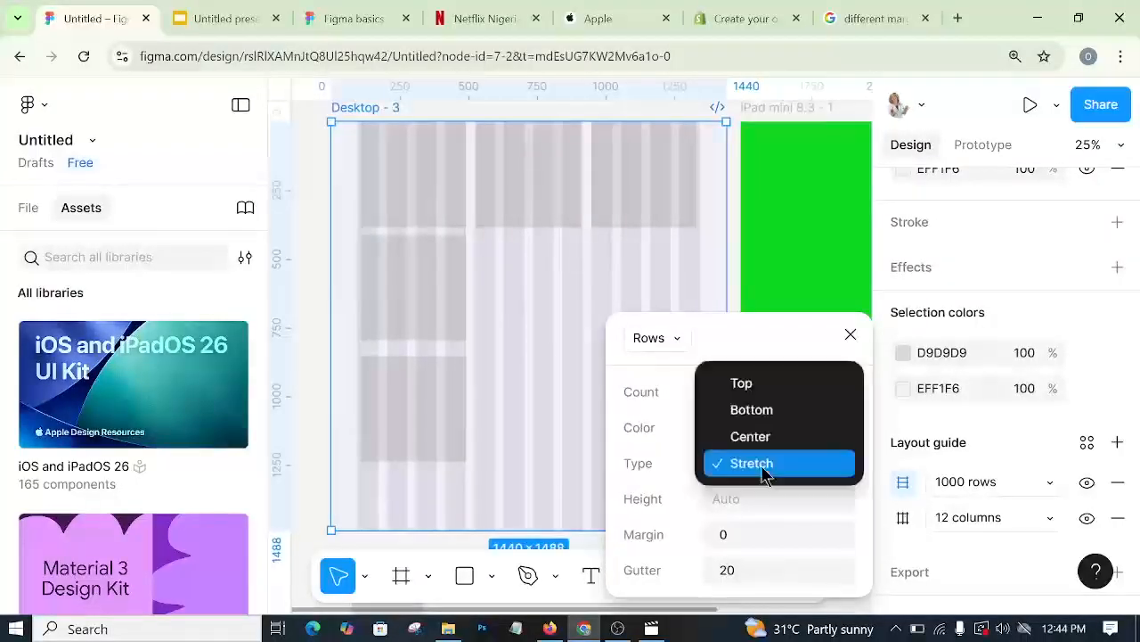
pyautogui.click(761, 466)
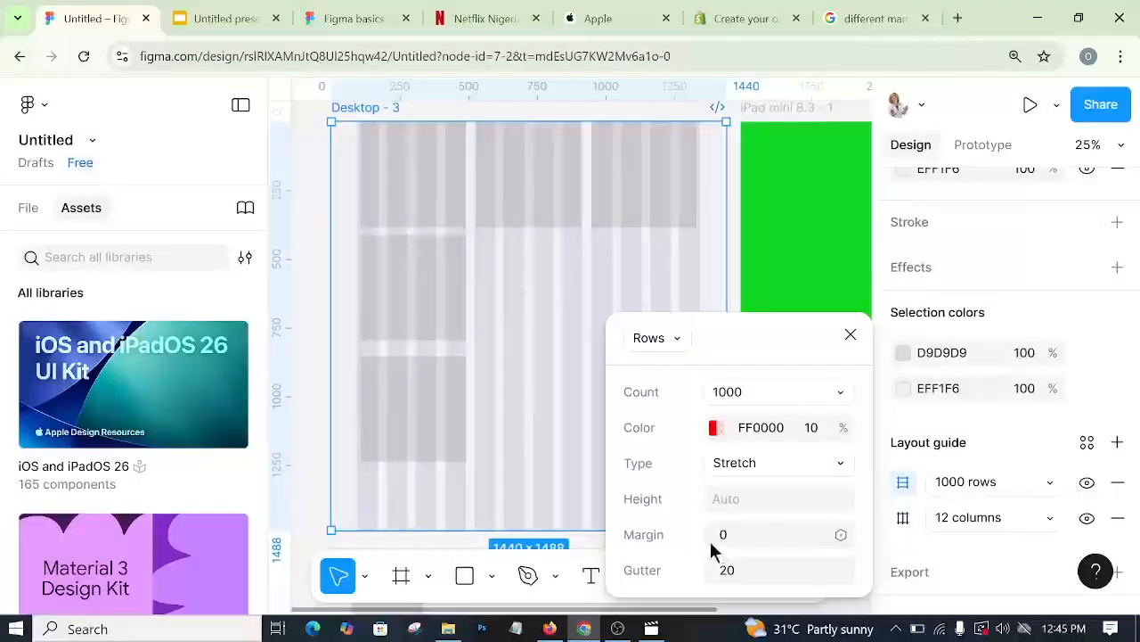
pyautogui.click(764, 461)
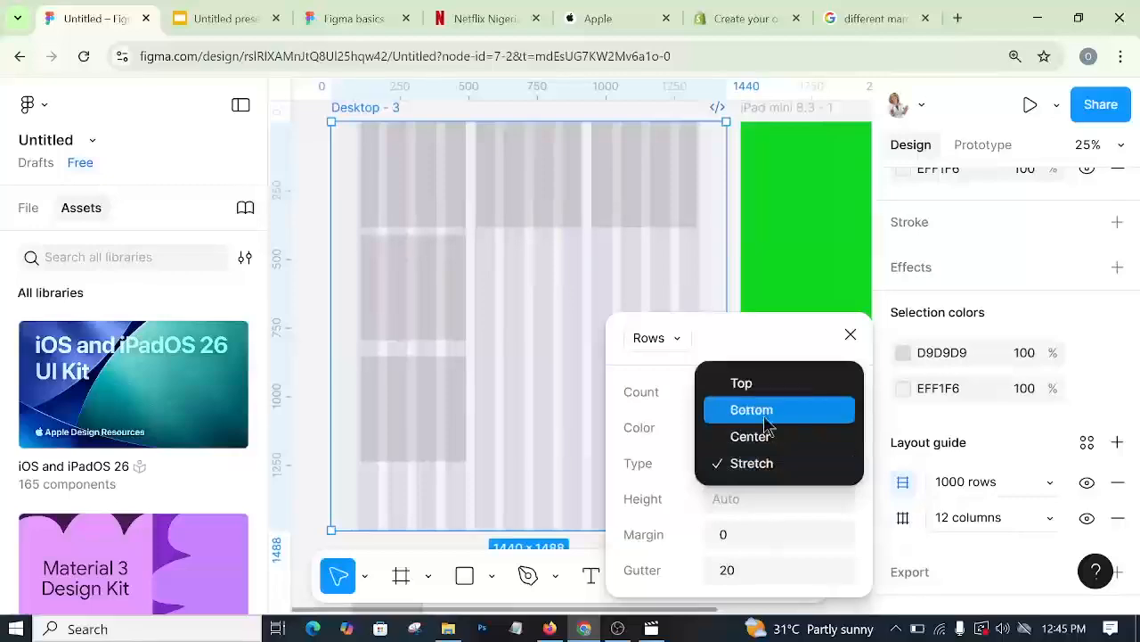
pyautogui.click(759, 412)
pyautogui.click(763, 463)
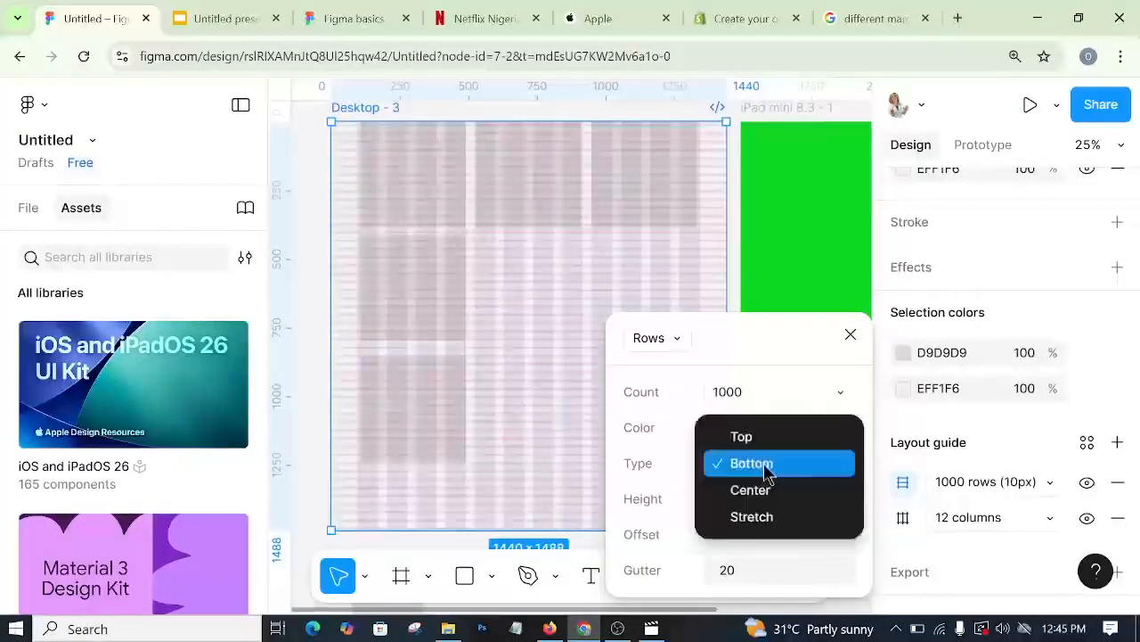
pyautogui.click(764, 489)
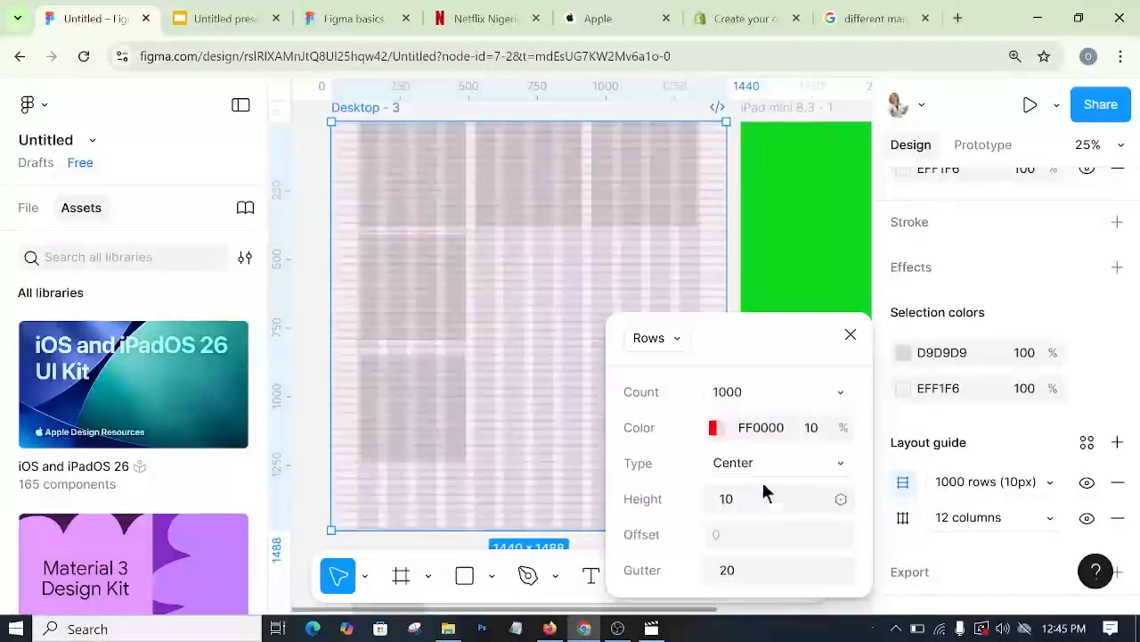
pyautogui.click(764, 463)
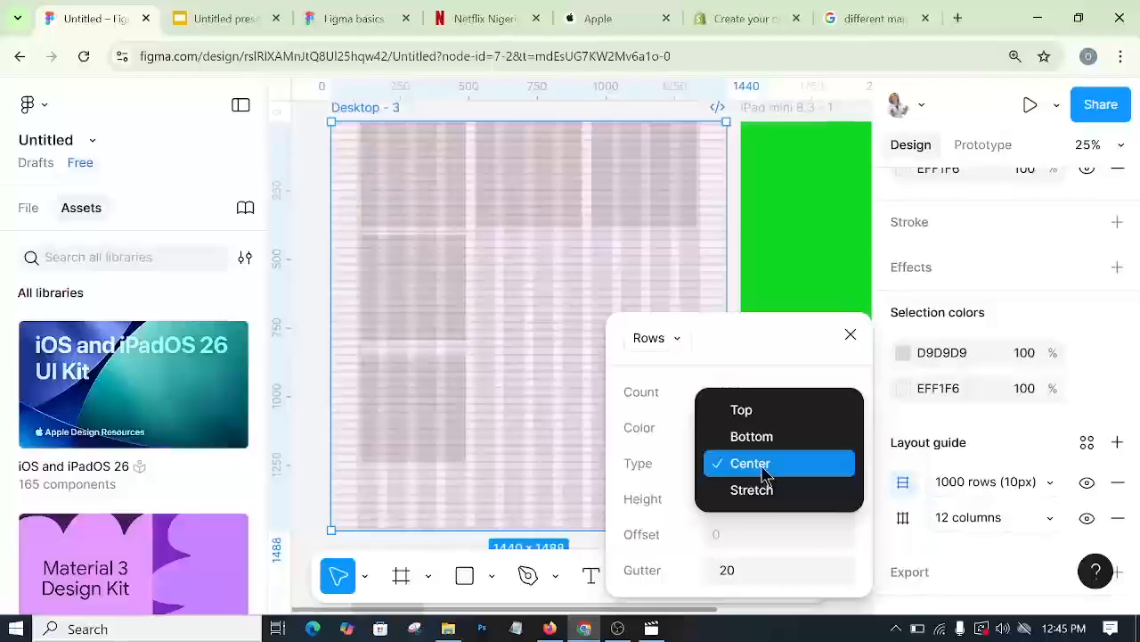
pyautogui.click(656, 475)
pyautogui.click(754, 465)
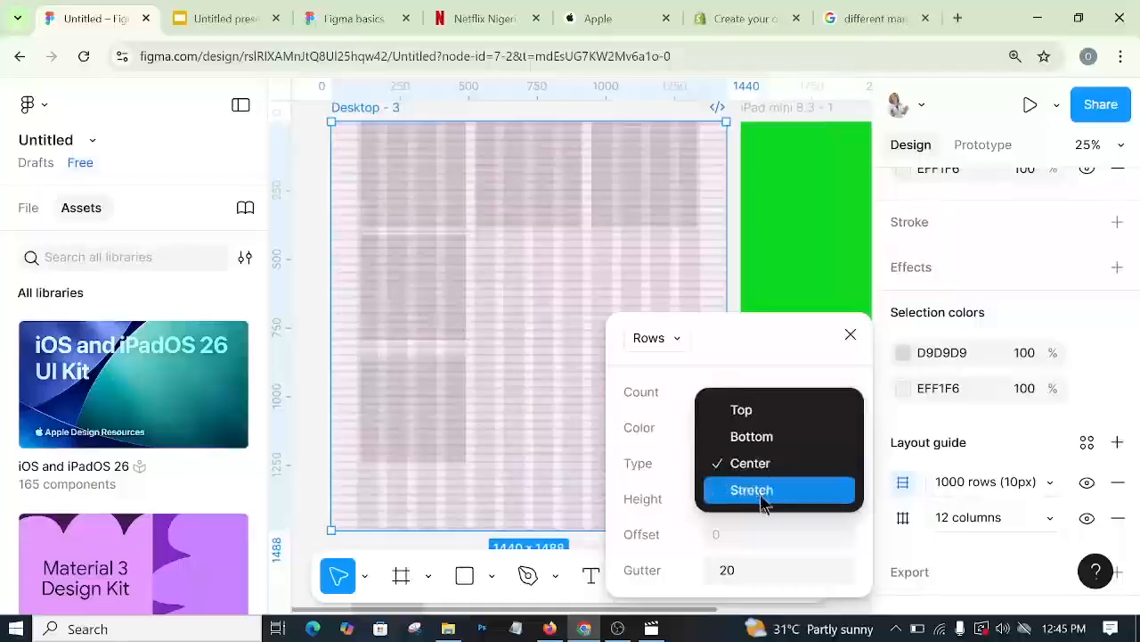
pyautogui.click(757, 470)
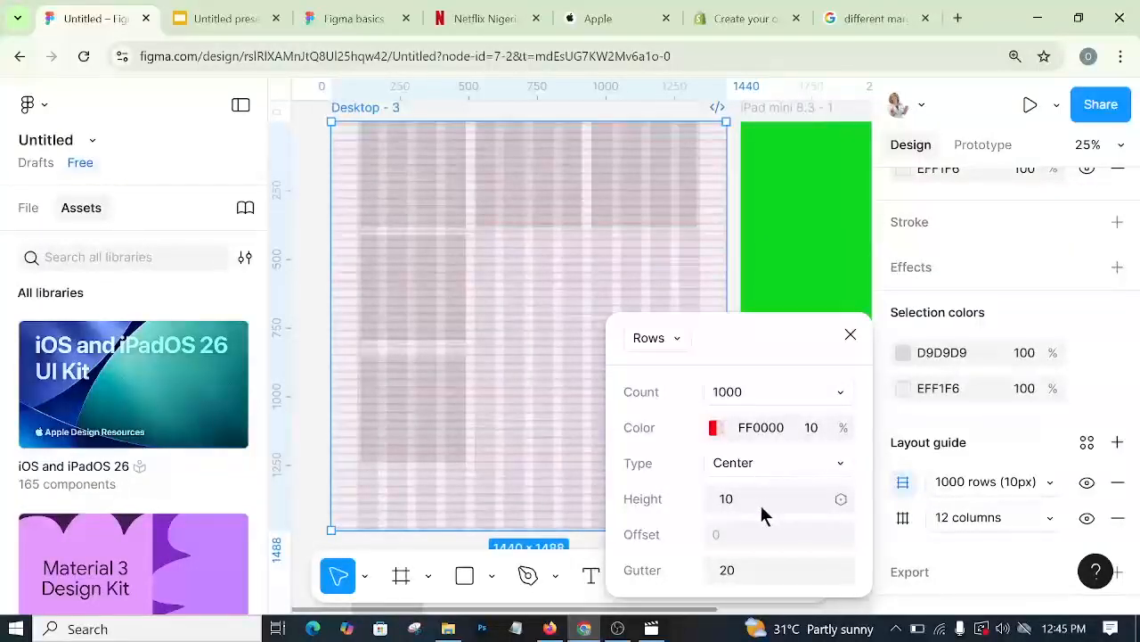
# - Set the row guide's height to 8 and its gutter to 8
pyautogui.click(760, 503)
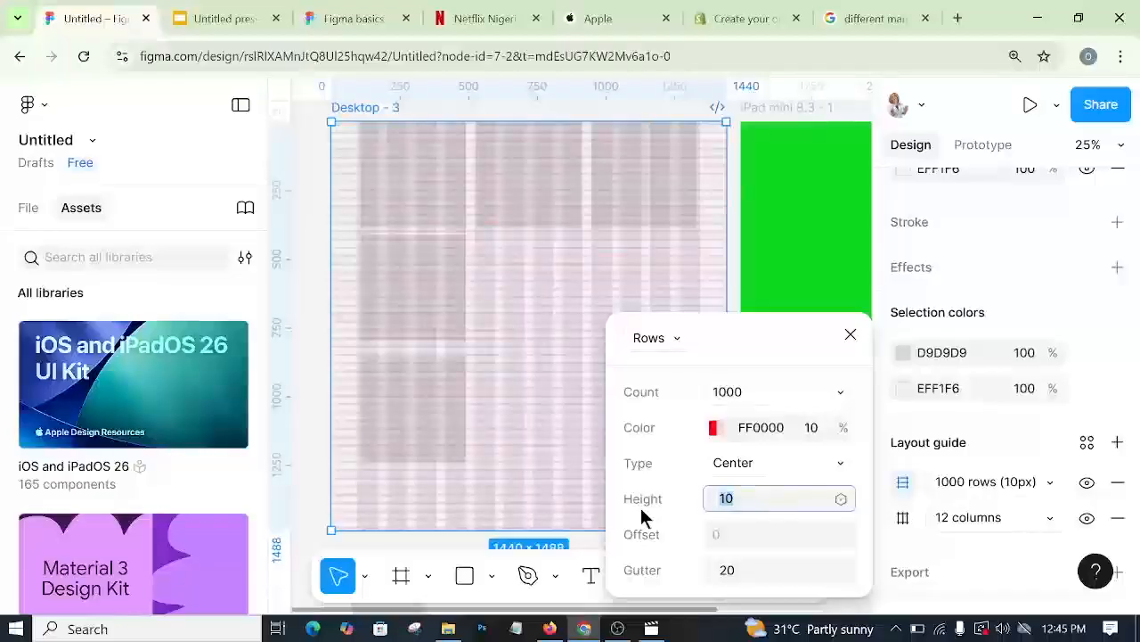
pyautogui.write('8')
pyautogui.press('Return')
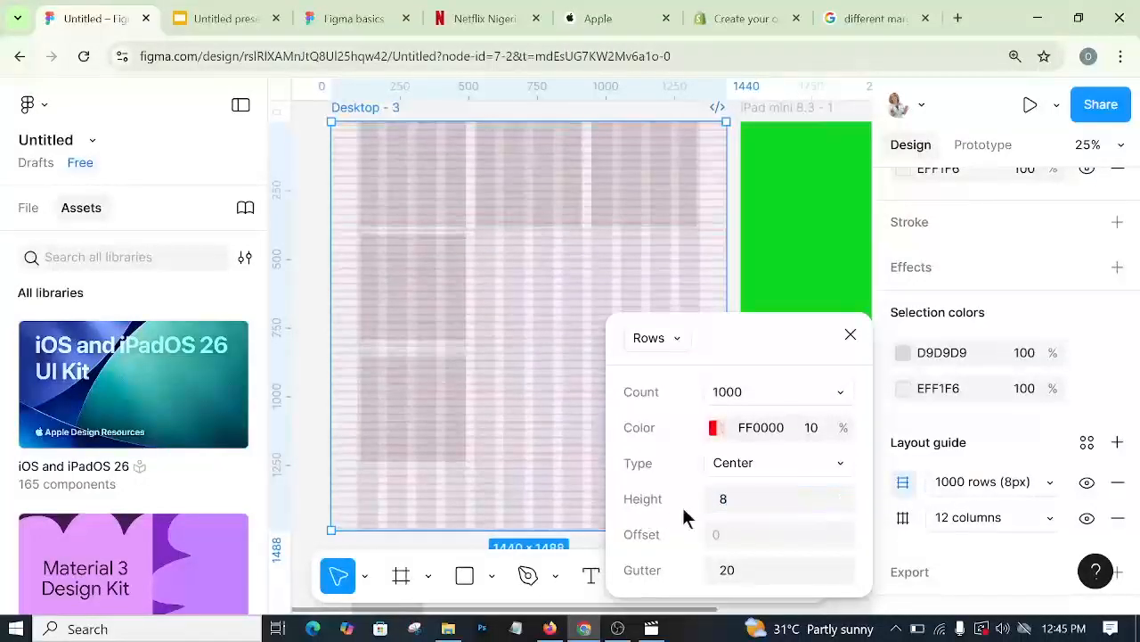
pyautogui.click(760, 578)
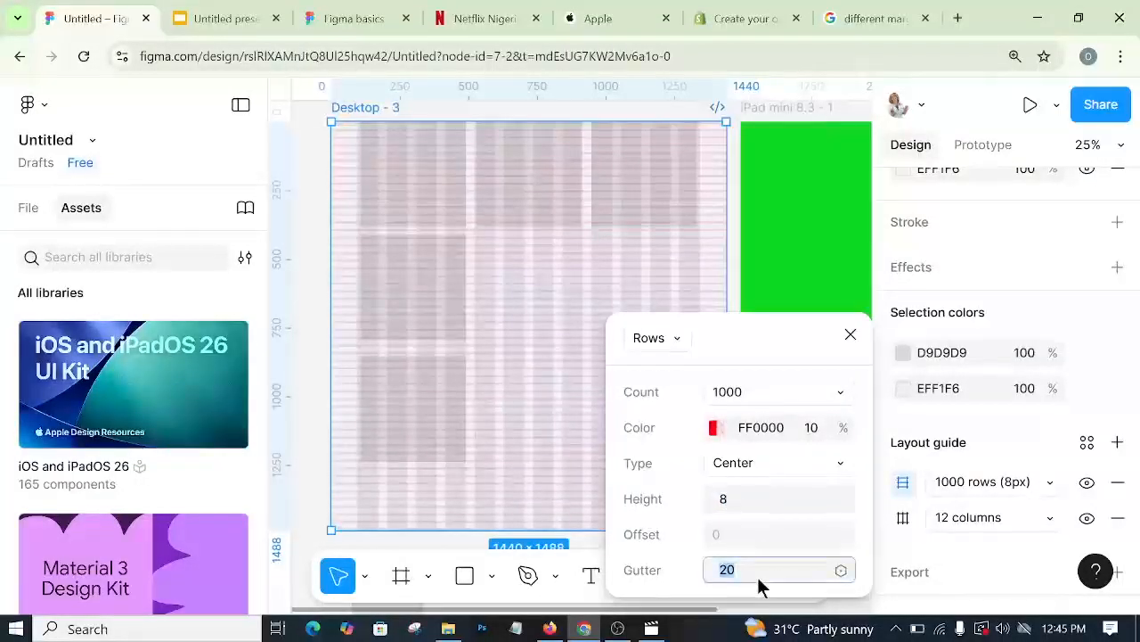
pyautogui.write('8')
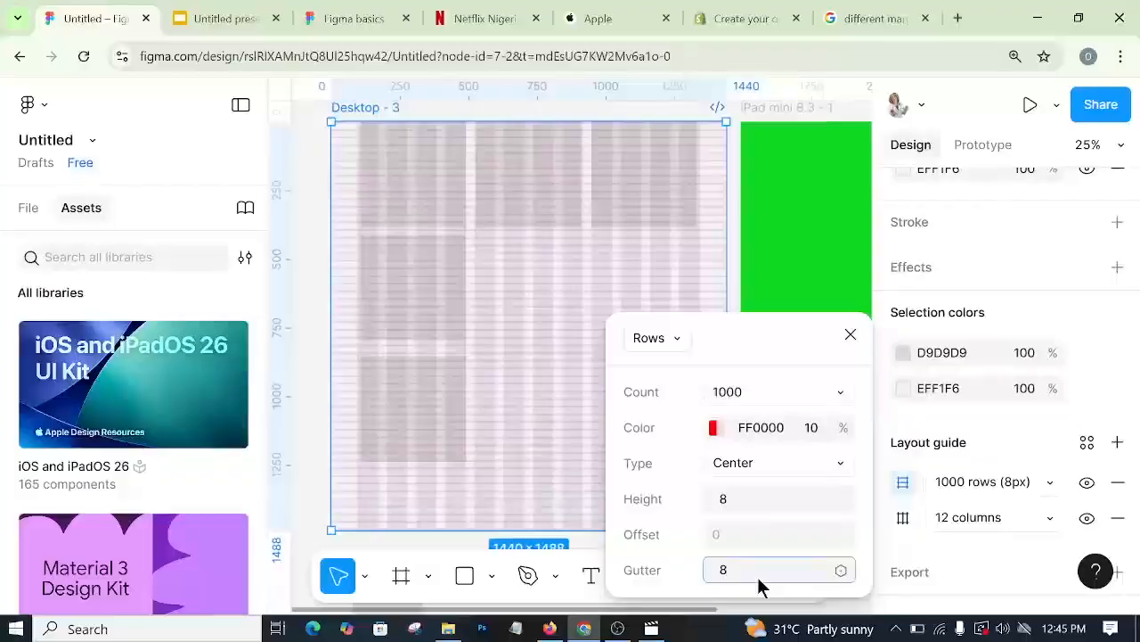
pyautogui.press('Return')
pyautogui.scroll(3, 595, 445)
pyautogui.scroll(-3, 495, 490)
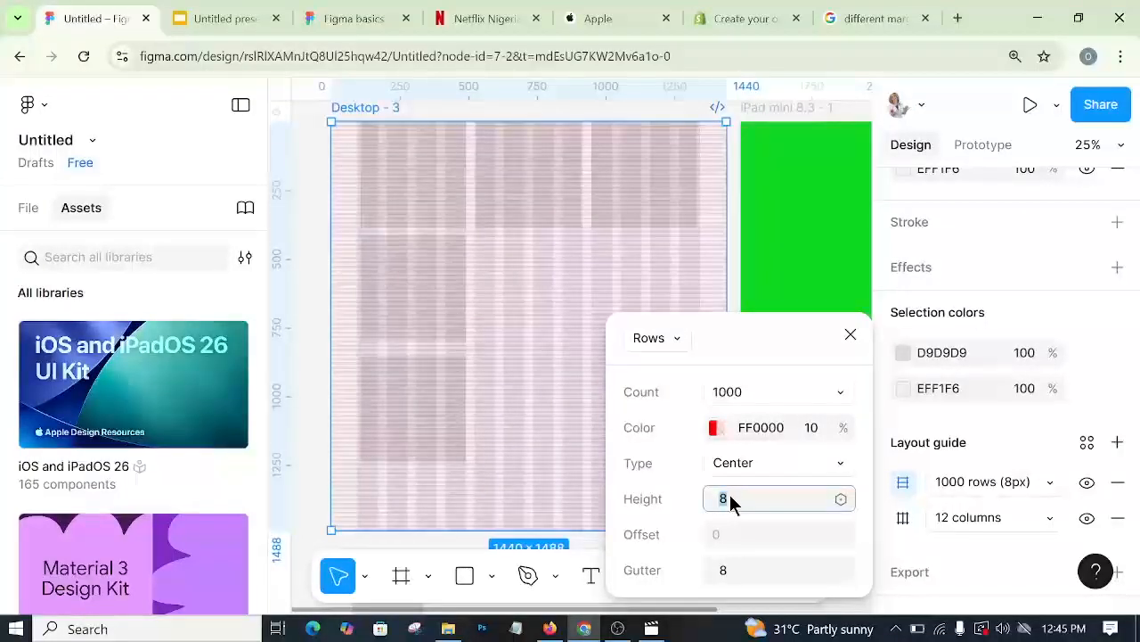
# - Set the row guide's height to 16 and its gutter to 16
pyautogui.write('16')
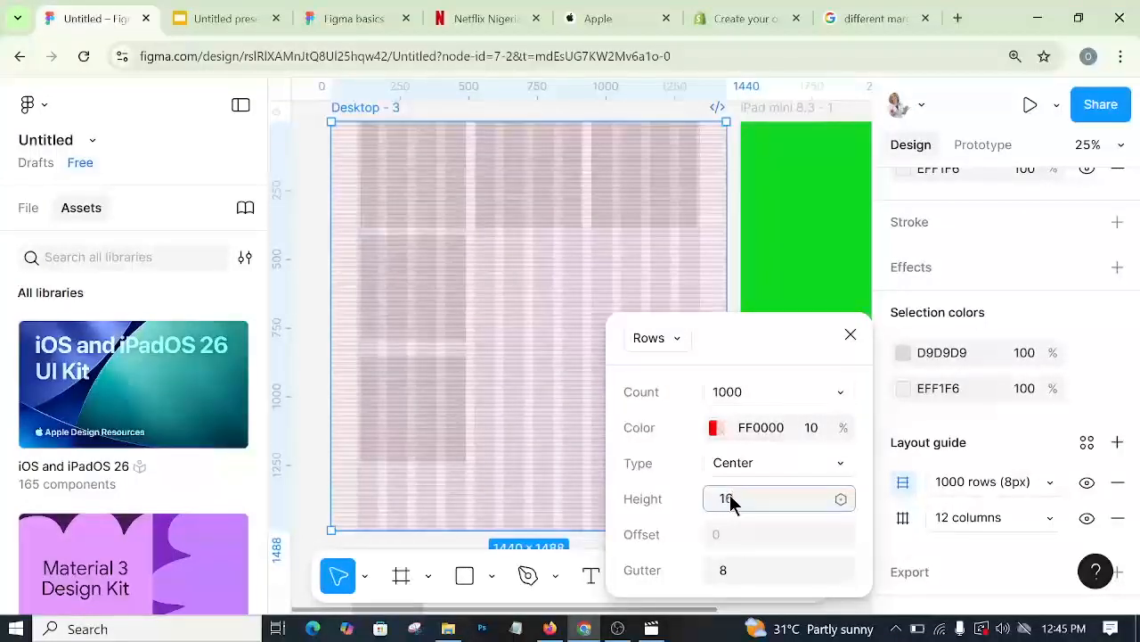
pyautogui.press('Return')
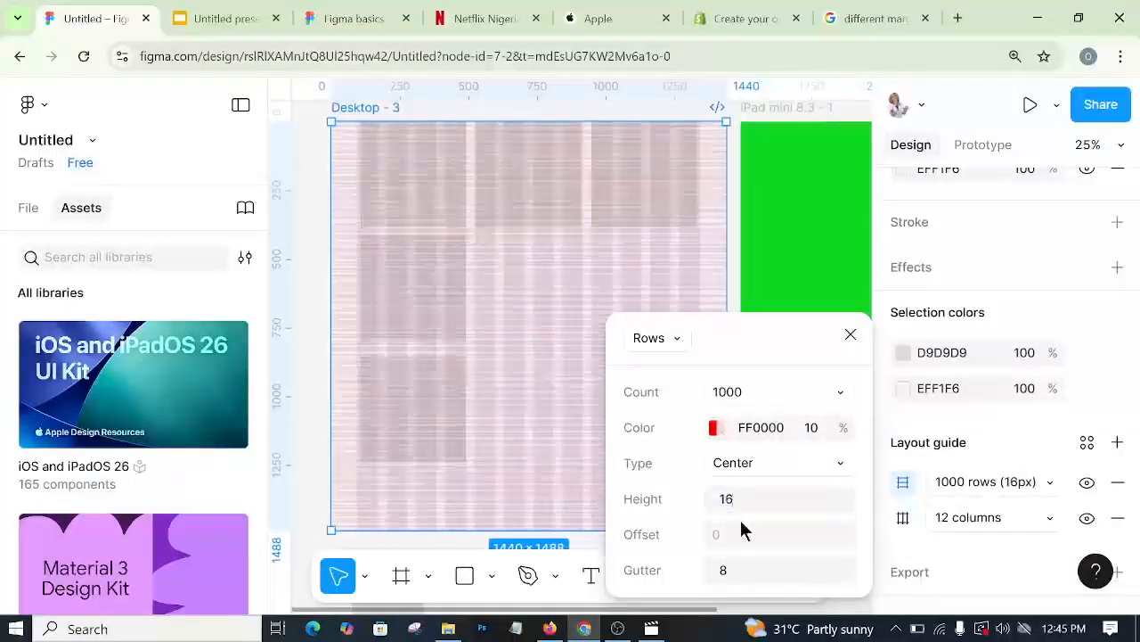
pyautogui.click(736, 570)
pyautogui.write('1')
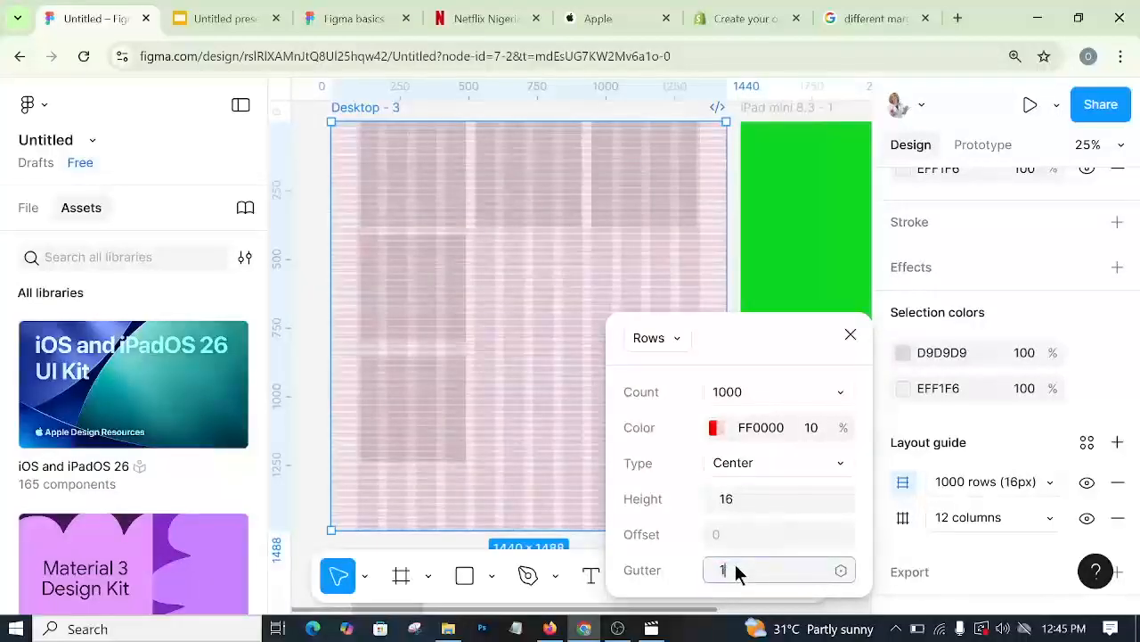
pyautogui.write('6')
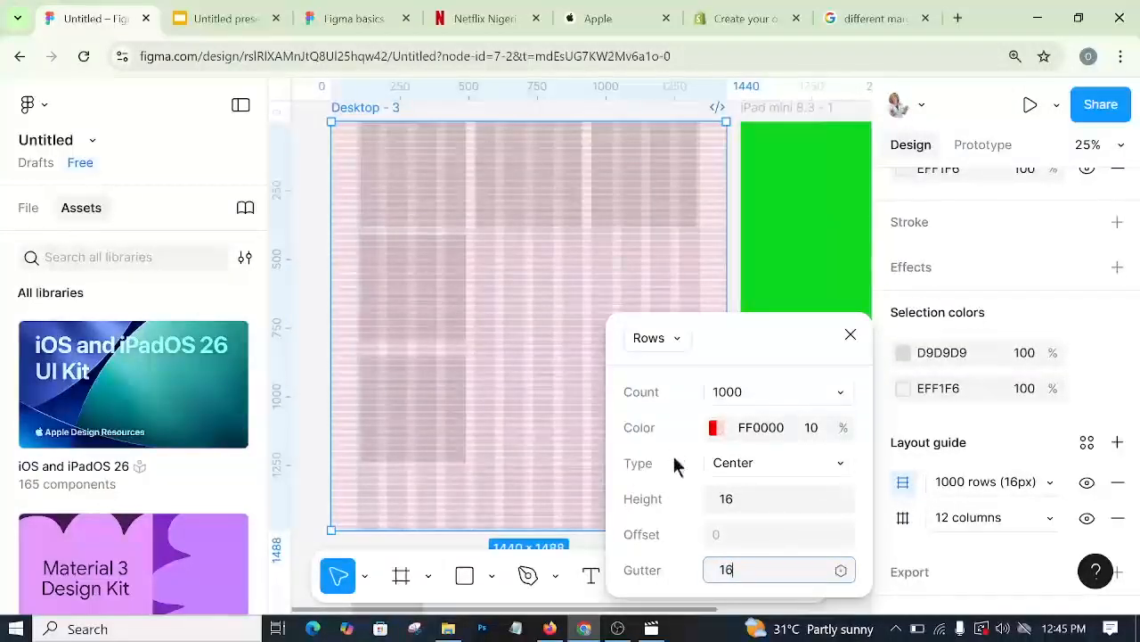
pyautogui.press('Return')
pyautogui.scroll(3, 493, 332)
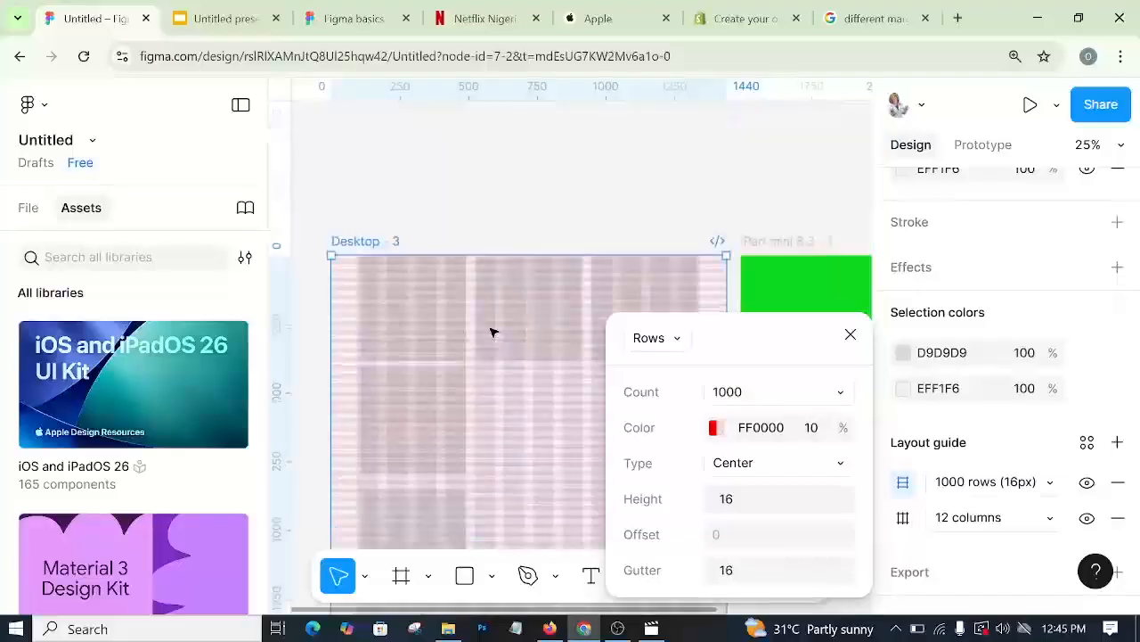
pyautogui.scroll(-5, 492, 331)
pyautogui.scroll(3, 493, 332)
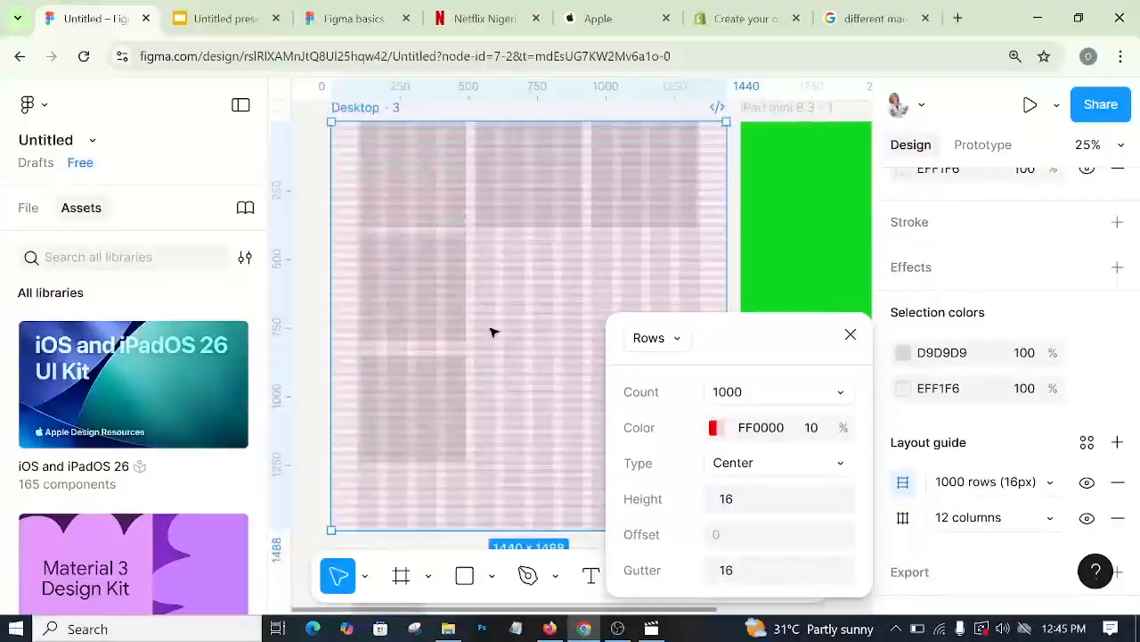
# - Examine how the second-row rectangle on the Desktop - 3 frame lines up with the row guides
pyautogui.scroll(2, 493, 332)
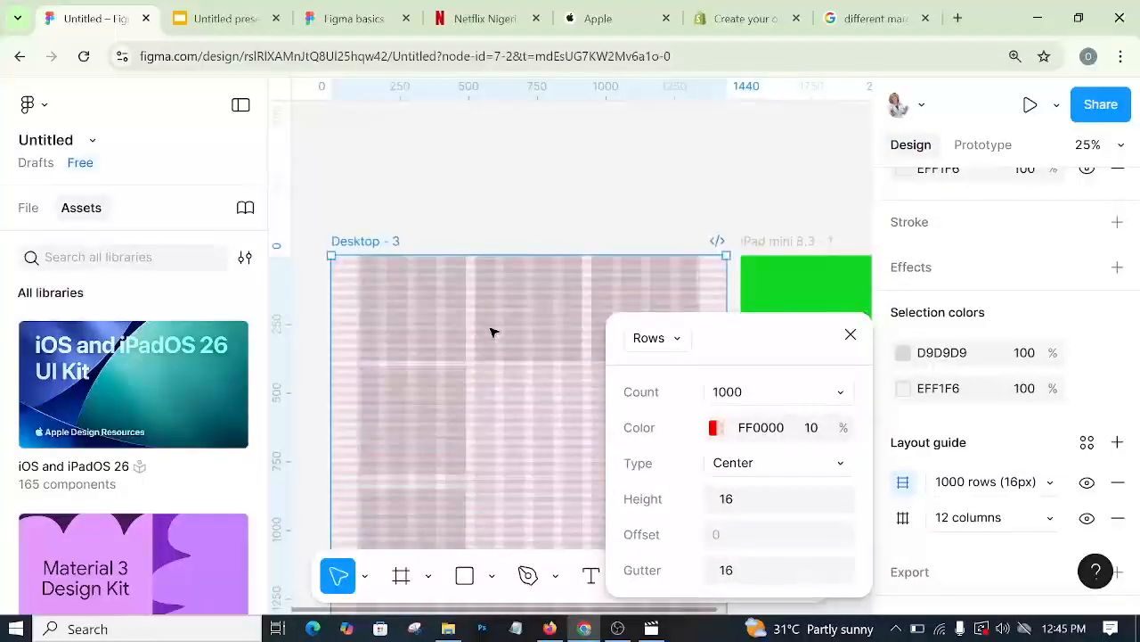
pyautogui.scroll(2, 493, 332)
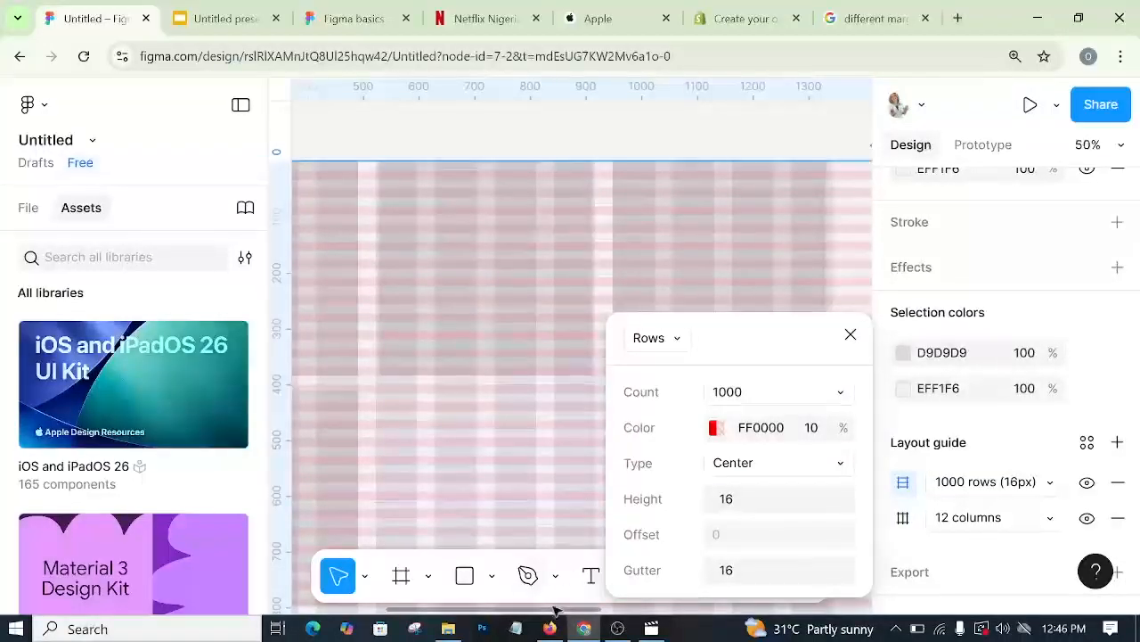
pyautogui.moveTo(545, 613); pyautogui.dragTo(476, 612)
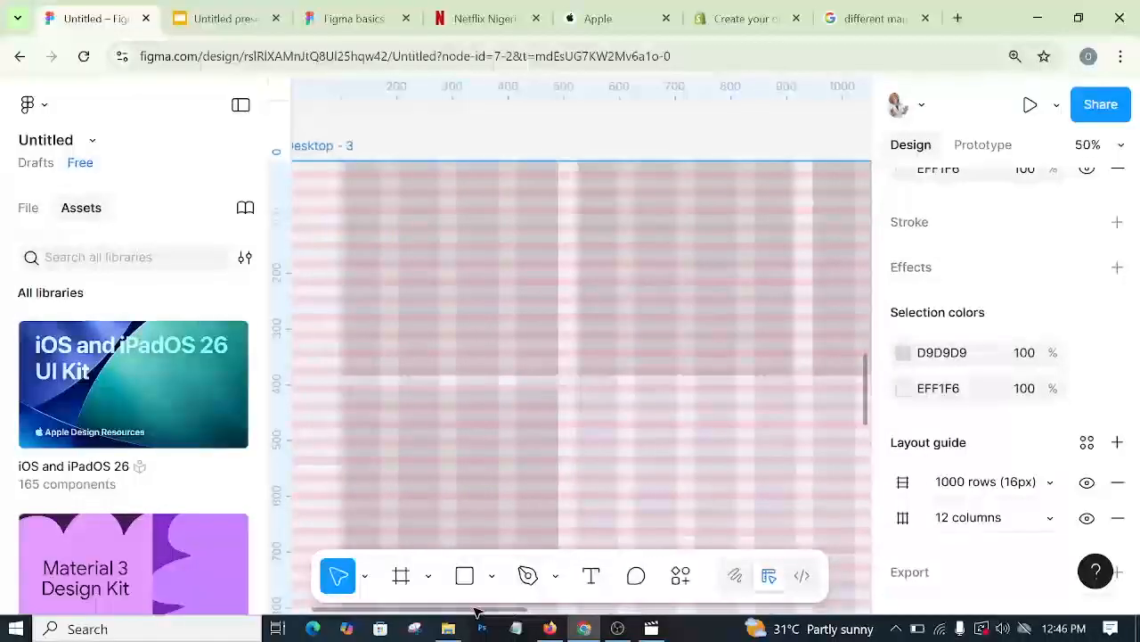
pyautogui.click(423, 502)
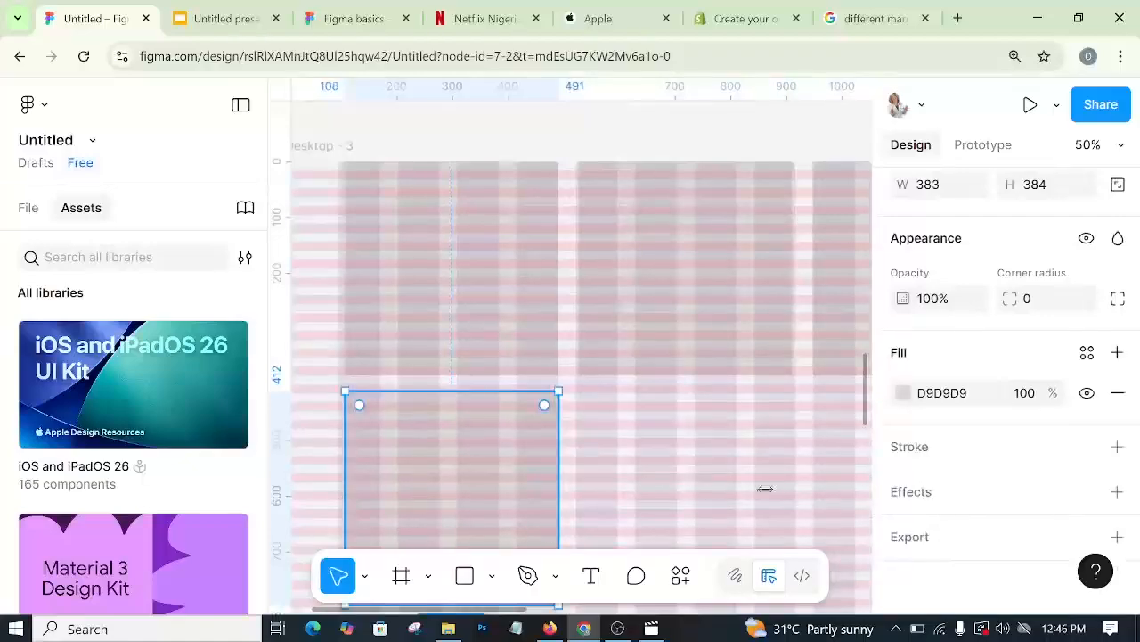
pyautogui.scroll(-3, 508, 488)
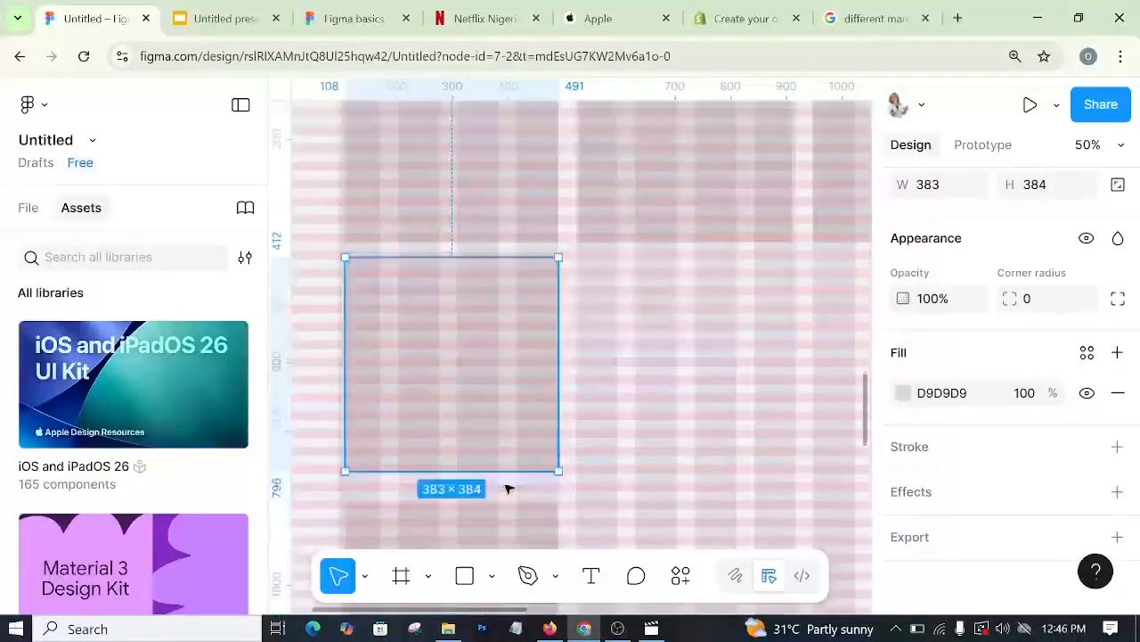
pyautogui.scroll(2, 1051, 495)
pyautogui.scroll(-2, 1042, 450)
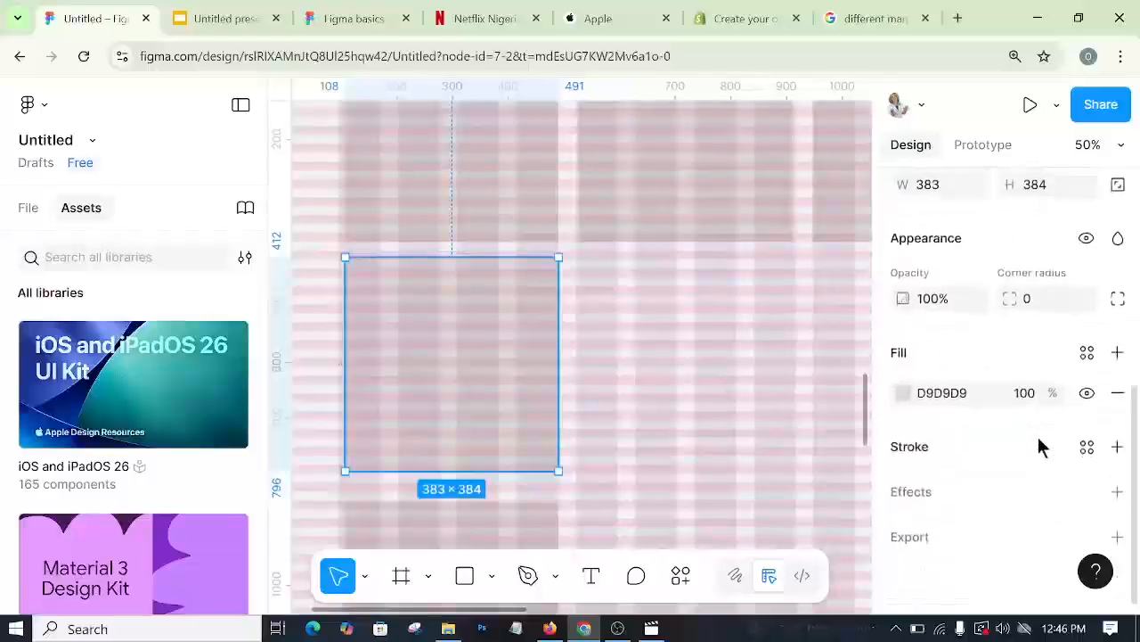
pyautogui.scroll(3, 400, 272)
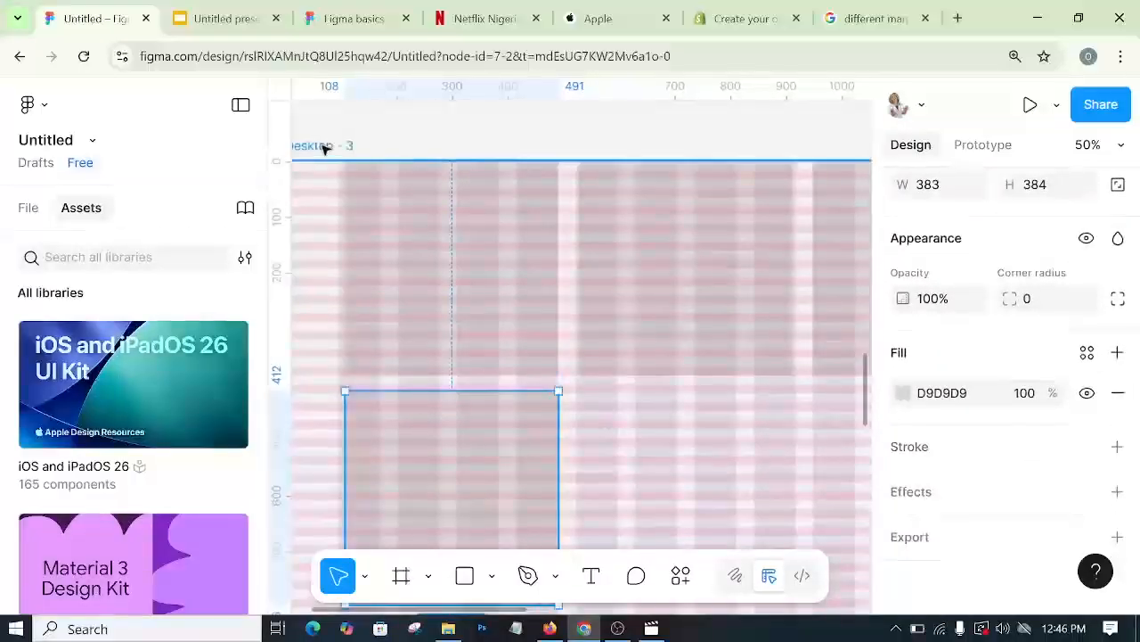
# - Hide the 12-column layout guide of the Desktop - 3 frame, keeping its row guide visible
pyautogui.click(324, 149)
pyautogui.scroll(-4, 1079, 482)
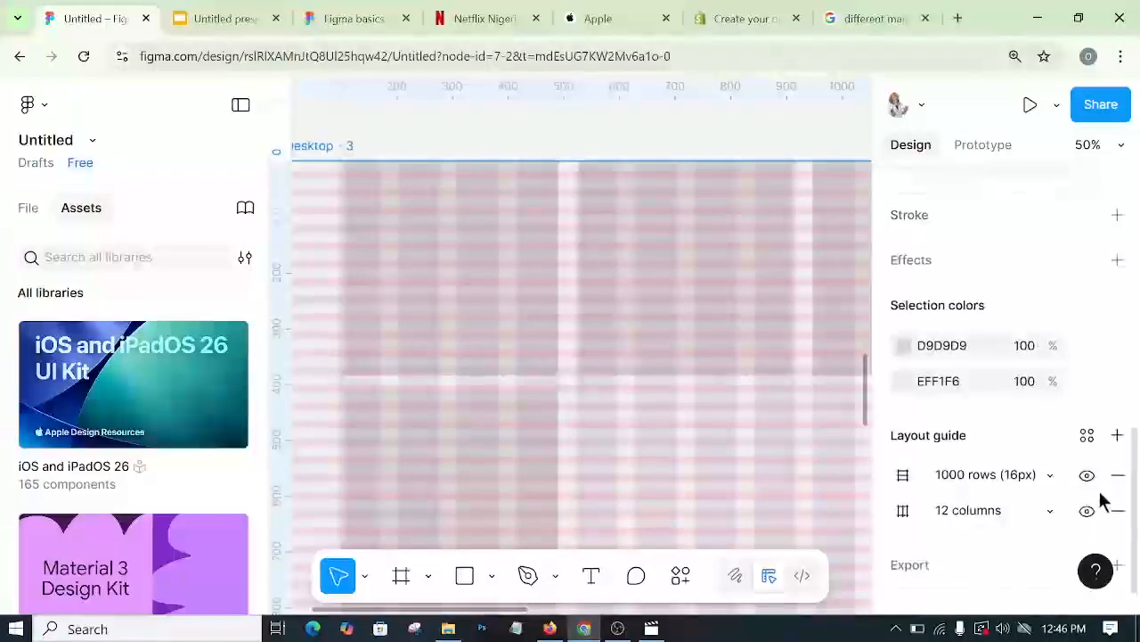
pyautogui.click(1087, 474)
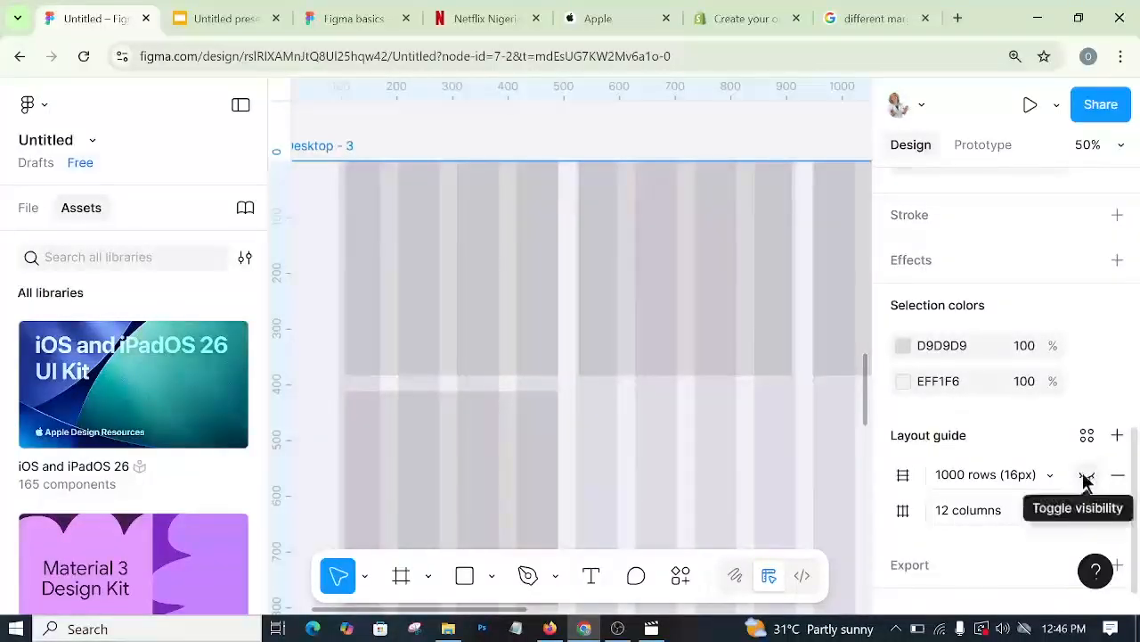
pyautogui.click(1086, 475)
pyautogui.click(1086, 510)
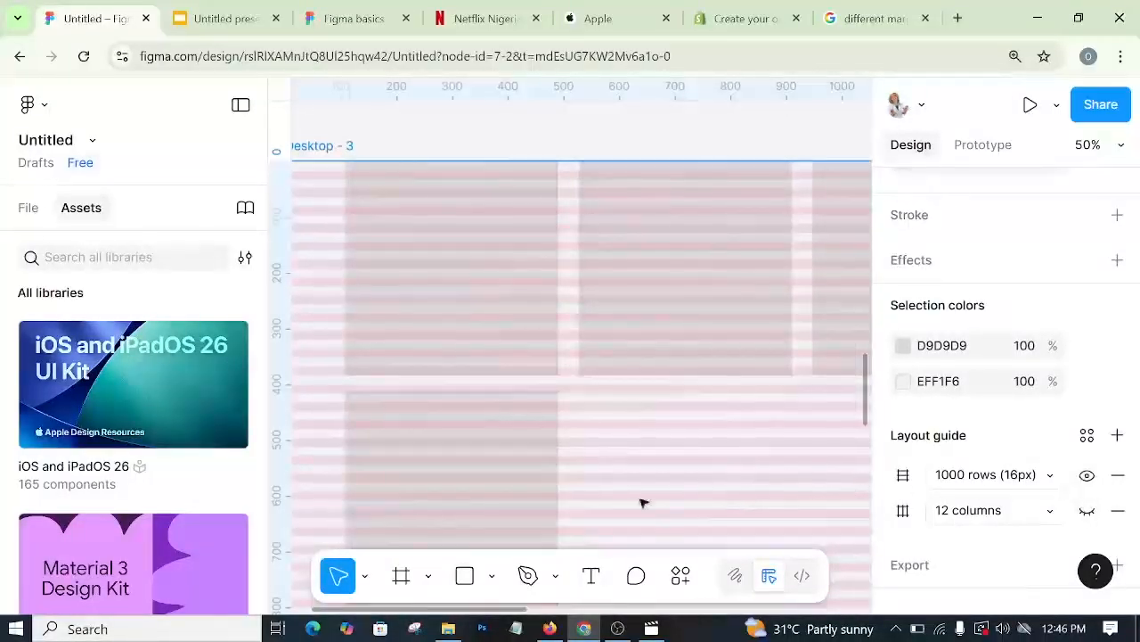
# - Move the second-row rectangle up to Y 400
pyautogui.click(459, 487)
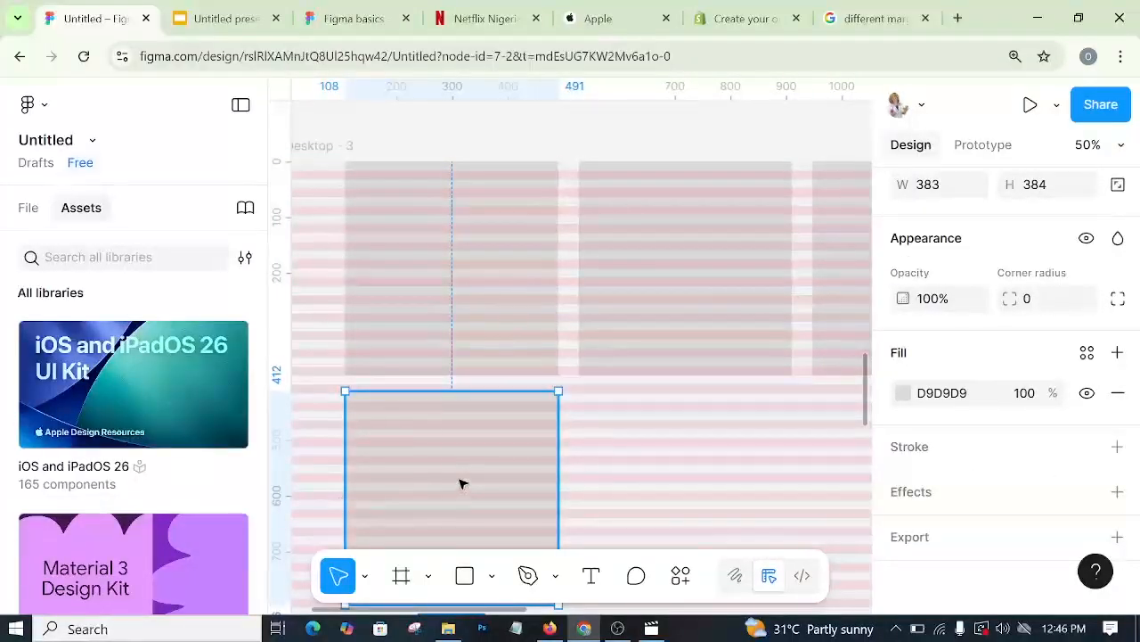
pyautogui.moveTo(461, 483); pyautogui.dragTo(458, 469)
pyautogui.scroll(-3, 458, 469)
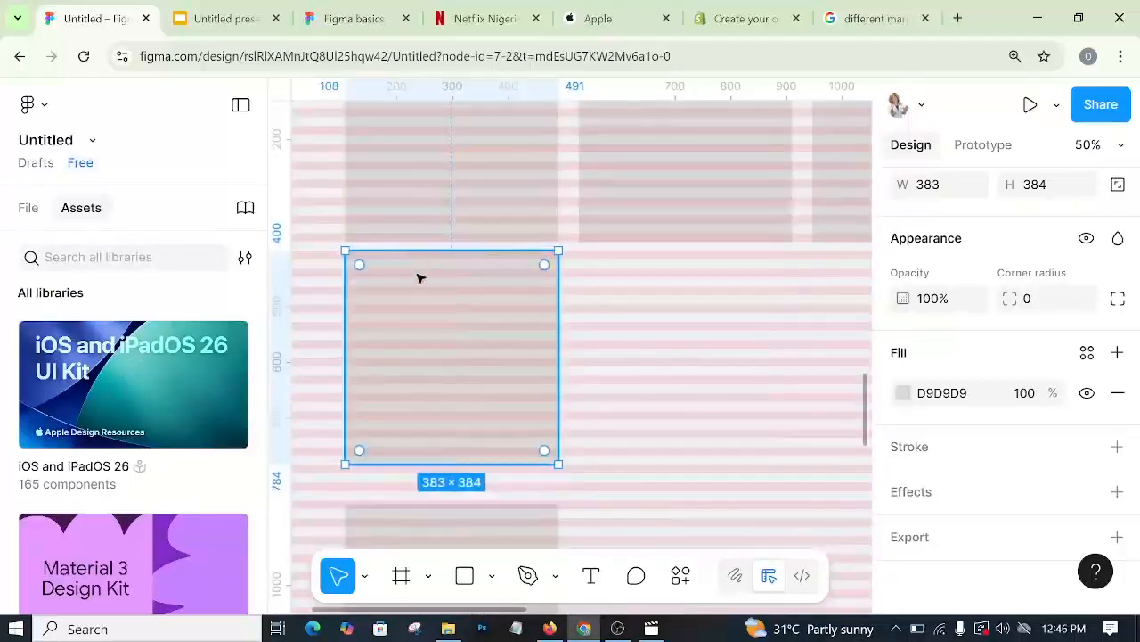
pyautogui.scroll(-3, 425, 420)
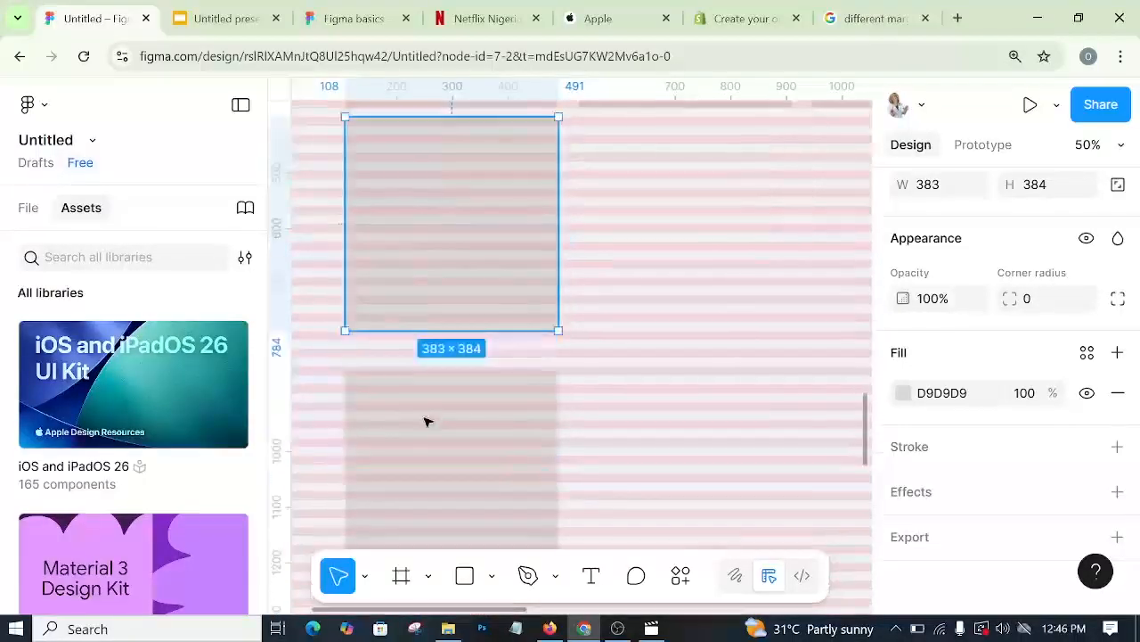
# - Move the bottom rectangle up to leave a 16 px gap beneath the second-row rectangle
pyautogui.click(577, 348)
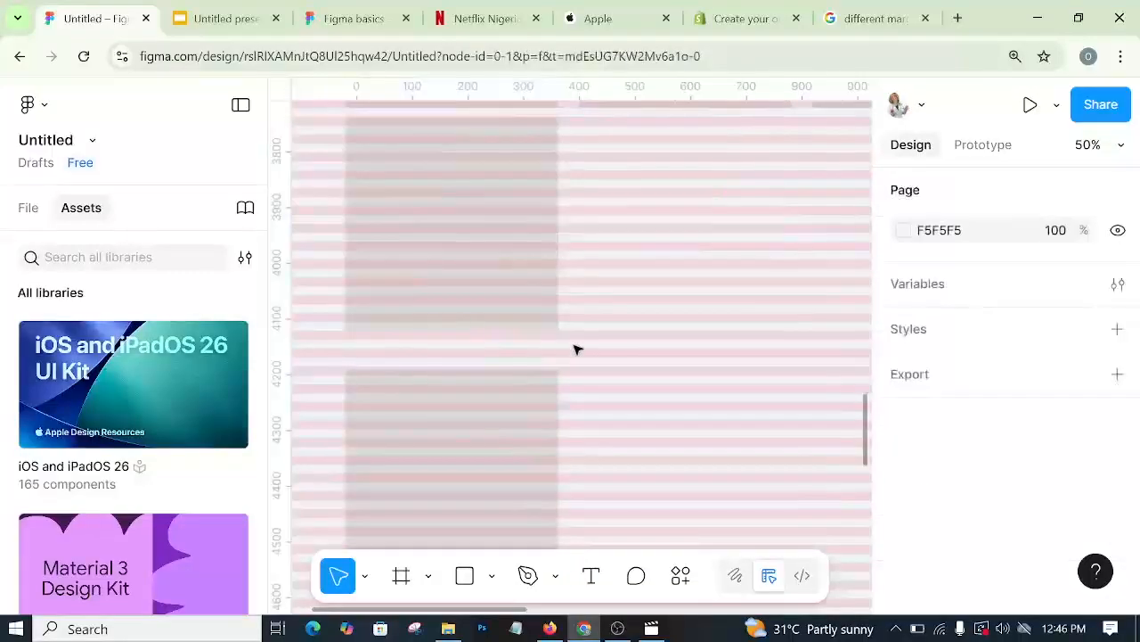
pyautogui.scroll(3, 485, 321)
pyautogui.click(482, 366)
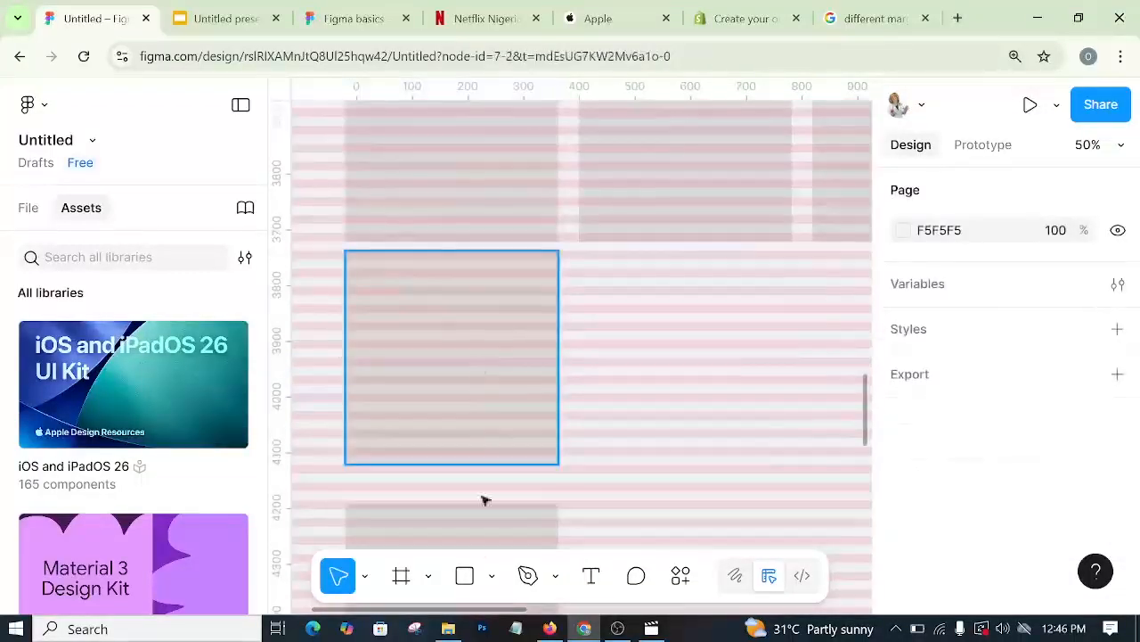
pyautogui.moveTo(482, 546); pyautogui.dragTo(481, 522)
pyautogui.click(473, 360)
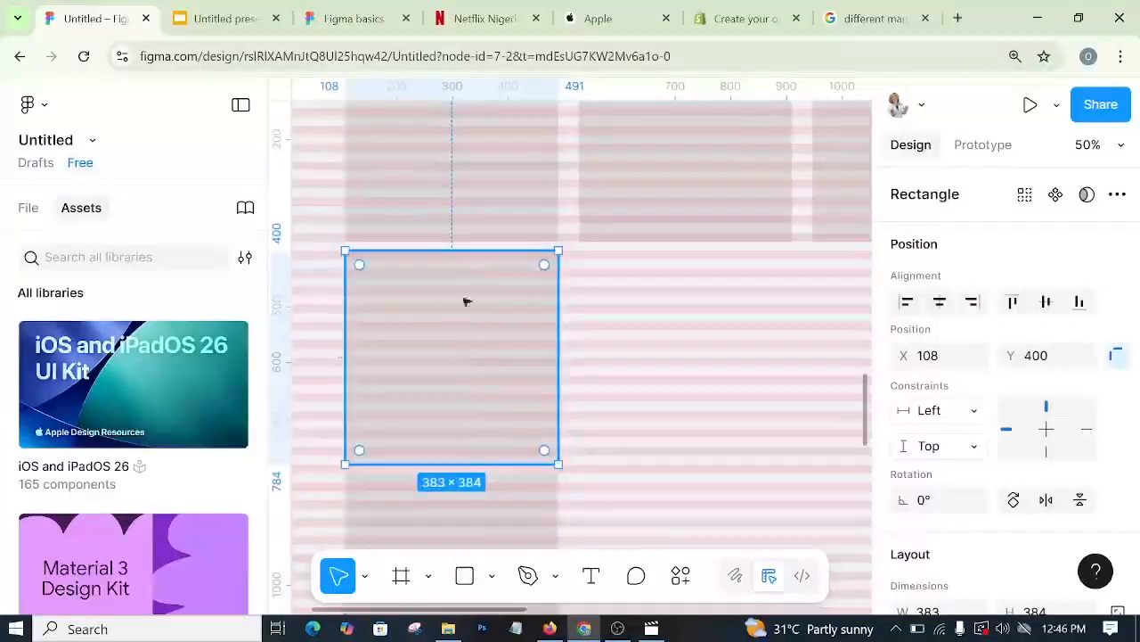
pyautogui.scroll(-2, 1047, 522)
pyautogui.scroll(-6, 1047, 521)
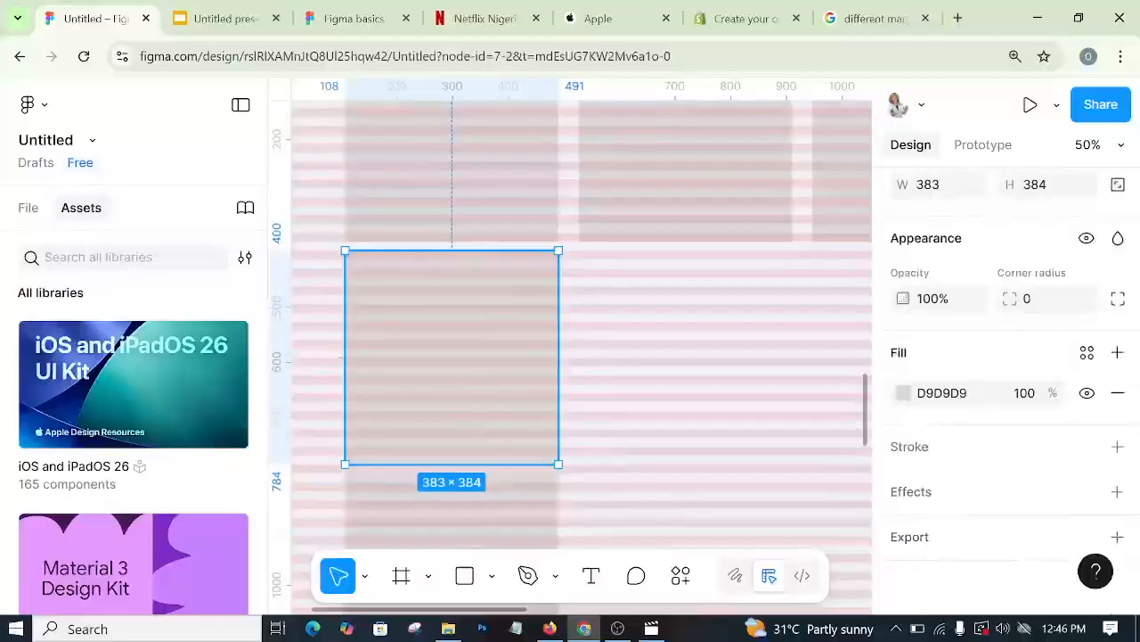
pyautogui.scroll(3, 496, 443)
# - Show the 12-column layout guide of the Desktop - 3 frame again and set the row guide's type to Top
pyautogui.click(346, 278)
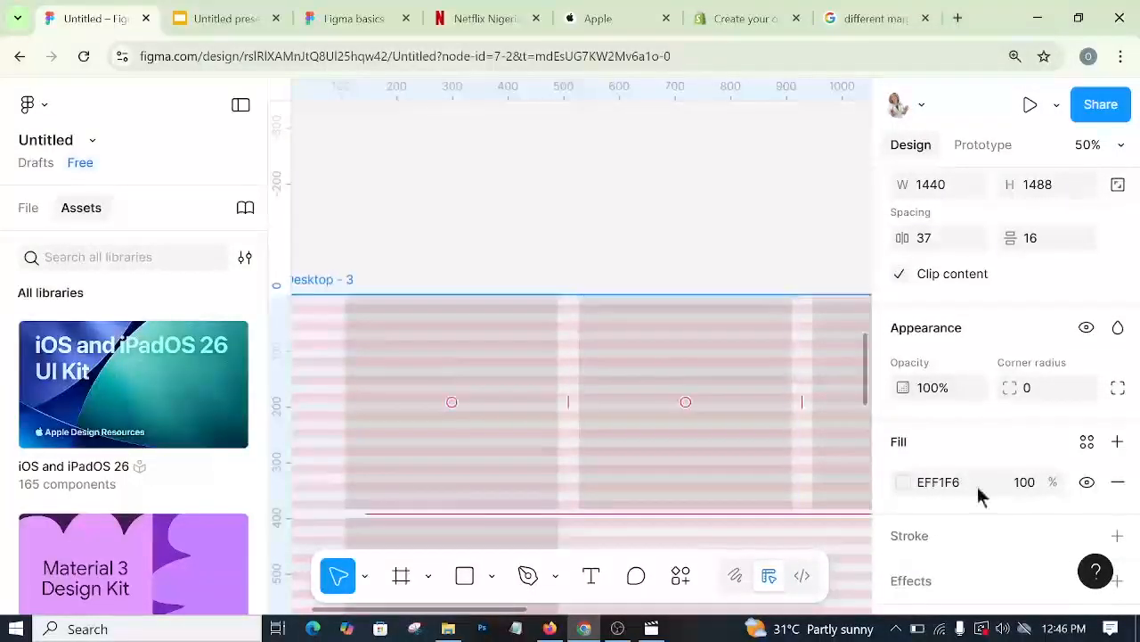
pyautogui.scroll(-4, 990, 496)
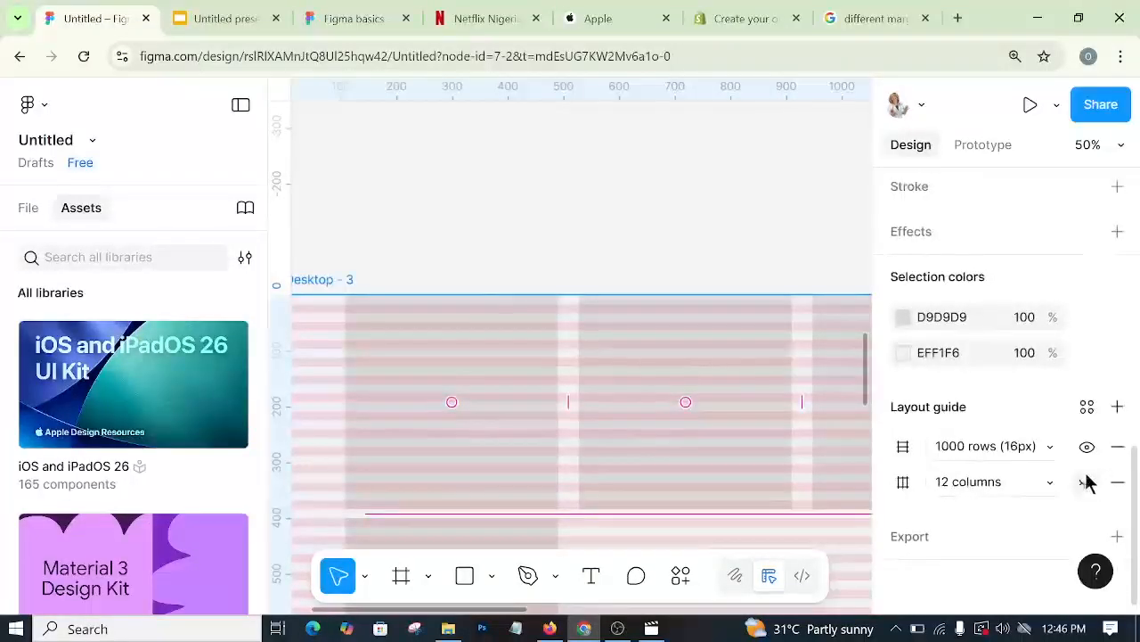
pyautogui.click(1087, 485)
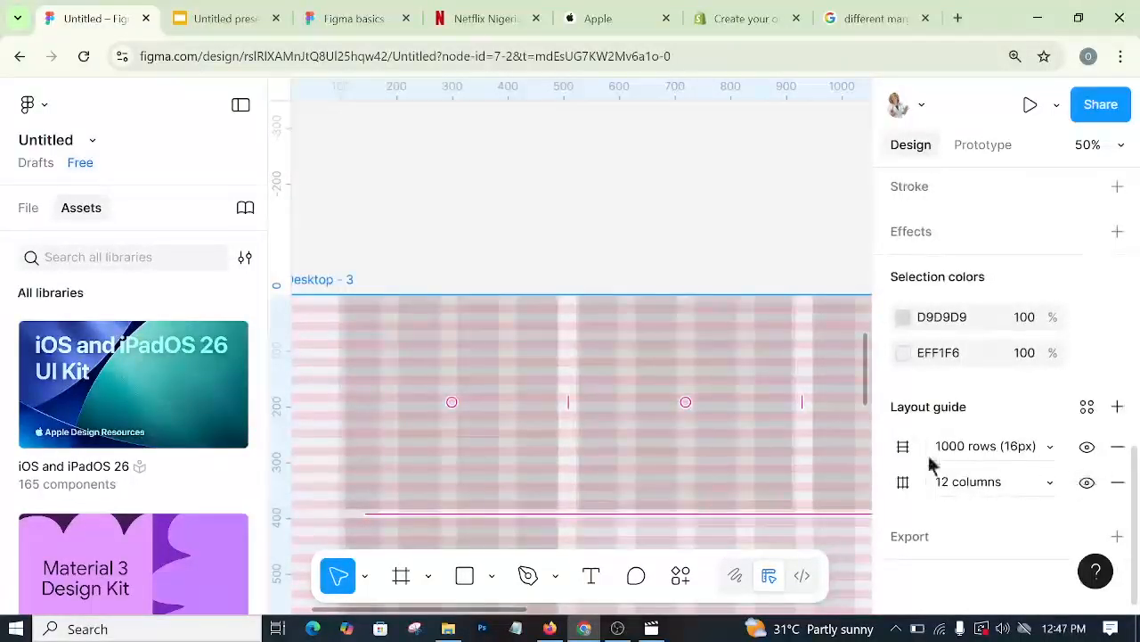
pyautogui.click(903, 446)
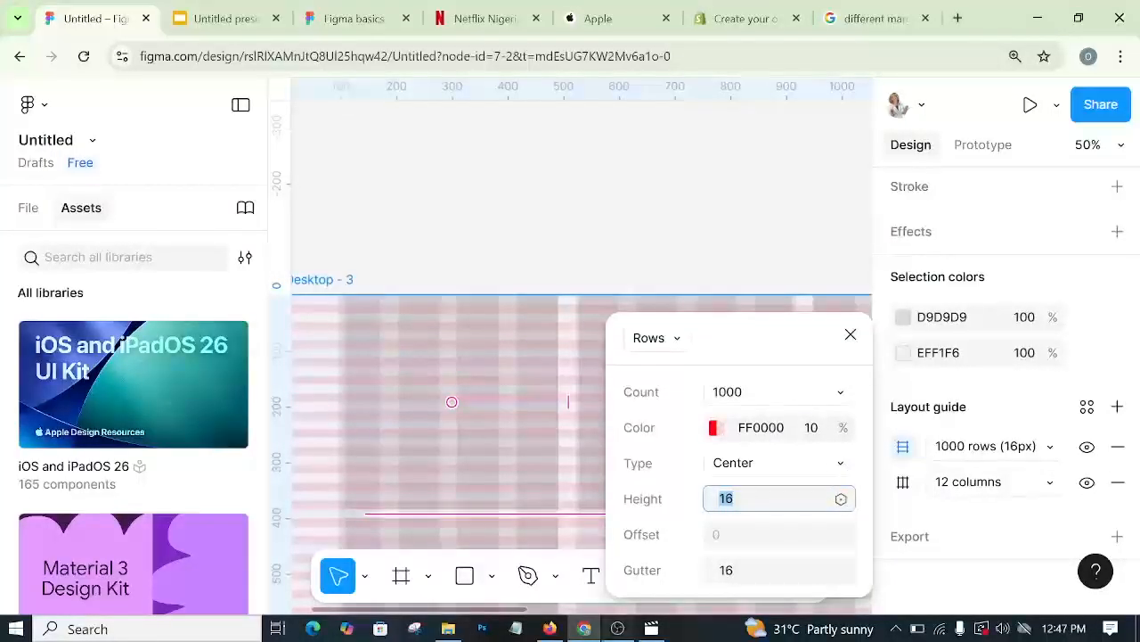
pyautogui.click(618, 628)
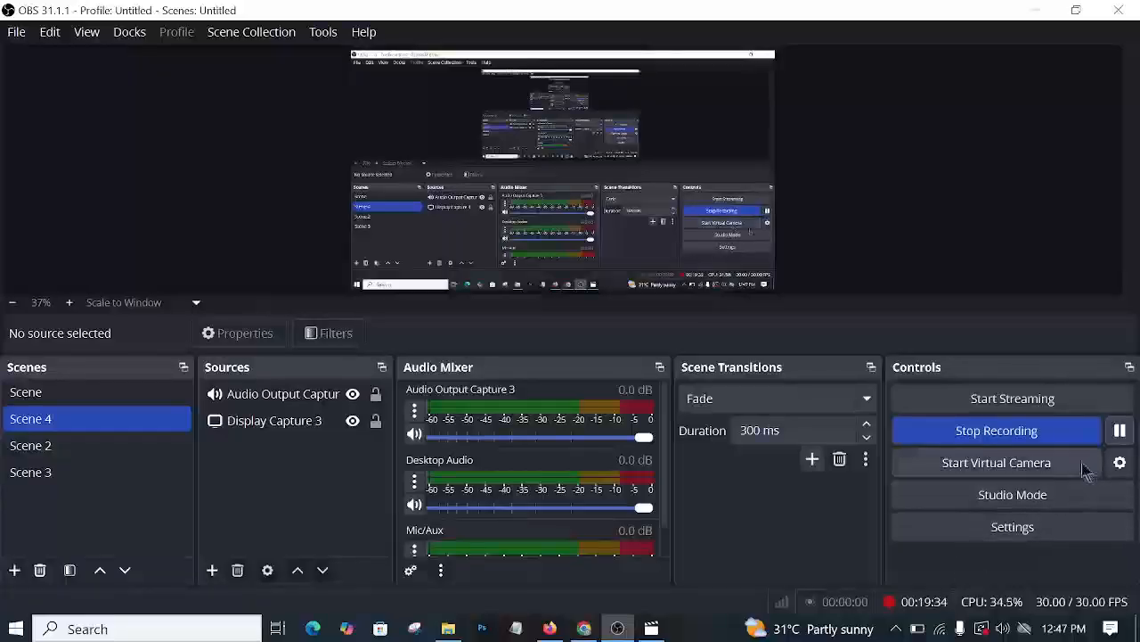
pyautogui.click(583, 629)
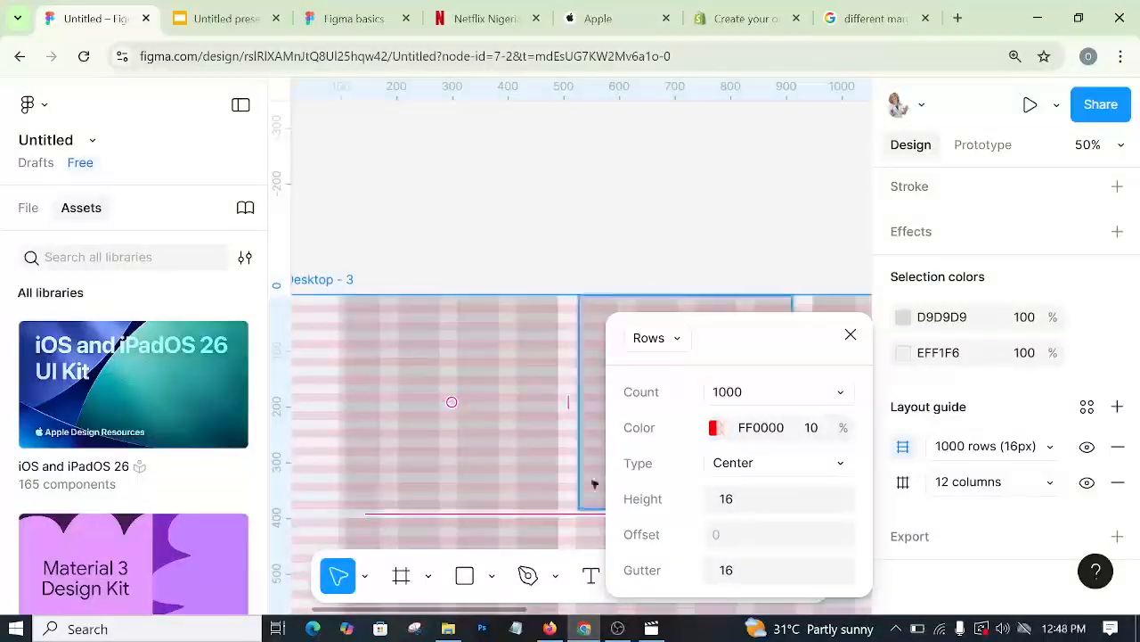
pyautogui.click(758, 475)
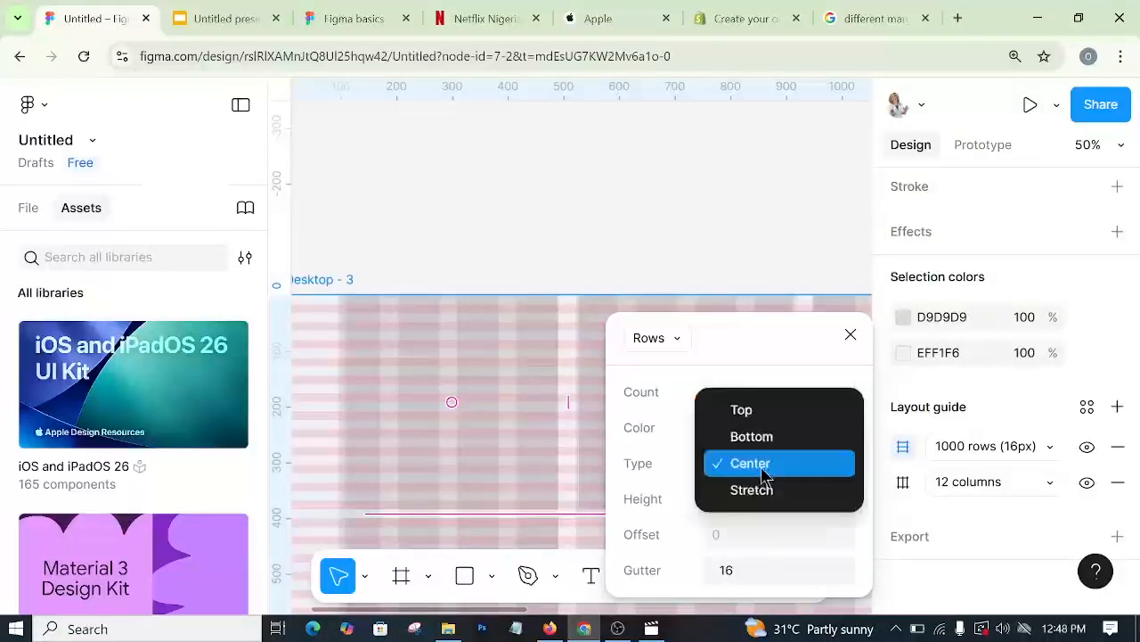
pyautogui.click(749, 410)
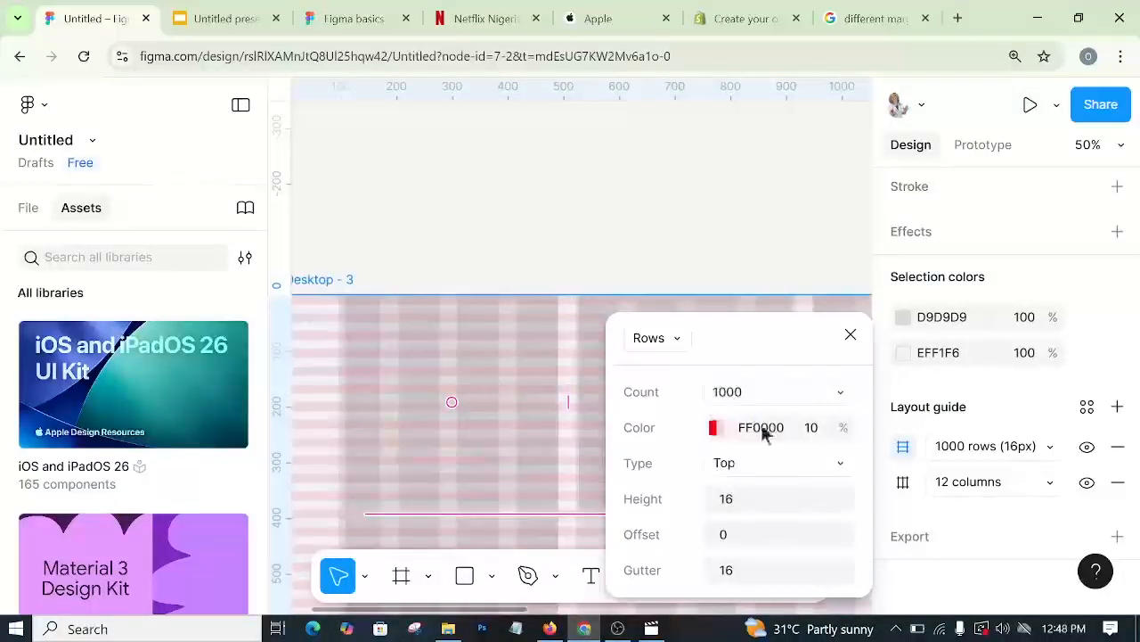
# - Hide the frame's 12-column layout guide and move the second-row rectangle down to Y 416
pyautogui.scroll(-3, 446, 505)
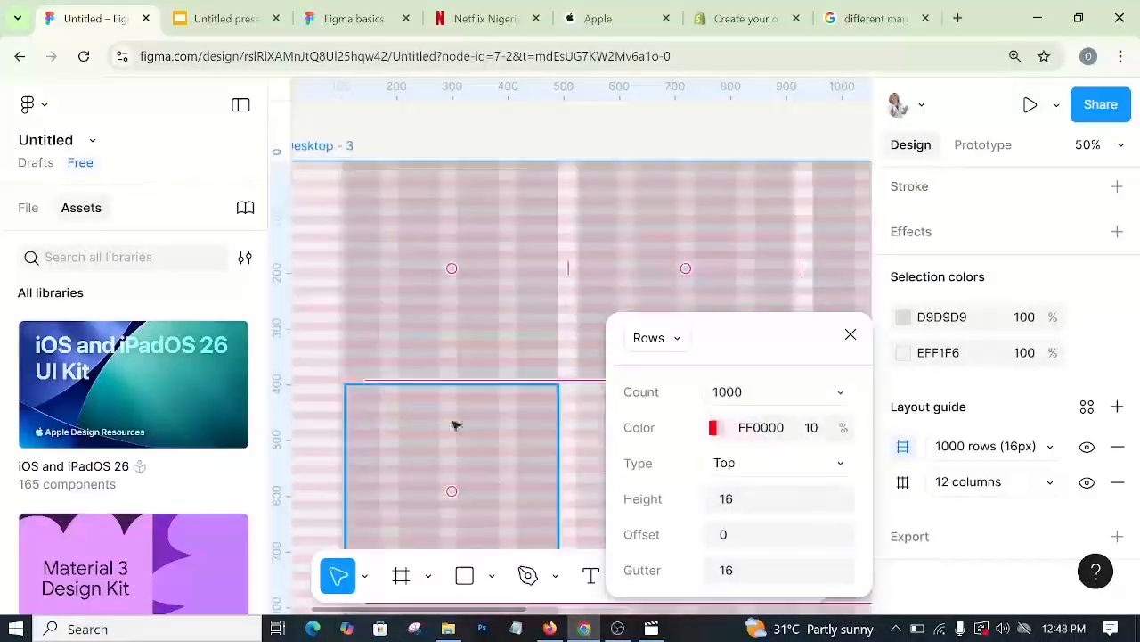
pyautogui.click(451, 493)
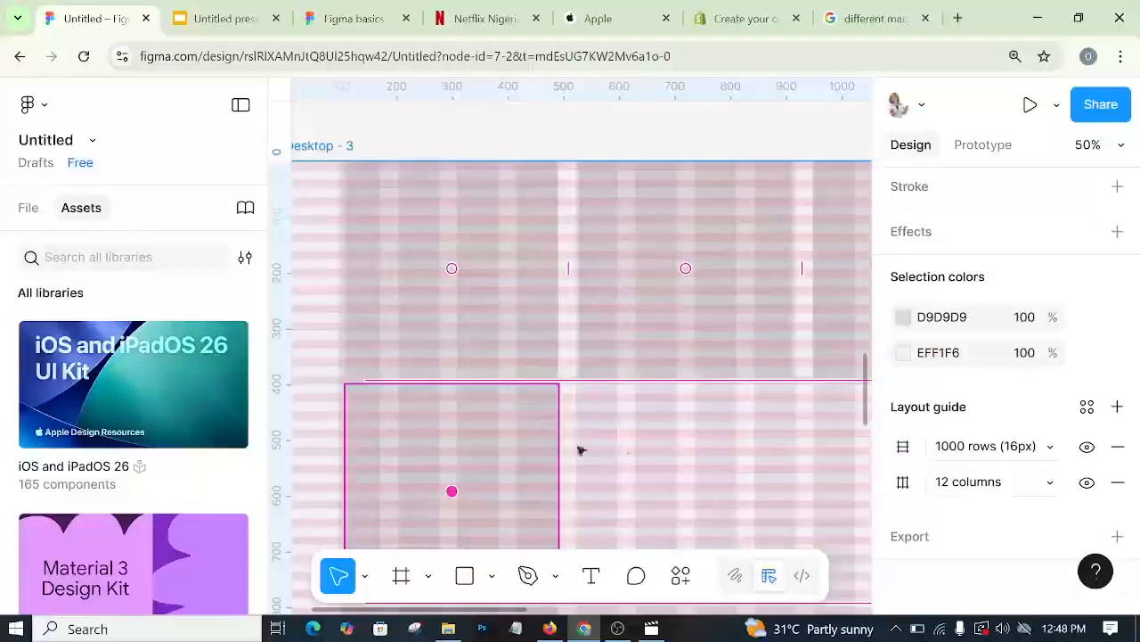
pyautogui.click(1087, 482)
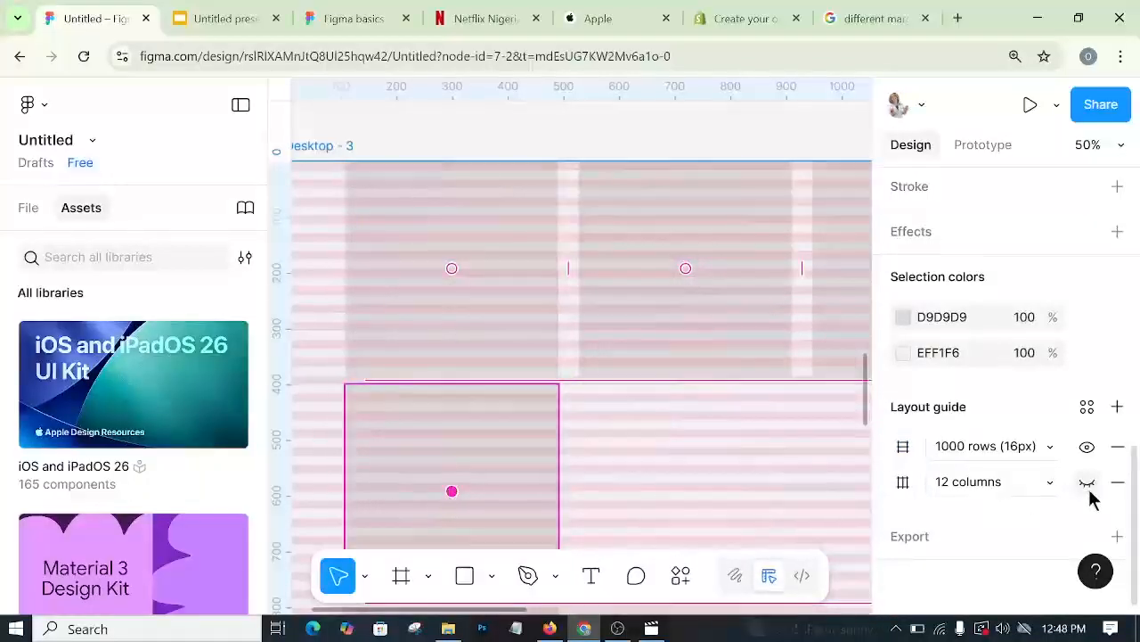
pyautogui.click(453, 472)
pyautogui.scroll(-3, 580, 487)
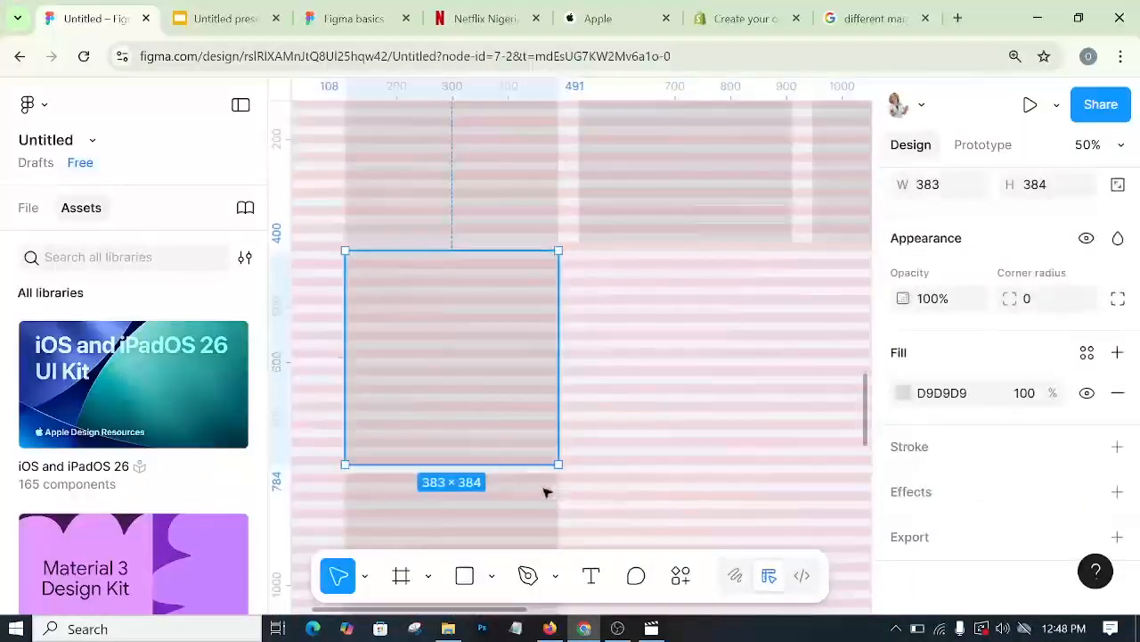
pyautogui.moveTo(487, 384); pyautogui.dragTo(488, 396)
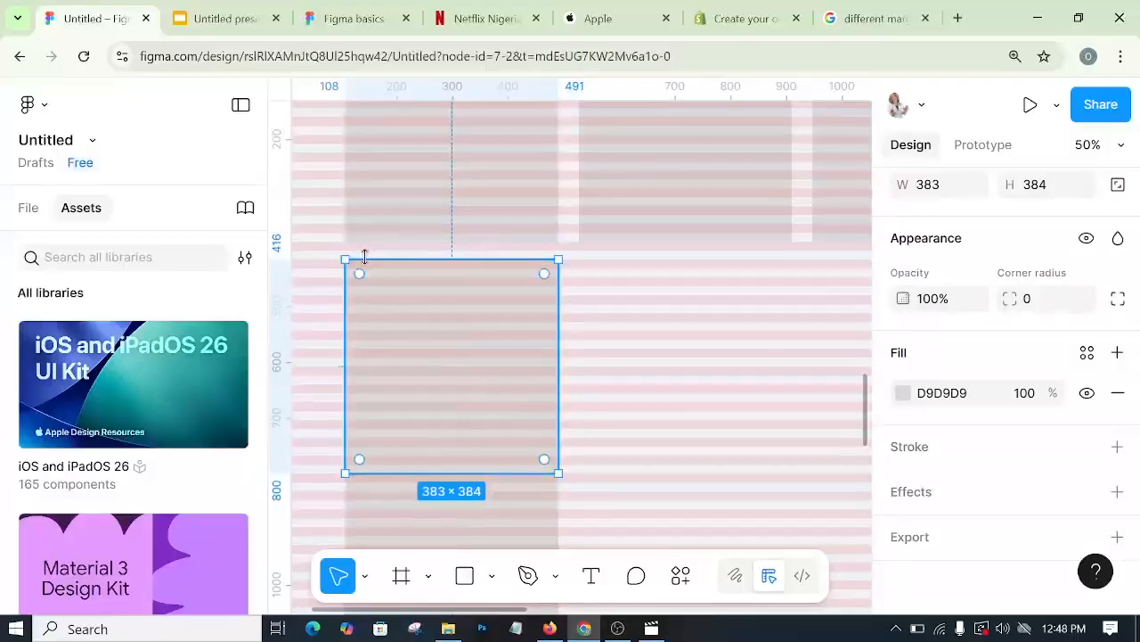
# - Move the bottom rectangle down to Y 832, aligned with the start of a row guide
pyautogui.moveTo(398, 297)
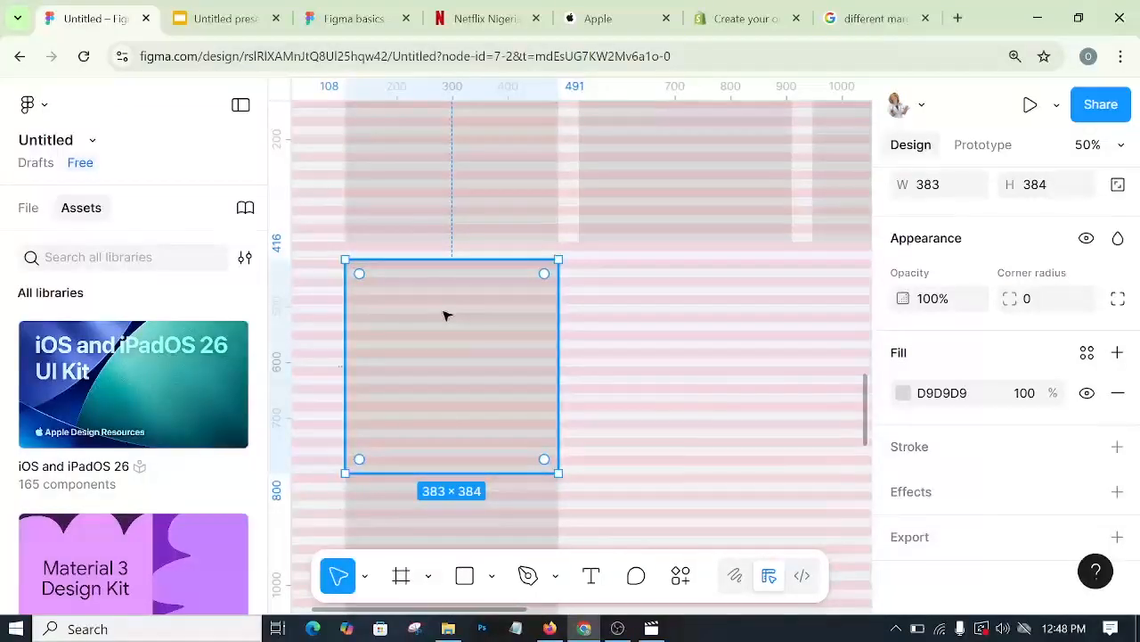
pyautogui.scroll(-2, 443, 285)
pyautogui.scroll(2, 443, 275)
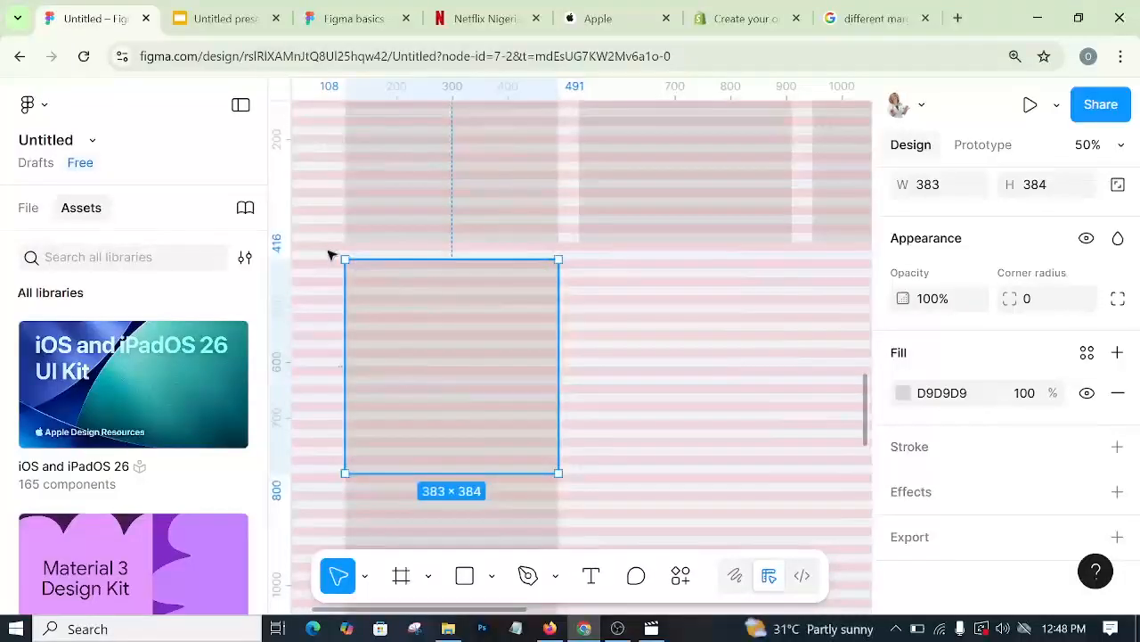
pyautogui.scroll(-2, 413, 322)
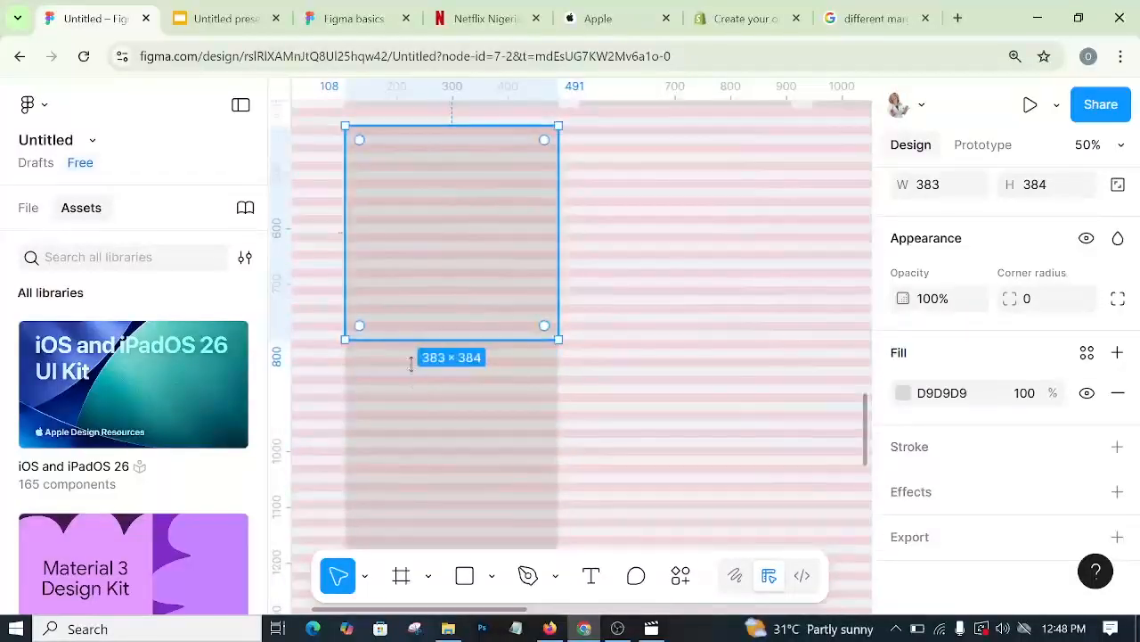
pyautogui.click(416, 390)
pyautogui.moveTo(427, 398); pyautogui.dragTo(425, 410)
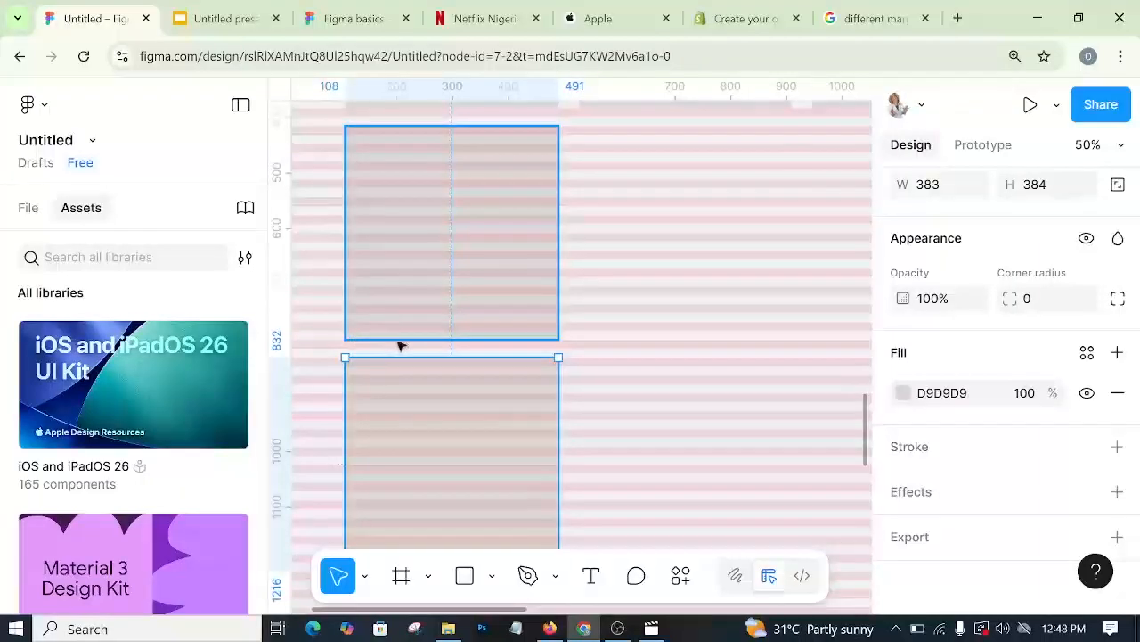
pyautogui.hotkey('shift', '0')
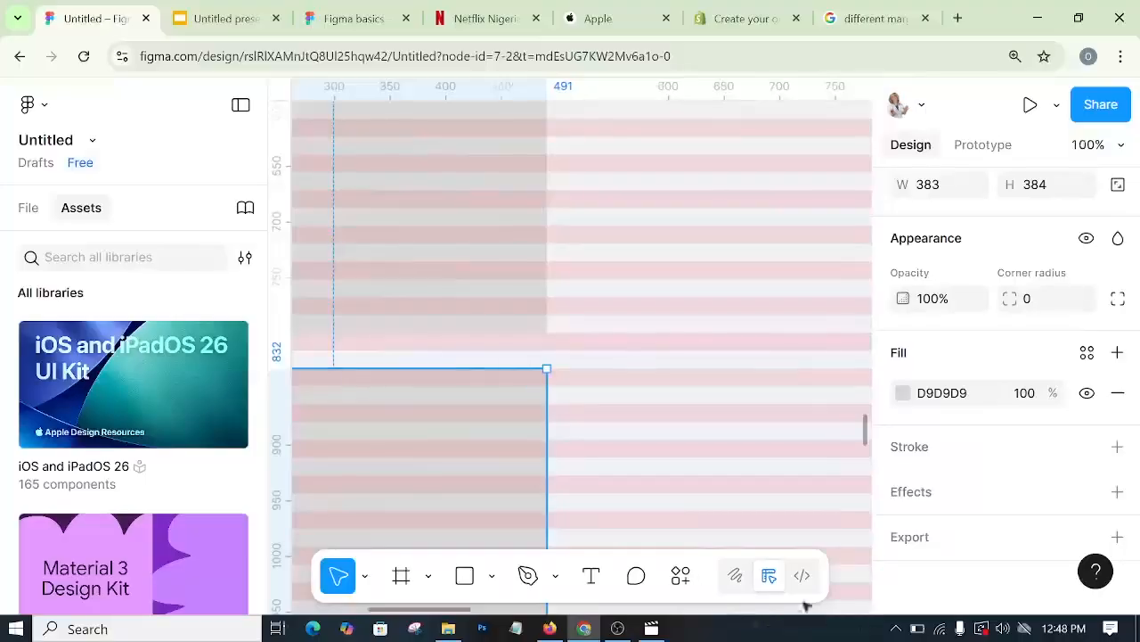
# - Examine the bottom rectangle and the top row against the row guides, then select the Desktop - 3 frame
pyautogui.hscroll(-5, 501, 614)
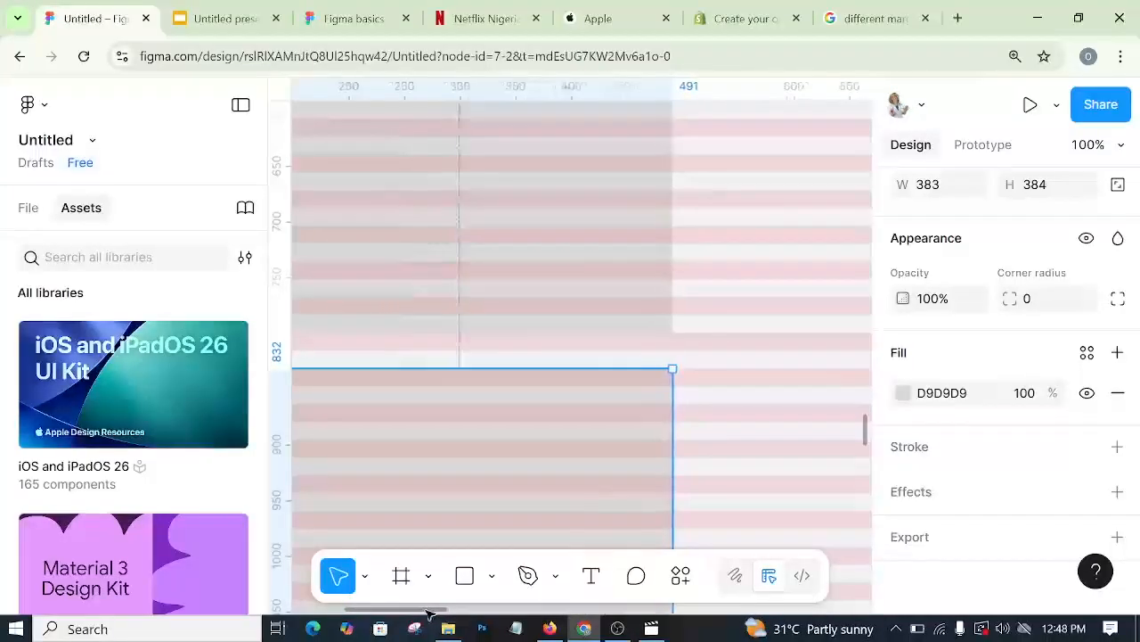
pyautogui.scroll(-5, 575, 407)
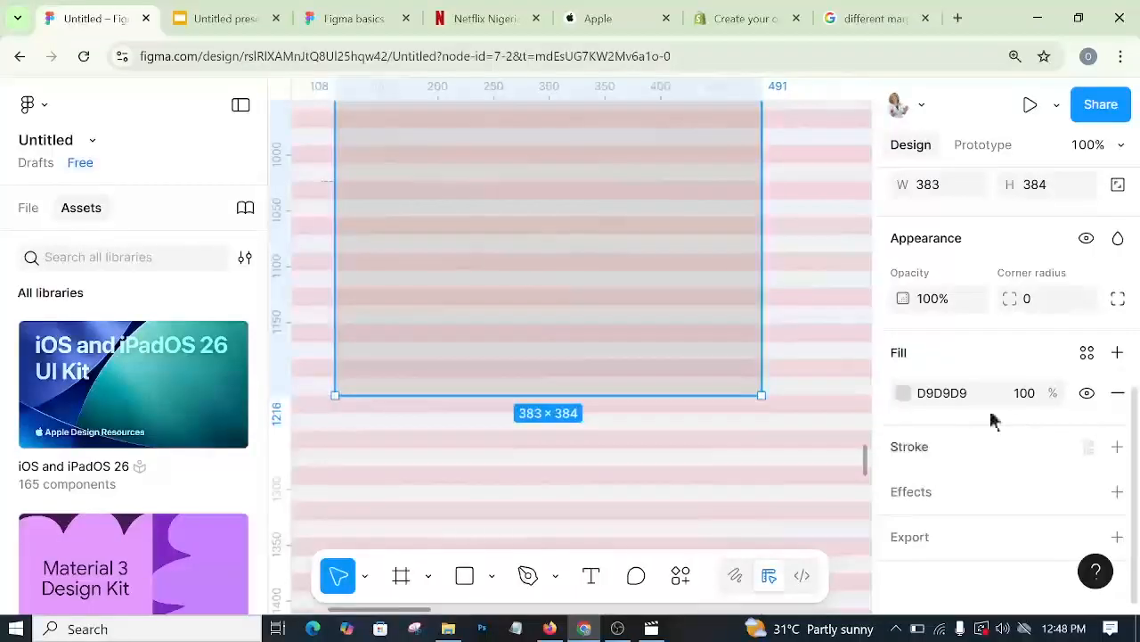
pyautogui.scroll(2, 972, 489)
pyautogui.scroll(-2, 980, 433)
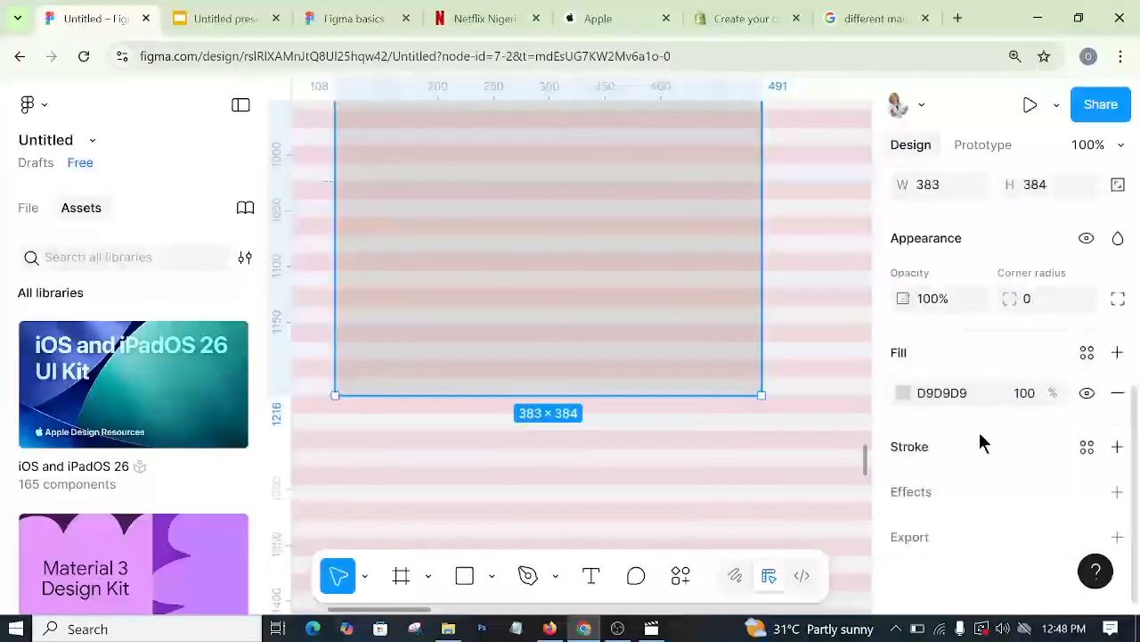
pyautogui.scroll(2, 620, 271)
pyautogui.scroll(12, 552, 255)
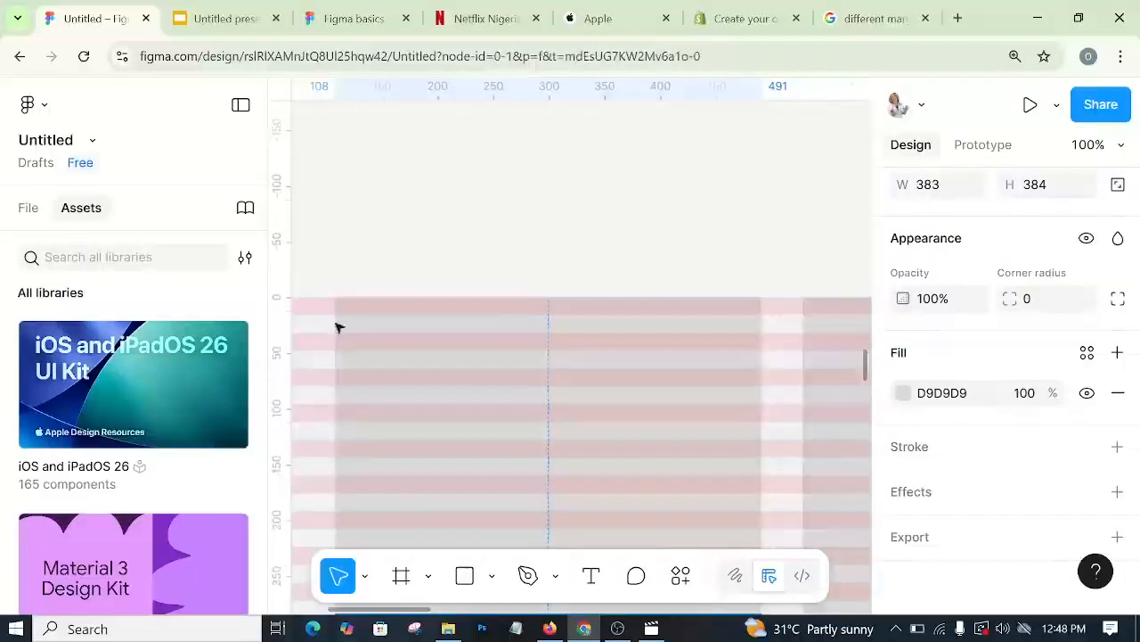
pyautogui.click(538, 267)
pyautogui.press('-')
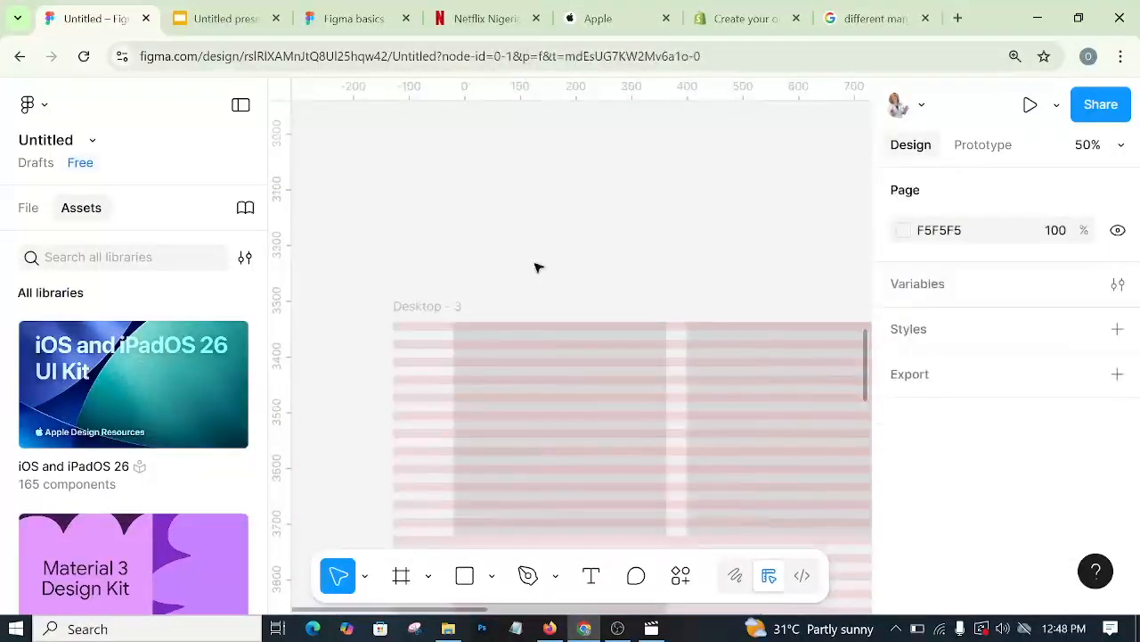
pyautogui.click(427, 308)
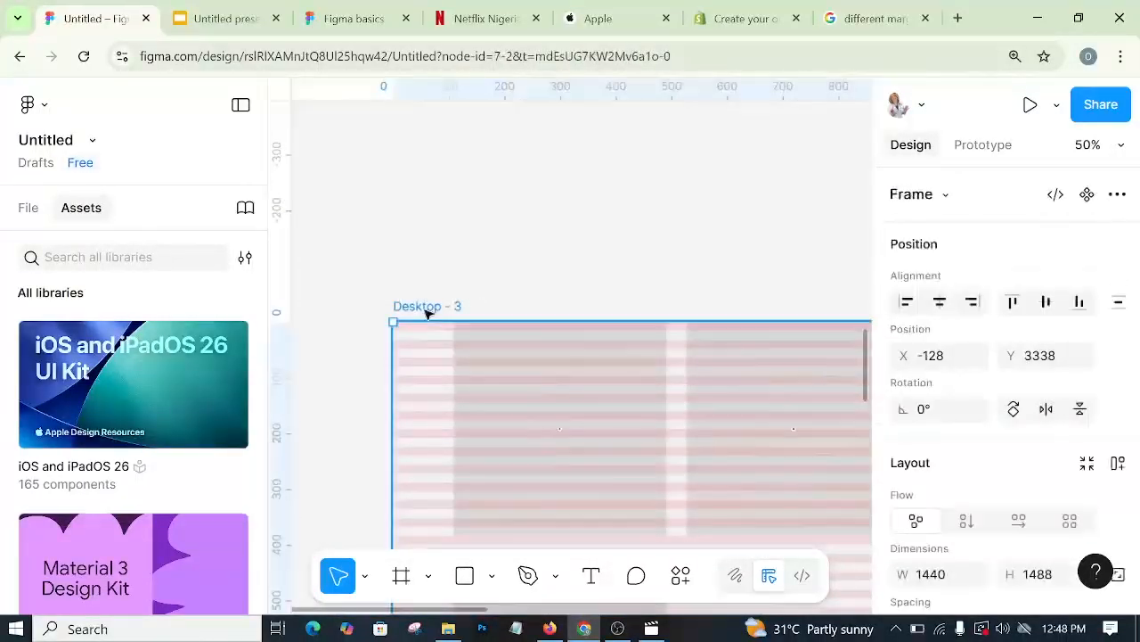
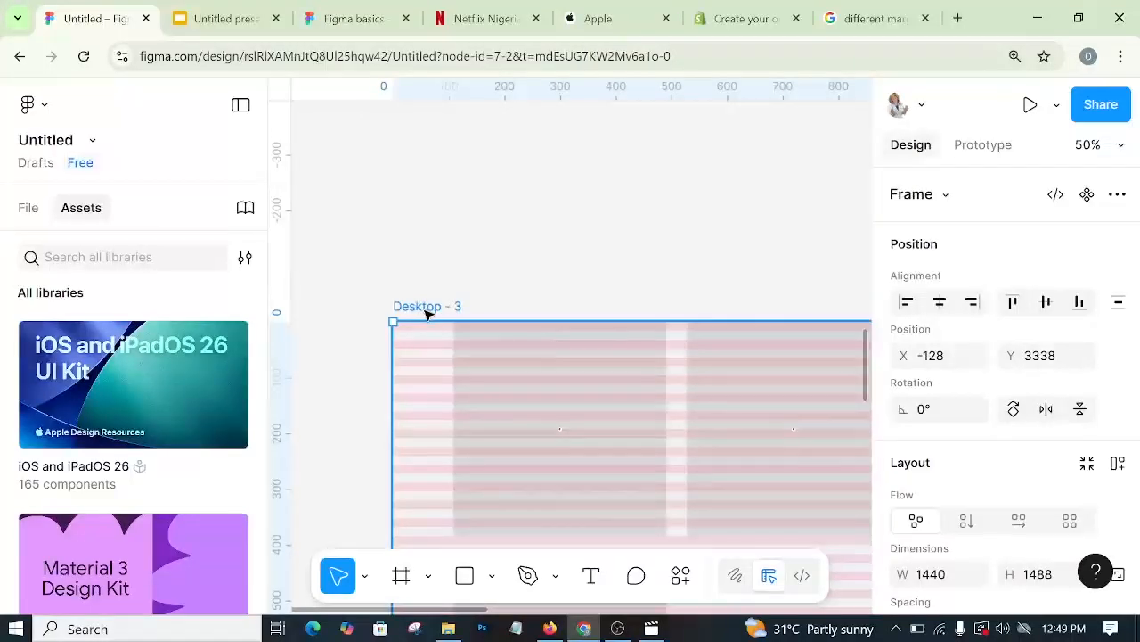
# - Try the canvas zoom options by zooming in to 200%, back out to 100%, and fitting all frames in view
pyautogui.hotkey('shift', '0')
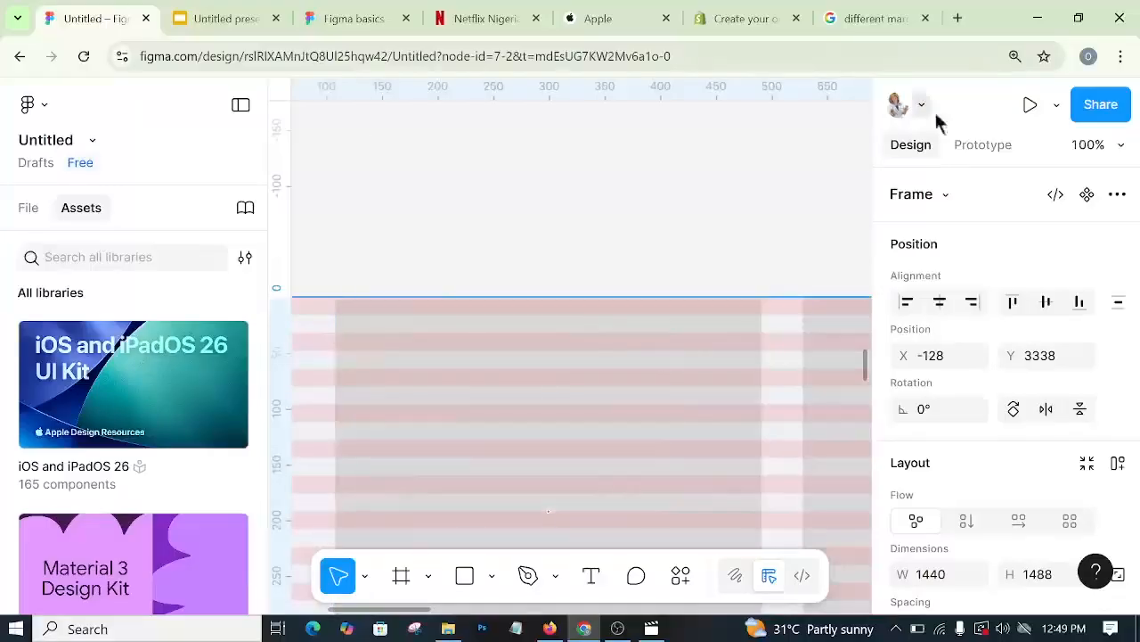
pyautogui.click(1120, 147)
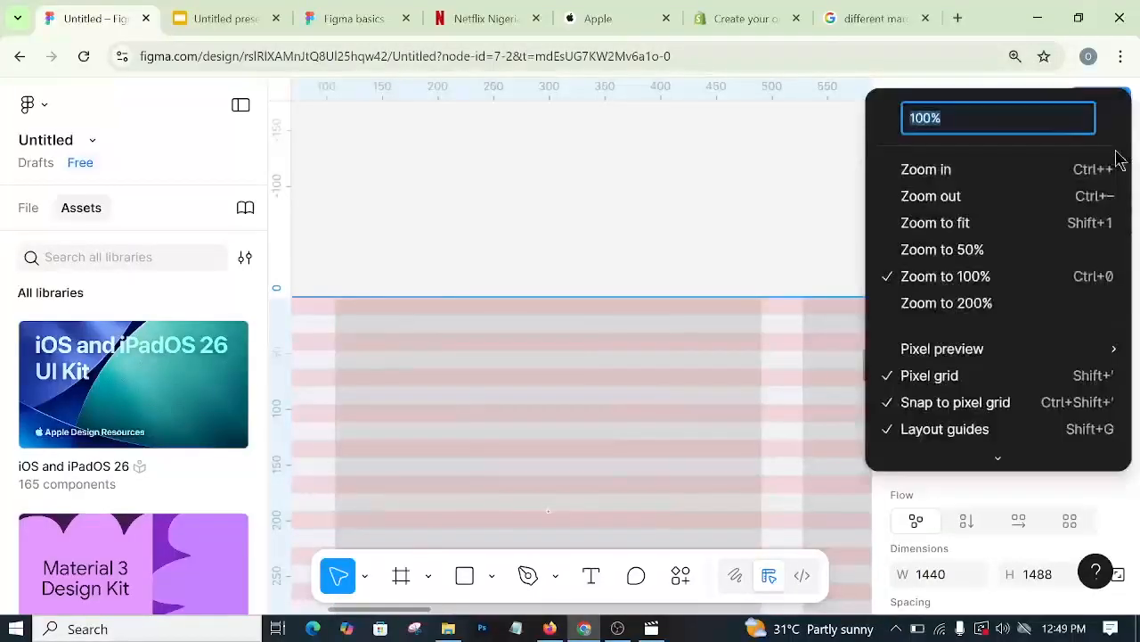
pyautogui.click(937, 178)
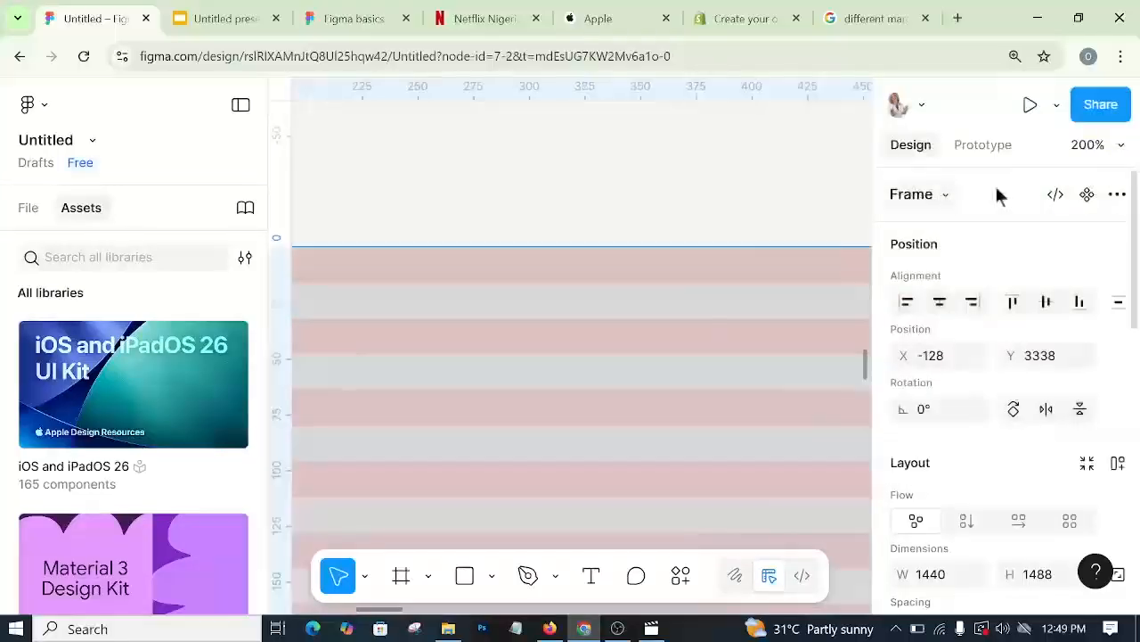
pyautogui.click(1116, 156)
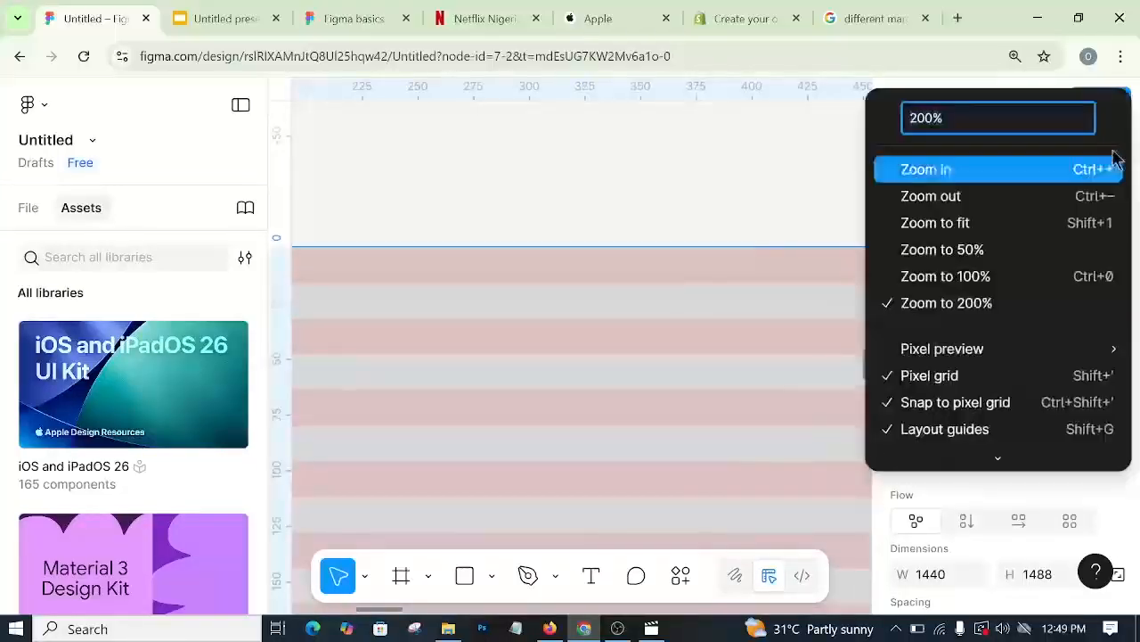
pyautogui.click(987, 206)
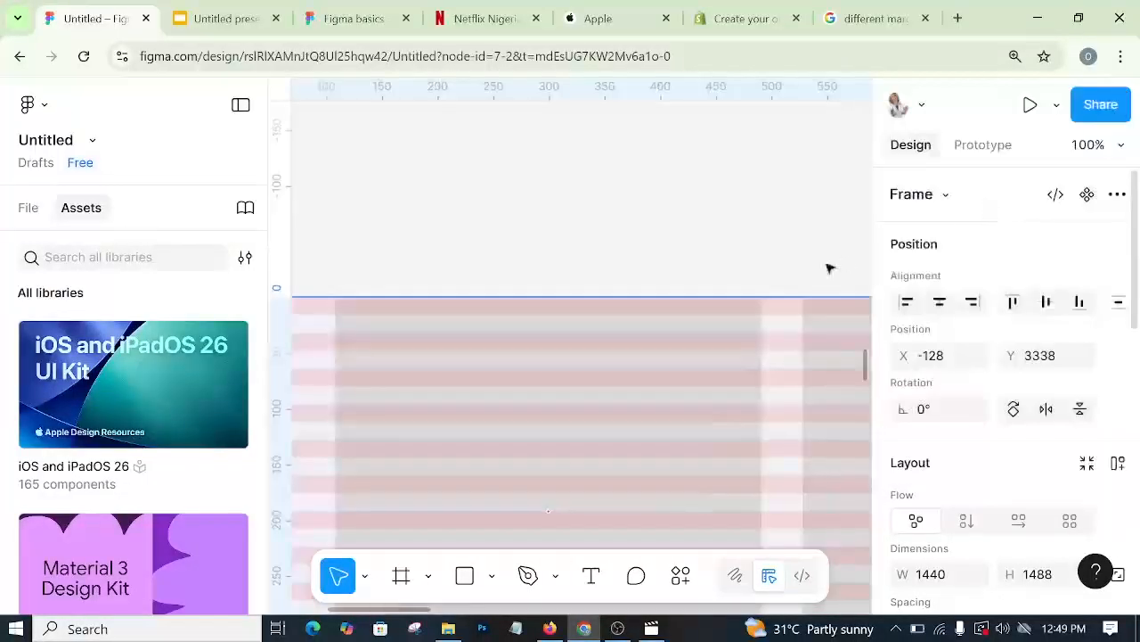
pyautogui.click(1120, 147)
pyautogui.click(1012, 225)
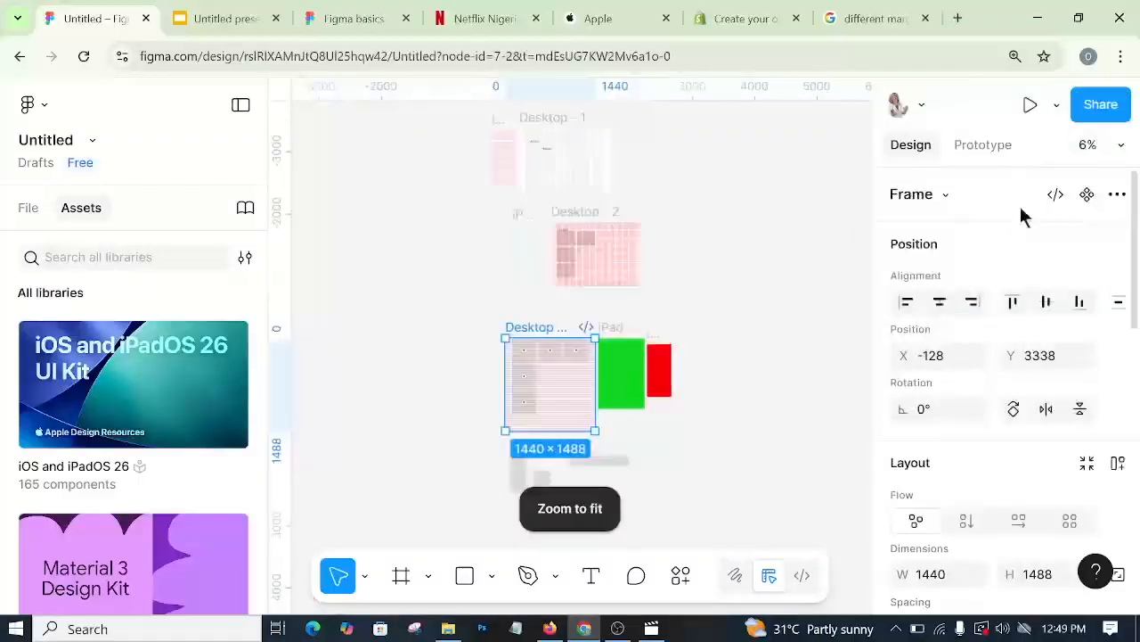
# - Set the canvas zoom to a custom value of 50%
pyautogui.click(1116, 154)
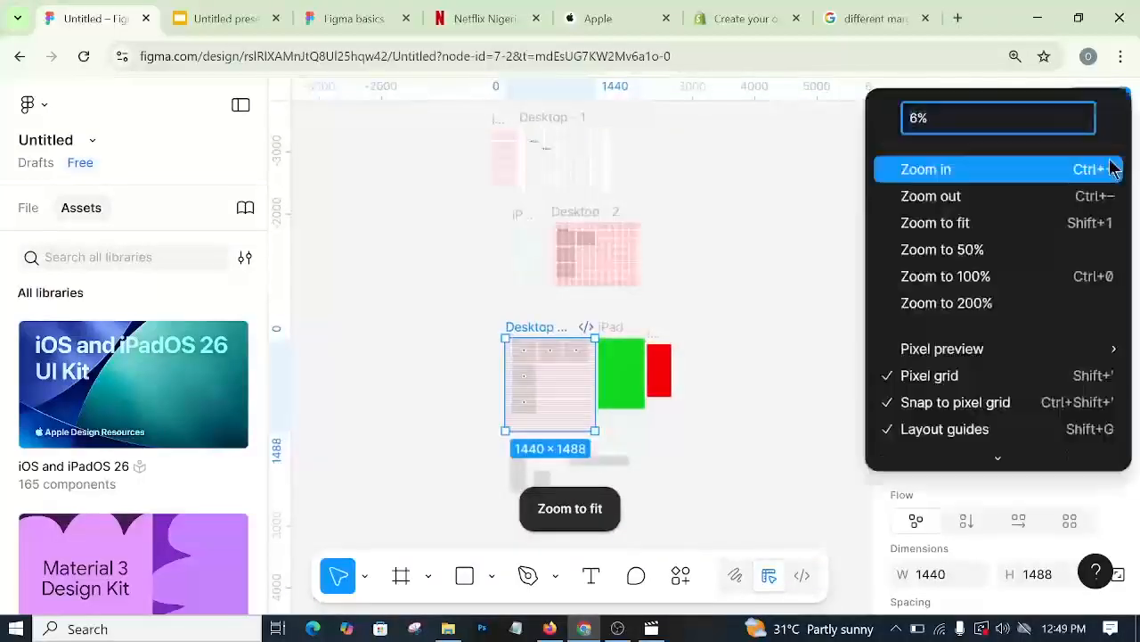
pyautogui.tripleClick(933, 121)
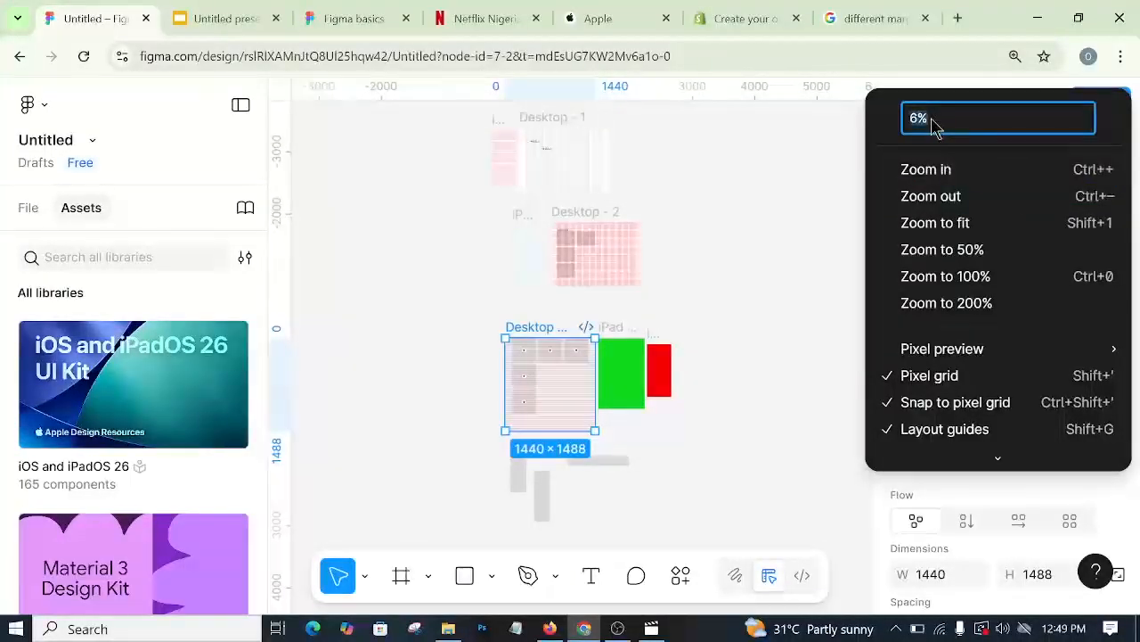
pyautogui.write('50')
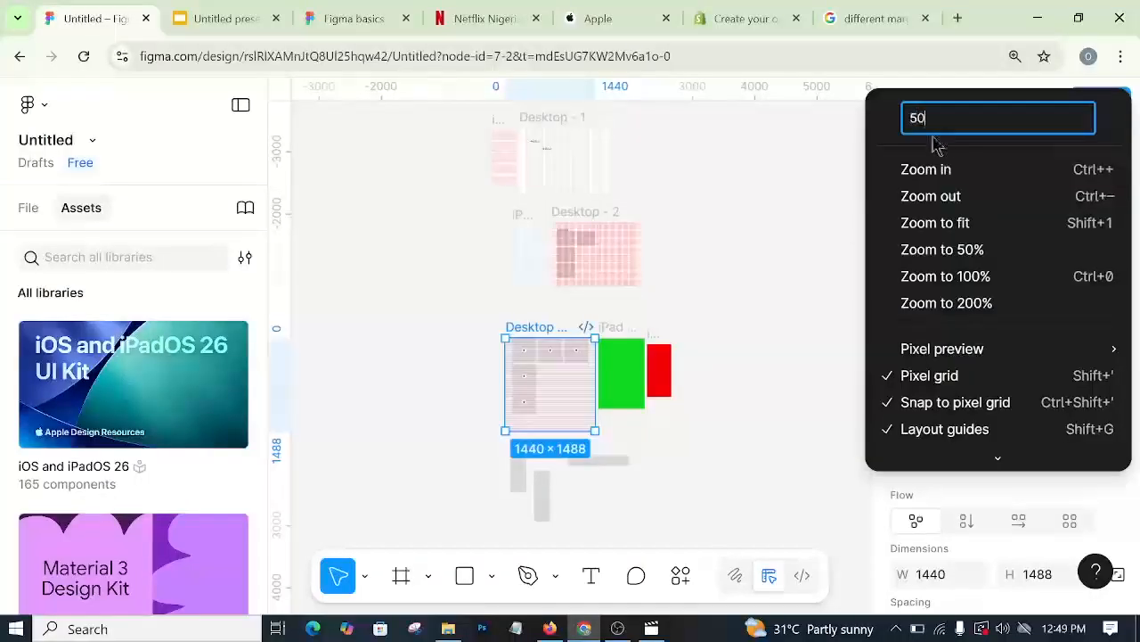
pyautogui.press('Return')
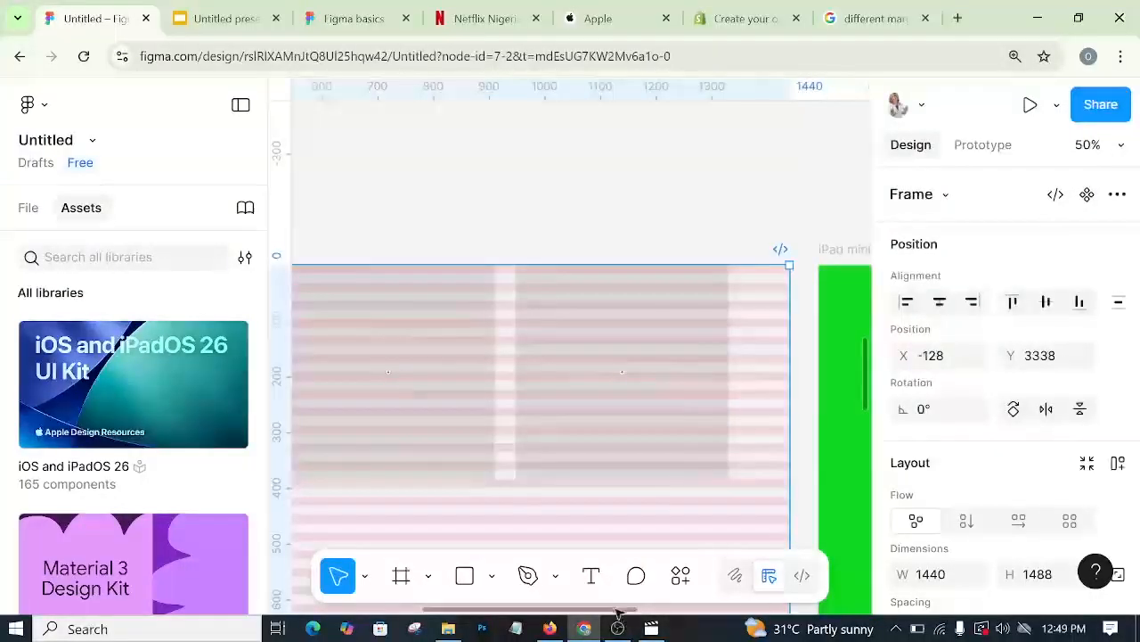
# - Duplicate the second-row rectangle into the middle column of the Desktop - 3 frame at X 528, Y 416
pyautogui.moveTo(612, 611); pyautogui.dragTo(473, 591)
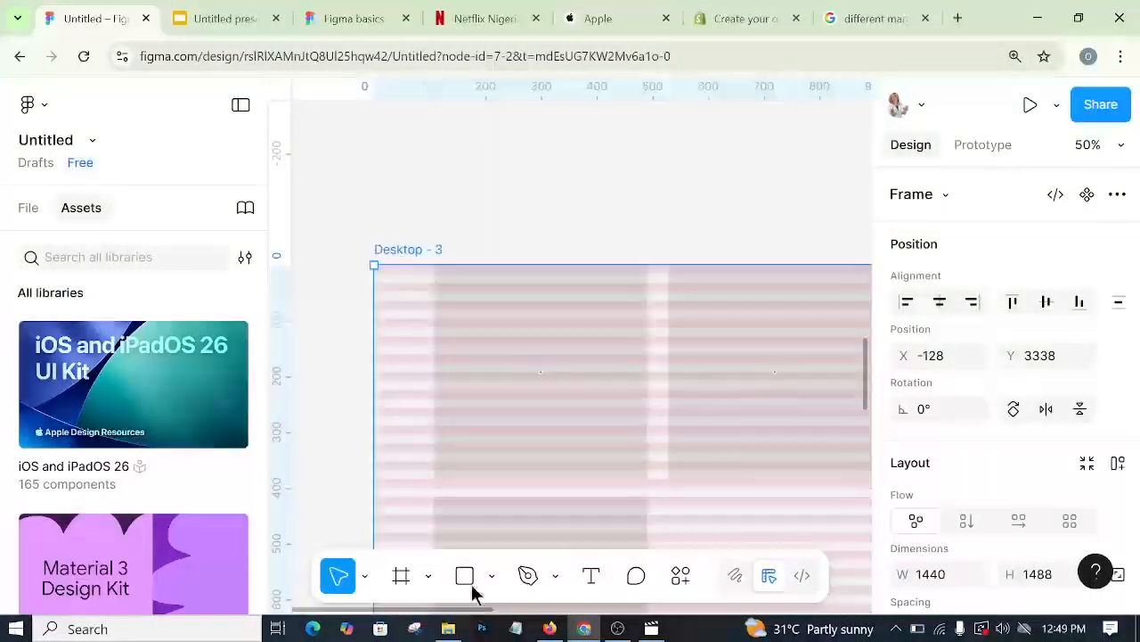
pyautogui.scroll(-5, 705, 306)
pyautogui.click(620, 309)
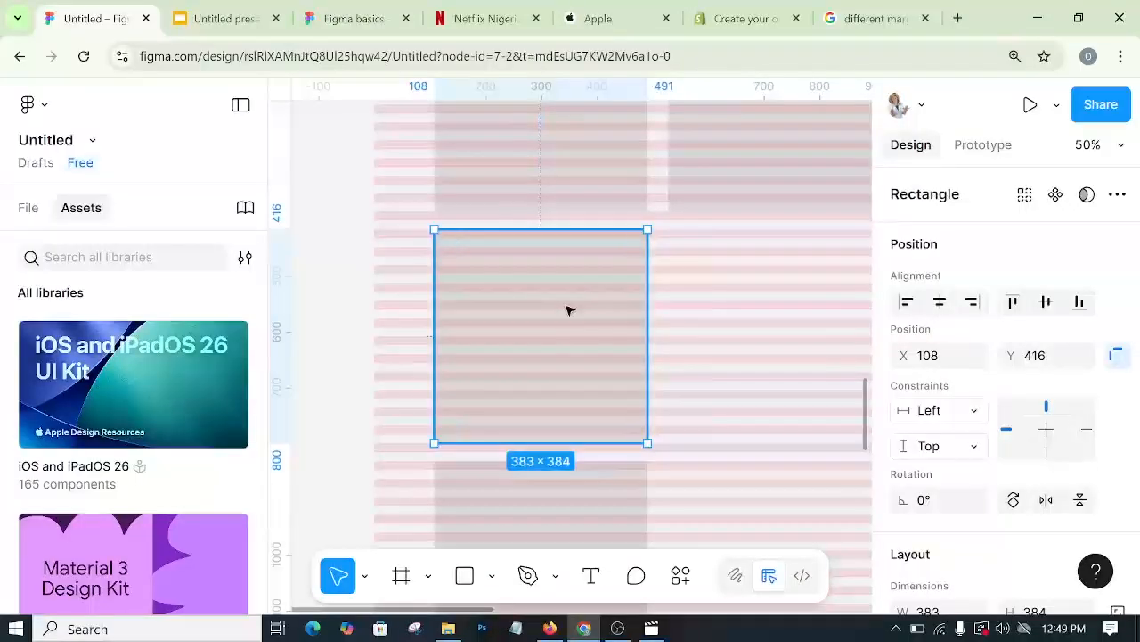
pyautogui.moveTo(568, 311); pyautogui.dragTo(803, 312)
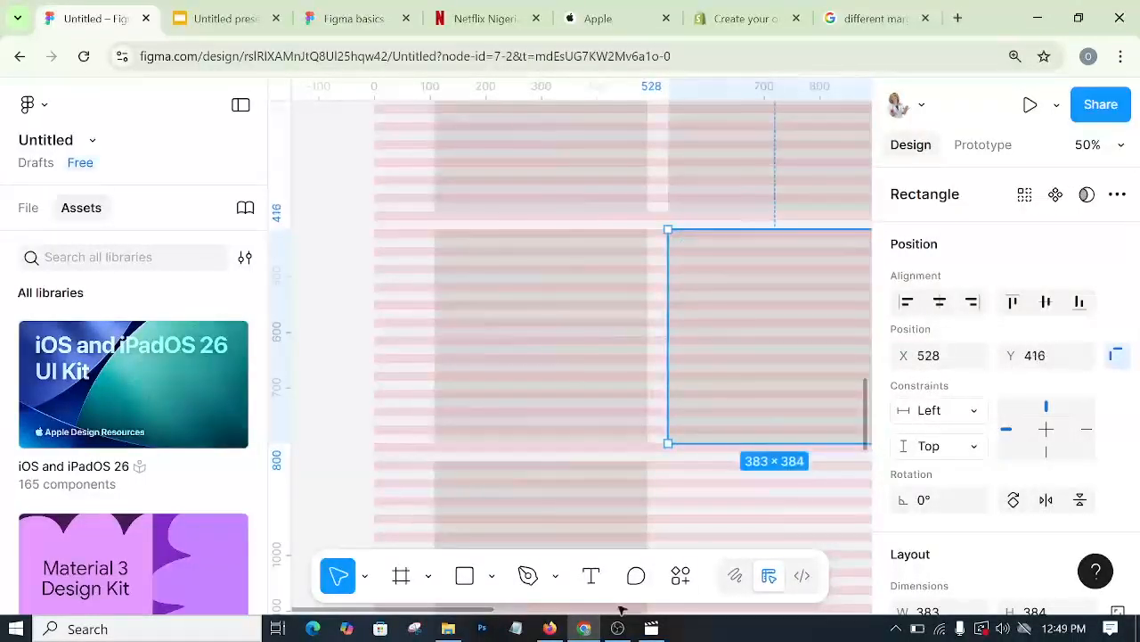
# - Duplicate the middle rectangle of the second row straight down into the third row at X 528, Y 832
pyautogui.moveTo(470, 616); pyautogui.dragTo(530, 615)
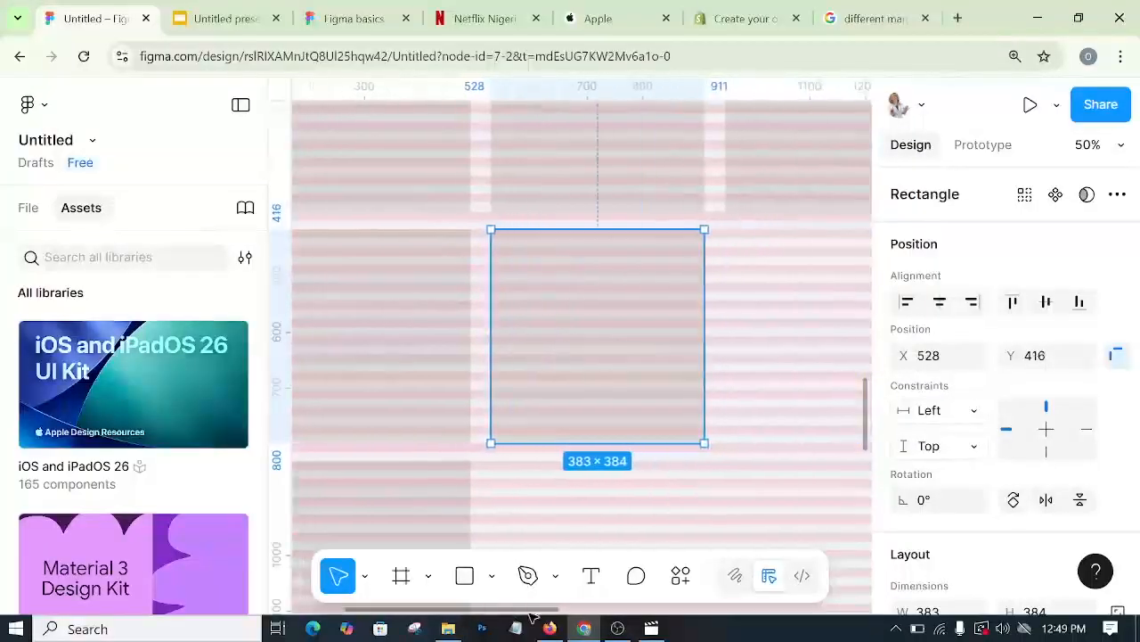
pyautogui.click(804, 371)
pyautogui.click(667, 329)
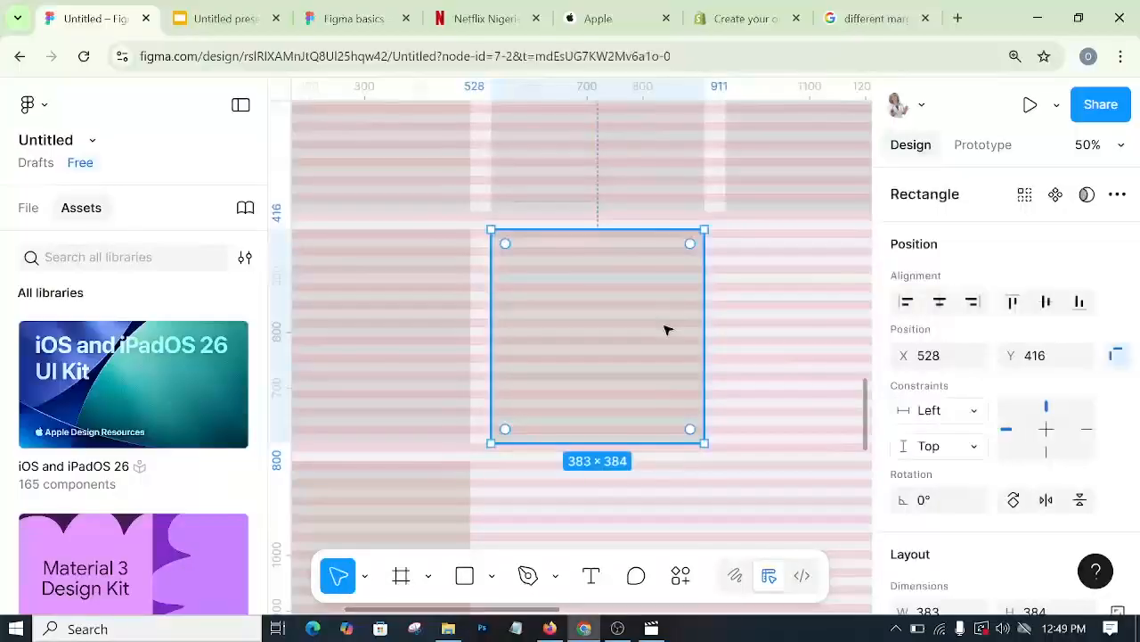
pyautogui.moveTo(667, 330); pyautogui.dragTo(667, 564)
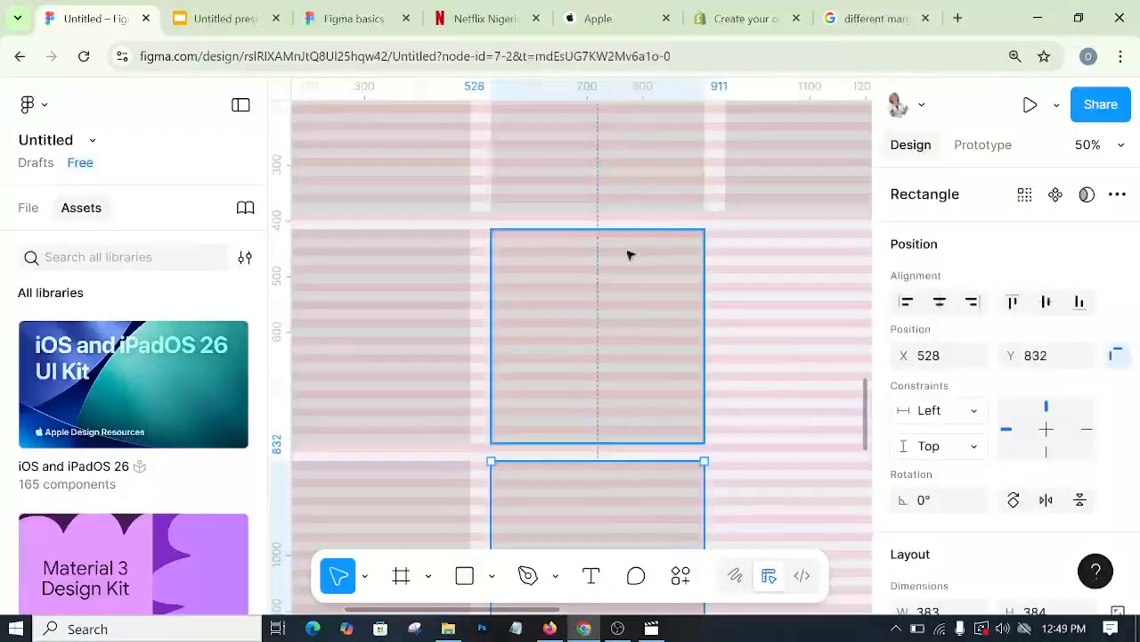
# - Review the spacing of the grey rectangles against the row guides across the whole Desktop - 3 frame
pyautogui.click(622, 299)
pyautogui.scroll(3, 576, 311)
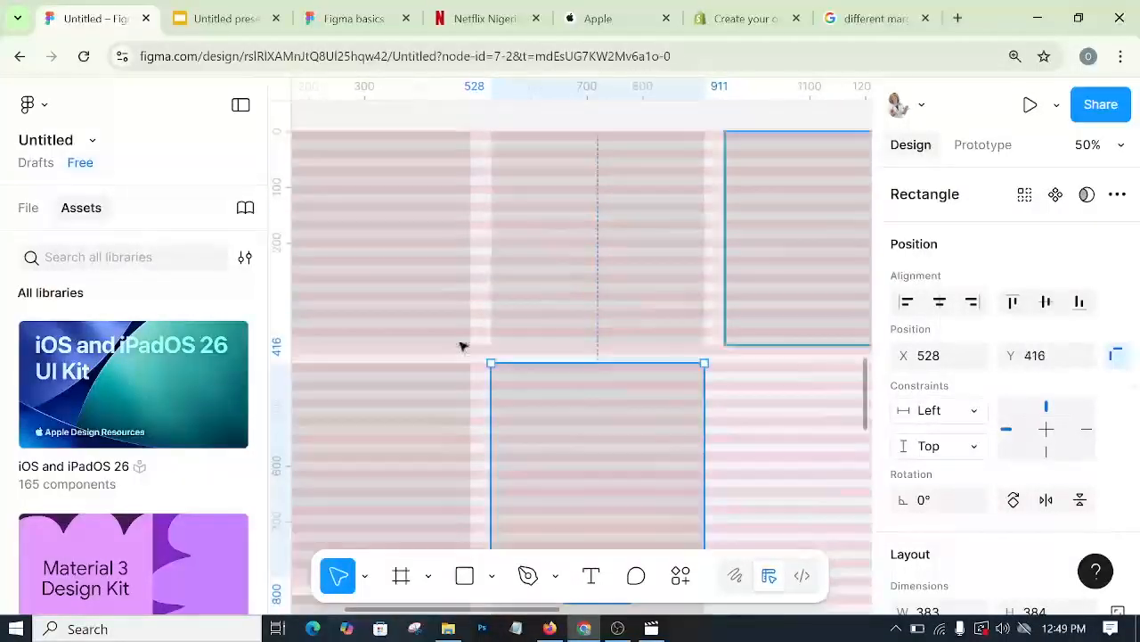
pyautogui.scroll(6, 462, 346)
pyautogui.scroll(-6, 625, 397)
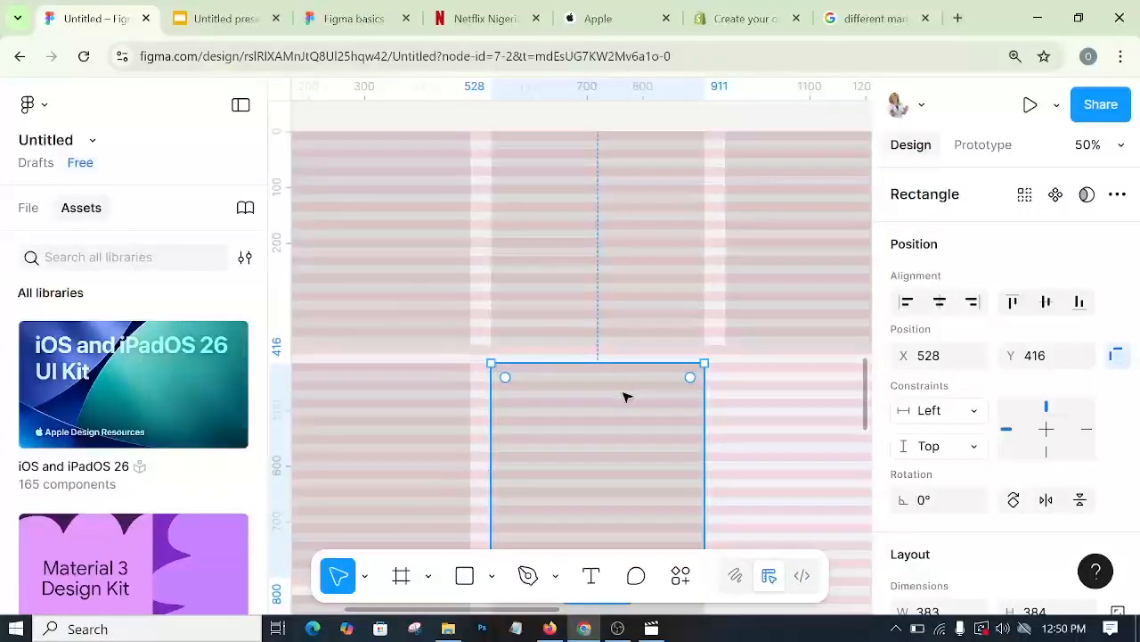
pyautogui.press('-')
pyautogui.click(759, 377)
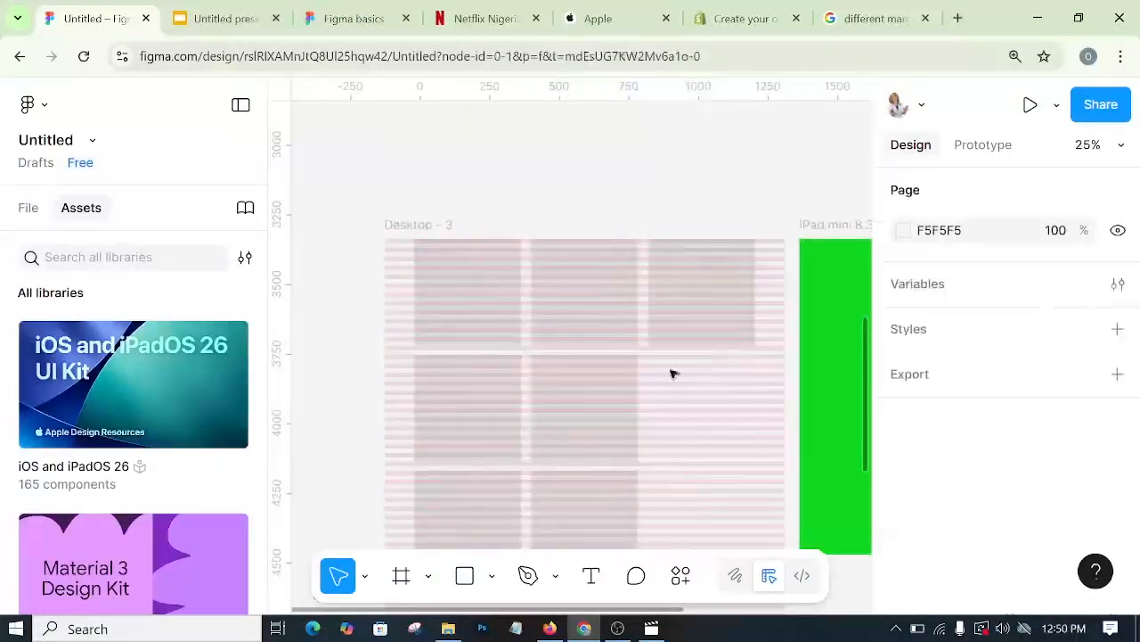
pyautogui.scroll(-3, 588, 375)
pyautogui.scroll(-3, 535, 356)
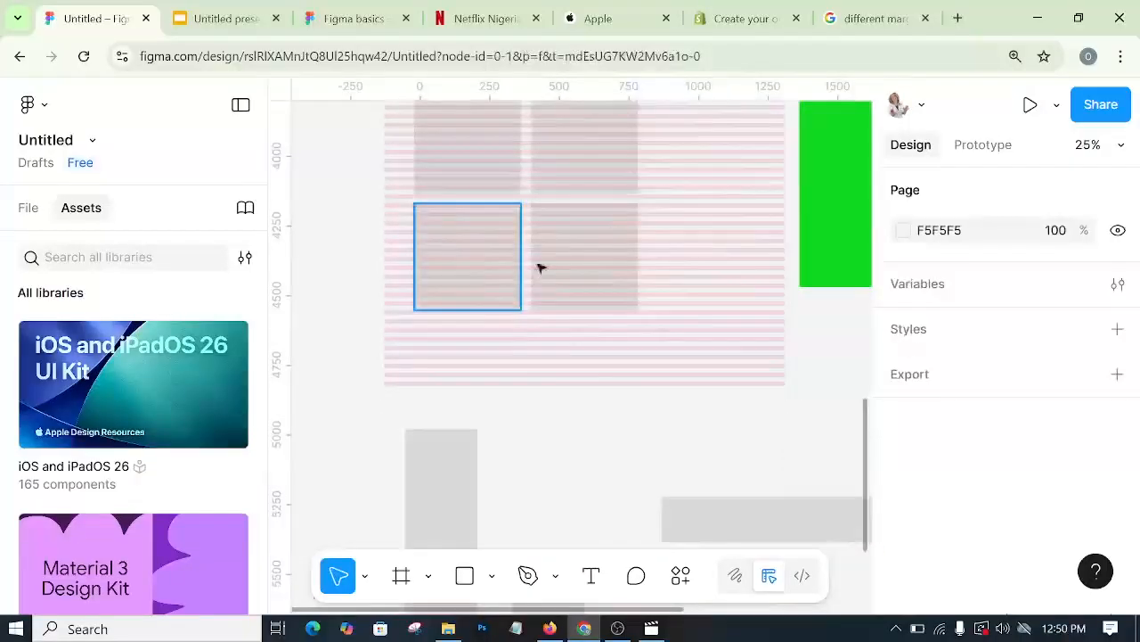
pyautogui.click(681, 579)
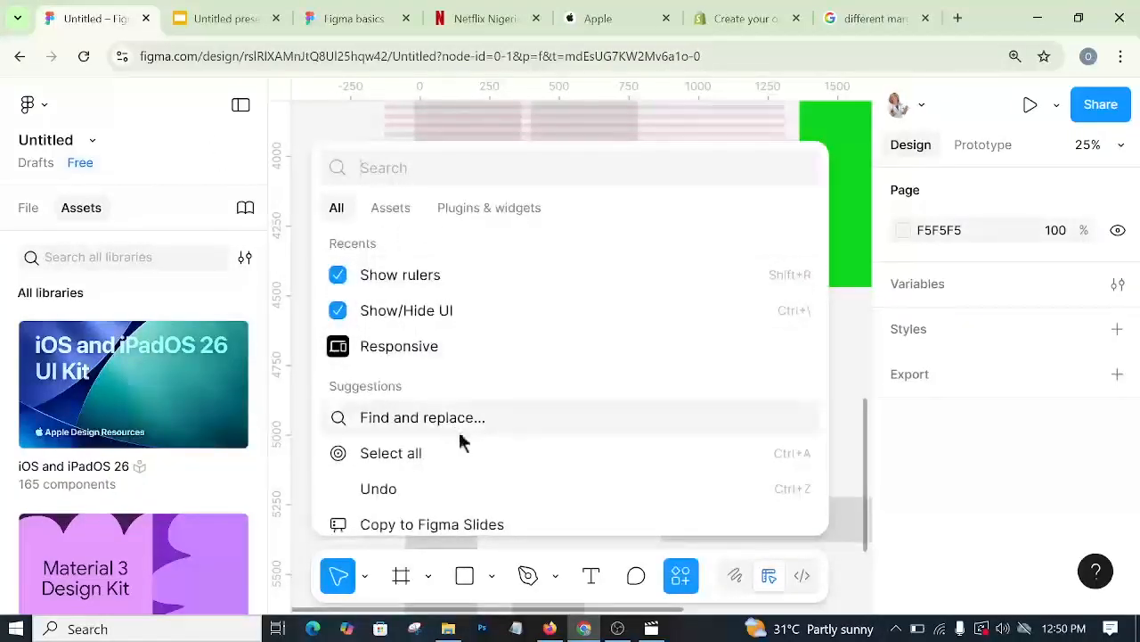
pyautogui.scroll(-2, 533, 472)
pyautogui.scroll(2, 428, 440)
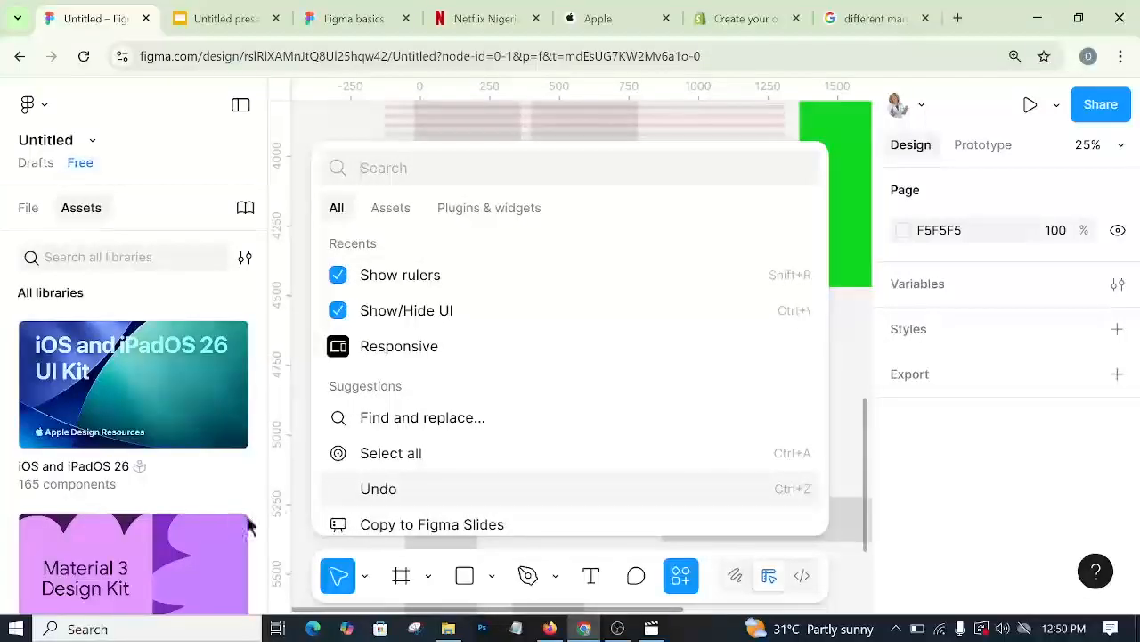
pyautogui.press('Escape')
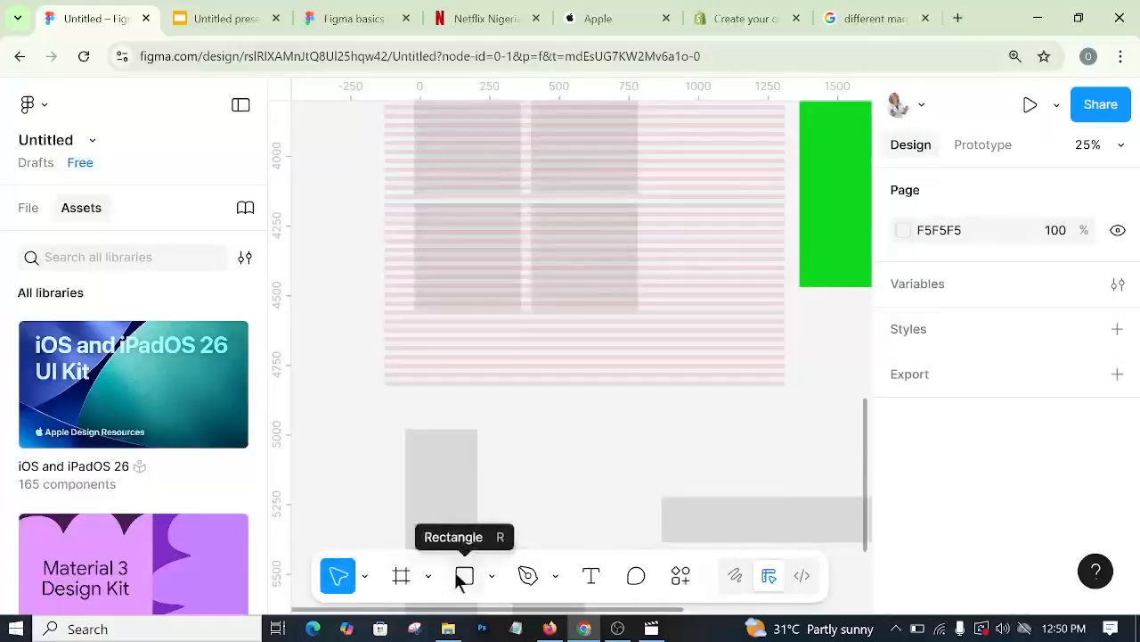
# - Search the available actions for RULER
pyautogui.click(682, 579)
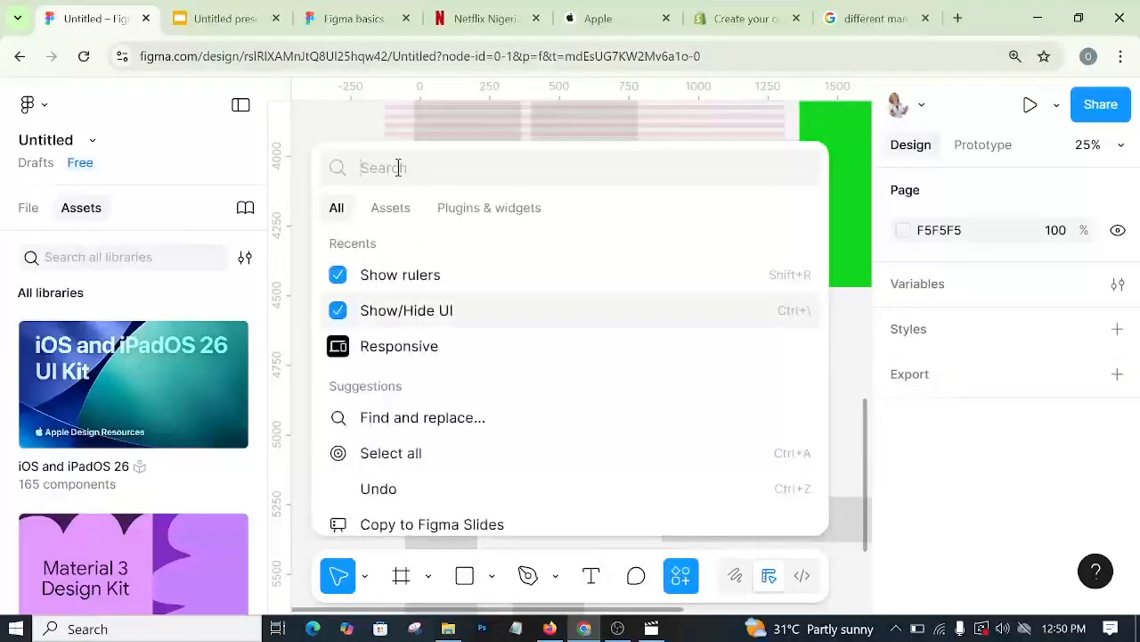
pyautogui.write('RUL')
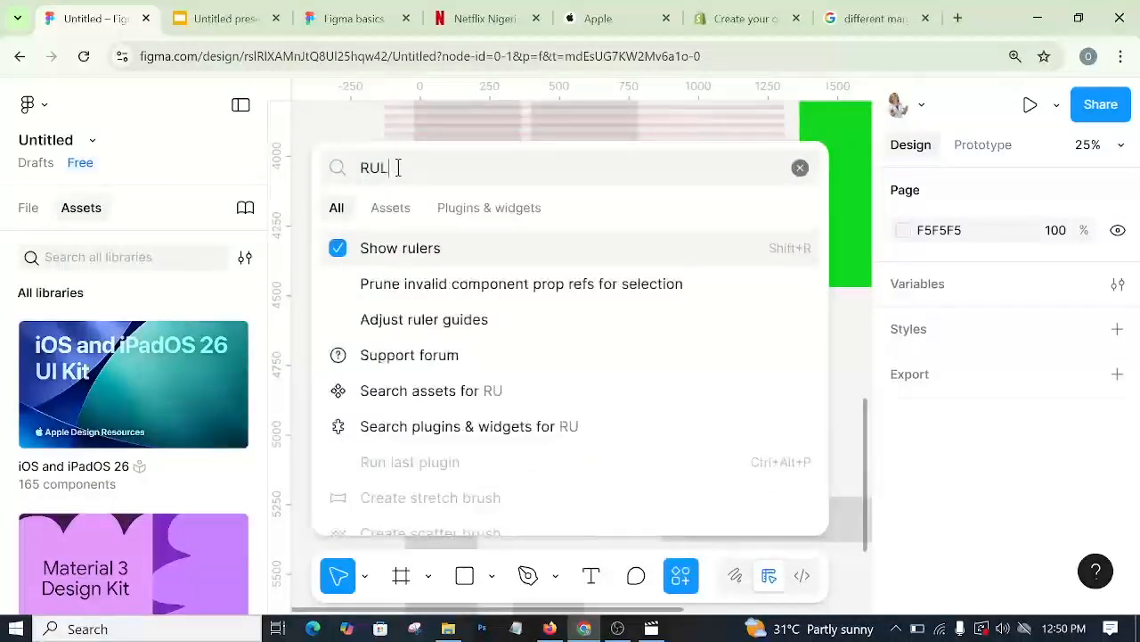
pyautogui.write('ER')
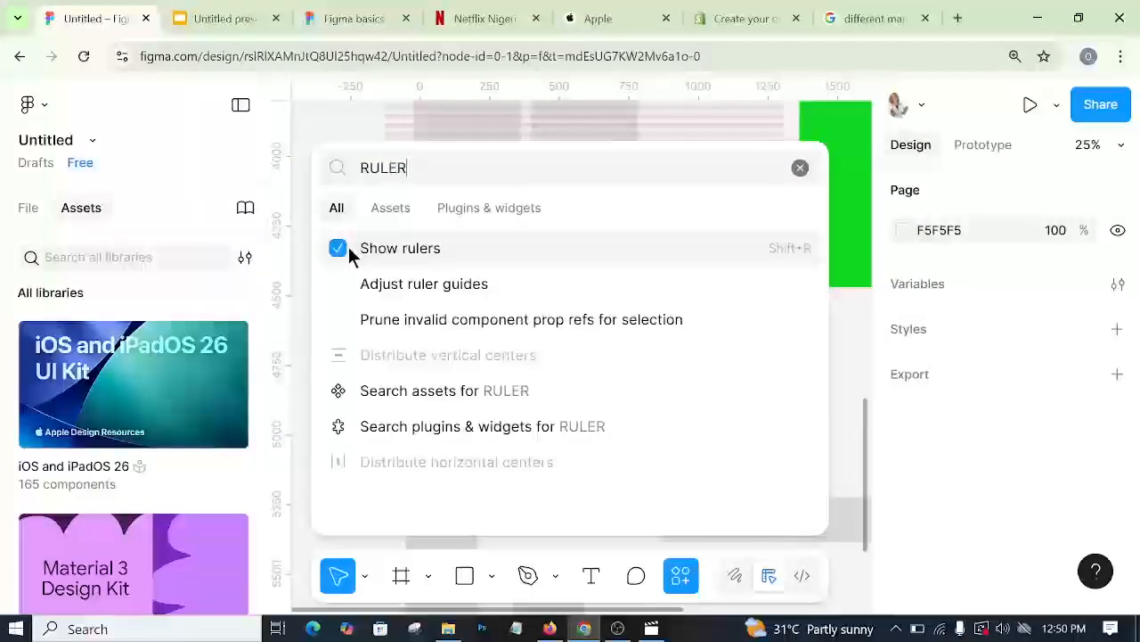
pyautogui.click(617, 628)
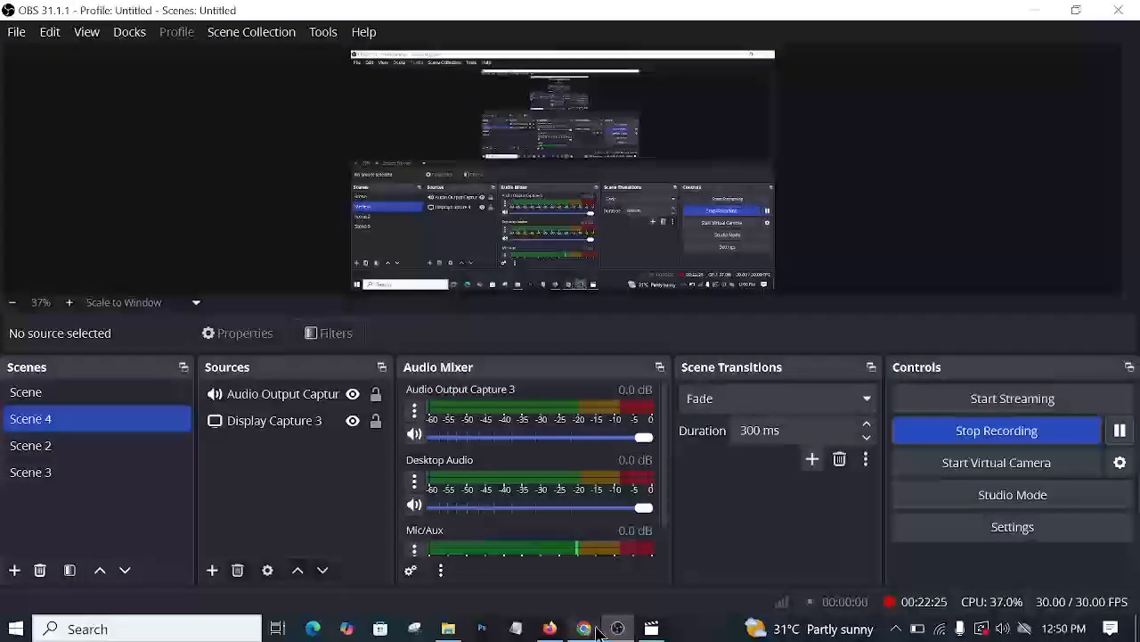
pyautogui.click(584, 628)
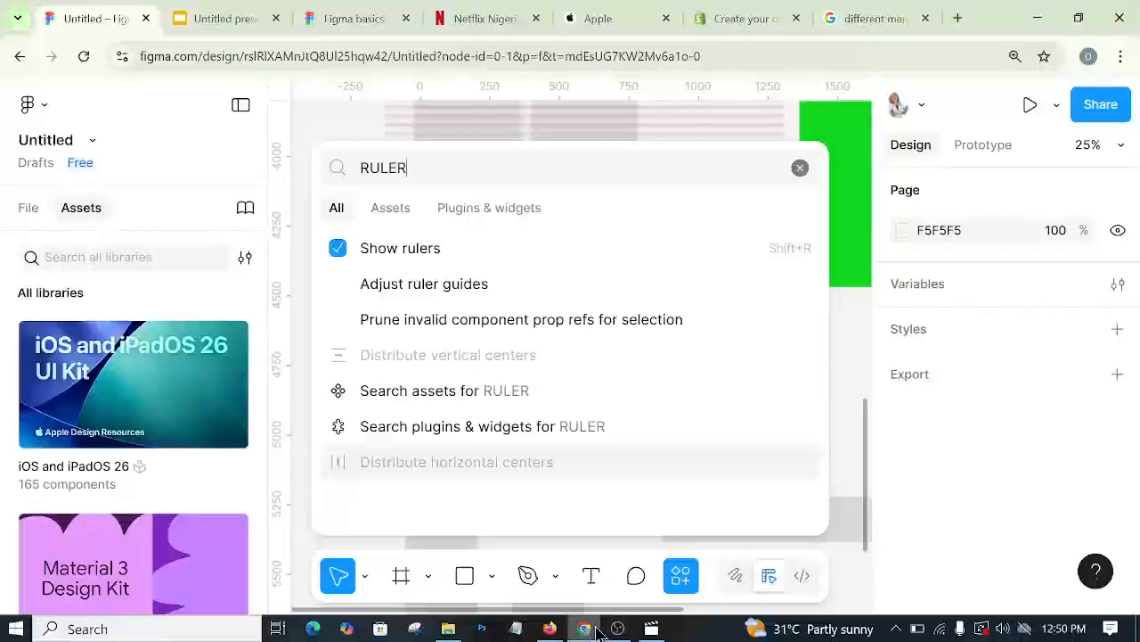
# - Add a vertical ruler guide along the first column's left edge and horizontal guides under the second and third rows of Desktop - 3 rectangles
pyautogui.click(314, 131)
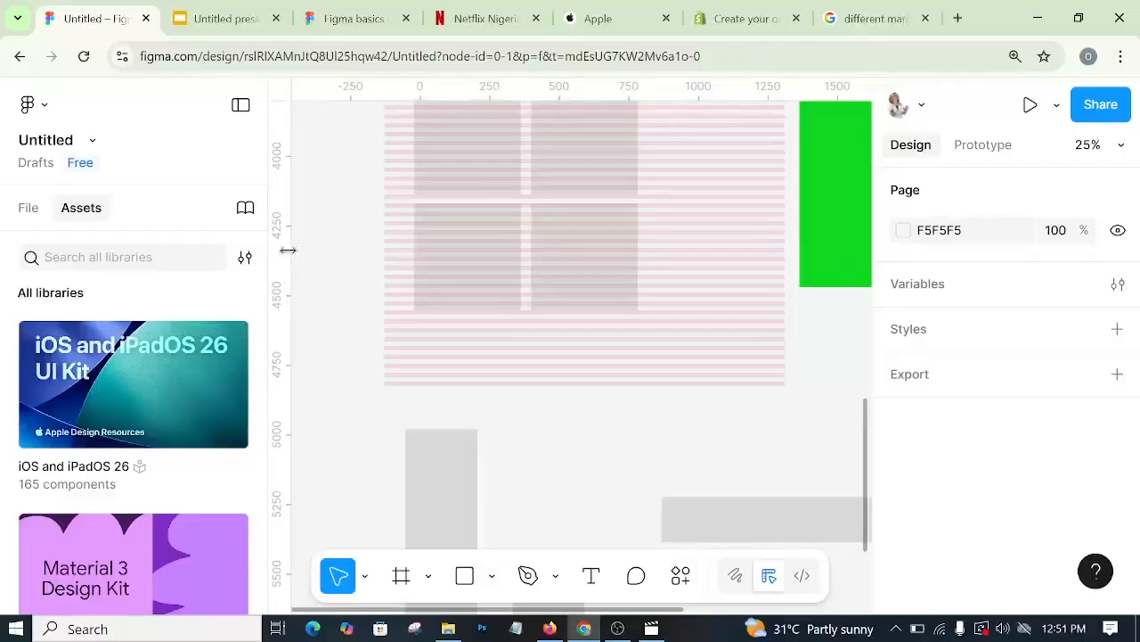
pyautogui.moveTo(288, 251); pyautogui.dragTo(412, 261)
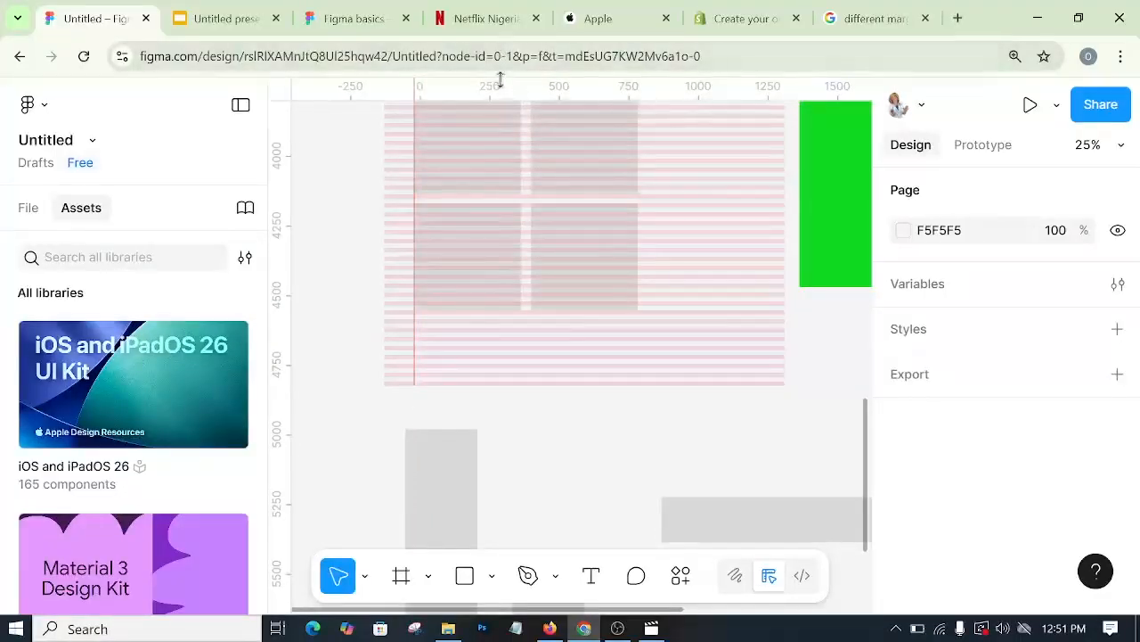
pyautogui.moveTo(500, 89); pyautogui.dragTo(499, 311)
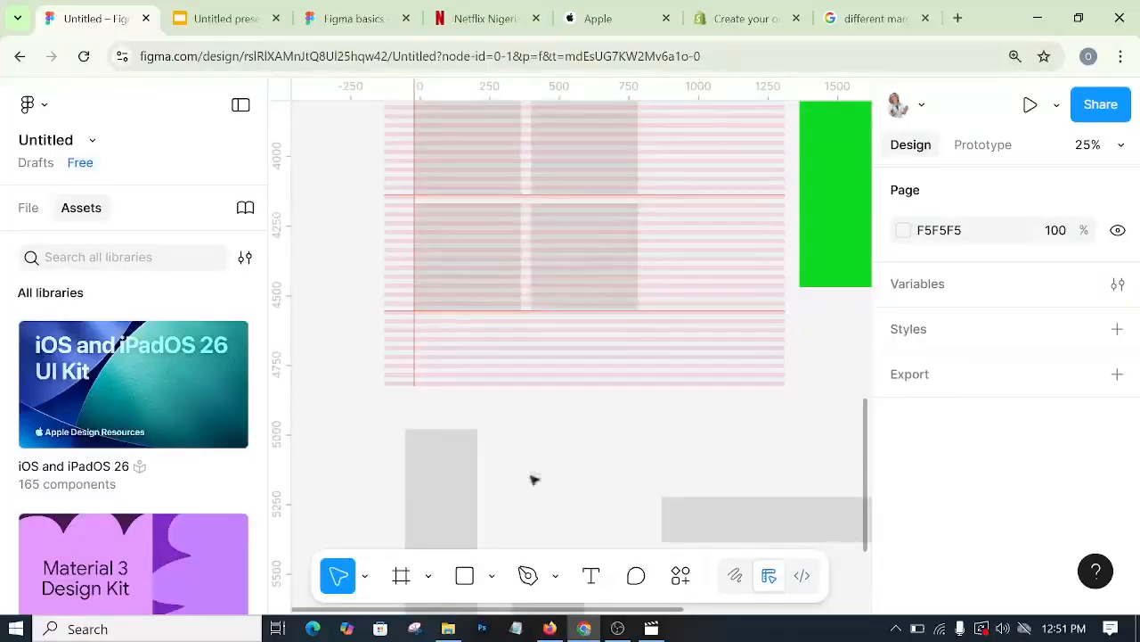
# - Find the Show rulers action and toggle ruler visibility, leaving the rulers and their guides hidden
pyautogui.click(688, 575)
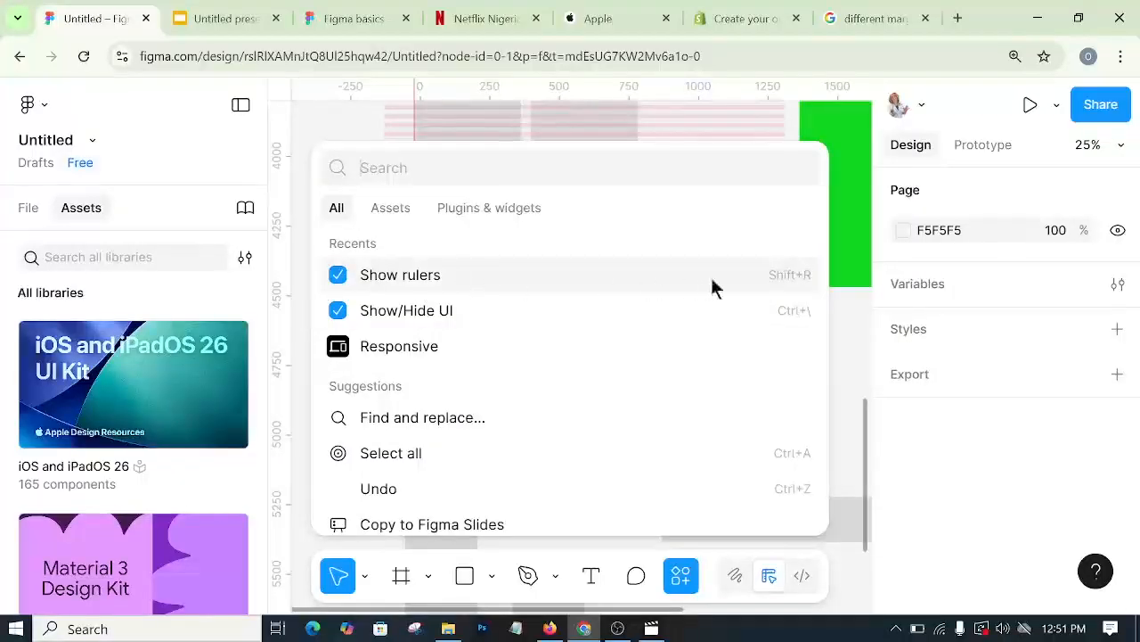
pyautogui.click(356, 125)
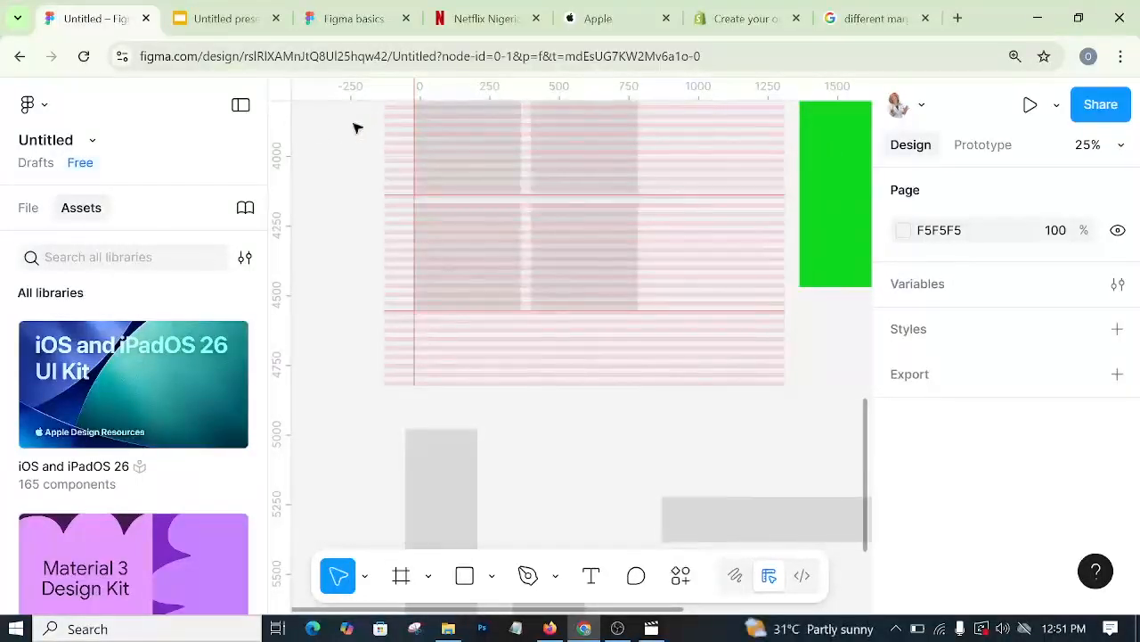
pyautogui.hotkey('shift', 'r')
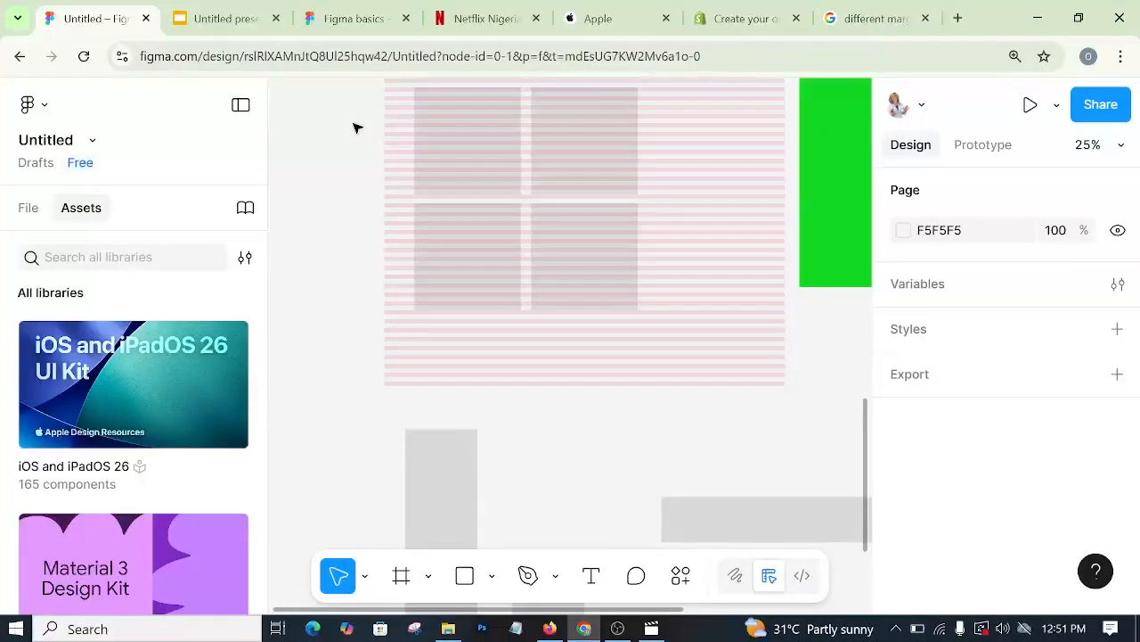
pyautogui.hotkey('shift', 'r')
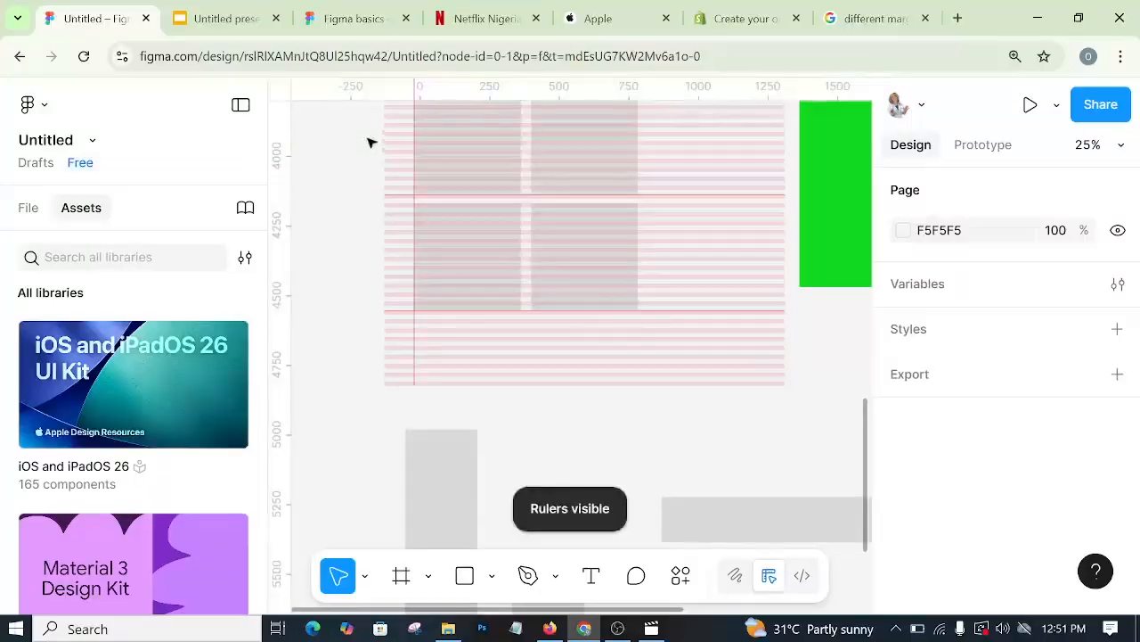
pyautogui.scroll(5, 499, 262)
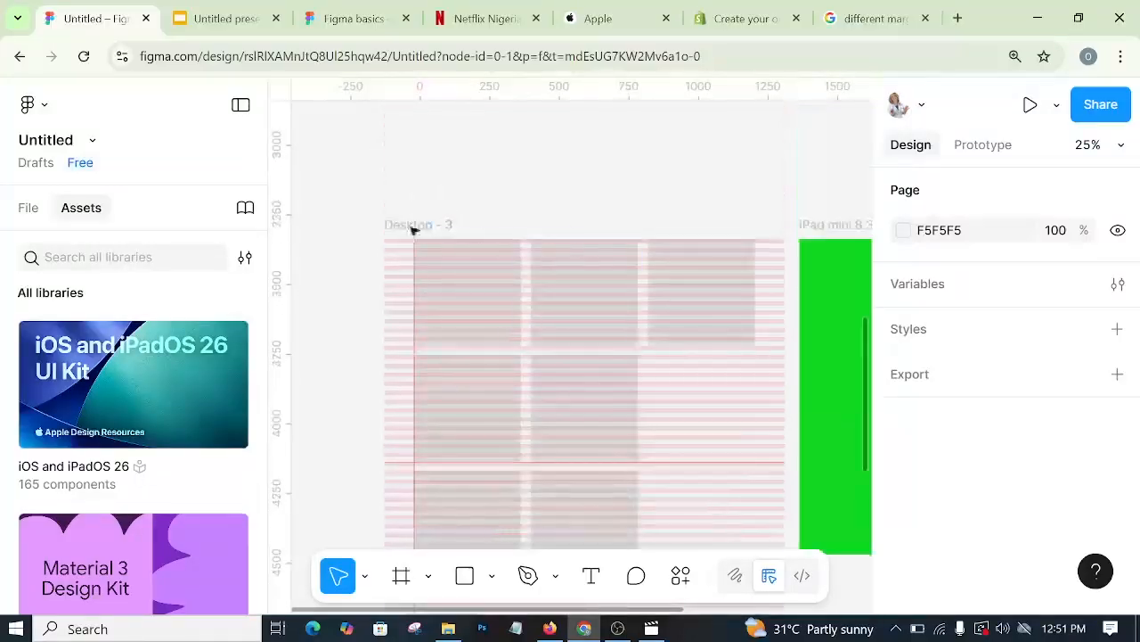
pyautogui.scroll(-2, 463, 253)
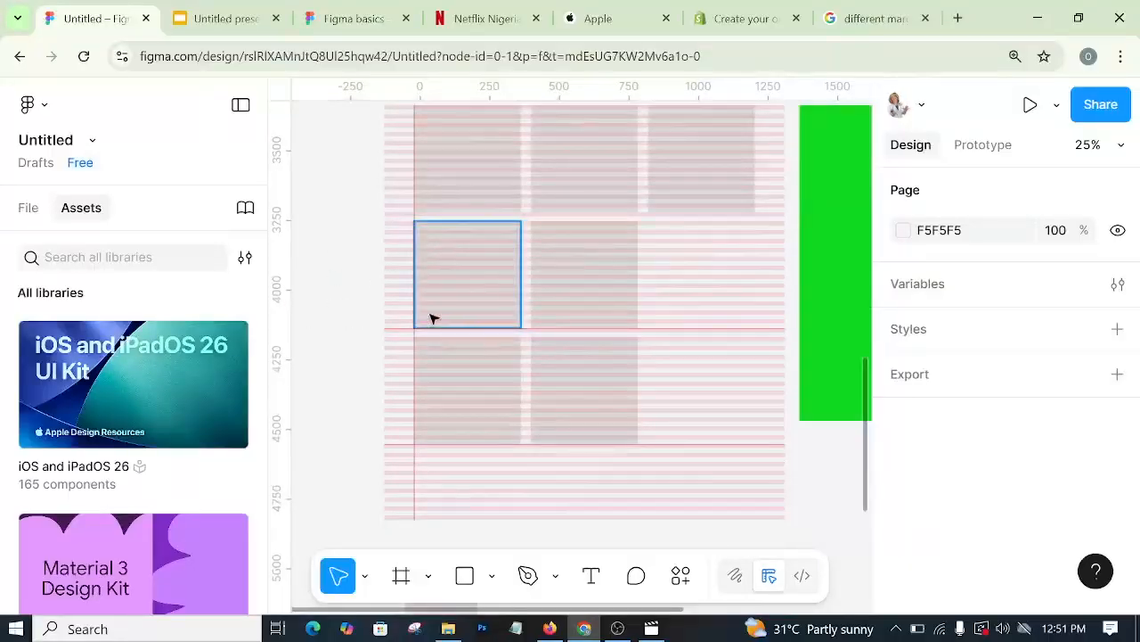
pyautogui.hotkey('shift', 'r')
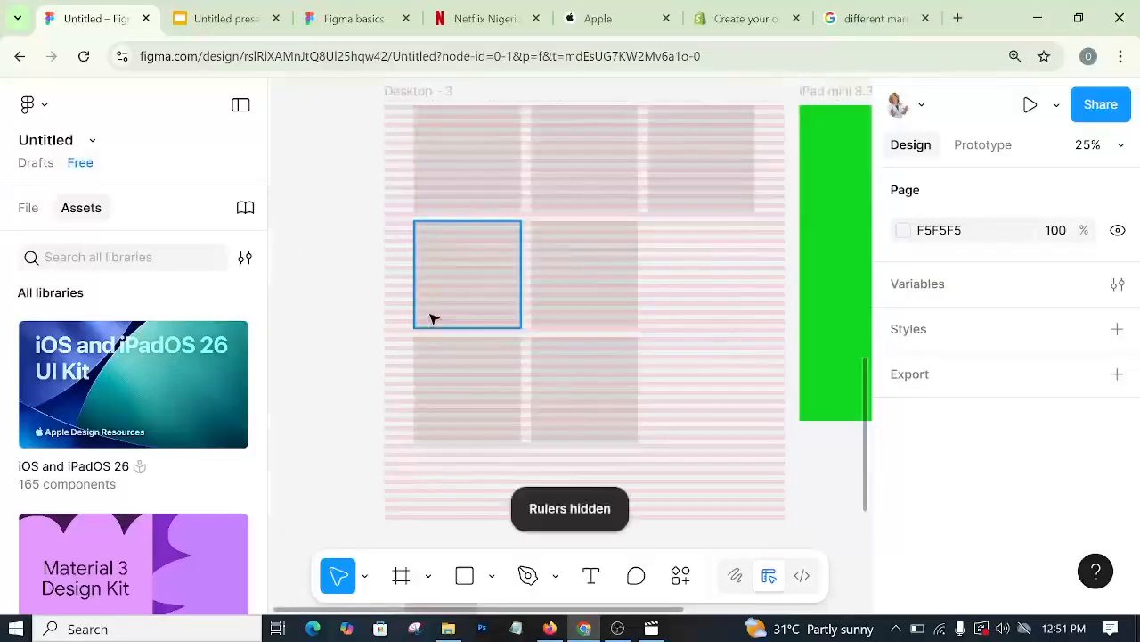
pyautogui.scroll(2, 481, 360)
pyautogui.scroll(-3, 481, 361)
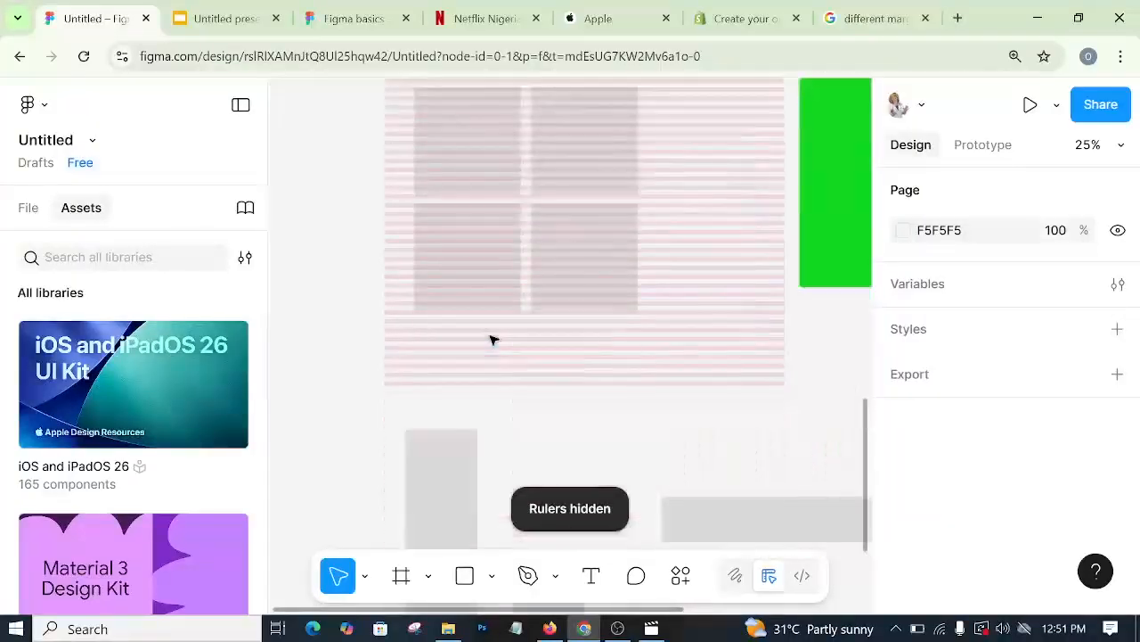
pyautogui.scroll(4, 491, 338)
pyautogui.scroll(-3, 491, 339)
pyautogui.scroll(2, 493, 339)
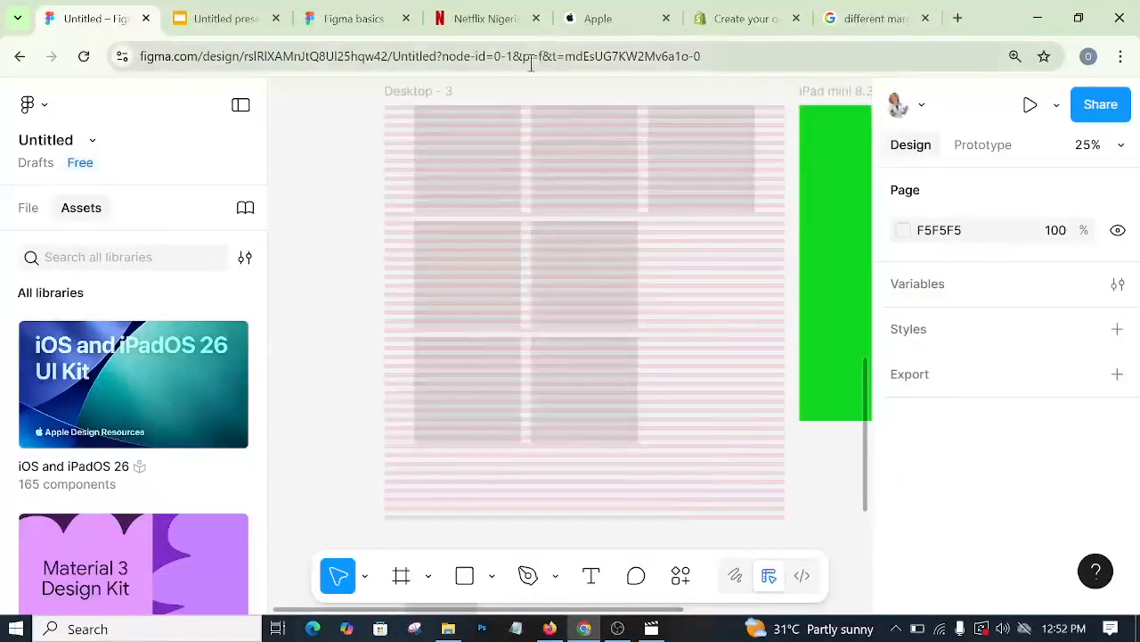
pyautogui.scroll(2, 616, 490)
pyautogui.scroll(-2, 622, 524)
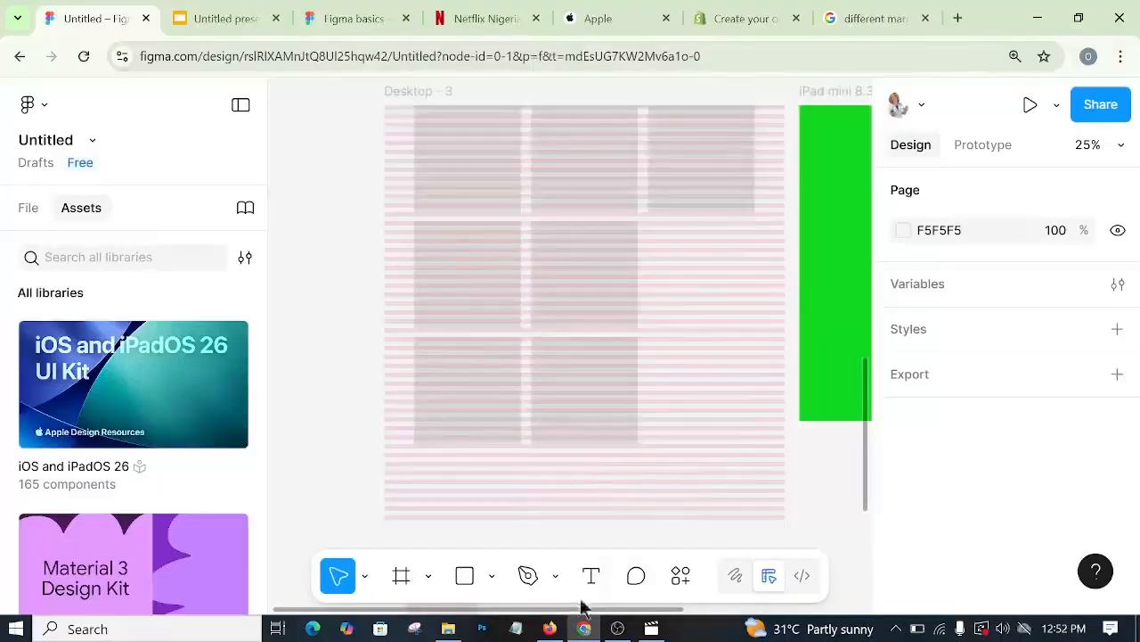
# - Change the iPad mini 8.3 - 1 frame's fill colour to white, FFFFFF
pyautogui.moveTo(600, 609); pyautogui.dragTo(766, 614)
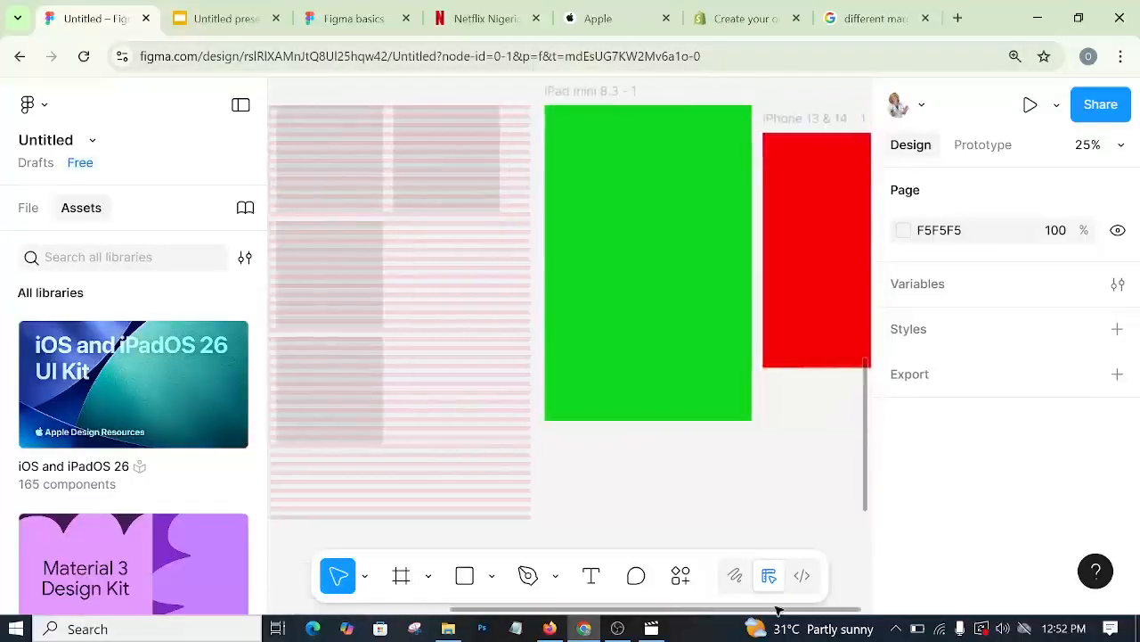
pyautogui.scroll(2, 745, 479)
pyautogui.click(594, 230)
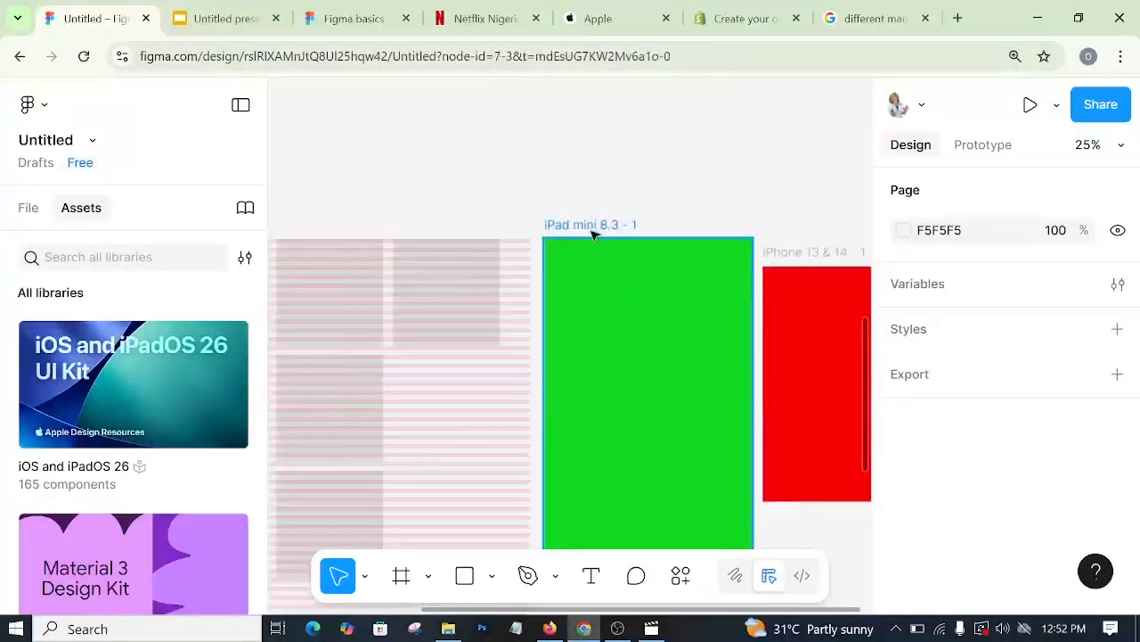
pyautogui.scroll(-2, 588, 321)
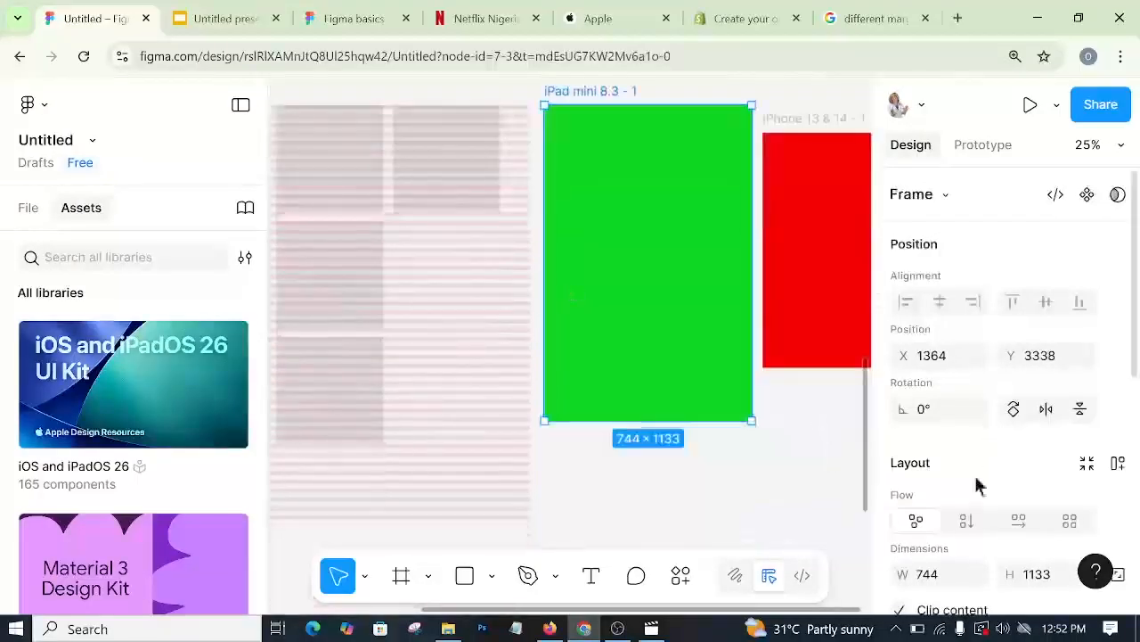
pyautogui.scroll(-5, 962, 534)
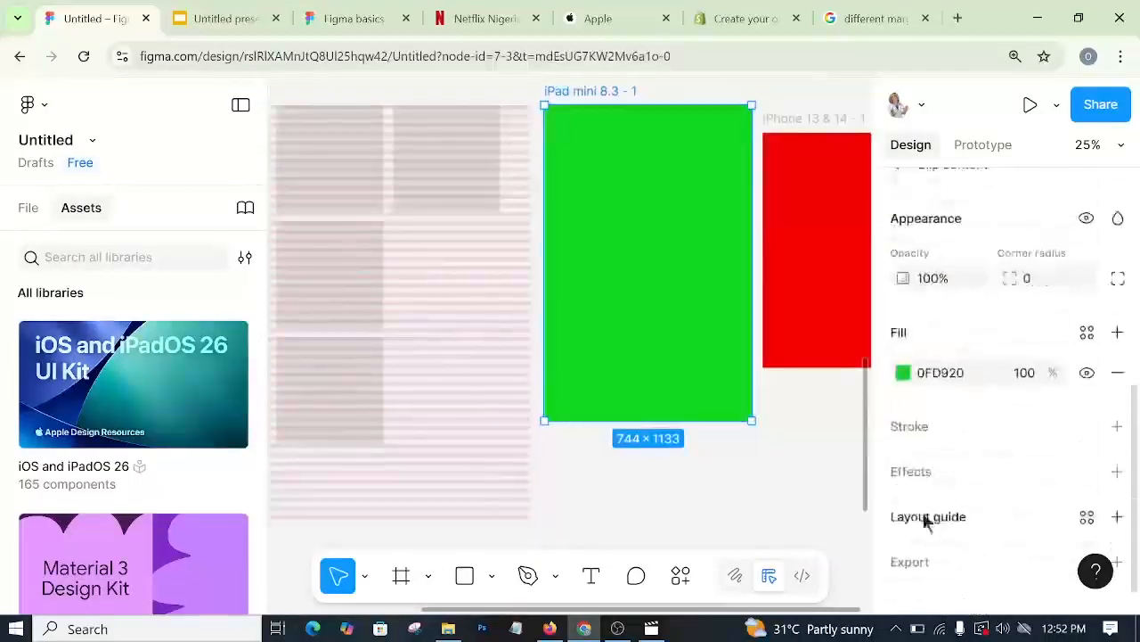
pyautogui.click(901, 374)
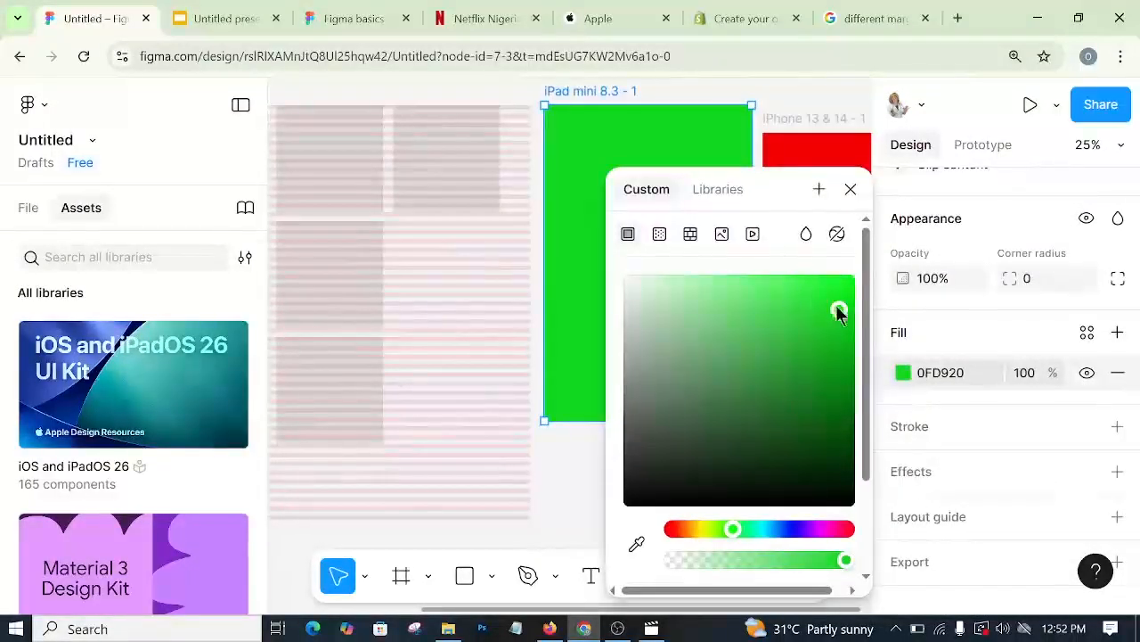
pyautogui.moveTo(838, 310); pyautogui.dragTo(621, 280)
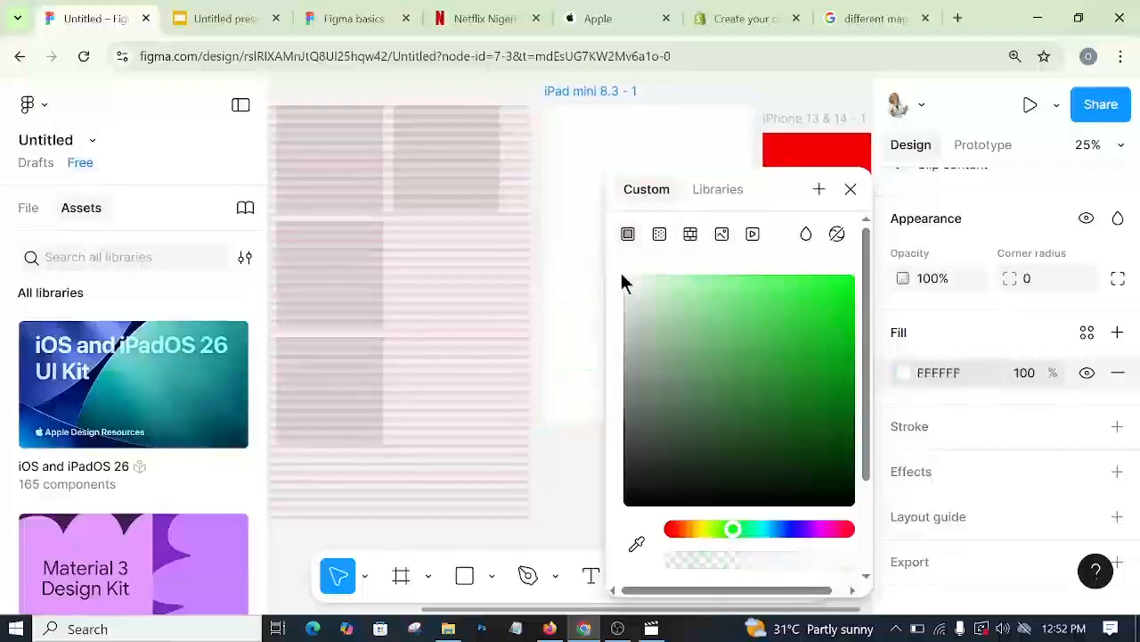
pyautogui.click(567, 491)
# - Add a layout guide to the iPad mini 8.3 - 1 frame
pyautogui.click(627, 127)
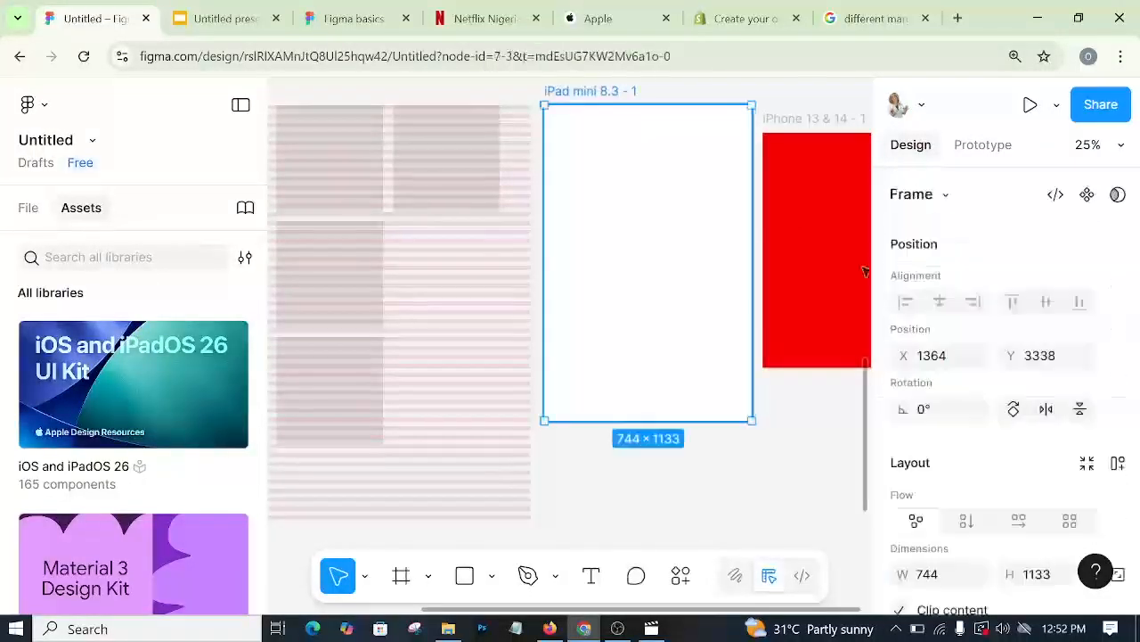
pyautogui.scroll(-6, 996, 396)
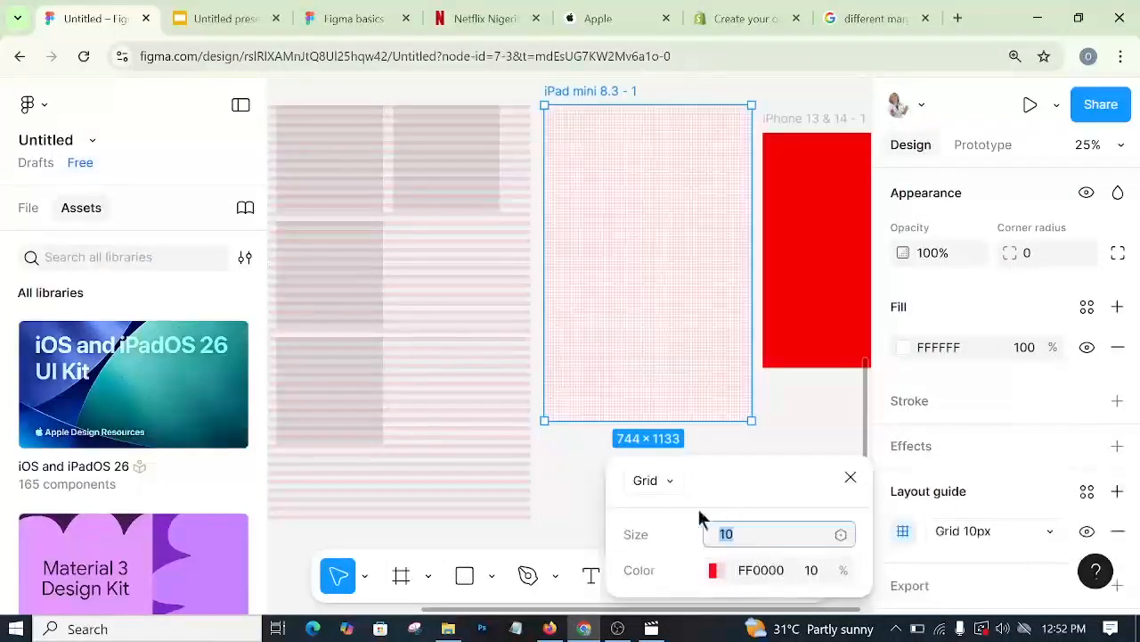
# - Switch to the Google Slides presentation, read the recommended mobile layout grid values on slide 5, and return to the Figma design
pyautogui.click(238, 13)
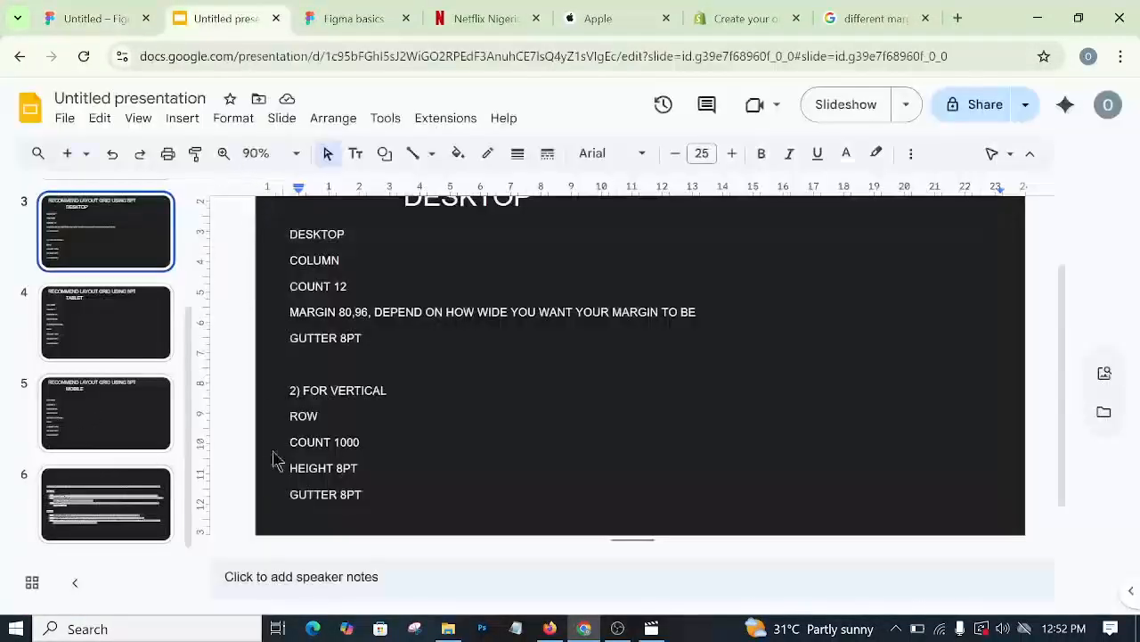
pyautogui.click(100, 429)
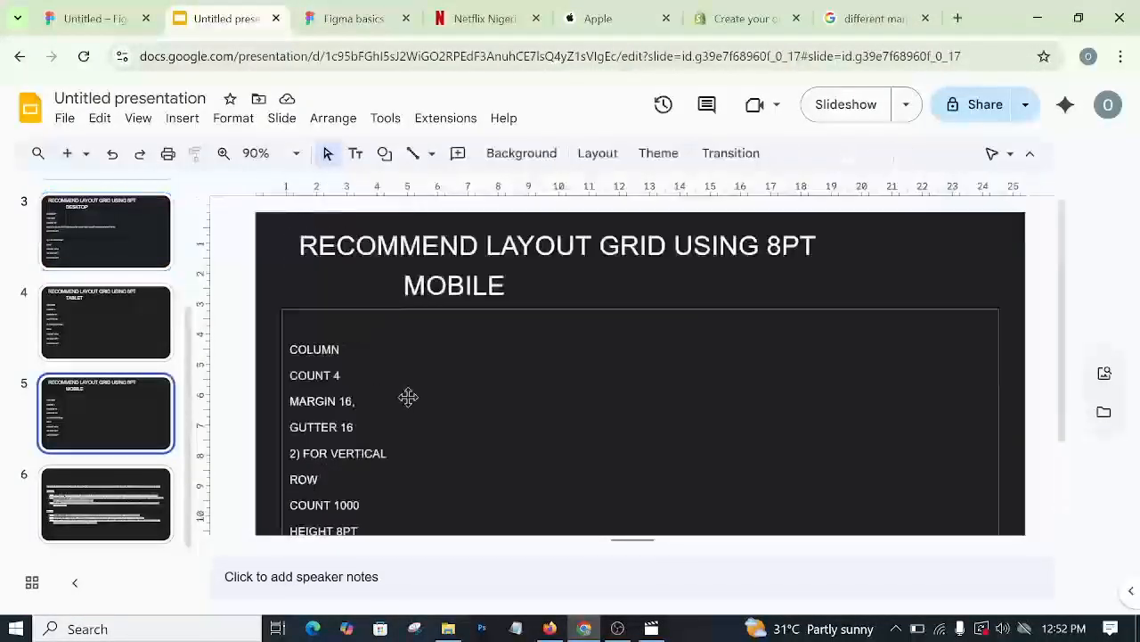
pyautogui.scroll(-2, 400, 387)
pyautogui.scroll(1, 370, 372)
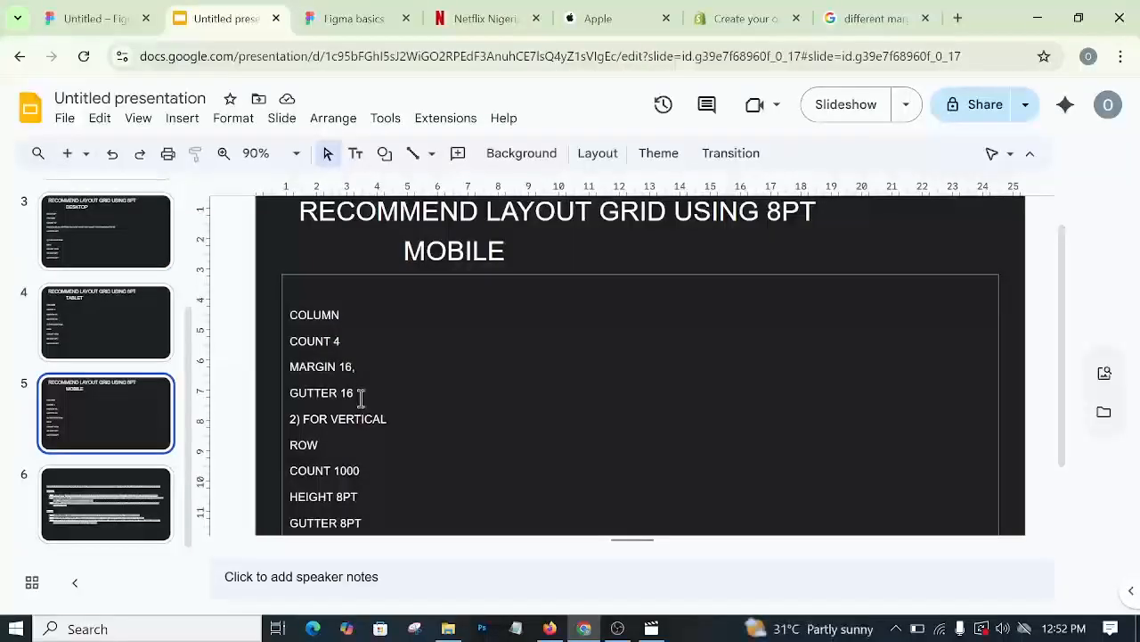
pyautogui.moveTo(70, 19)
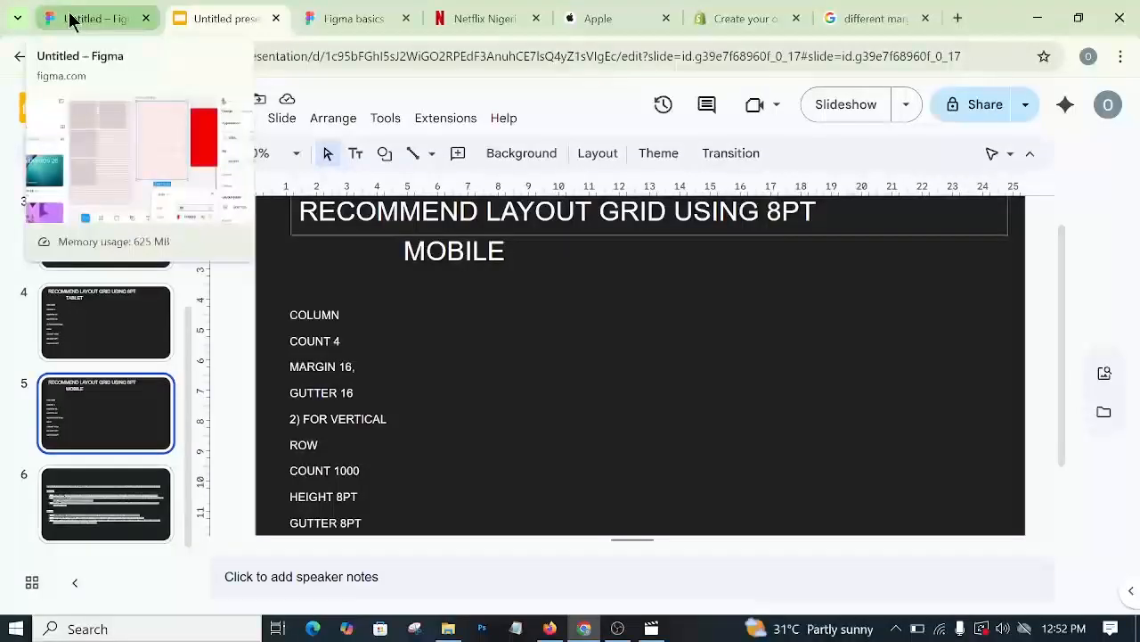
pyautogui.click(71, 20)
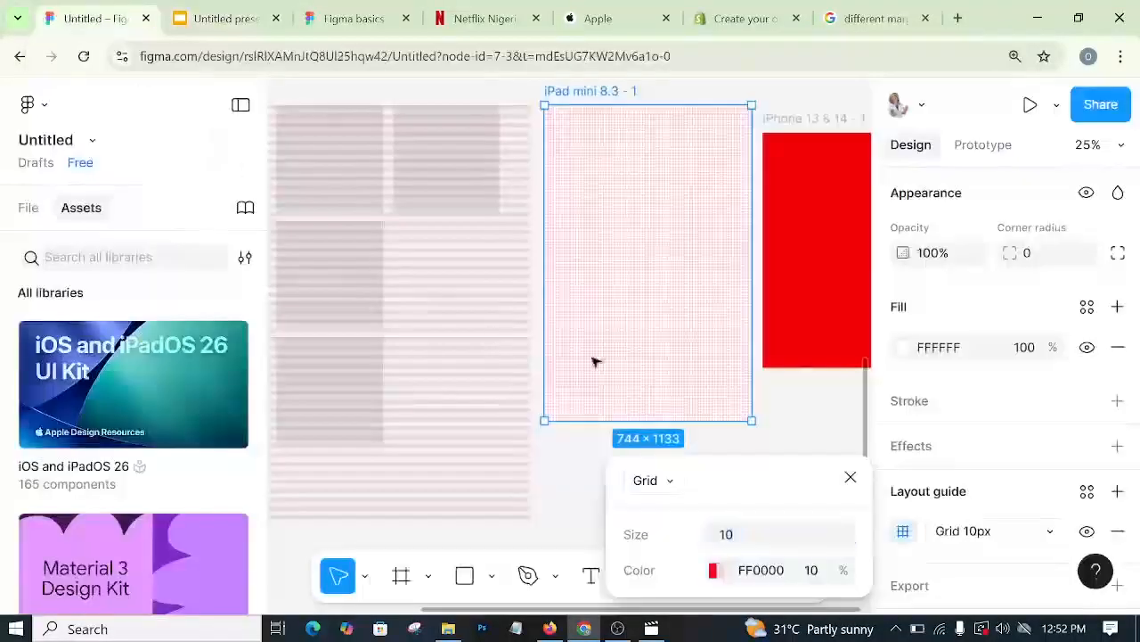
# - Change the iPad mini frame's layout guide to Columns with a margin of 16 and a gutter of 16
pyautogui.click(667, 481)
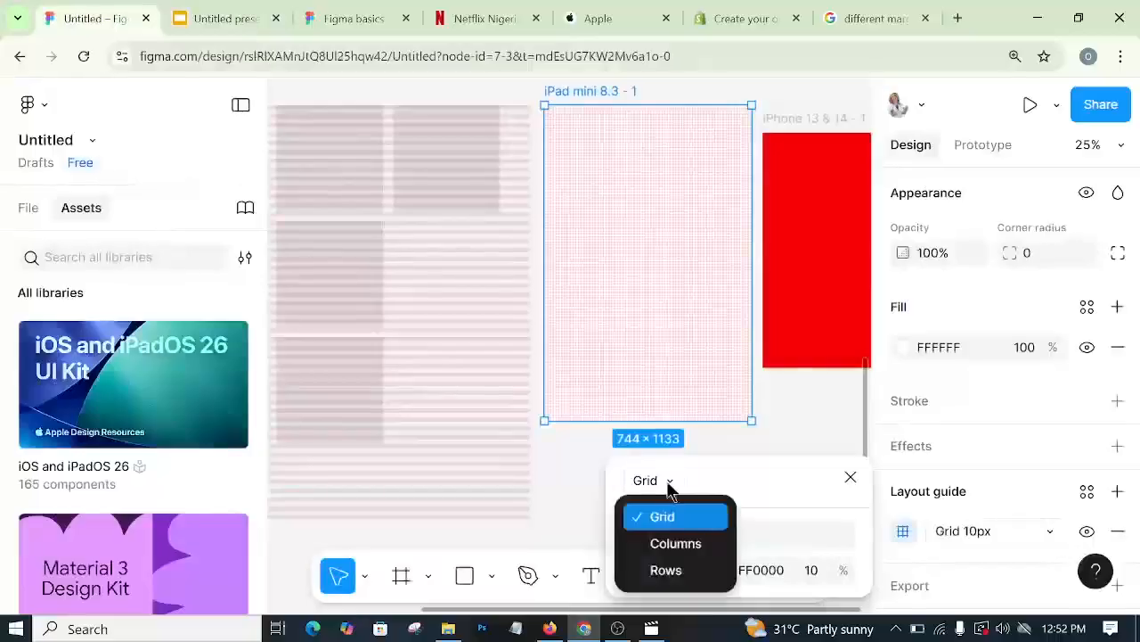
pyautogui.click(679, 545)
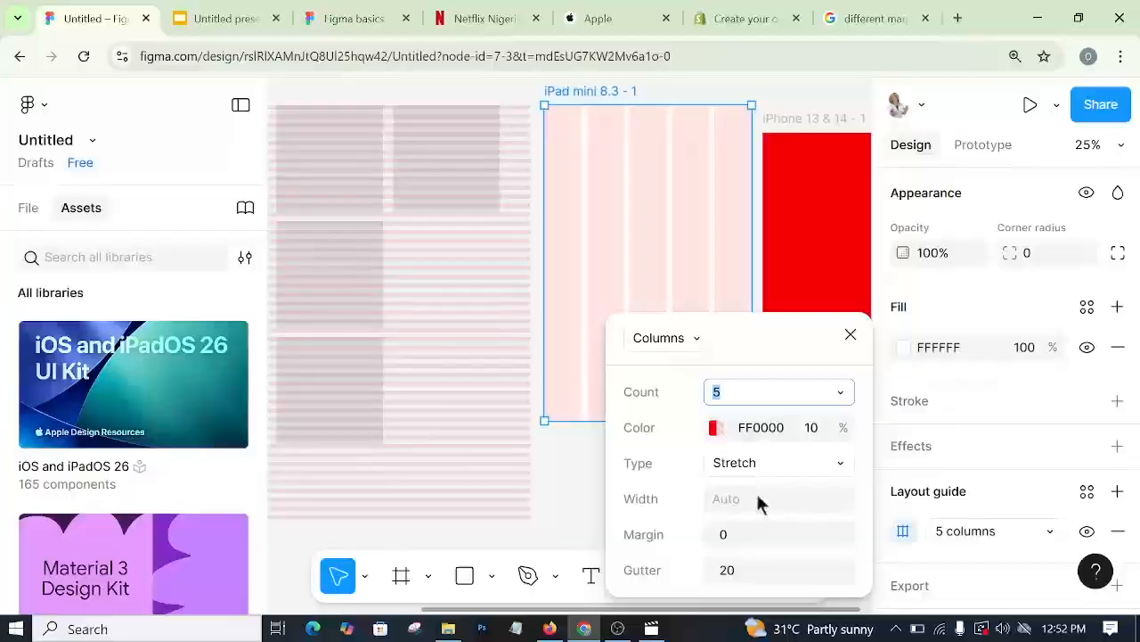
pyautogui.click(735, 539)
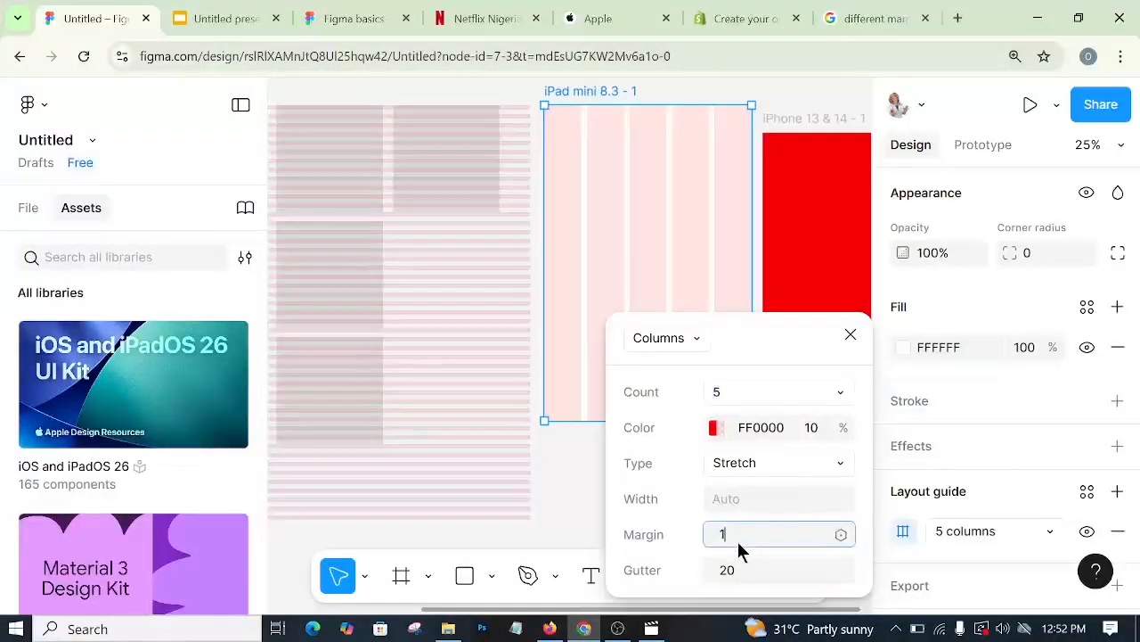
pyautogui.write('16')
pyautogui.click(744, 570)
pyautogui.press('BackSpace')
pyautogui.write('16')
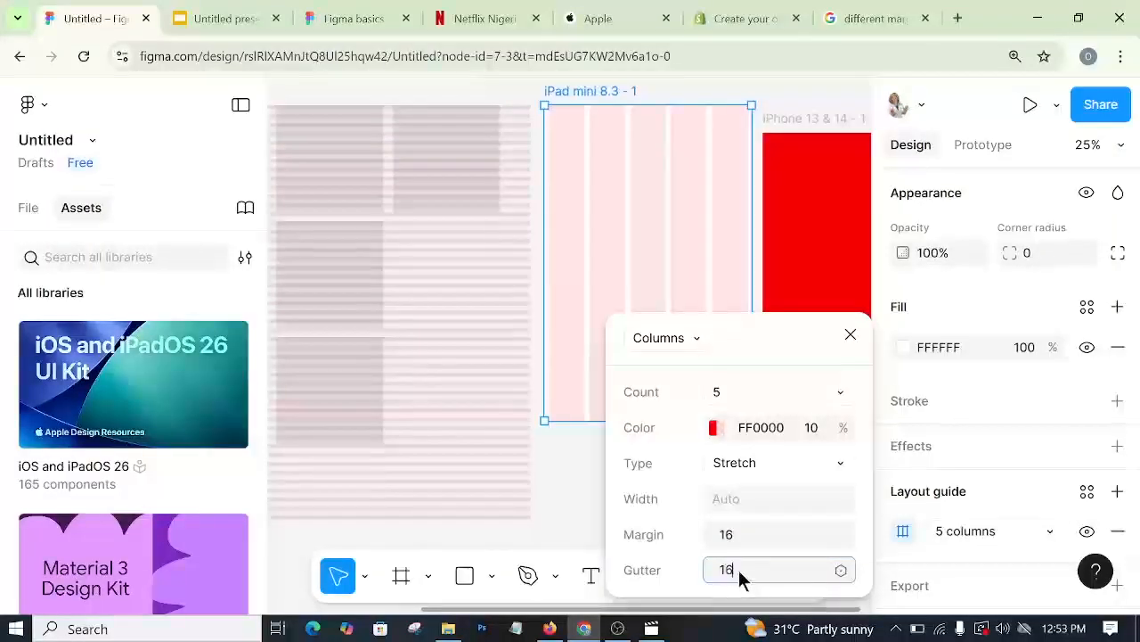
# - Recheck the mobile grid slide in Google Slides, return to Figma, and set the iPad mini guide's column count to 4
pyautogui.click(207, 21)
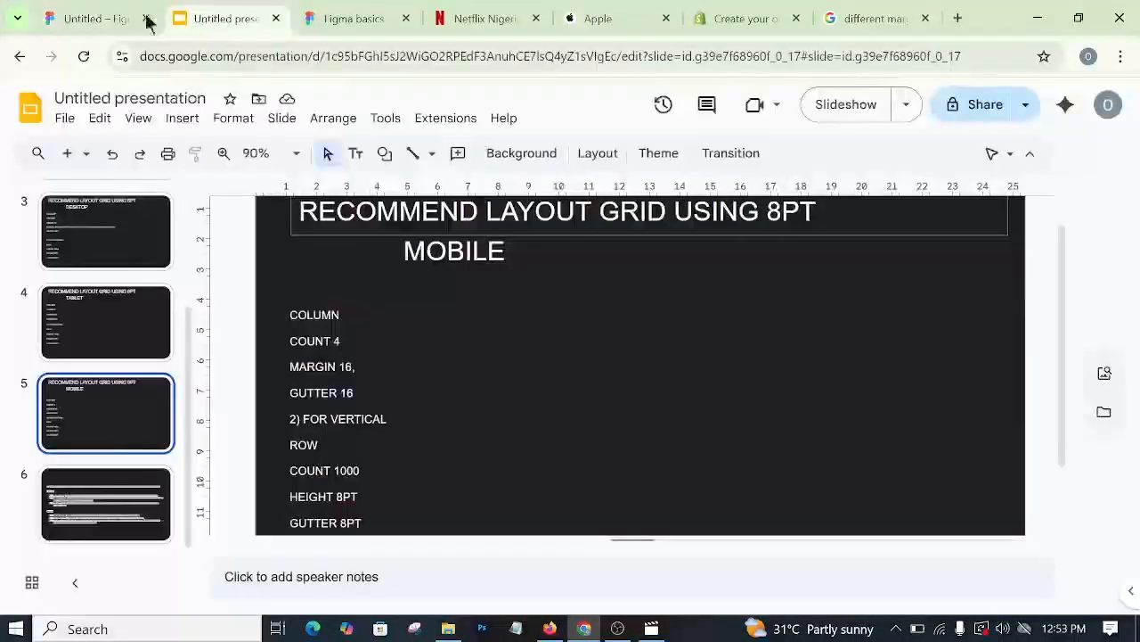
pyautogui.click(117, 20)
pyautogui.click(743, 398)
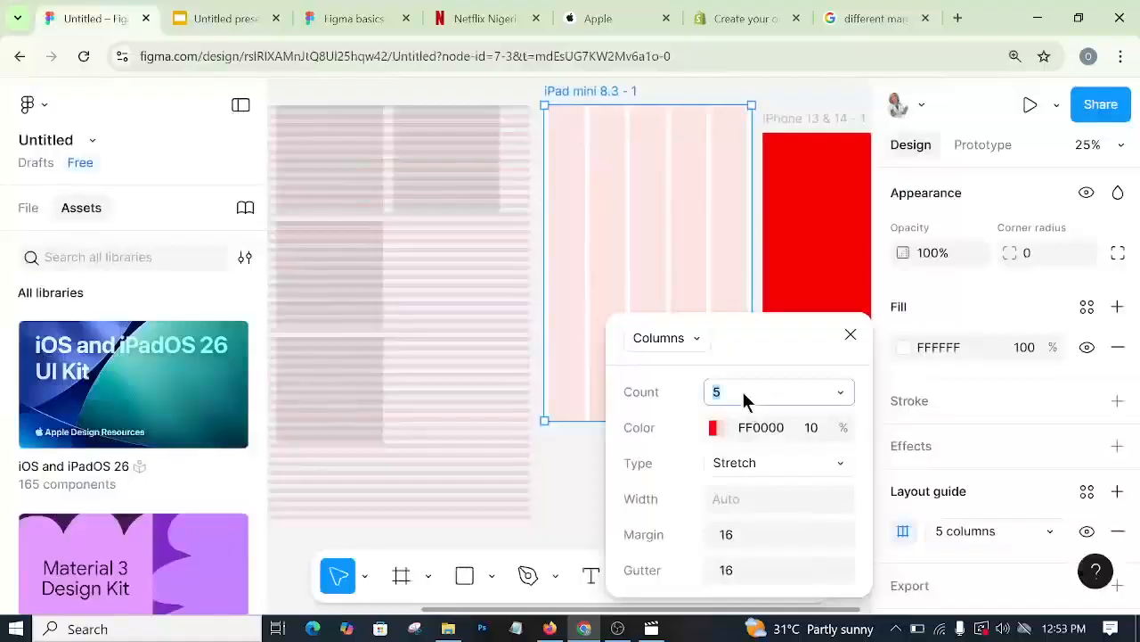
pyautogui.write('4')
pyautogui.click(678, 387)
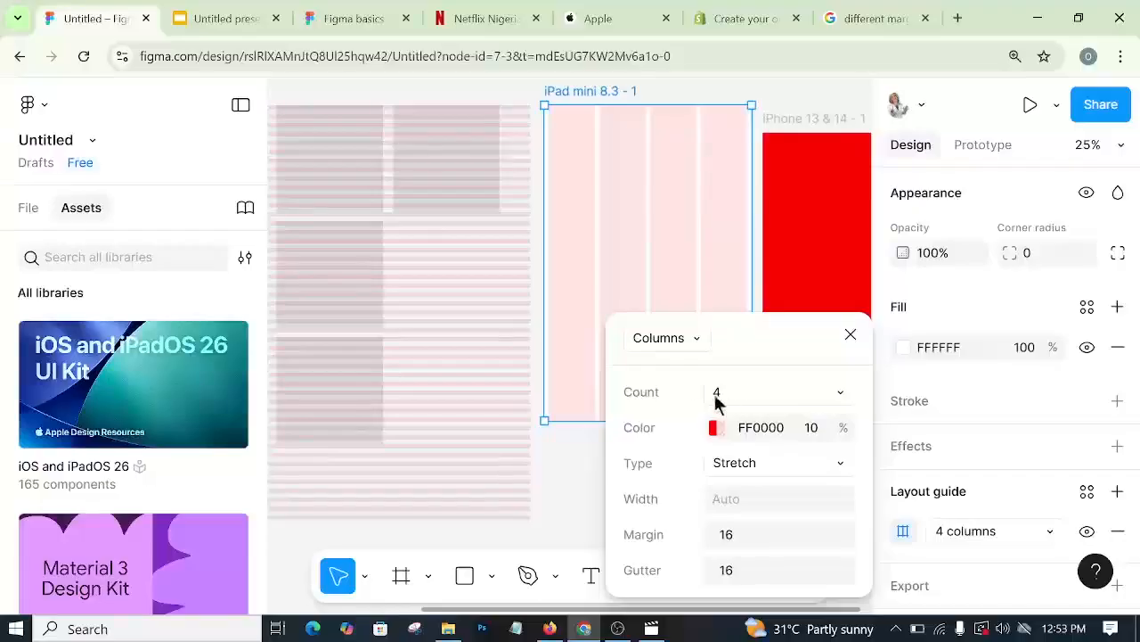
# - Set the iPad mini frame's column guide margin to 24 and gutter to 24, then close its settings
pyautogui.click(735, 530)
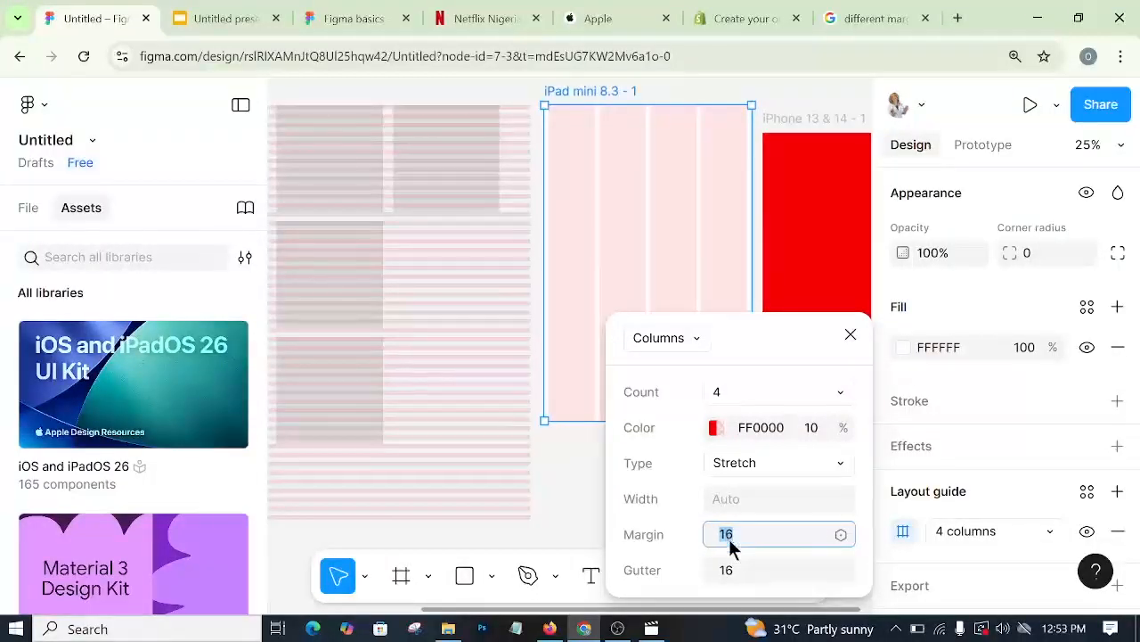
pyautogui.write('4')
pyautogui.click(738, 571)
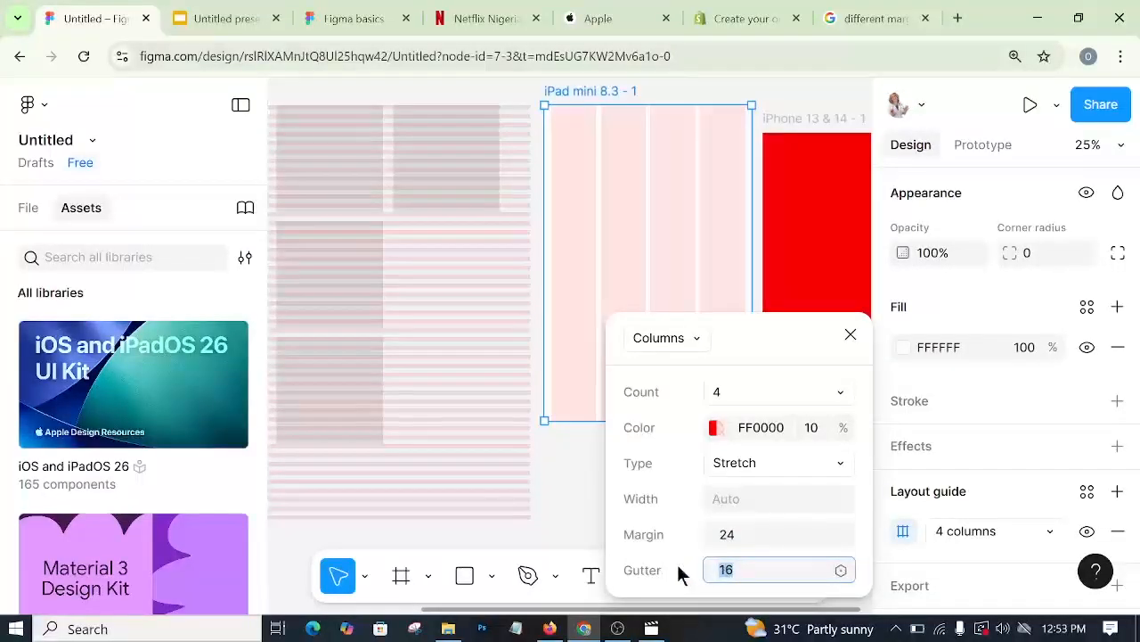
pyautogui.write('24')
pyautogui.press('Return')
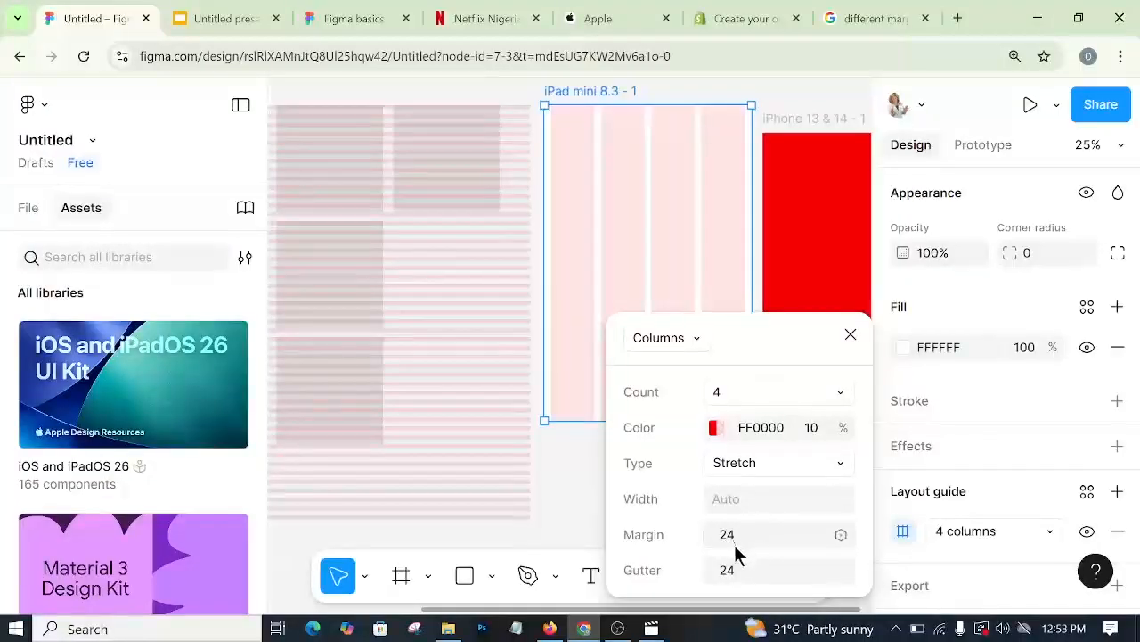
pyautogui.click(571, 490)
# - Add a second layout guide to the iPad mini 8.3 - 1 frame and change its type to Rows
pyautogui.click(664, 369)
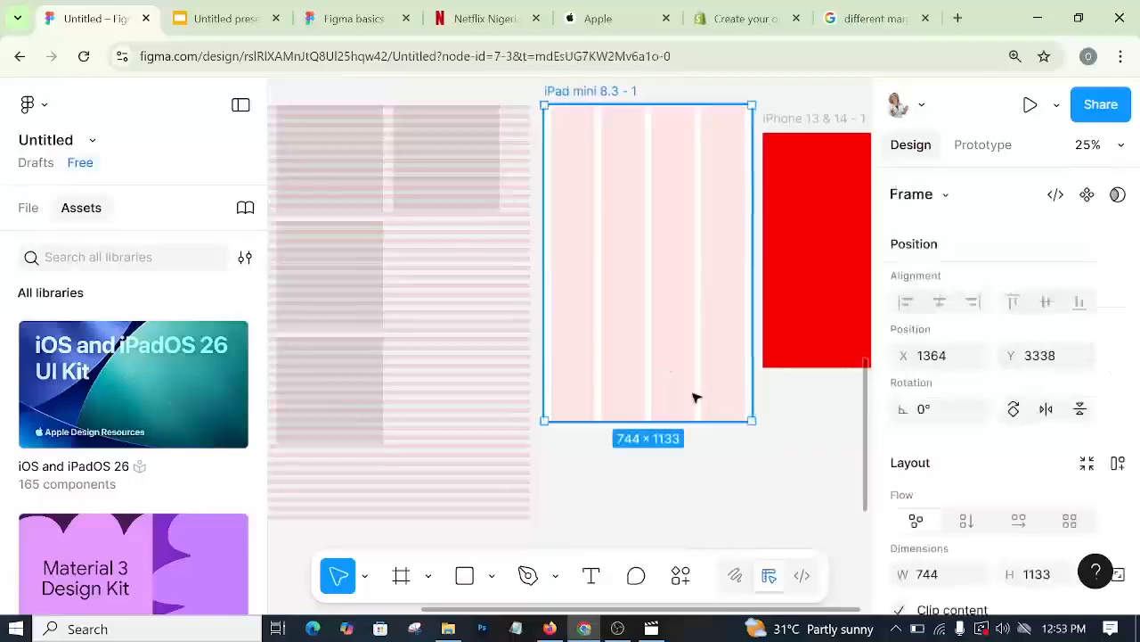
pyautogui.scroll(-5, 932, 541)
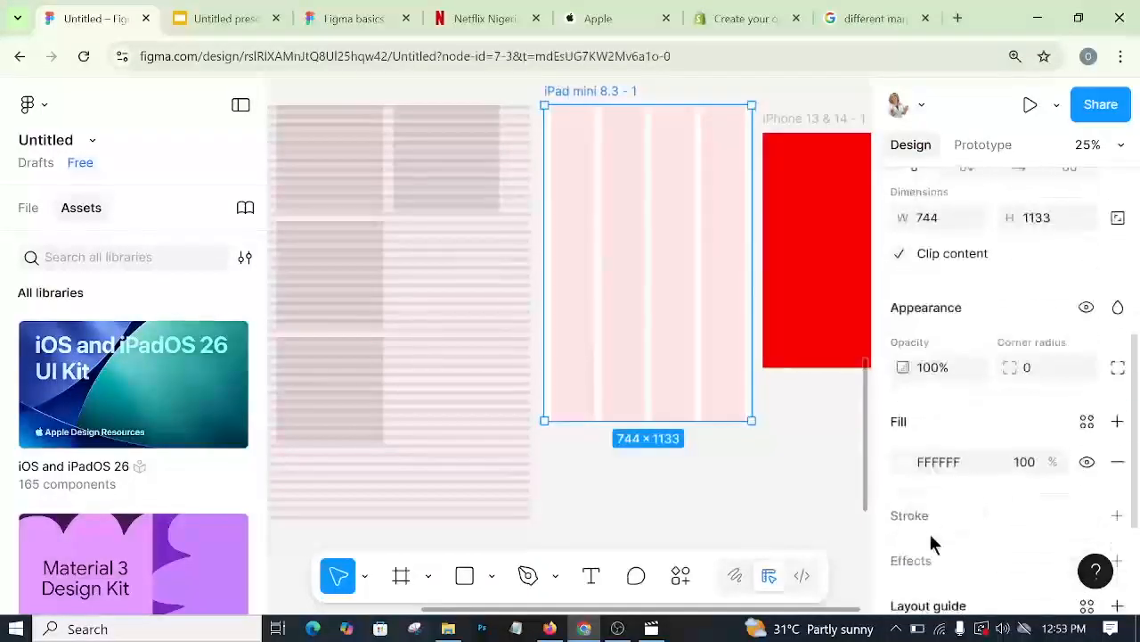
pyautogui.scroll(-3, 931, 535)
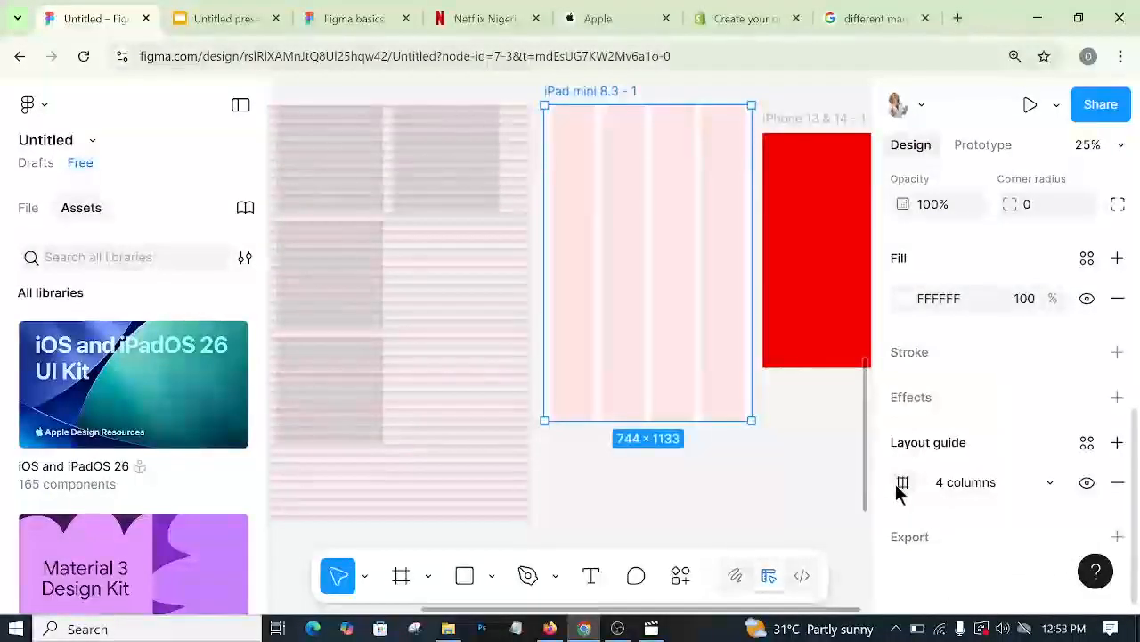
pyautogui.click(1117, 443)
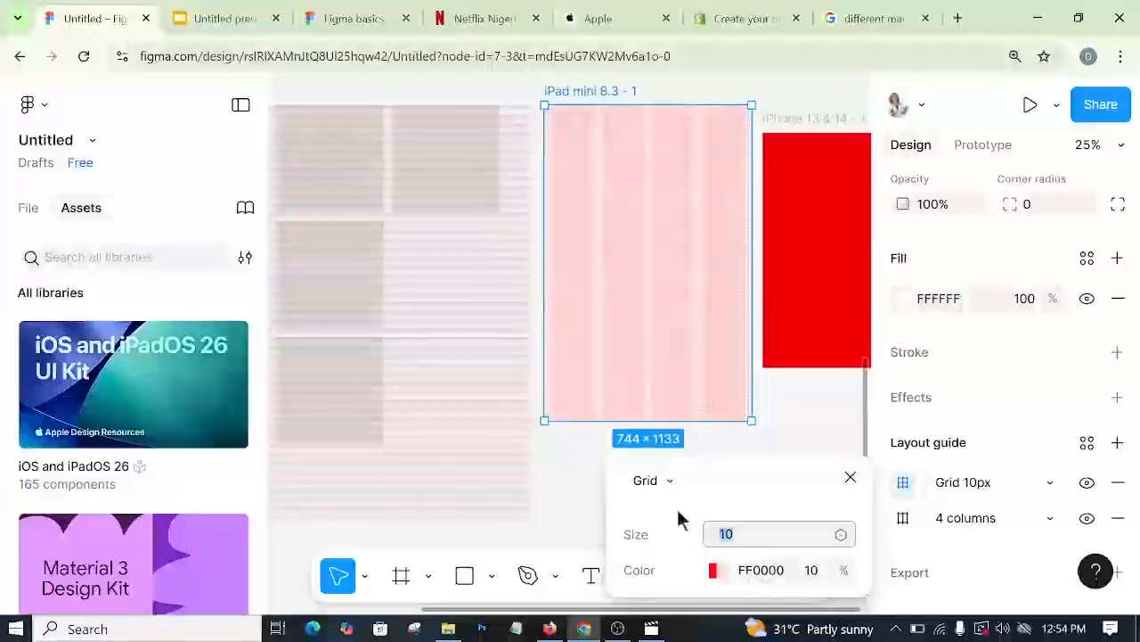
pyautogui.click(659, 481)
pyautogui.click(666, 570)
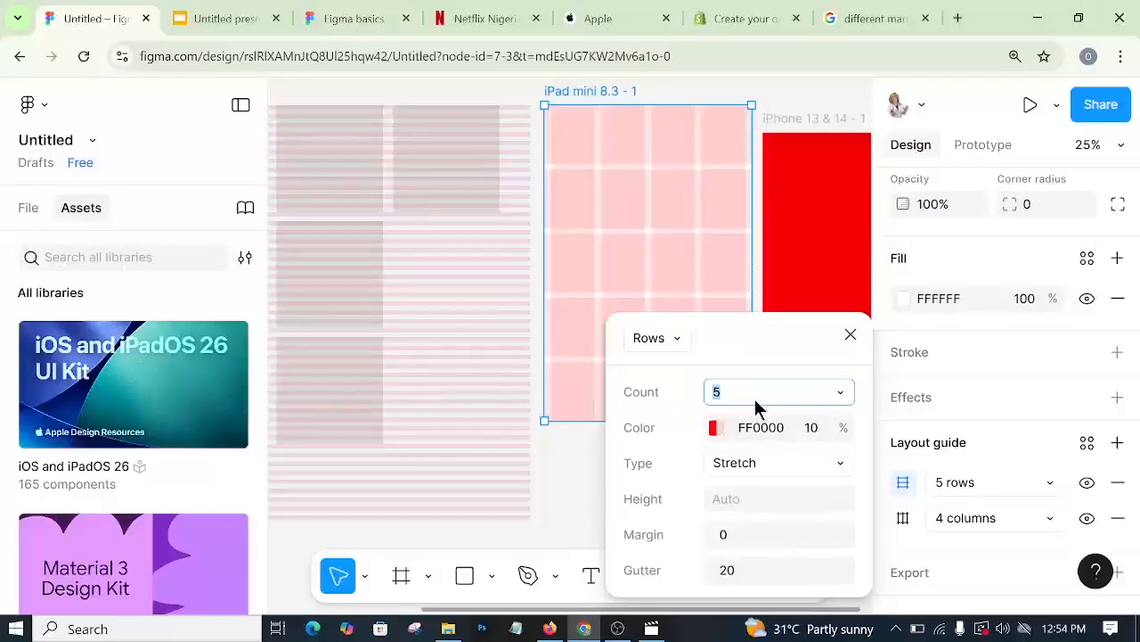
# - Set the iPad mini frame's row guide to a count of 1000 with the Top alignment type
pyautogui.write('1000')
pyautogui.click(743, 532)
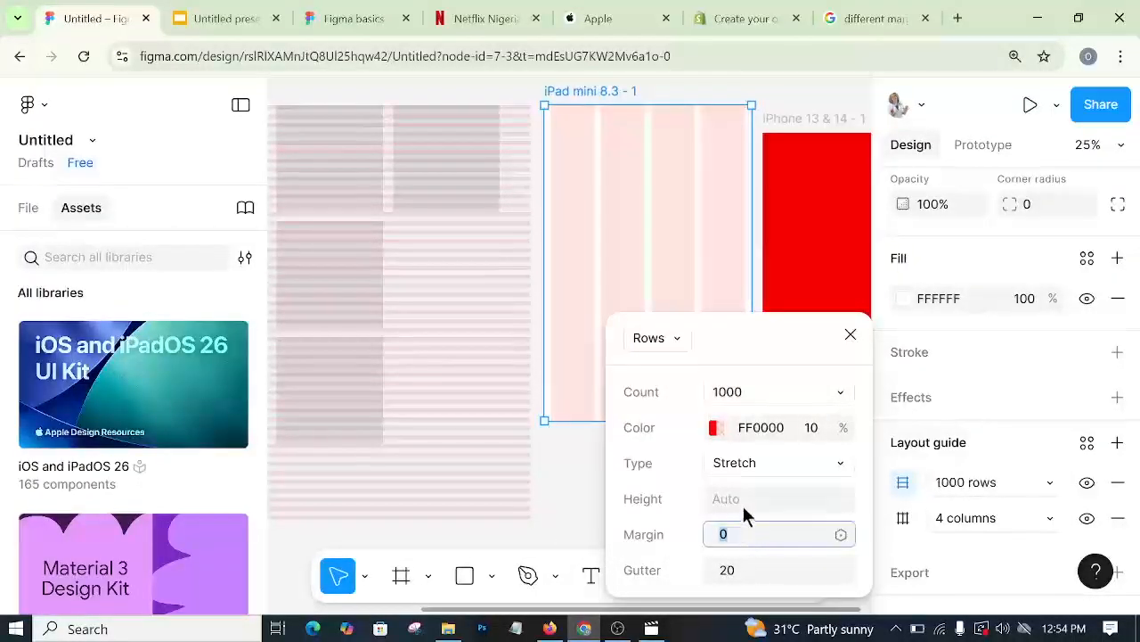
pyautogui.click(747, 470)
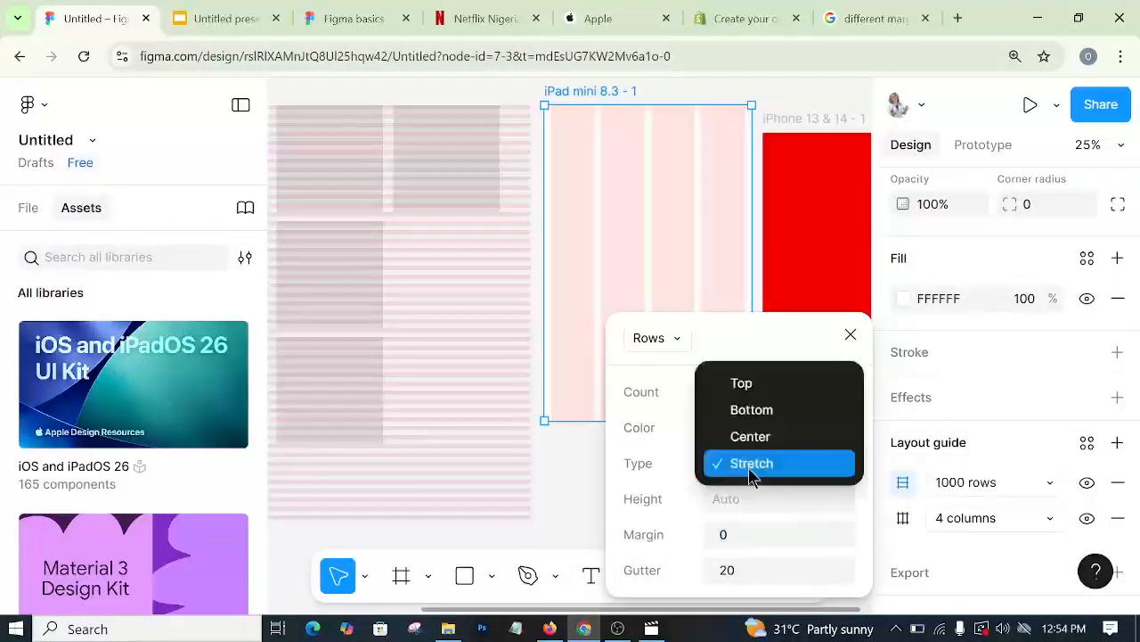
pyautogui.click(751, 385)
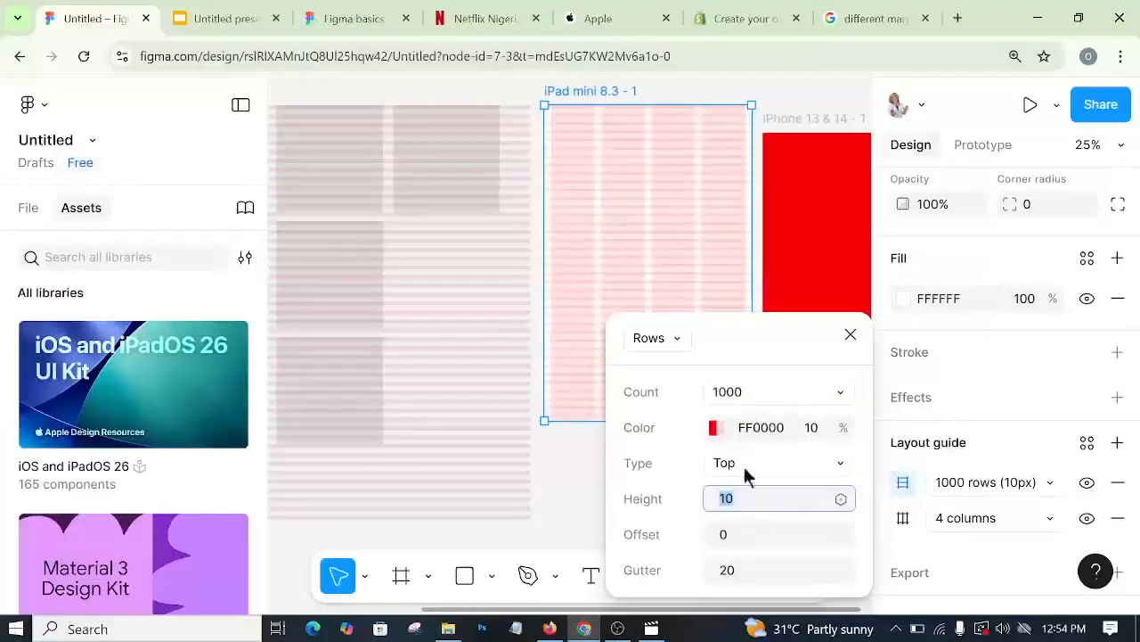
# - Set the row guide's height to 8 and gutter to 8, keeping its offset at 0
pyautogui.write('8')
pyautogui.click(736, 533)
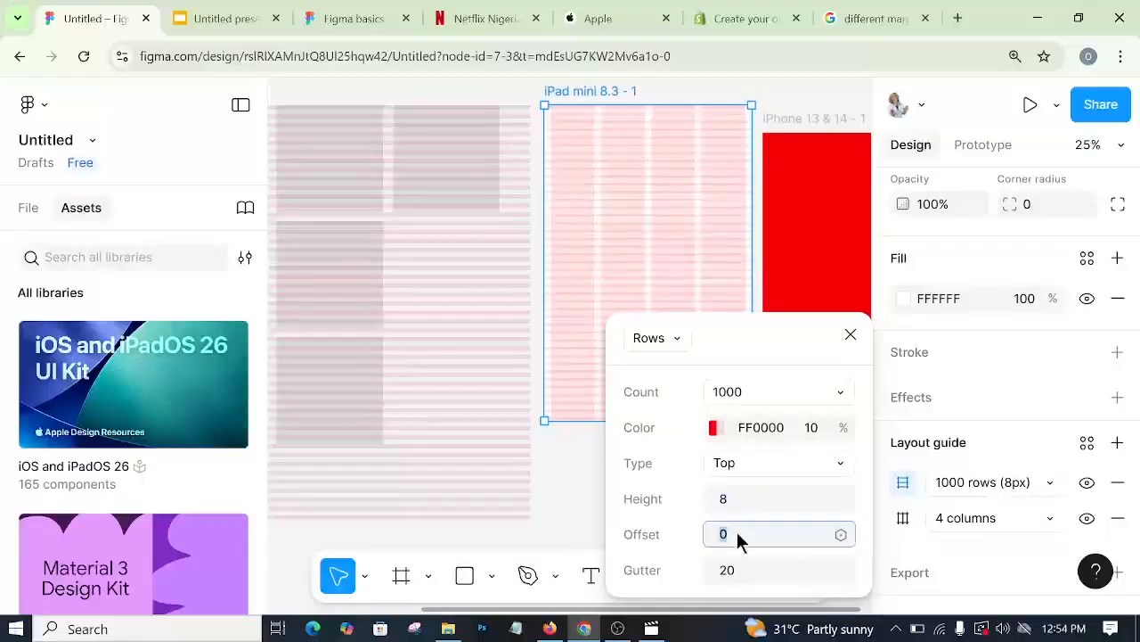
pyautogui.write('8')
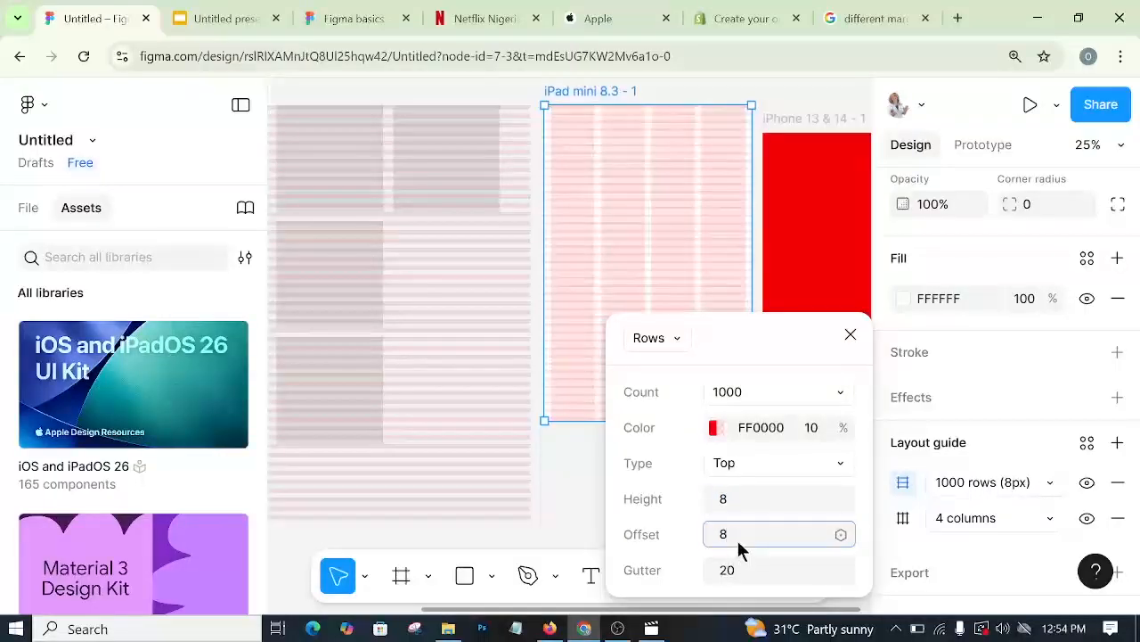
pyautogui.press('BackSpace')
pyautogui.click(739, 567)
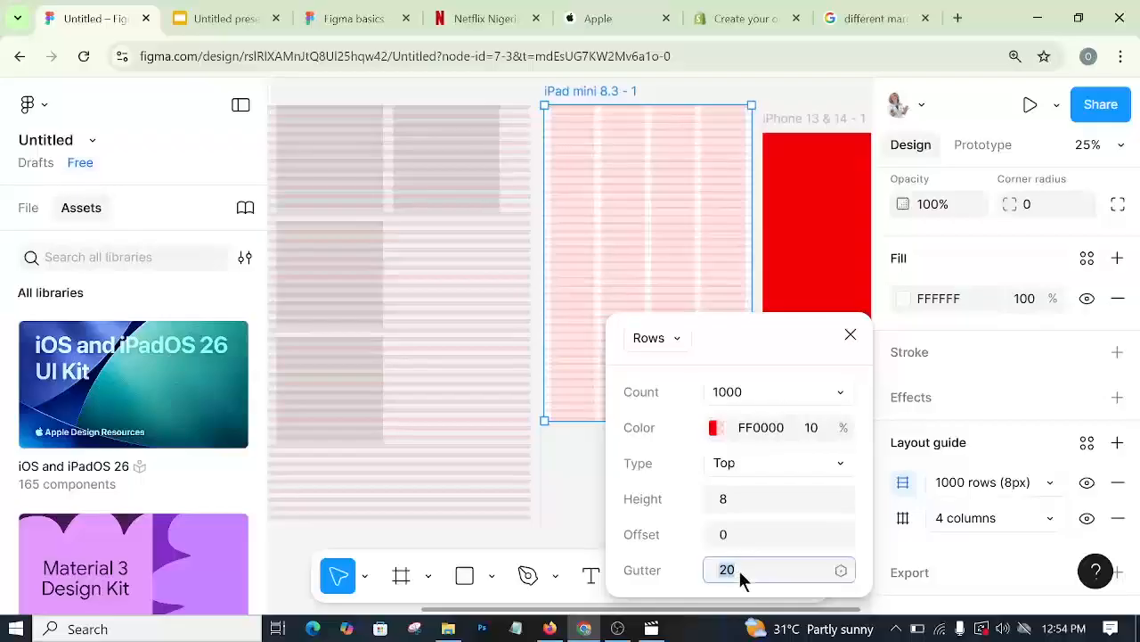
pyautogui.click(683, 527)
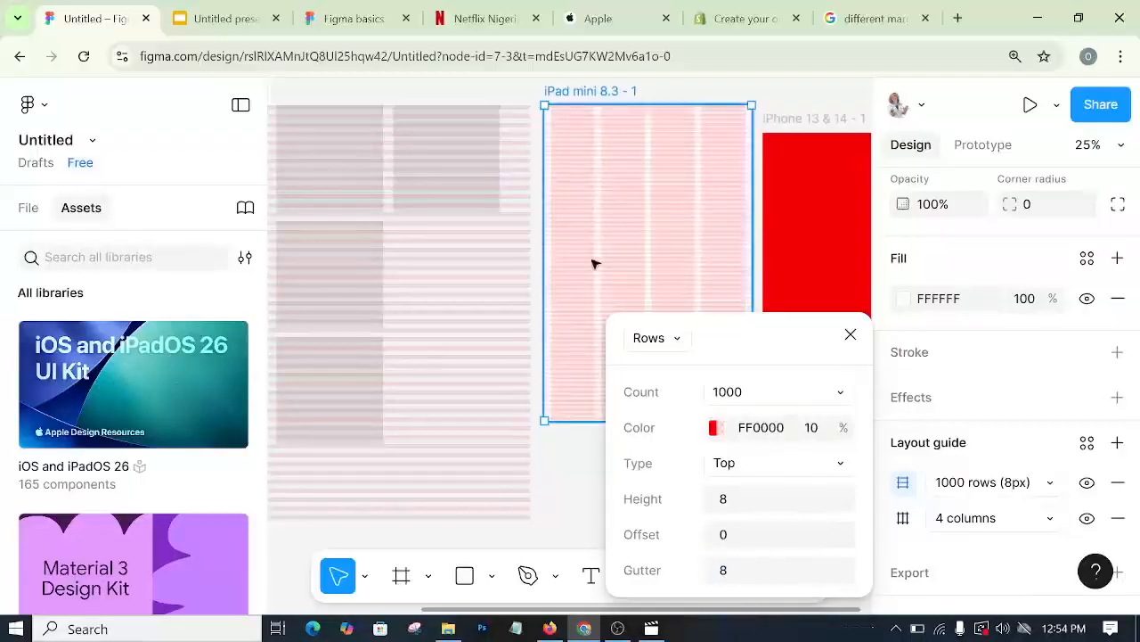
# - Draw a rectangle about 156 × 120 filling the width of the iPad mini frame's first column, starting at the frame's upper edge
pyautogui.scroll(3, 596, 263)
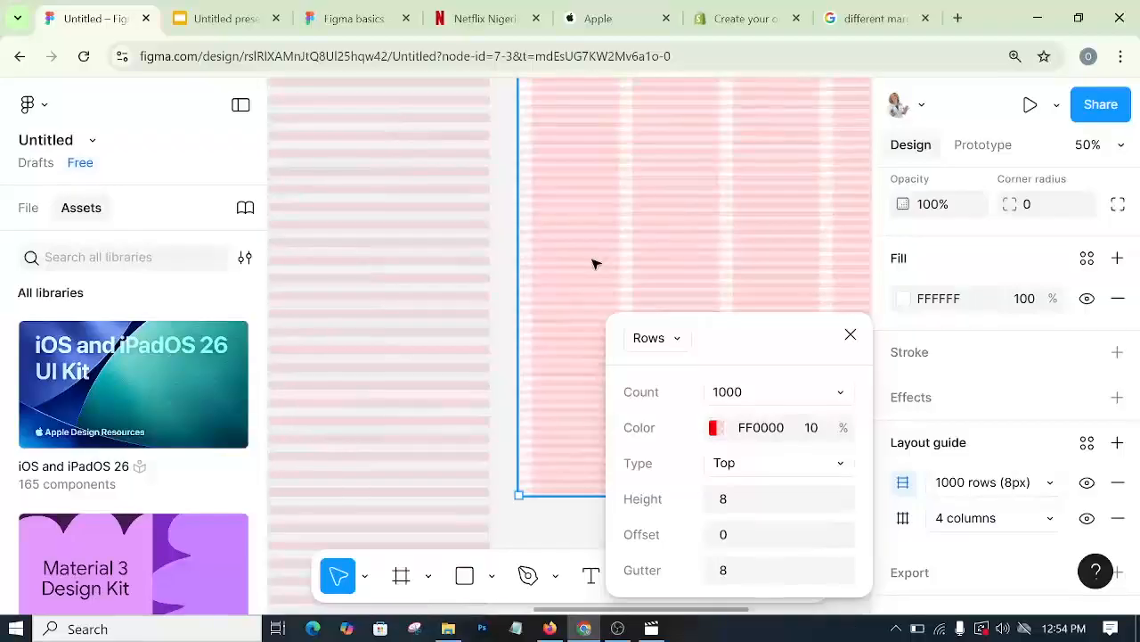
pyautogui.scroll(3, 596, 264)
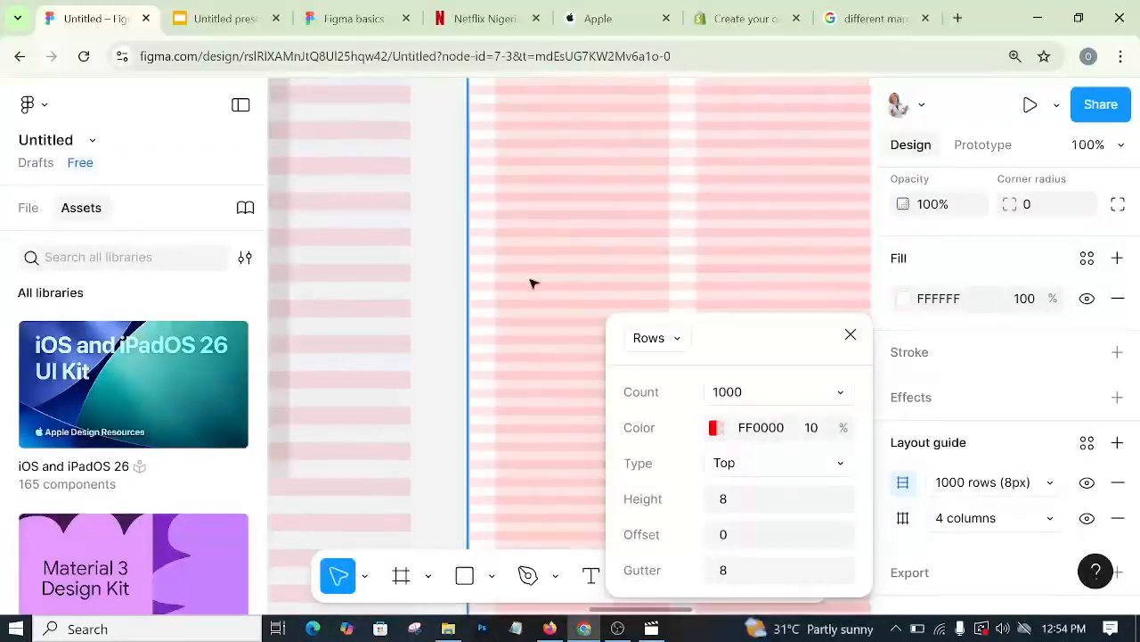
pyautogui.scroll(5, 532, 283)
pyautogui.scroll(-3, 517, 325)
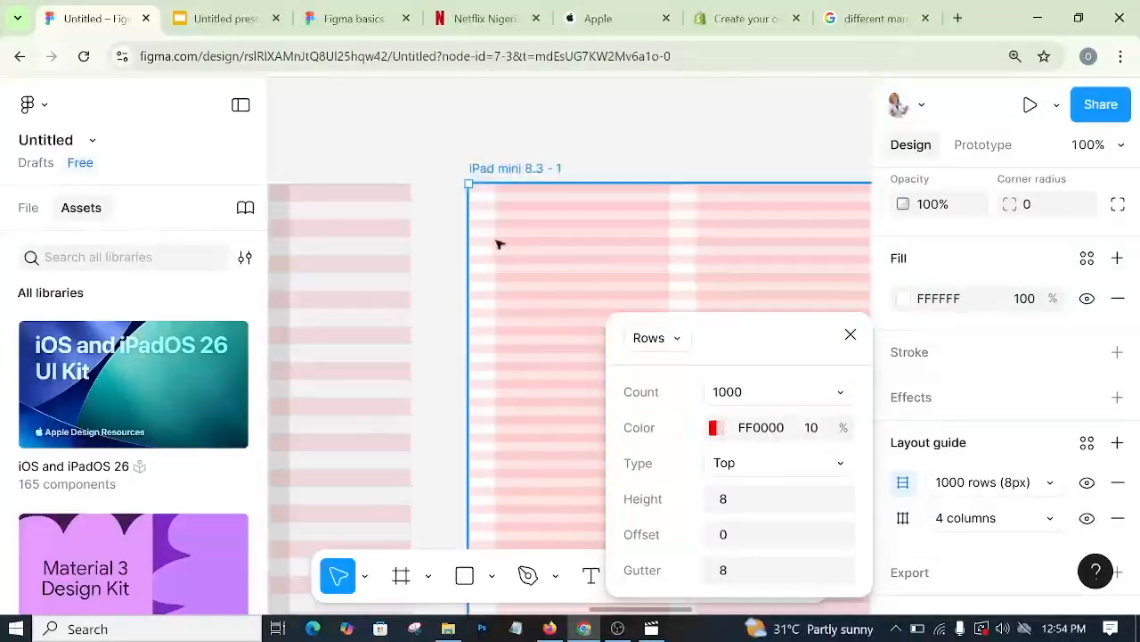
pyautogui.click(493, 578)
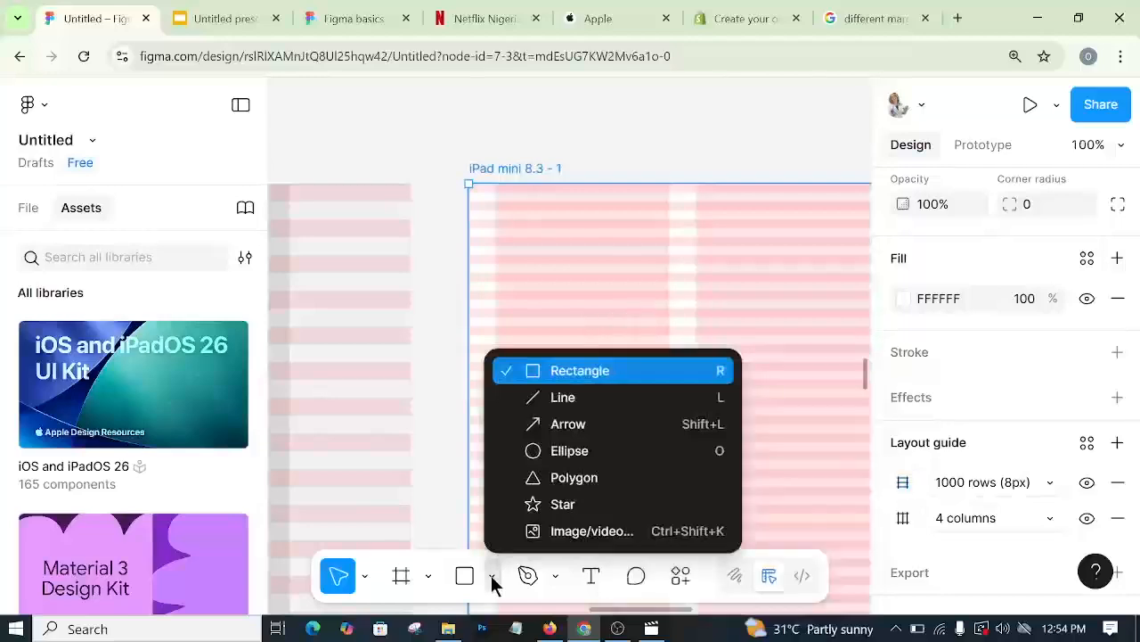
pyautogui.click(553, 372)
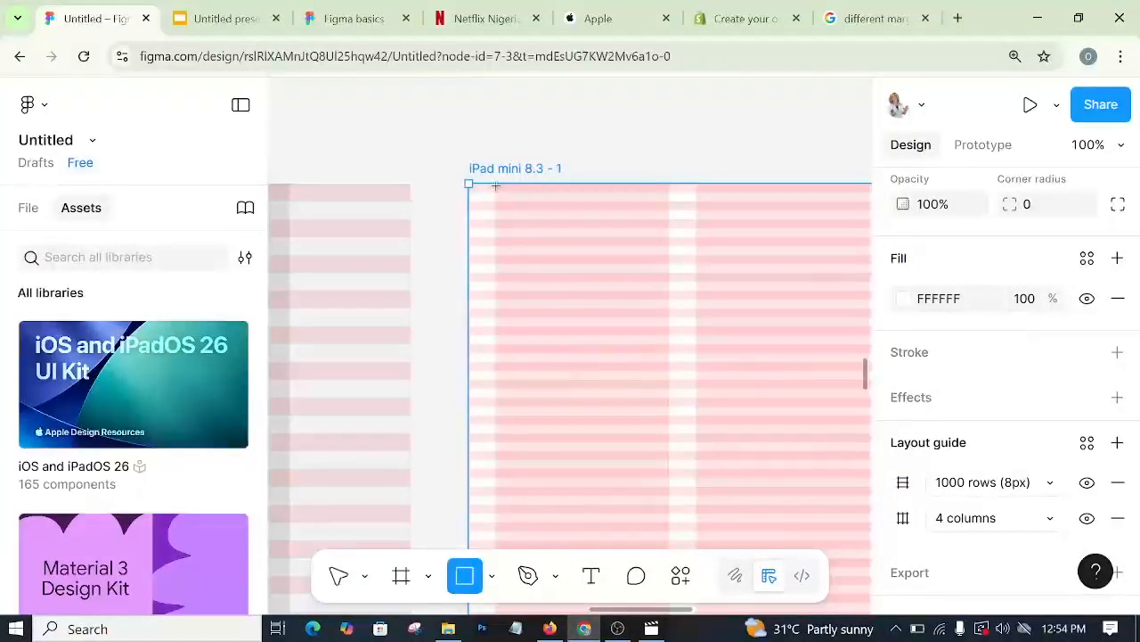
pyautogui.moveTo(496, 185); pyautogui.dragTo(670, 318)
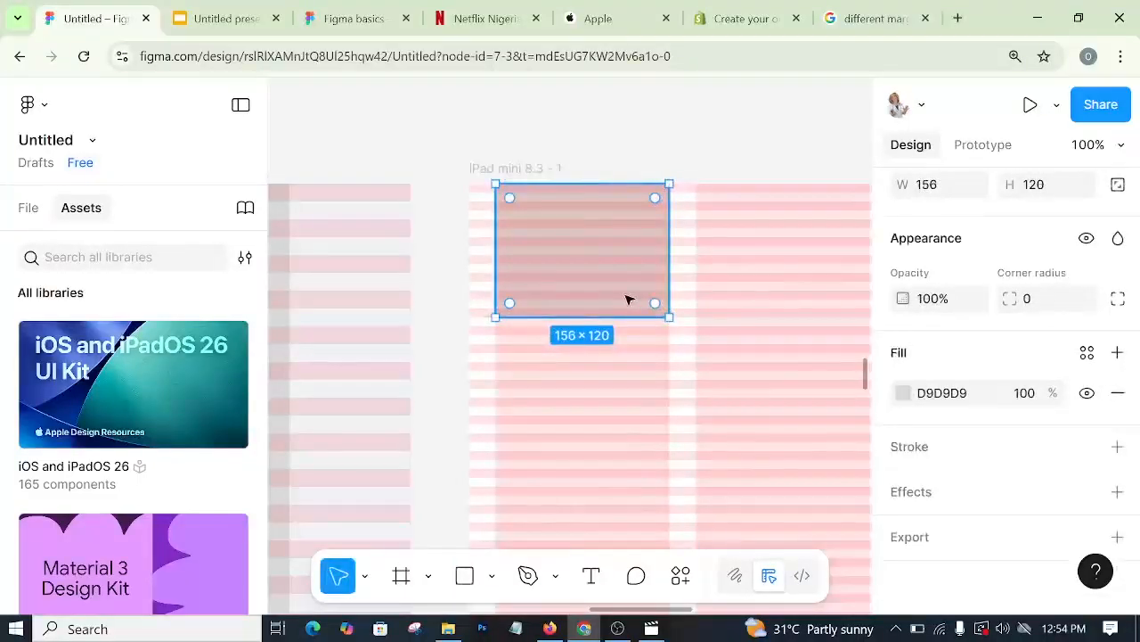
# - Copy the rectangle straight down the first column with a one-gutter gap, and duplicate it once more with the same spacing
pyautogui.moveTo(626, 296); pyautogui.dragTo(624, 442)
pyautogui.moveTo(621, 365); pyautogui.dragTo(621, 363)
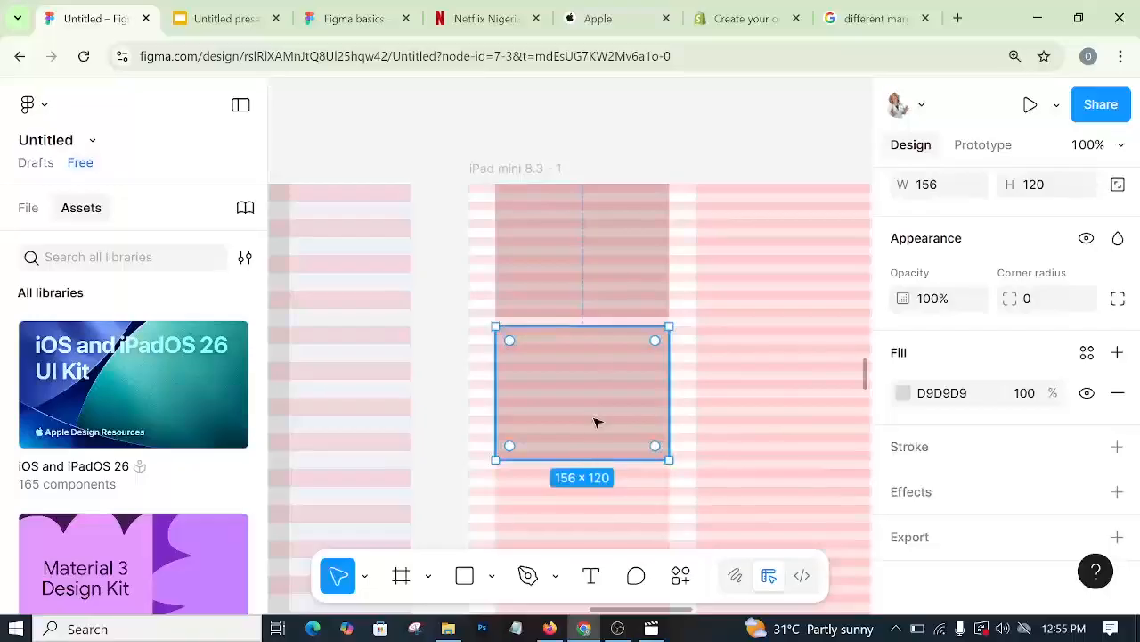
pyautogui.moveTo(597, 426); pyautogui.dragTo(600, 459)
pyautogui.hotkey('ctrl', 'z')
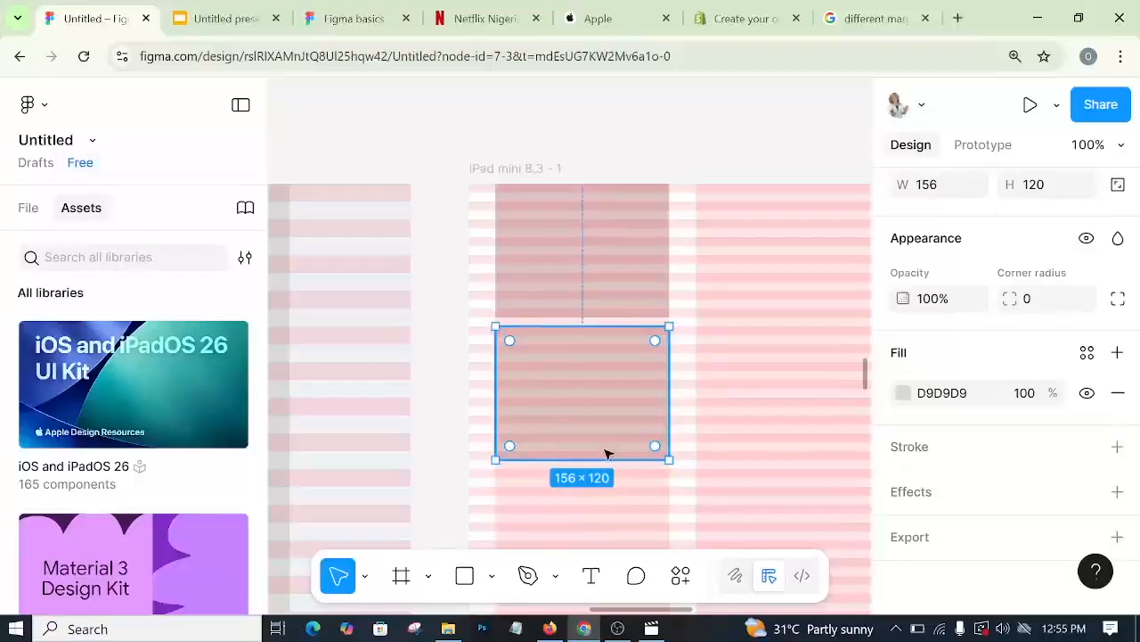
pyautogui.hotkey('ctrl', 'd')
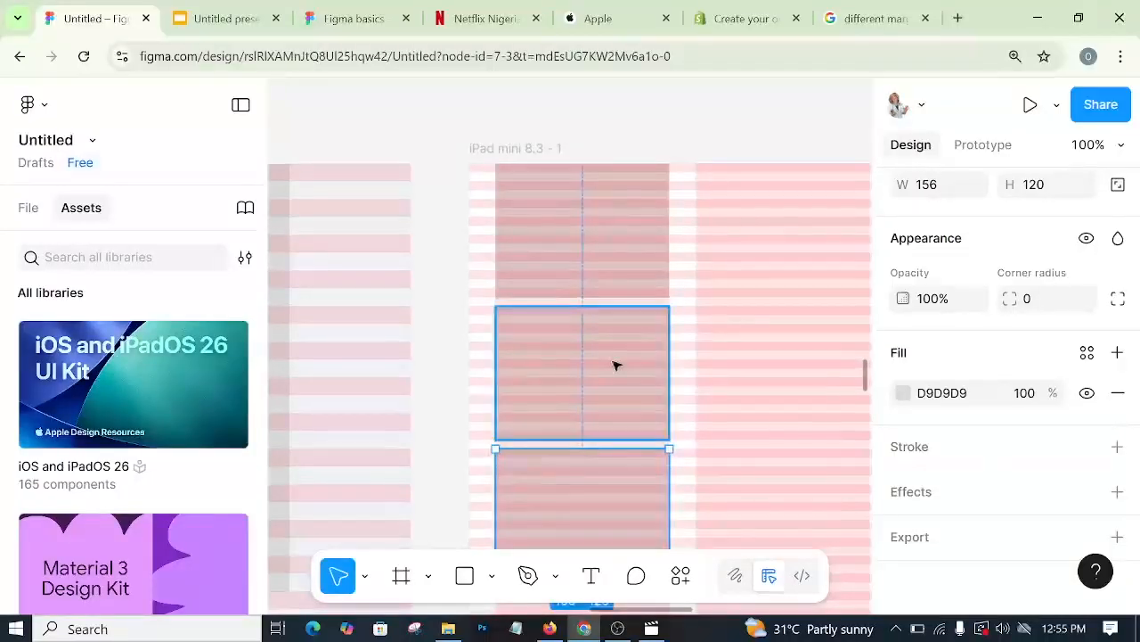
pyautogui.scroll(-3, 623, 402)
pyautogui.scroll(2, 611, 410)
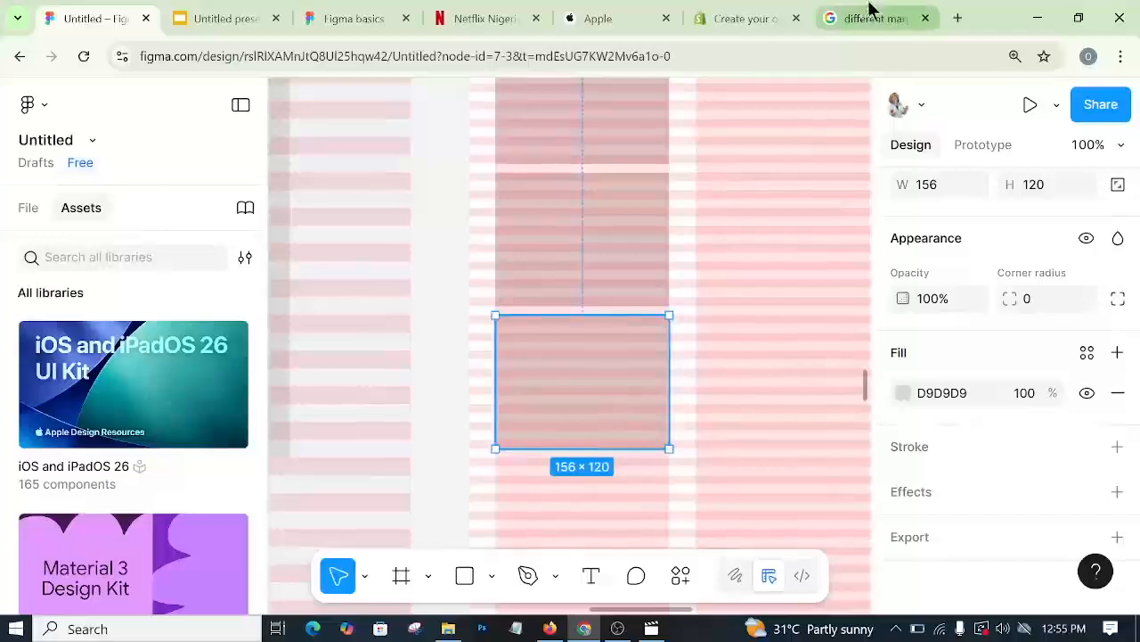
pyautogui.scroll(2, 703, 315)
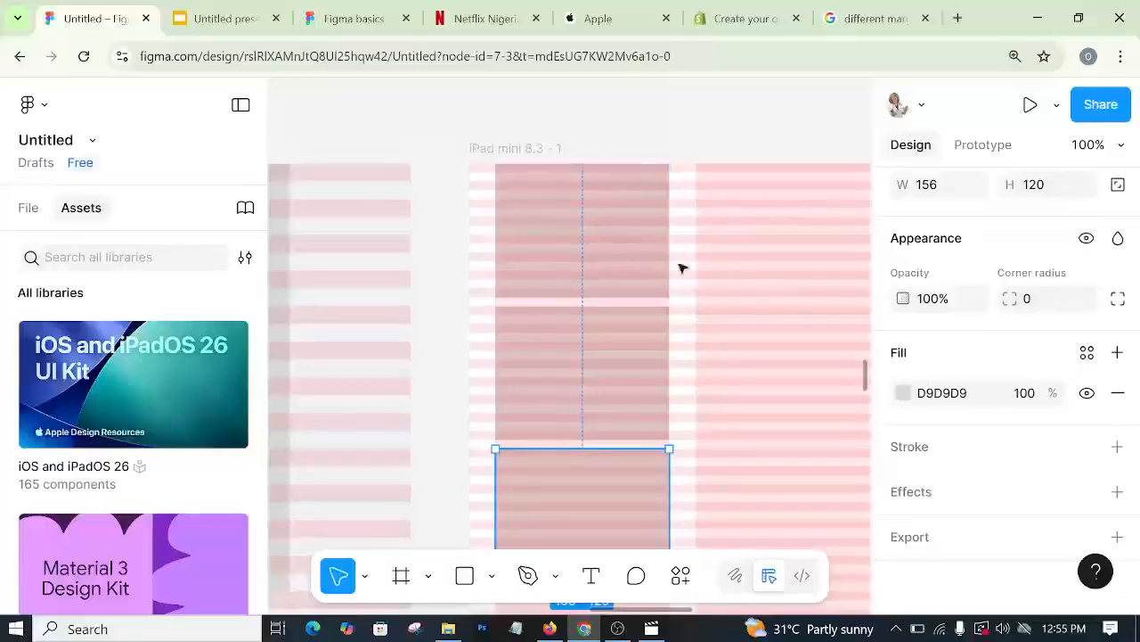
# - Try a gutter of 4 on the iPad mini frame's row guide, restore it to 8, and close the guide settings
pyautogui.click(548, 153)
pyautogui.scroll(-2, 1029, 512)
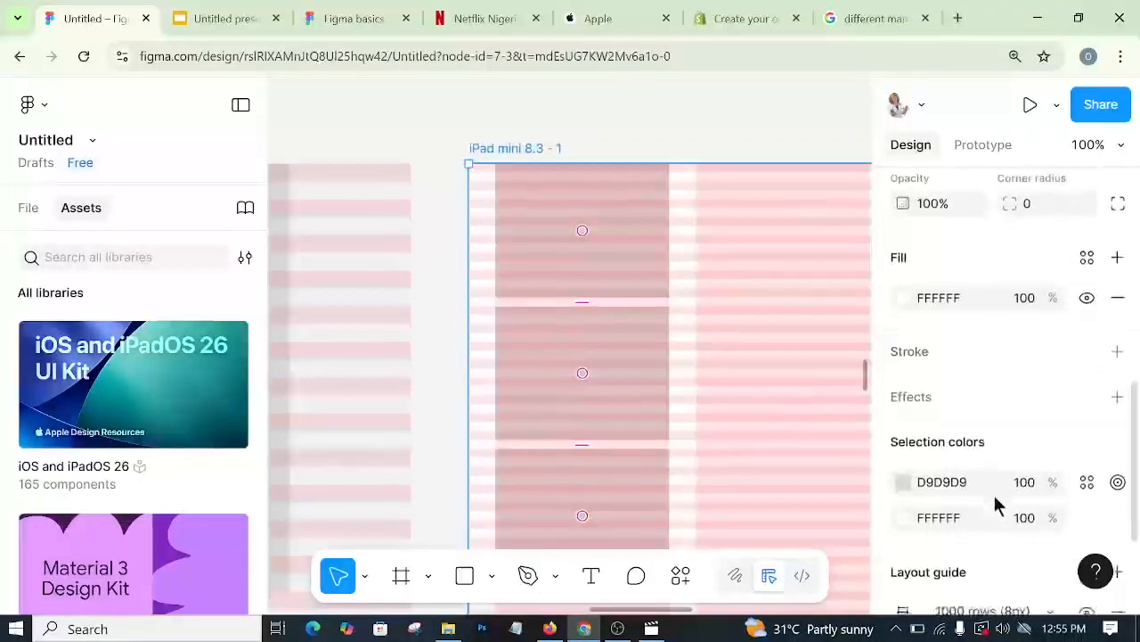
pyautogui.scroll(-2, 994, 504)
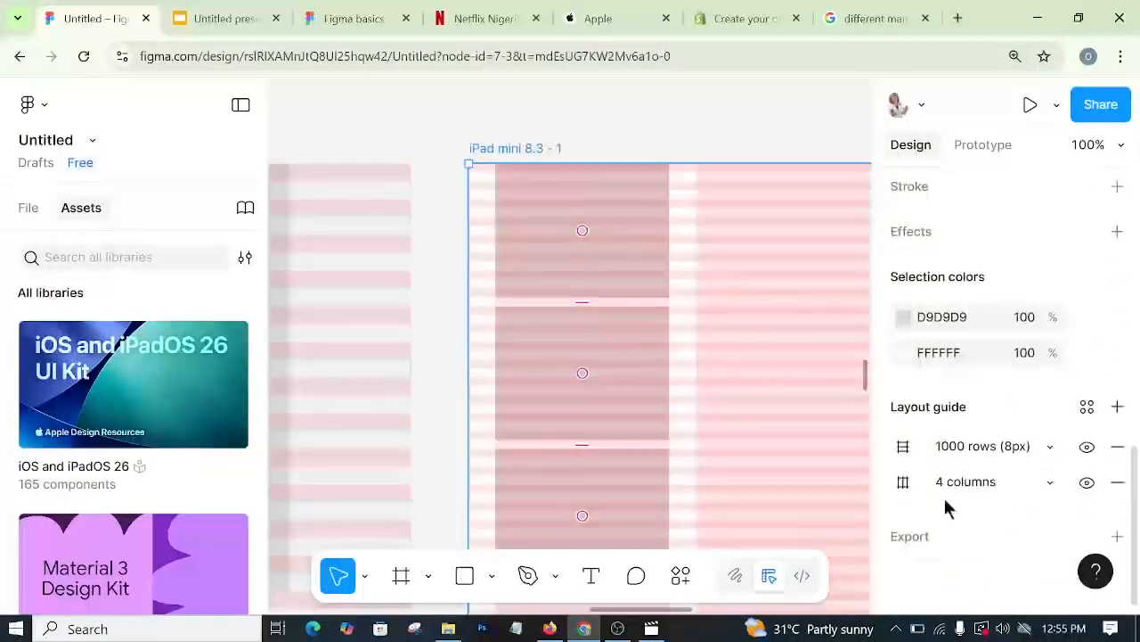
pyautogui.click(902, 457)
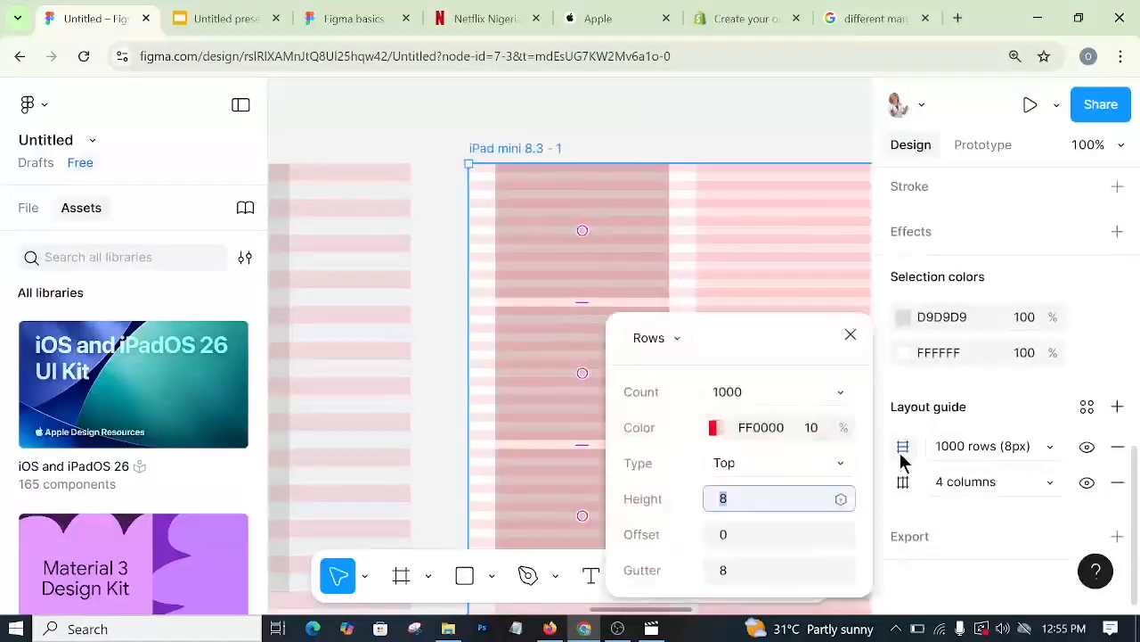
pyautogui.click(686, 523)
pyautogui.click(730, 571)
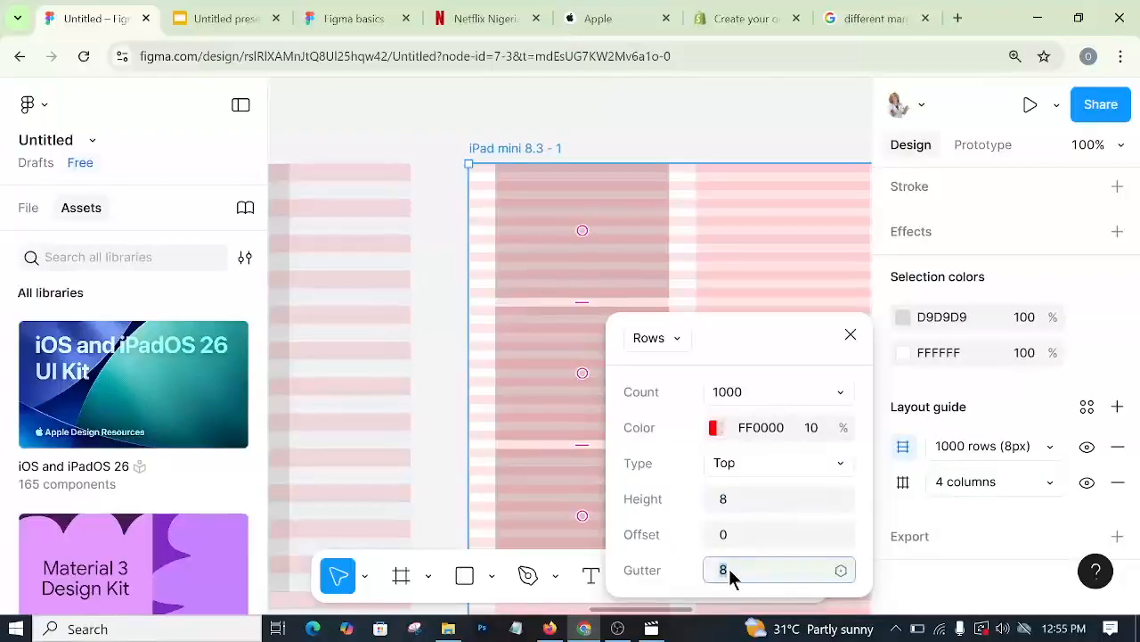
pyautogui.write('4')
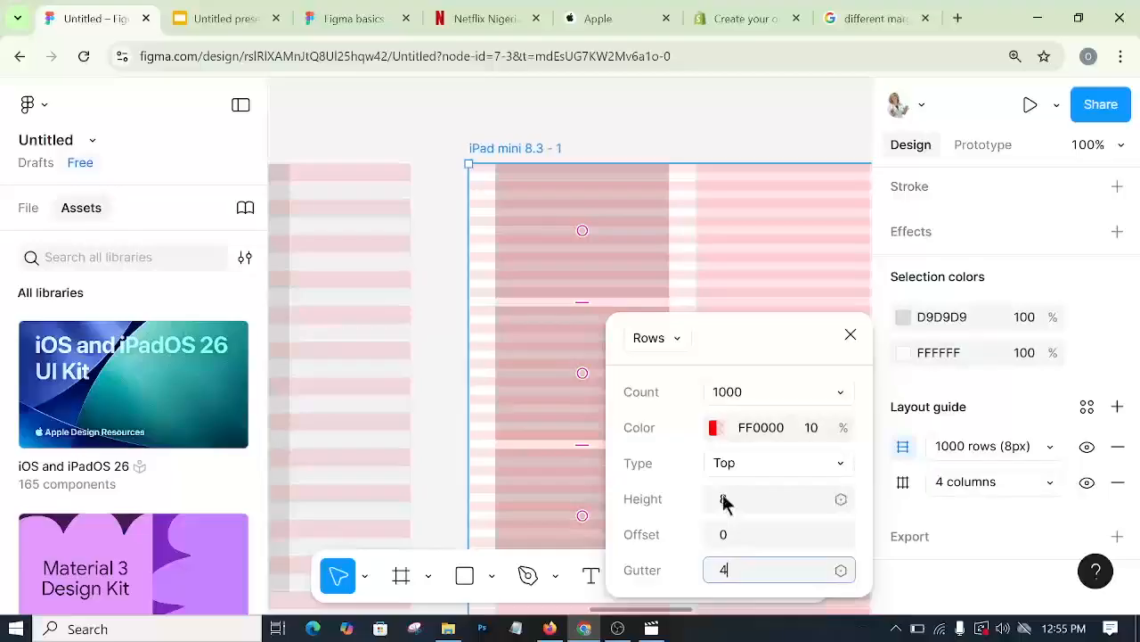
pyautogui.click(674, 552)
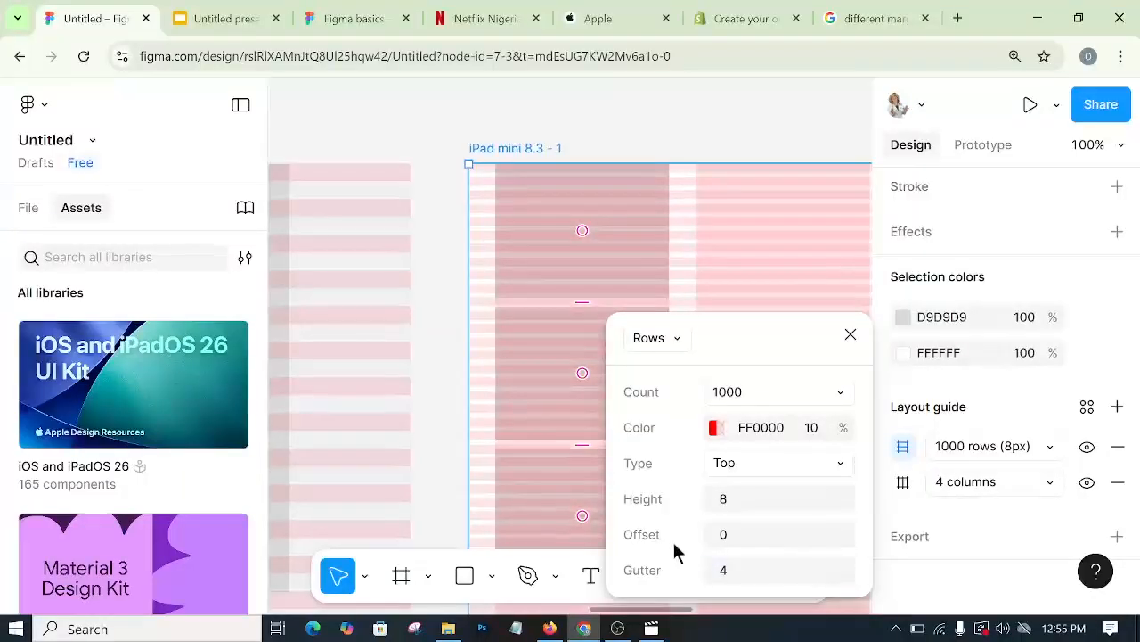
pyautogui.write('8')
pyautogui.press('Return')
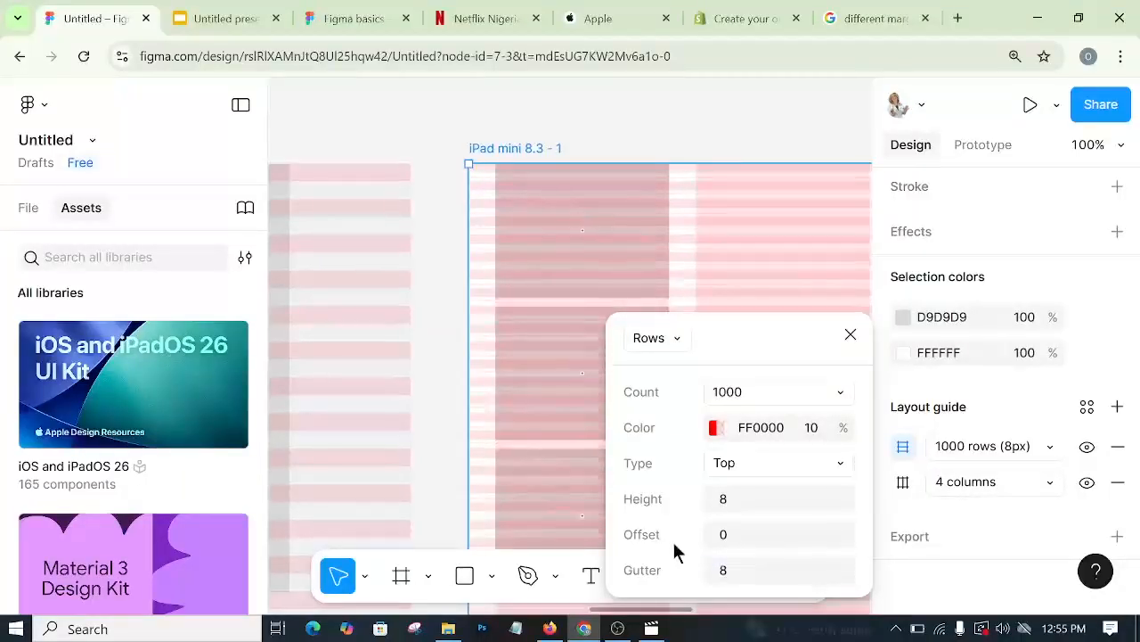
pyautogui.click(850, 334)
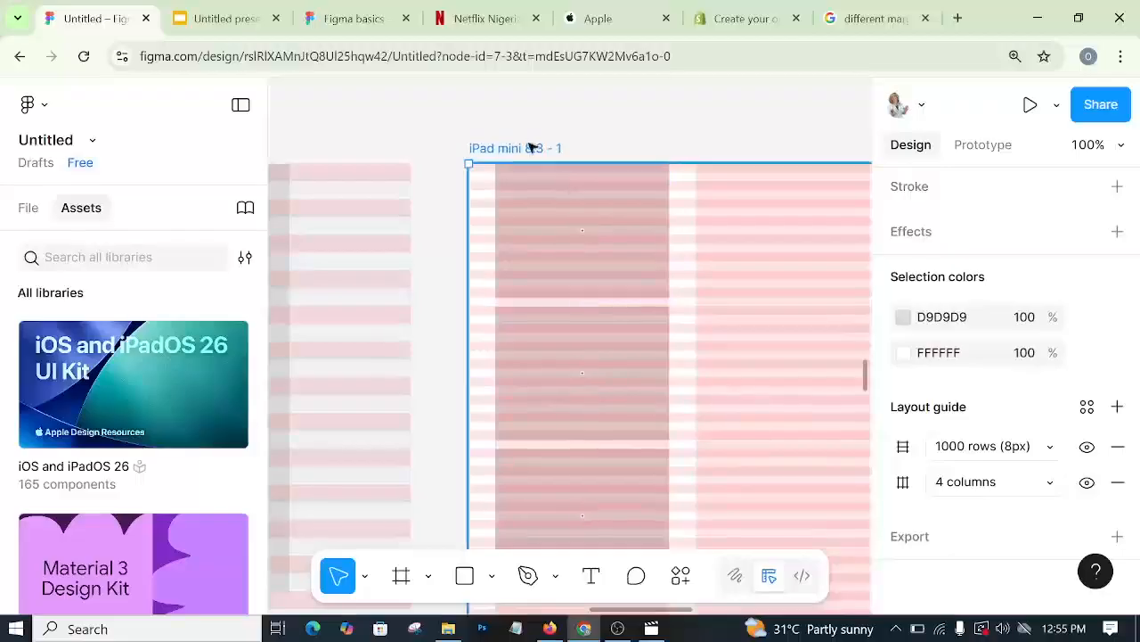
pyautogui.scroll(-2, 530, 193)
pyautogui.scroll(2, 802, 446)
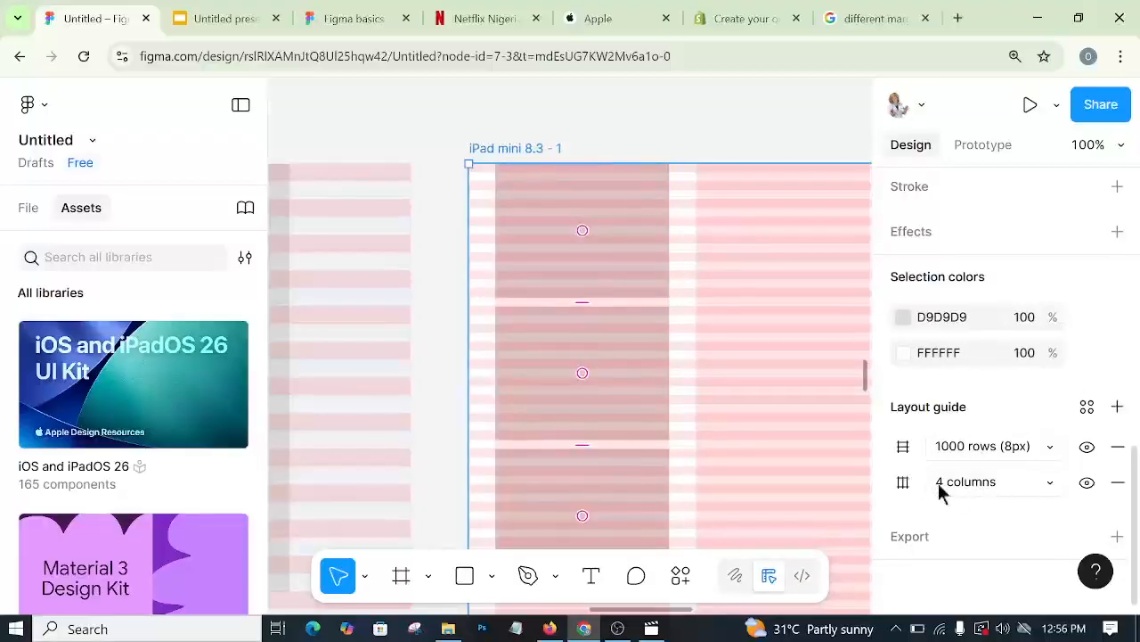
# - Set the gutter of the iPad mini 8.3 - 1 frame's column guide to 16
pyautogui.click(904, 483)
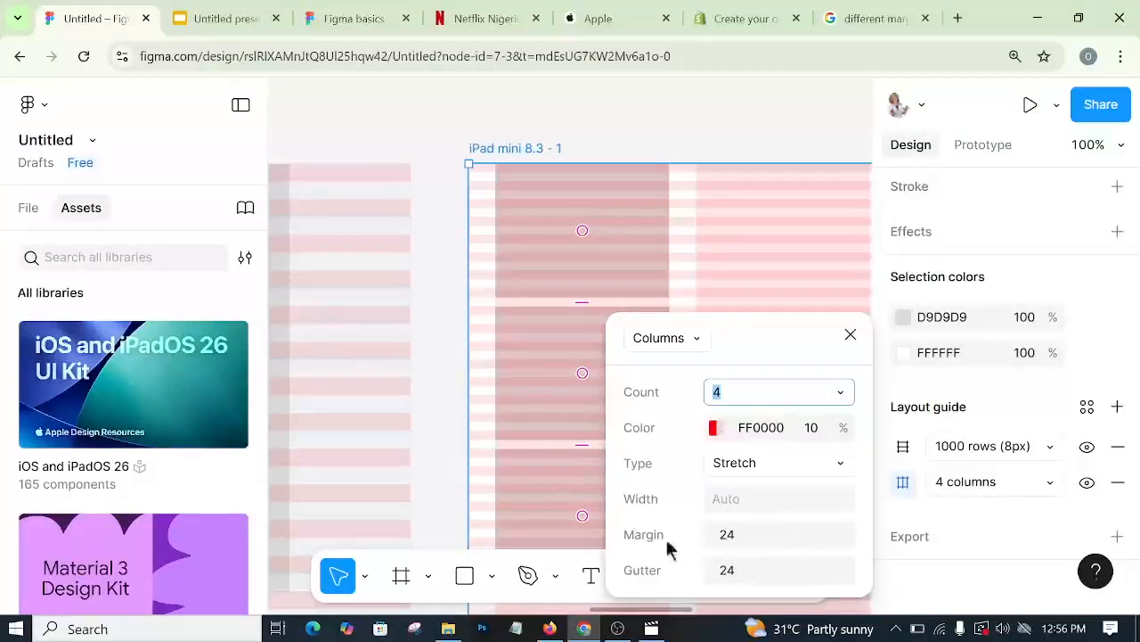
pyautogui.click(735, 570)
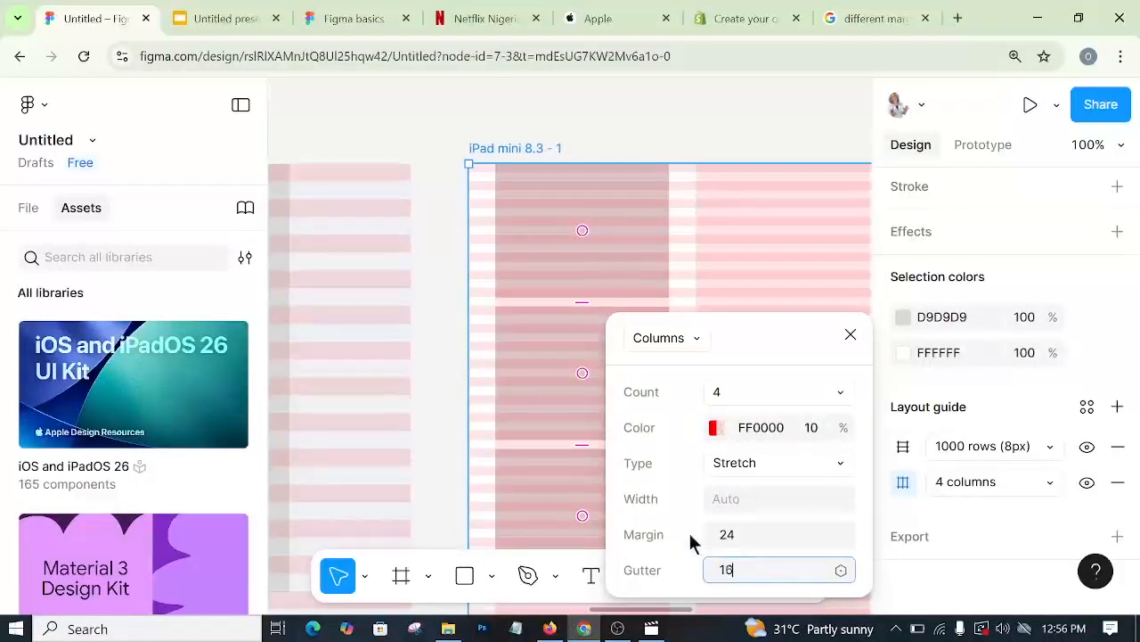
pyautogui.press('Return')
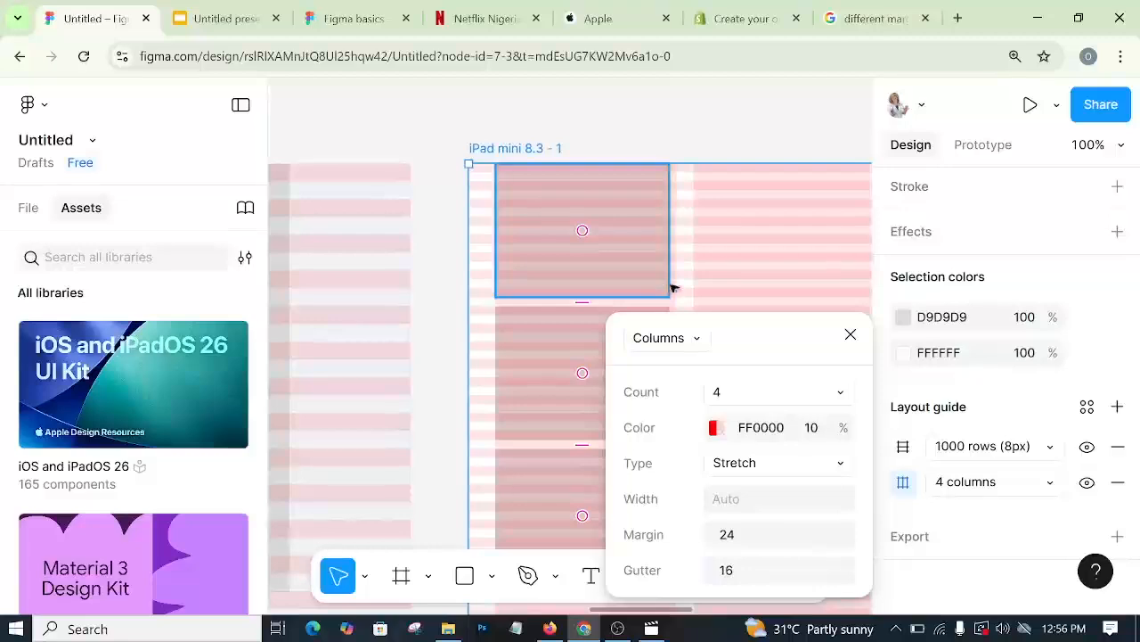
# - Widen each of the three stacked rectangles in the iPad mini frame's first column to 162 so they fill the column
pyautogui.click(670, 246)
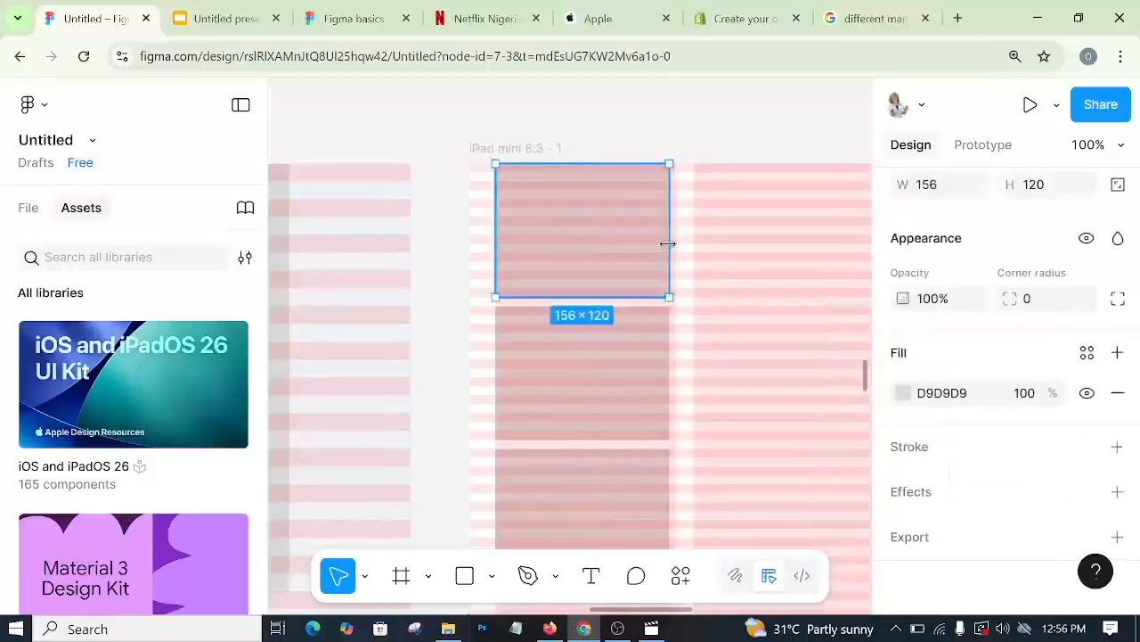
pyautogui.moveTo(668, 243); pyautogui.dragTo(676, 241)
pyautogui.click(662, 337)
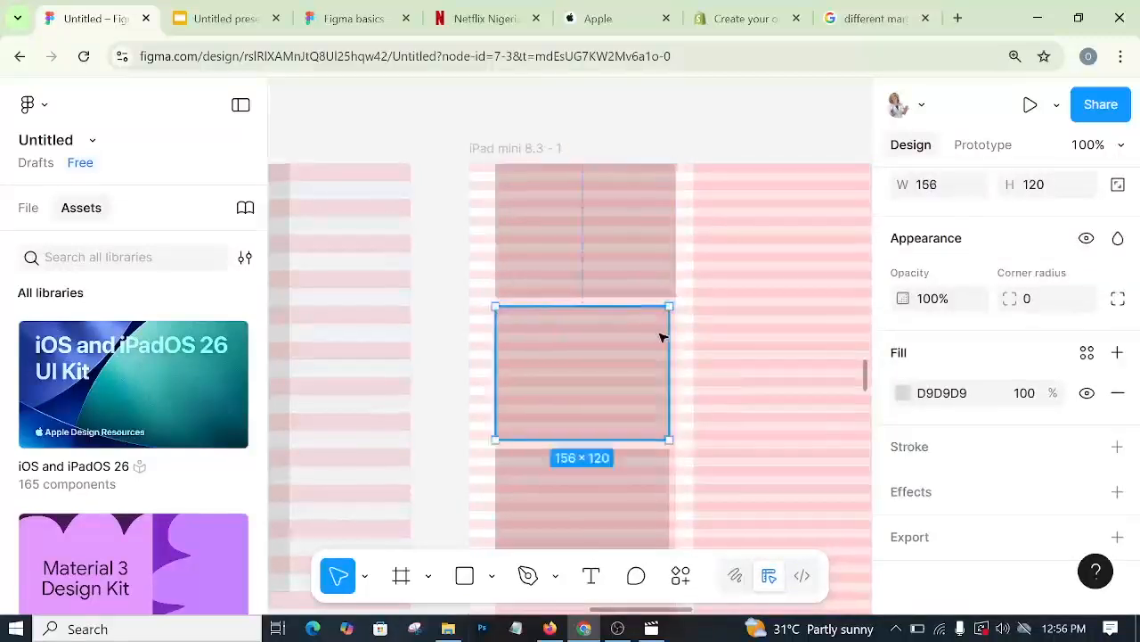
pyautogui.moveTo(671, 331); pyautogui.dragTo(677, 333)
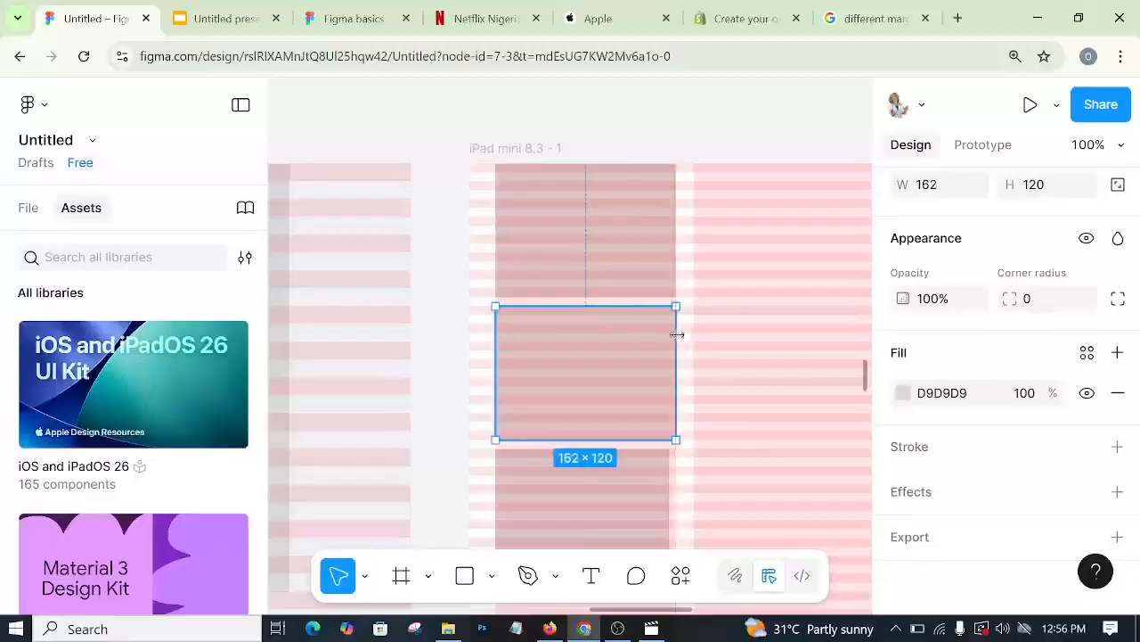
pyautogui.click(723, 253)
pyautogui.click(664, 492)
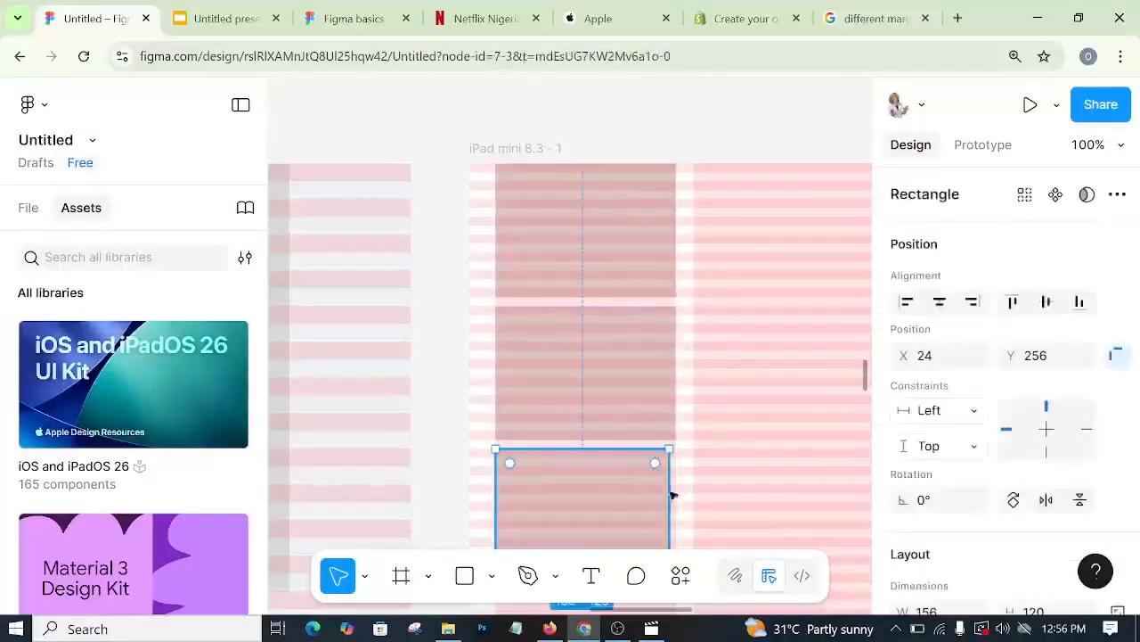
pyautogui.moveTo(672, 488); pyautogui.dragTo(677, 488)
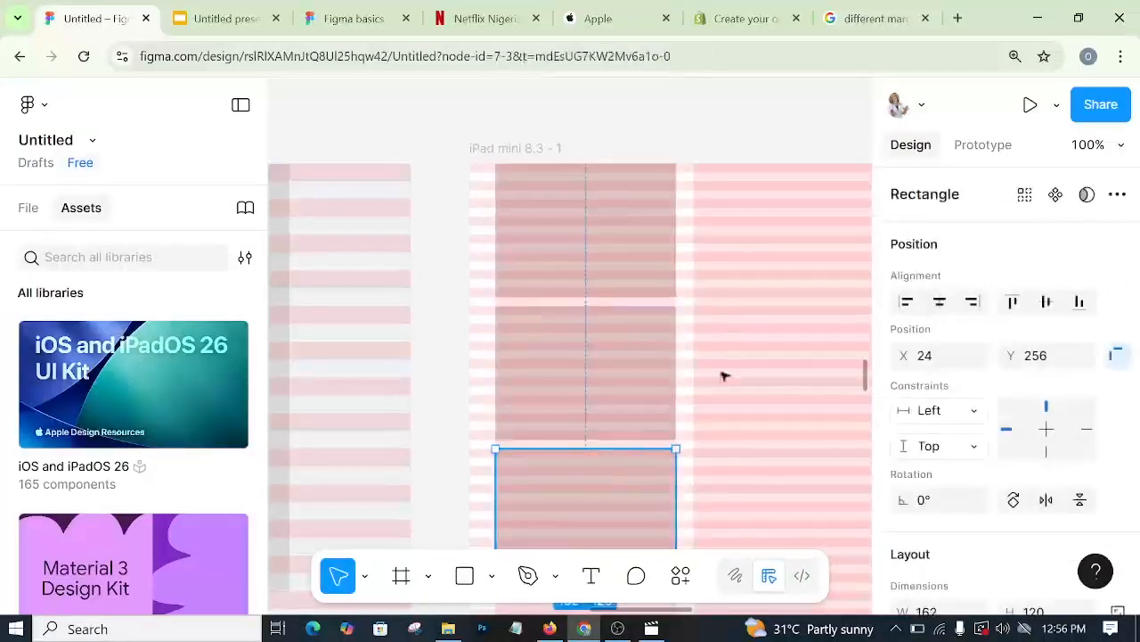
pyautogui.scroll(-3, 704, 392)
pyautogui.scroll(6, 688, 398)
pyautogui.scroll(-6, 687, 397)
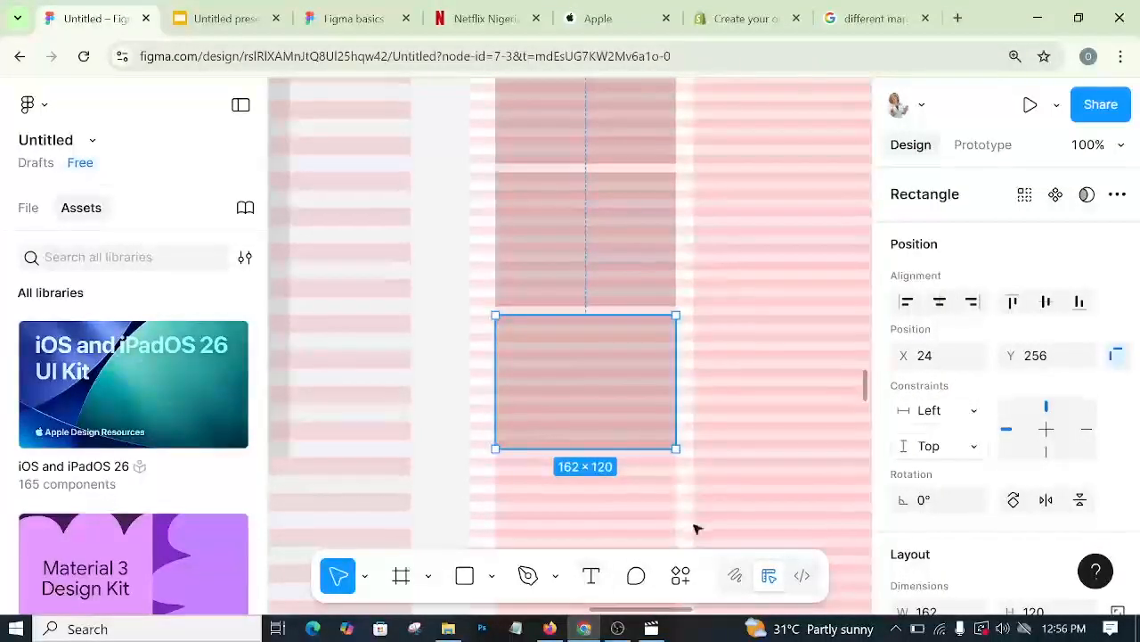
# - Switch to the Google Slides presentation, review the recommended 8pt mobile layout grid values, and return to the Figma design
pyautogui.click(229, 22)
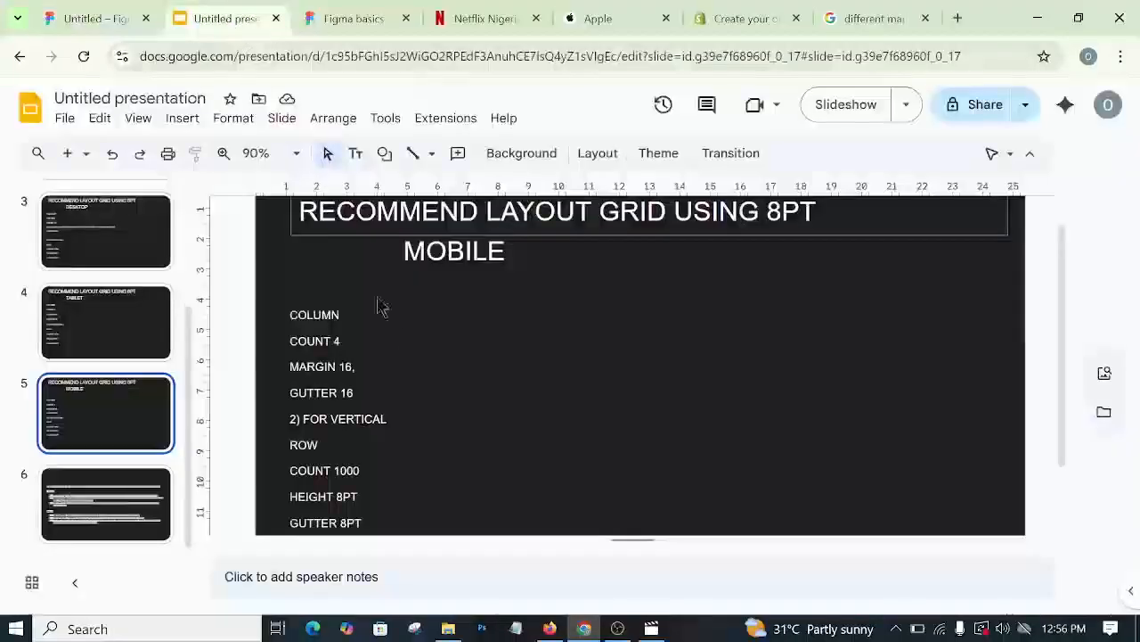
pyautogui.scroll(-2, 378, 305)
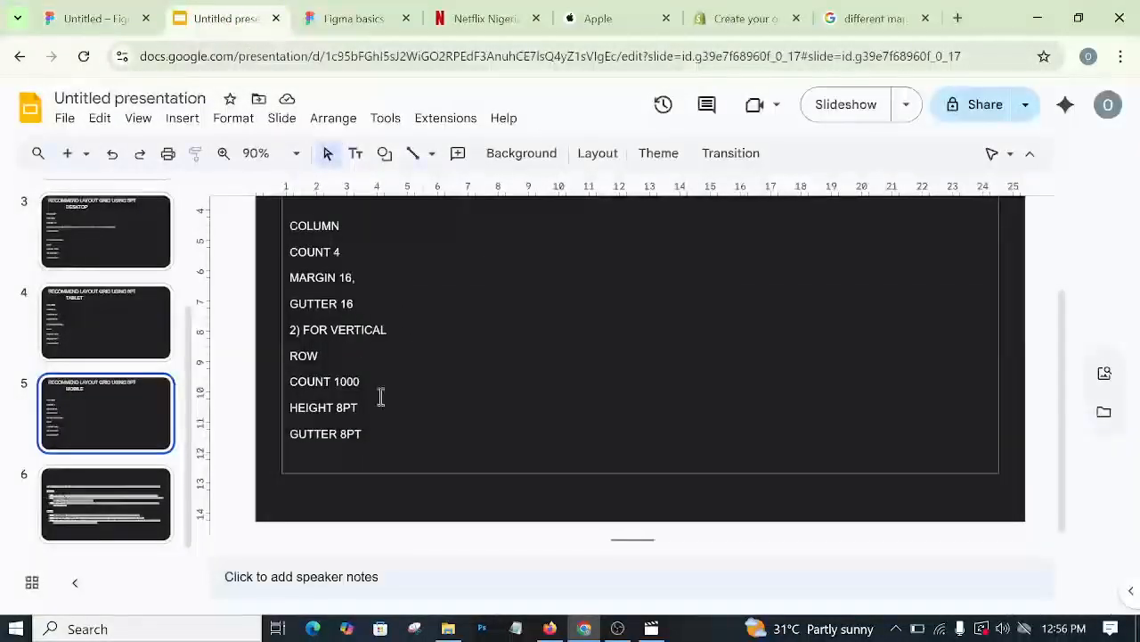
pyautogui.click(101, 8)
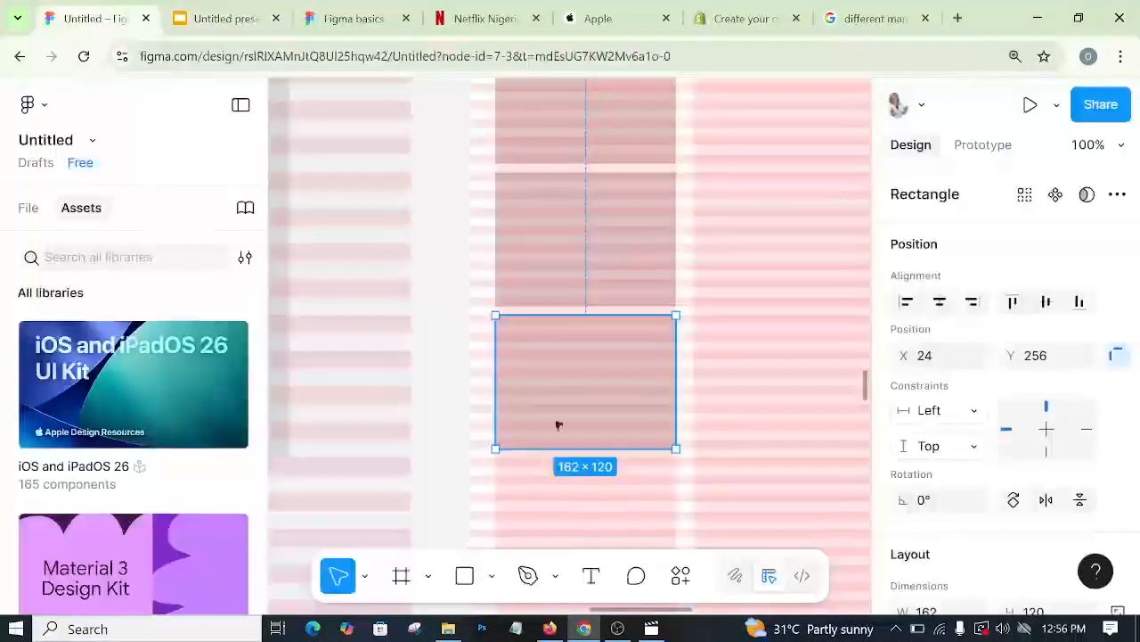
pyautogui.click(619, 629)
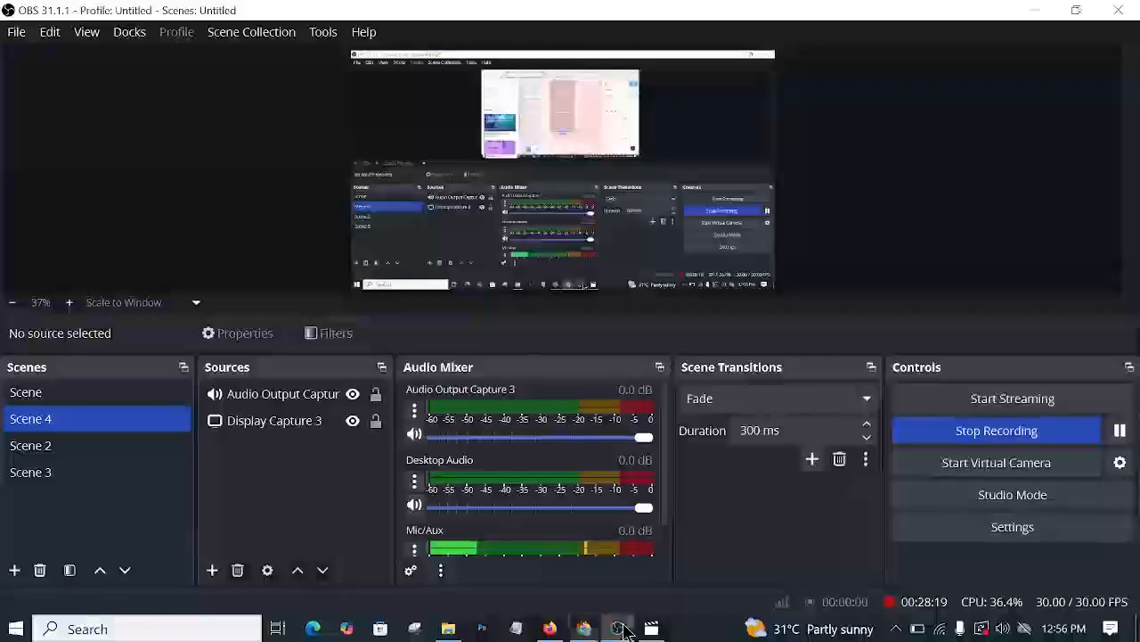
pyautogui.click(557, 631)
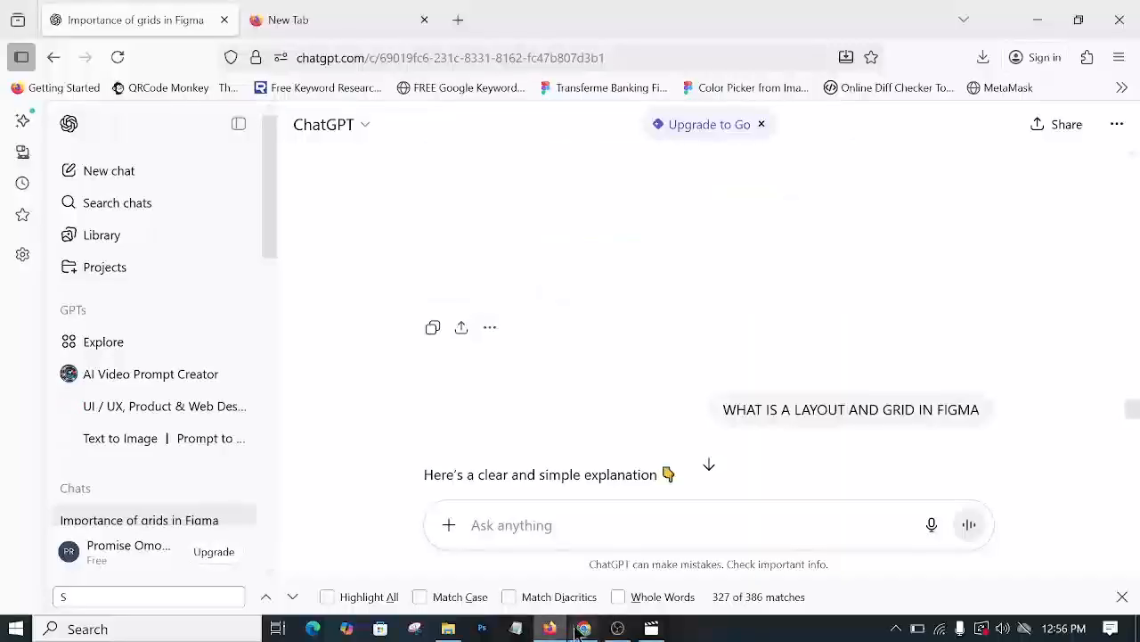
pyautogui.click(584, 632)
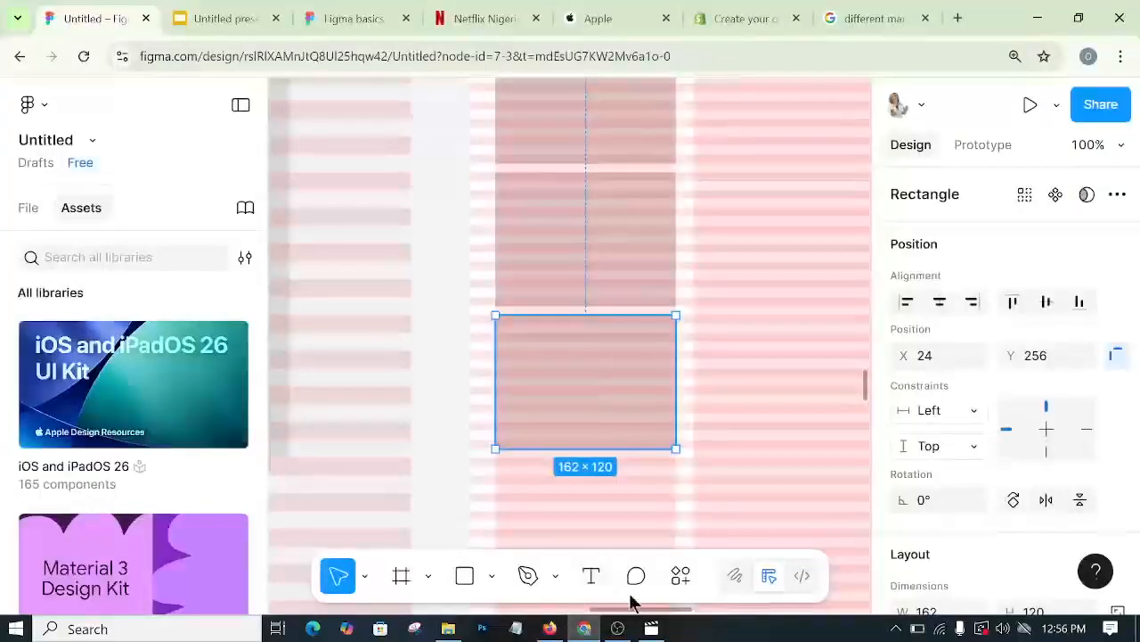
# - Change the fill of the selected third rectangle to the light grey F6F6F6 and close the colour picker
pyautogui.hscroll(10, 742, 512)
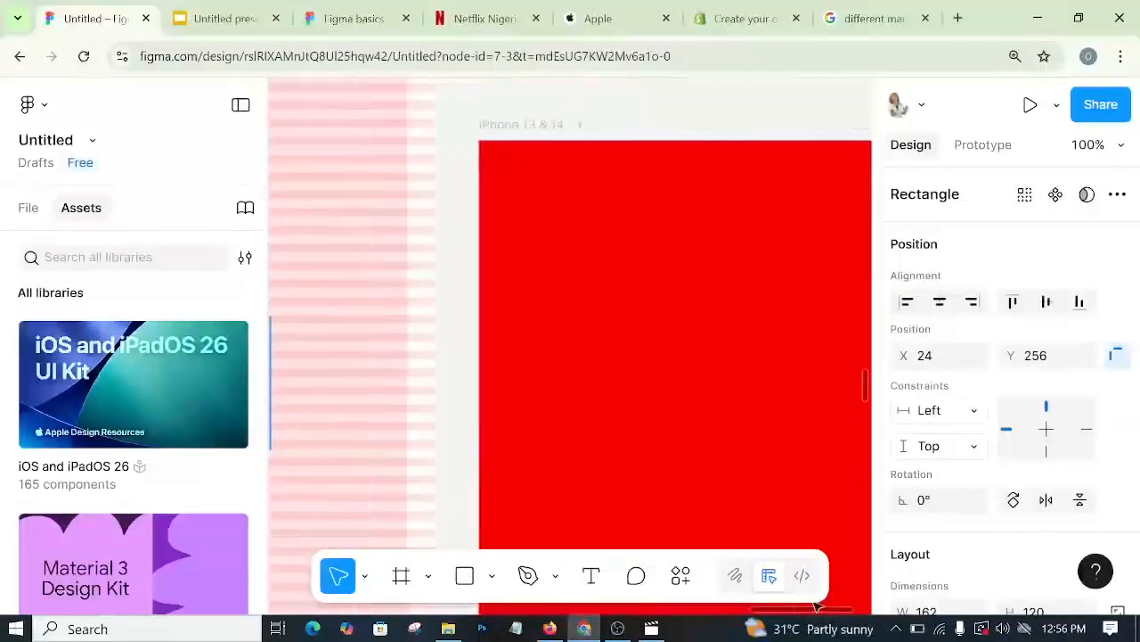
pyautogui.scroll(-2, 713, 431)
pyautogui.scroll(3, 693, 408)
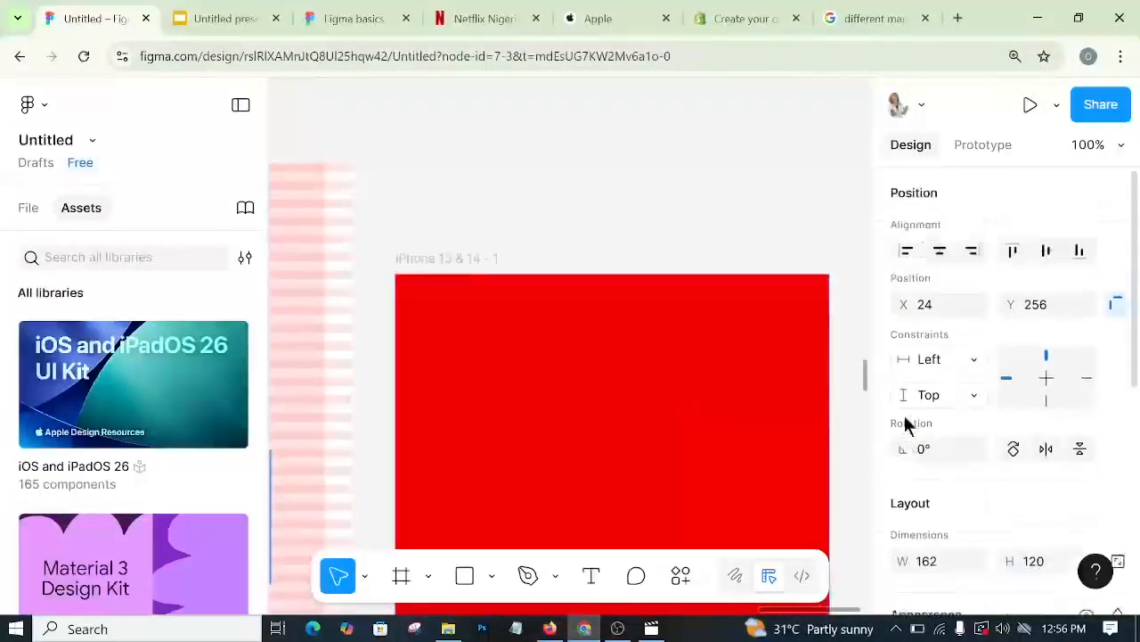
pyautogui.scroll(-1, 935, 472)
pyautogui.scroll(-3, 951, 503)
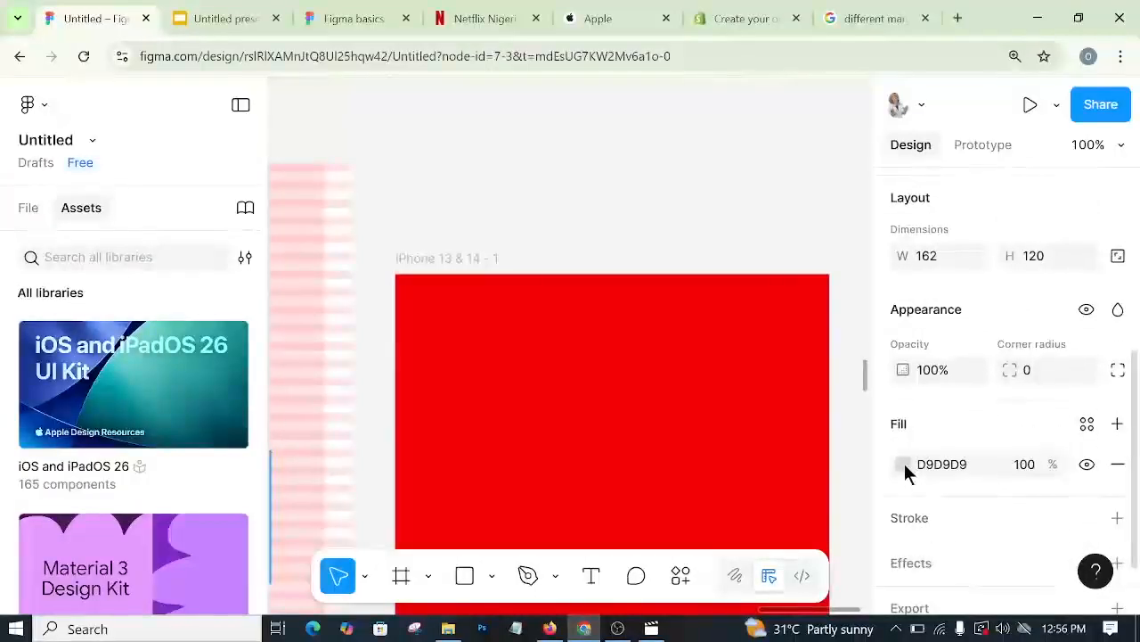
pyautogui.click(905, 464)
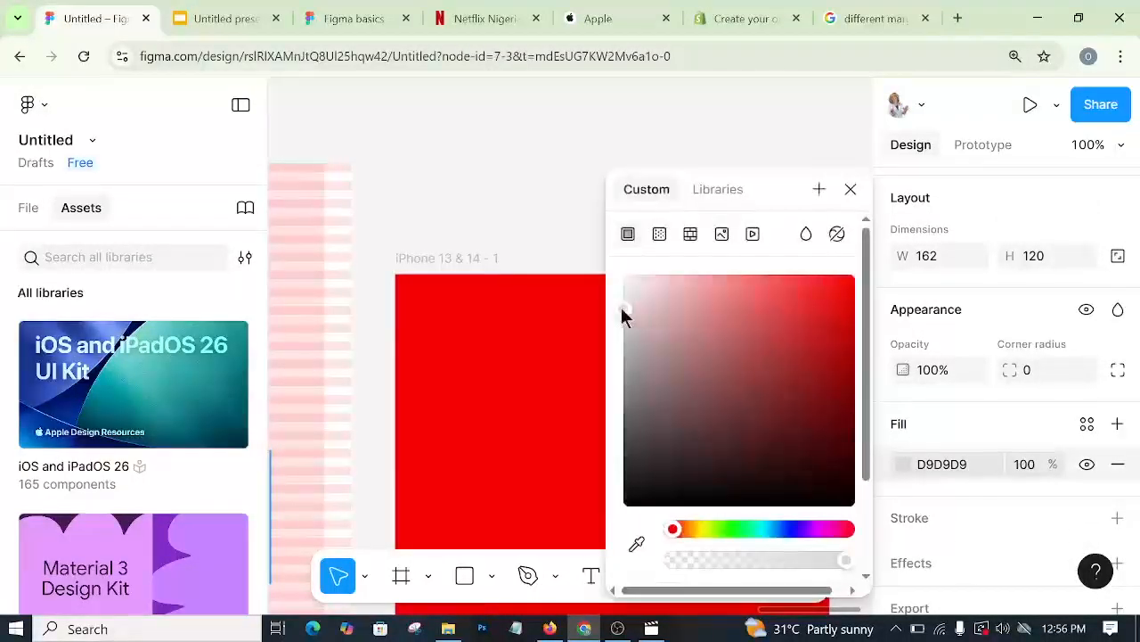
pyautogui.click(623, 282)
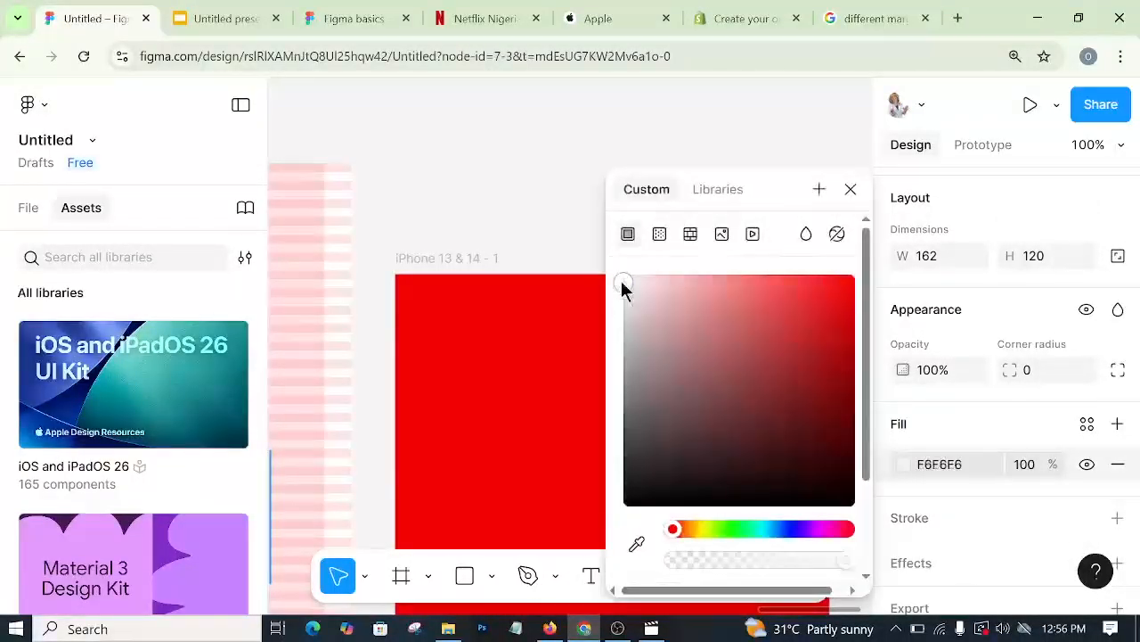
pyautogui.click(535, 212)
# - Change the iPhone 13 & 14 - 1 frame's fill from red to the near-white FAFAFA
pyautogui.click(448, 265)
pyautogui.scroll(-2, 856, 411)
pyautogui.scroll(-3, 966, 452)
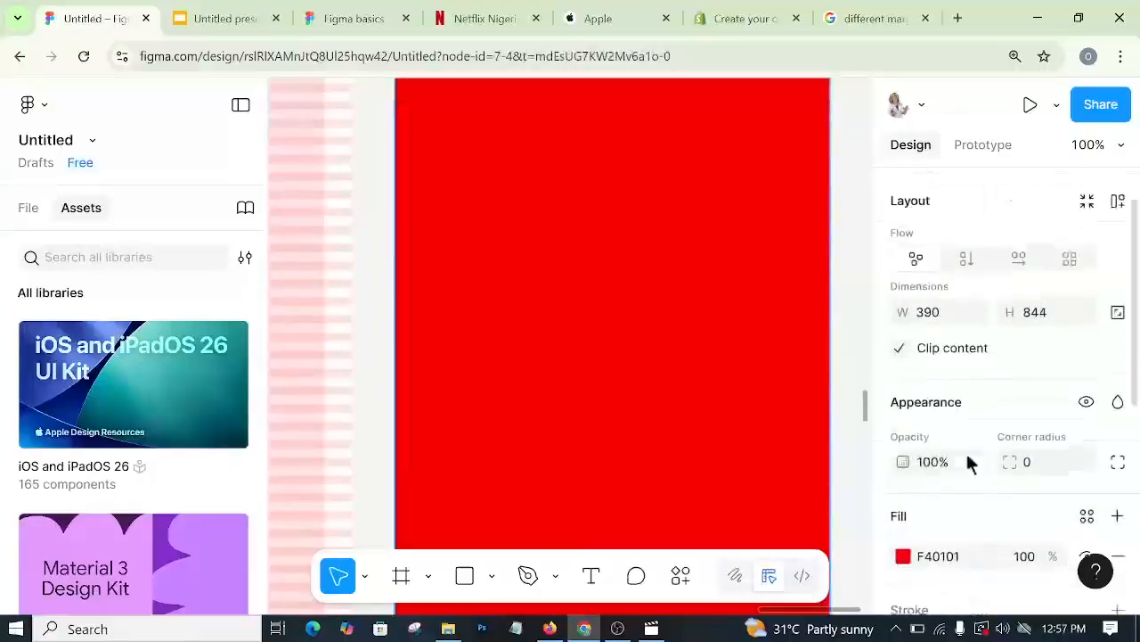
pyautogui.click(903, 551)
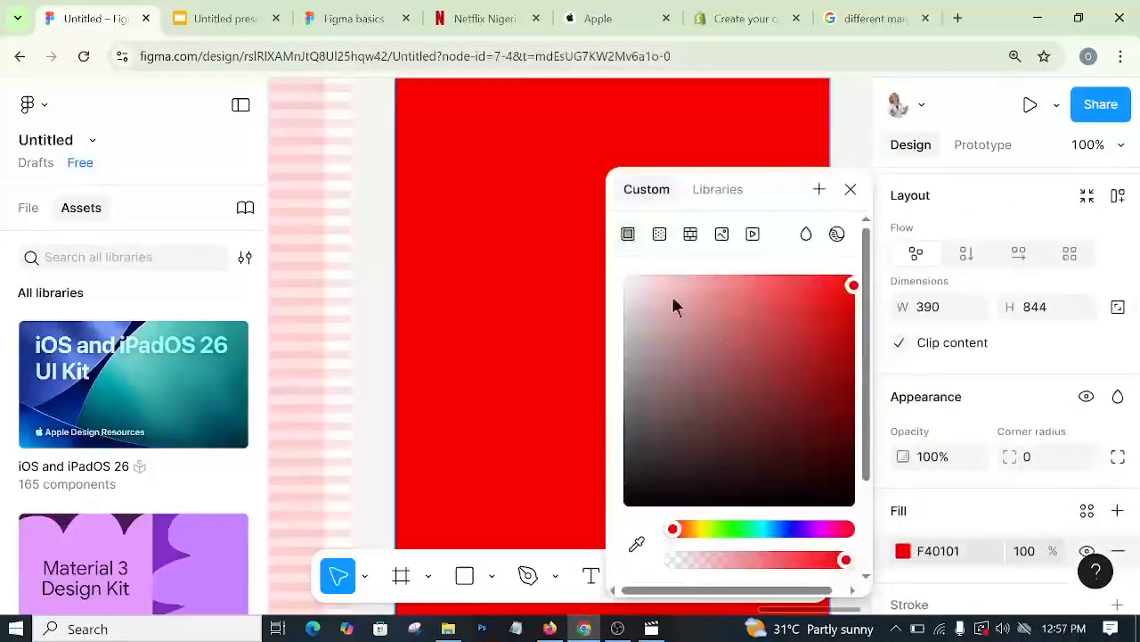
pyautogui.click(854, 293)
pyautogui.moveTo(718, 292); pyautogui.dragTo(621, 283)
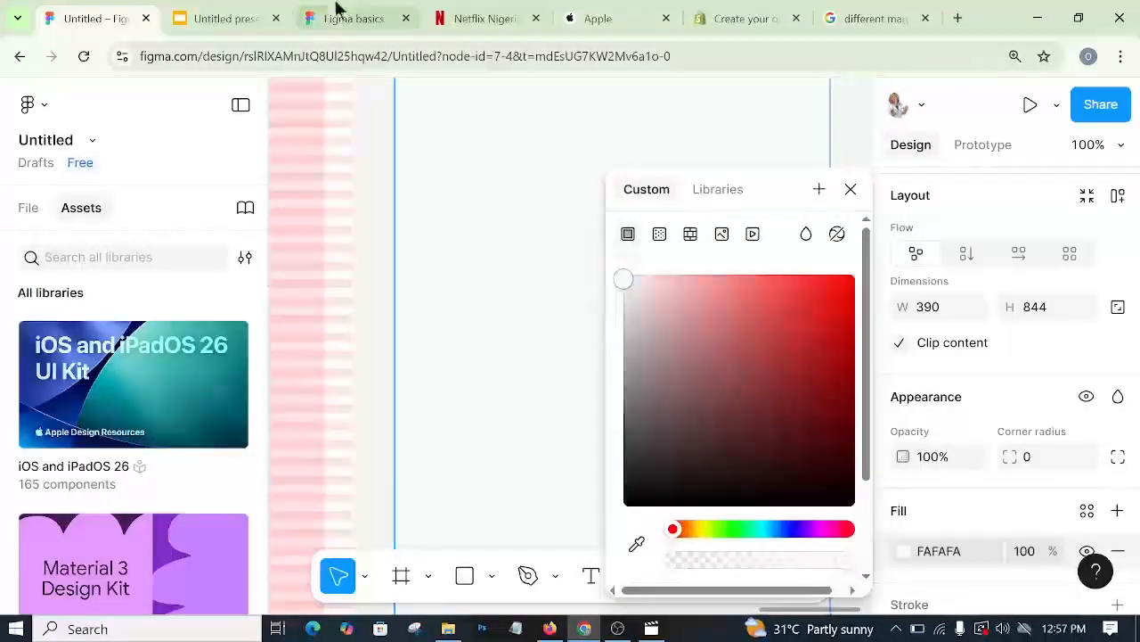
# - Check the column and row settings on the mobile layout grid slide in Google Slides, and go back to Figma
pyautogui.click(201, 18)
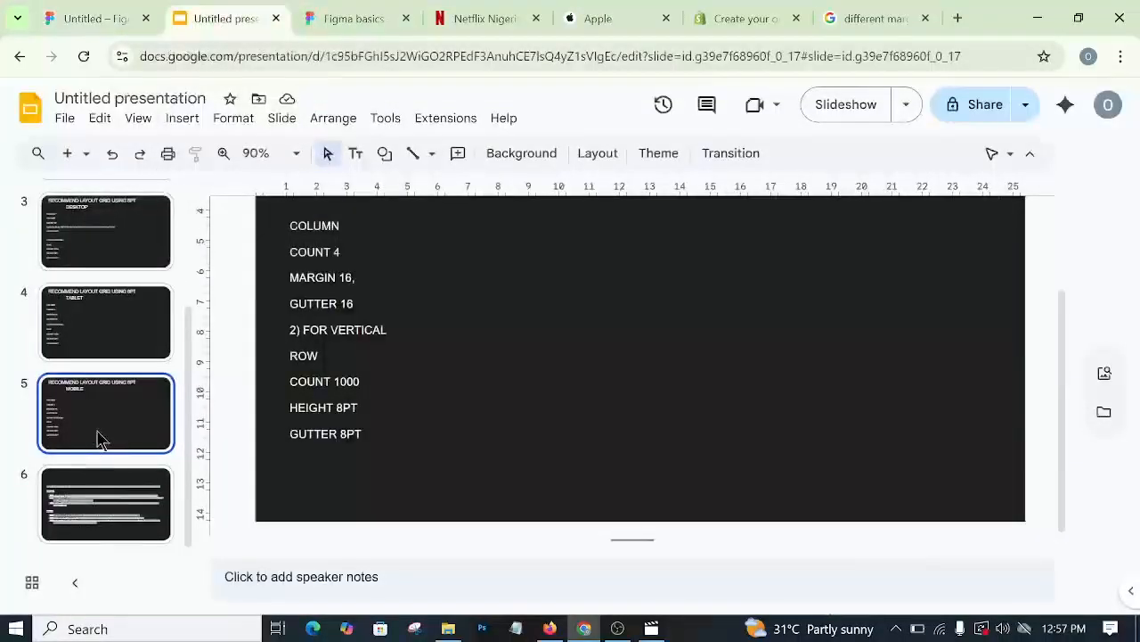
pyautogui.scroll(1, 516, 418)
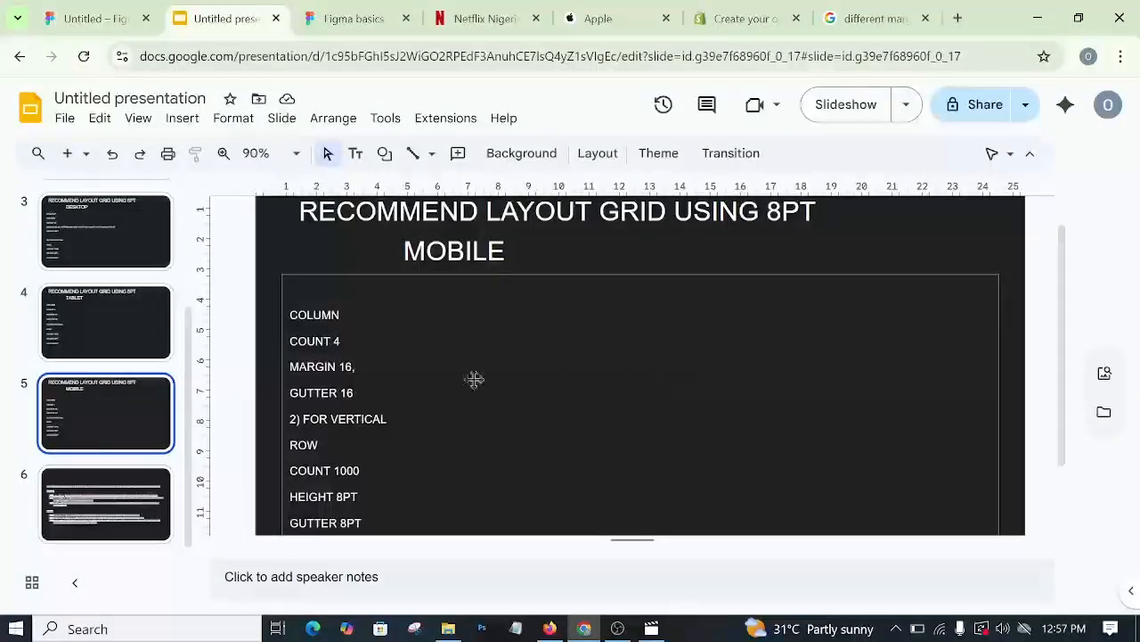
pyautogui.click(125, 11)
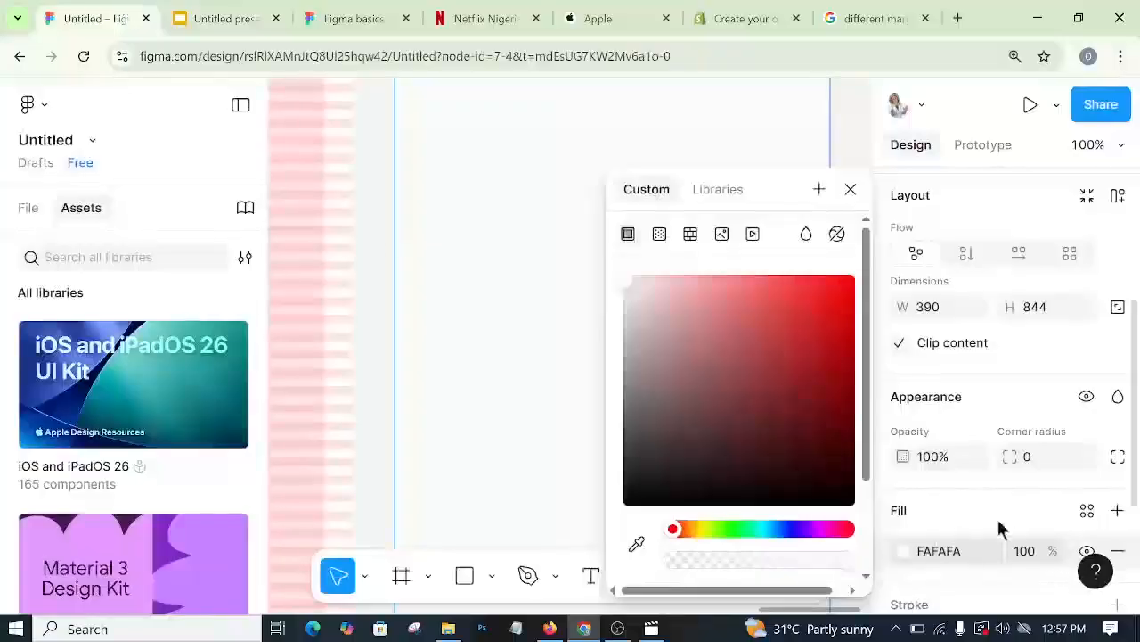
# - Add a layout guide to the iPhone 13 & 14 - 1 frame and switch its type from grid to columns
pyautogui.scroll(-3, 992, 504)
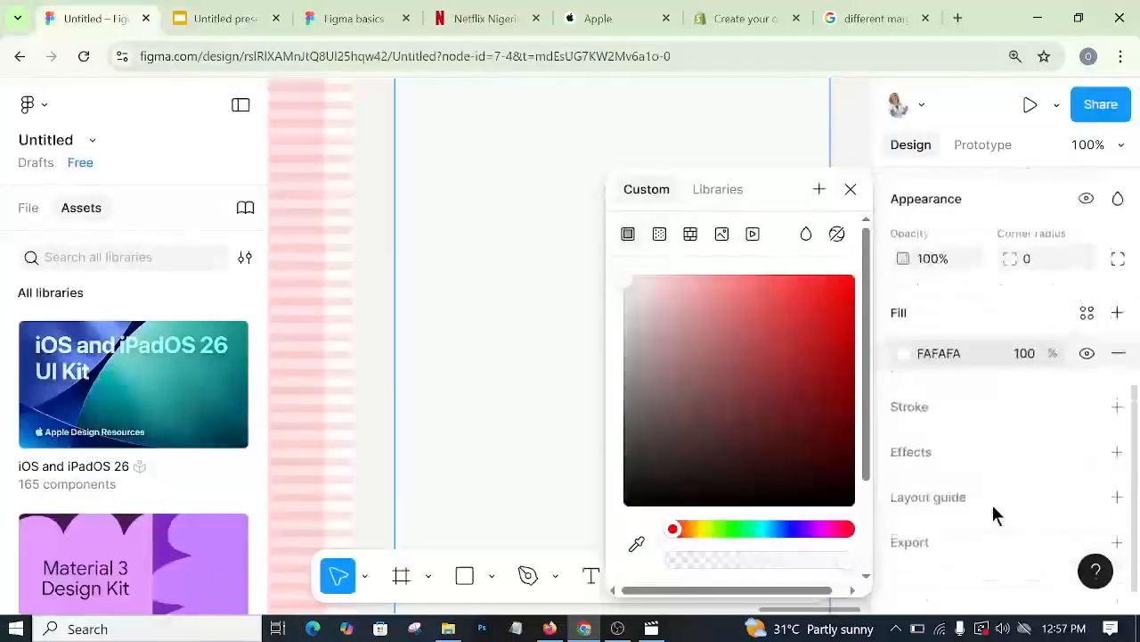
pyautogui.click(1117, 491)
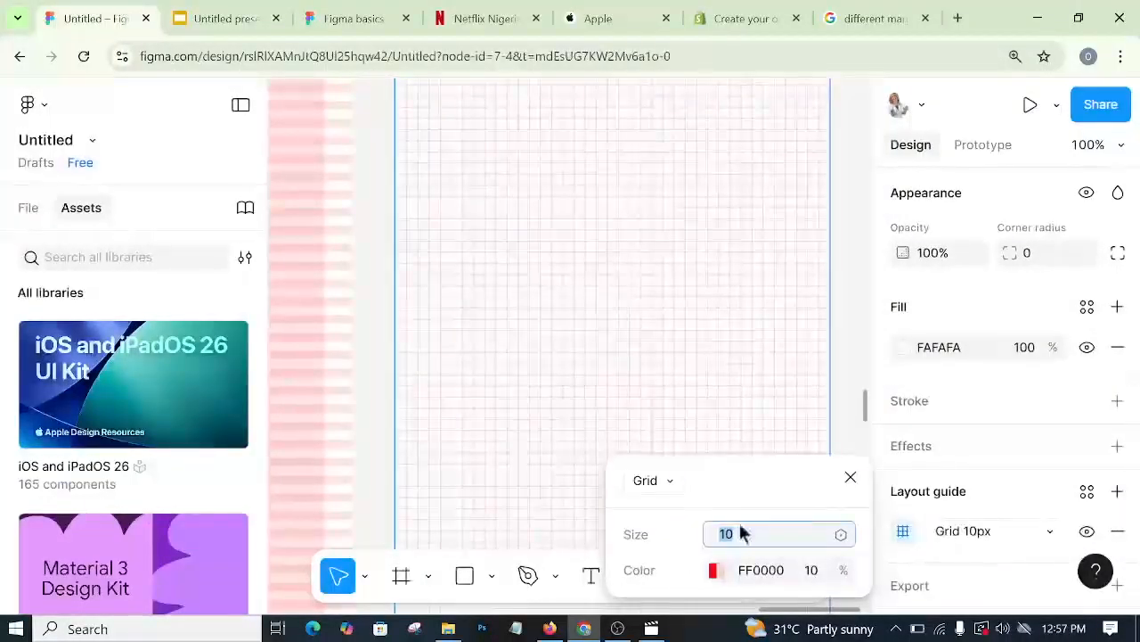
pyautogui.click(669, 486)
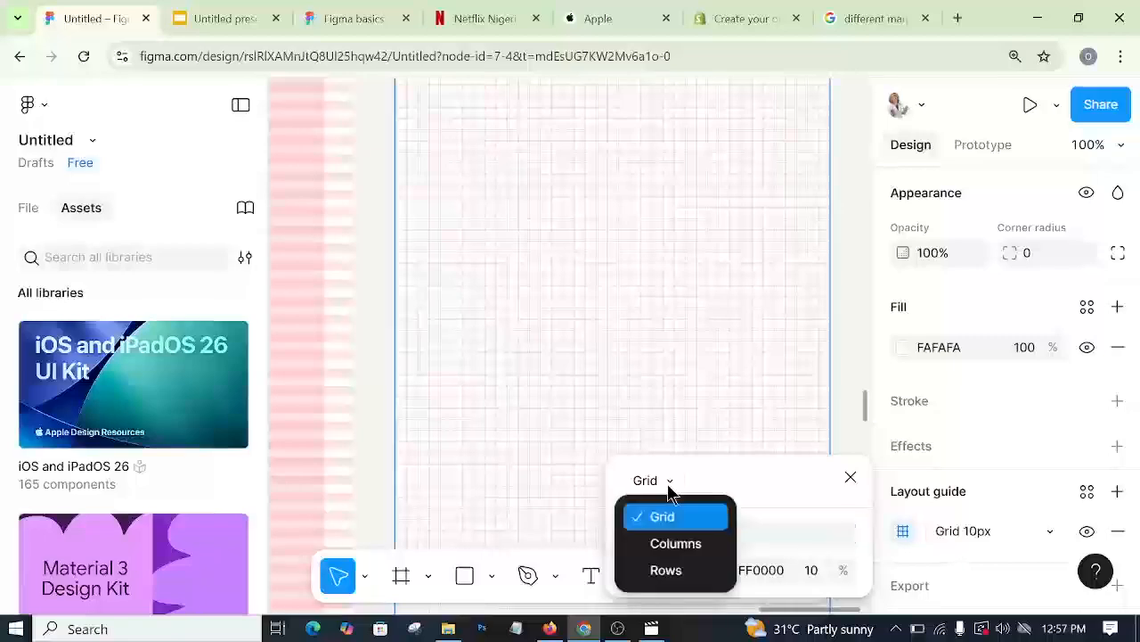
pyautogui.click(665, 554)
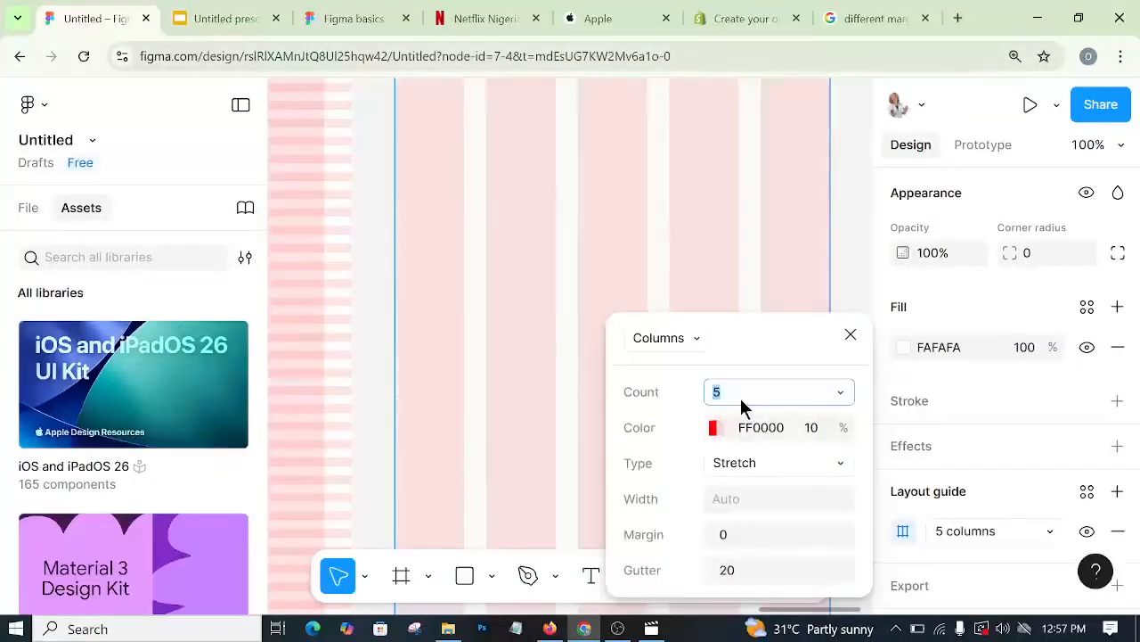
# - Set the iPhone frame's column guide to count 4, margin 16 and gutter 16, and close its settings
pyautogui.write('4')
pyautogui.click(755, 532)
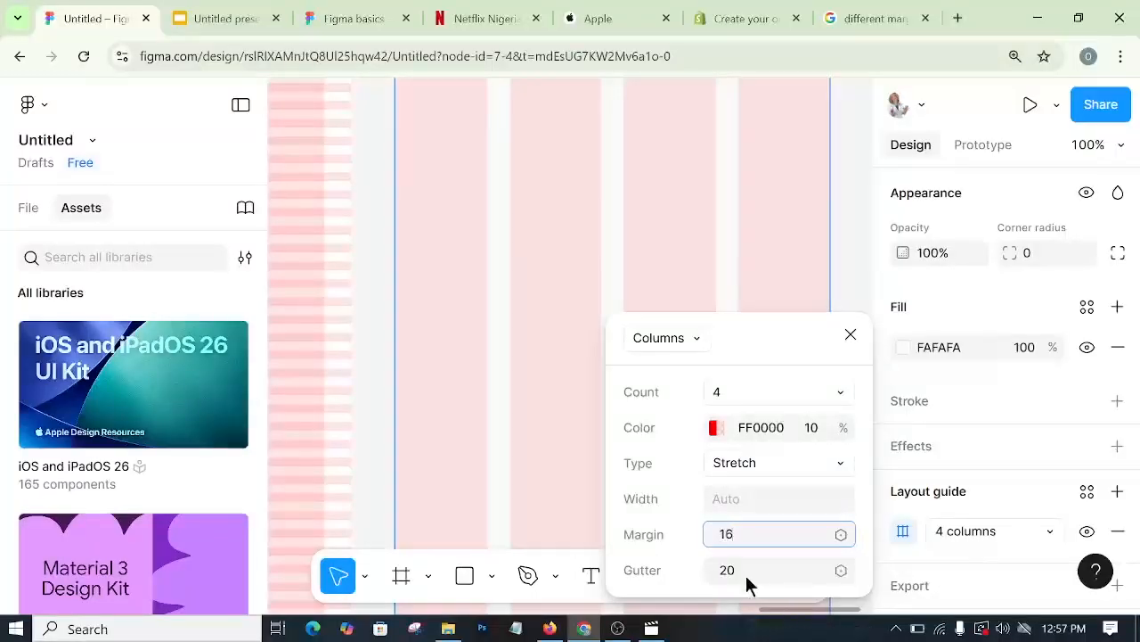
pyautogui.click(746, 570)
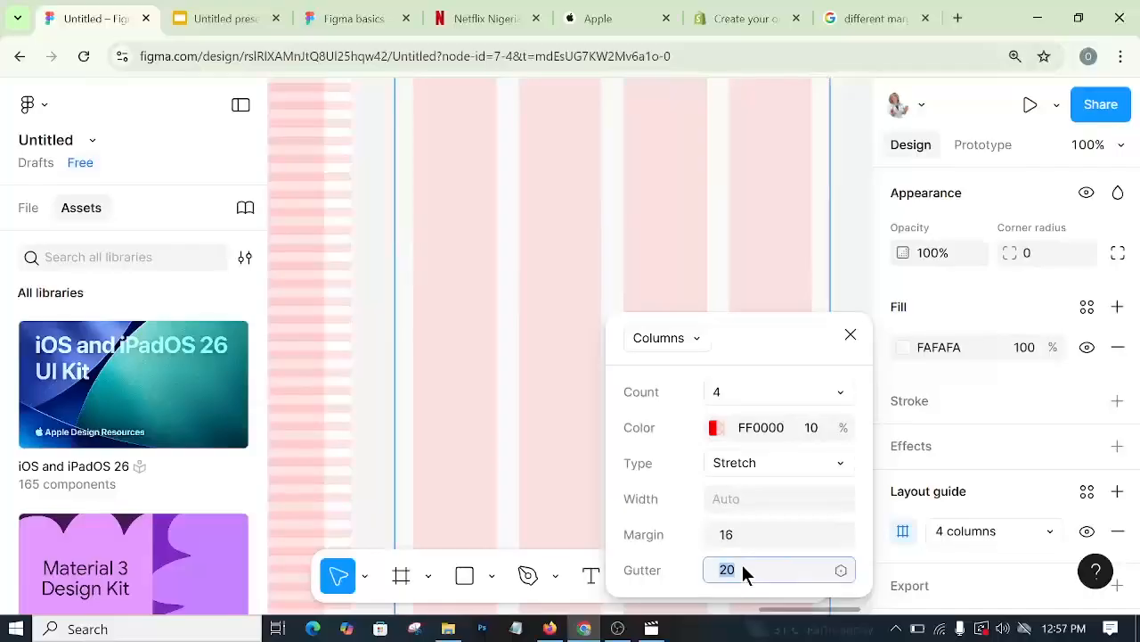
pyautogui.write('15')
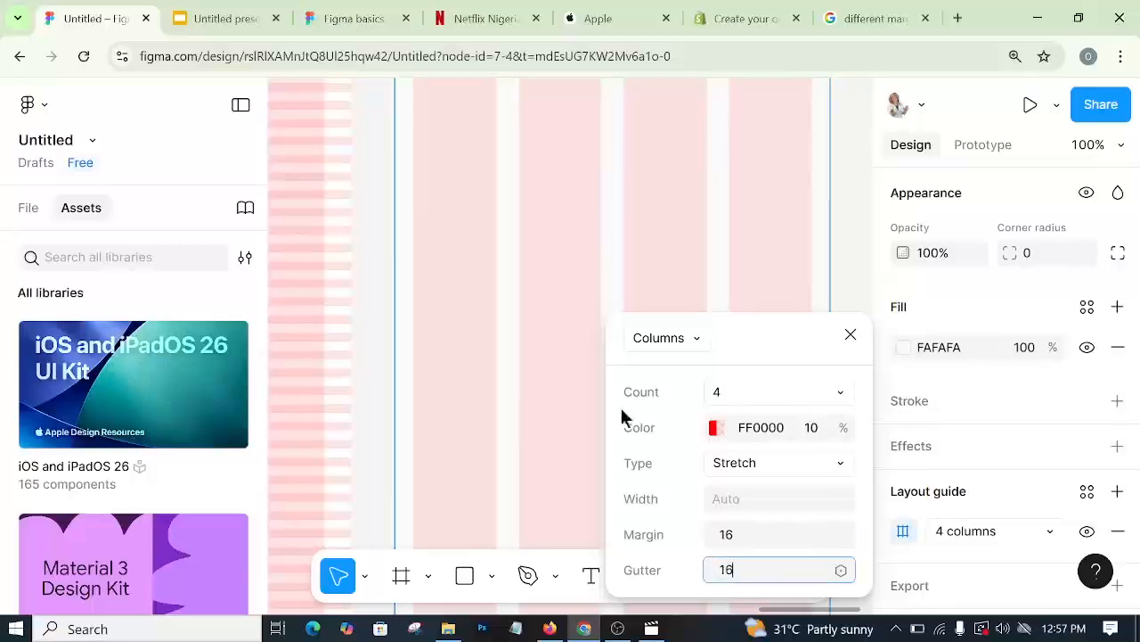
pyautogui.click(850, 336)
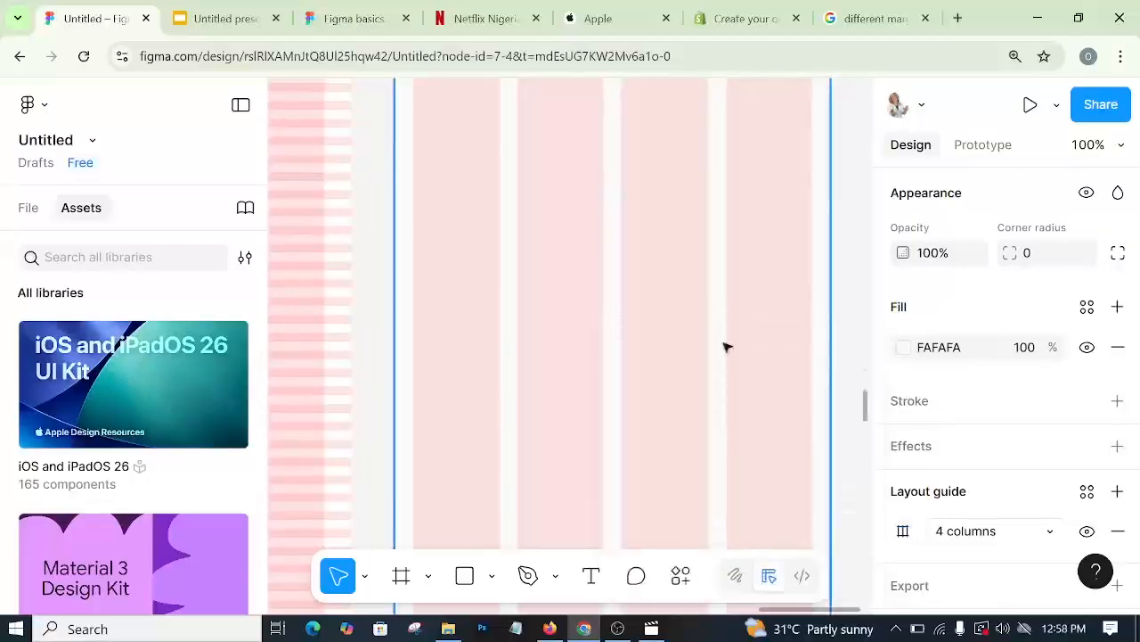
pyautogui.scroll(3, 725, 347)
pyautogui.scroll(-5, 726, 346)
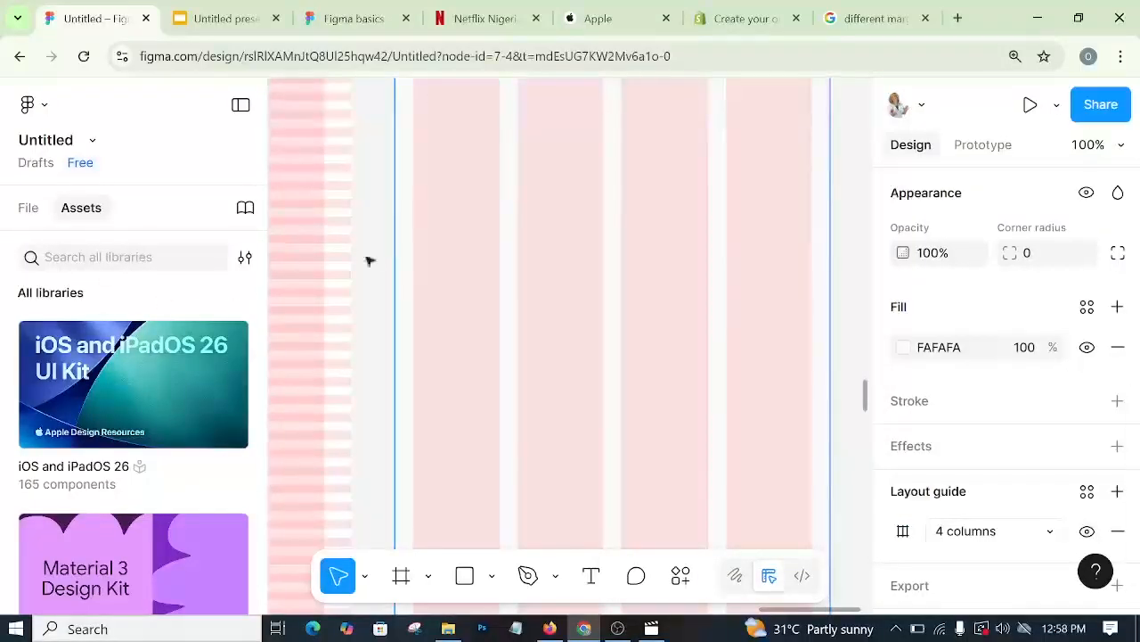
# - Draw a rectangle about 171 × 129 across the first two columns near the top edge of the iPhone 13 & 14 - 1 frame
pyautogui.scroll(3, 369, 258)
pyautogui.scroll(-3, 713, 267)
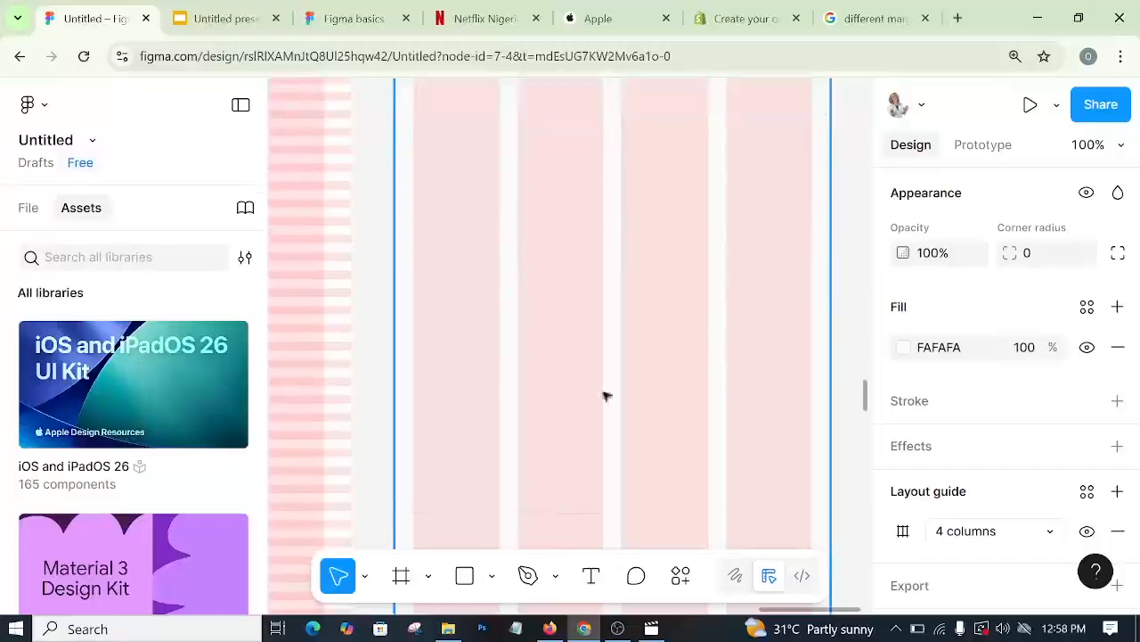
pyautogui.click(492, 576)
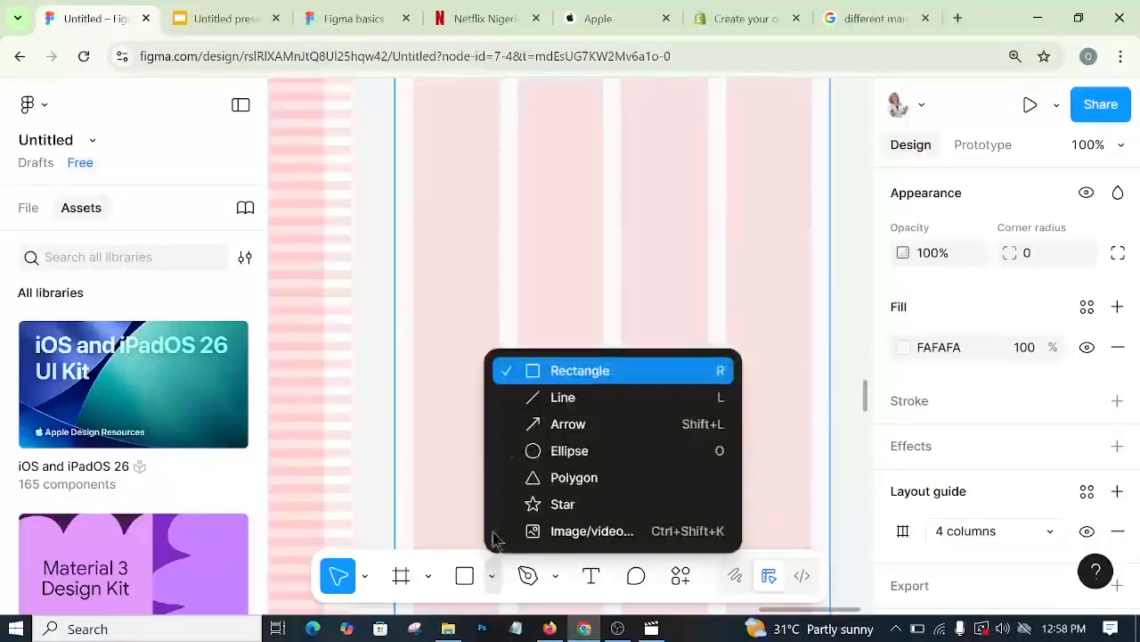
pyautogui.click(535, 369)
pyautogui.scroll(3, 448, 254)
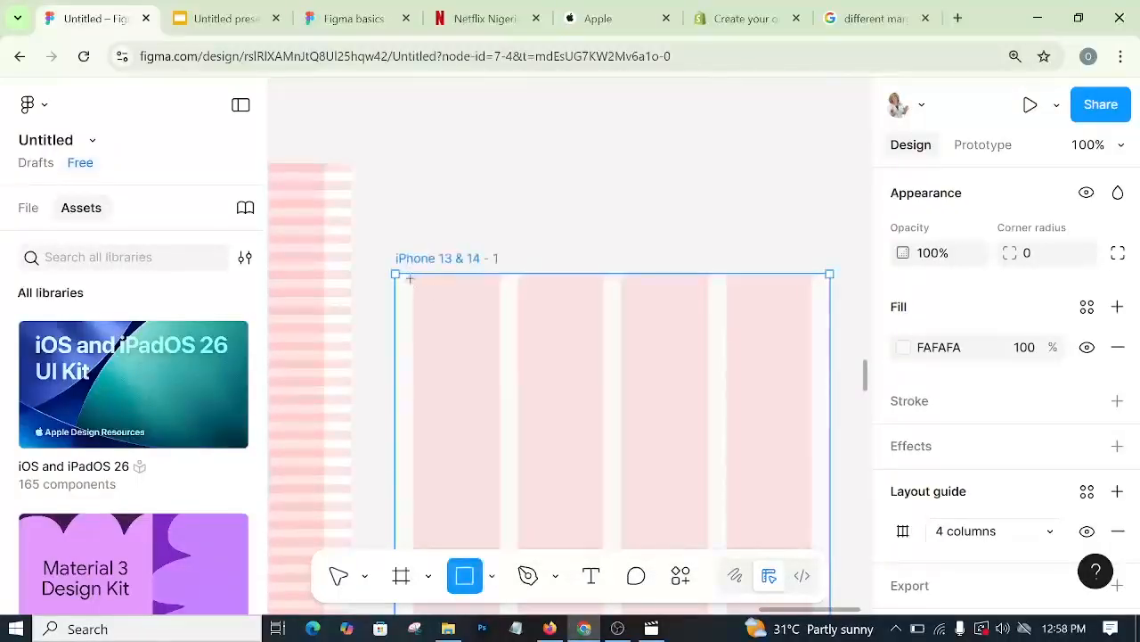
pyautogui.moveTo(412, 278)
pyautogui.mouseDown()
pyautogui.moveTo(420, 316)
pyautogui.moveTo(493, 384)
pyautogui.moveTo(604, 419)
pyautogui.mouseUp()
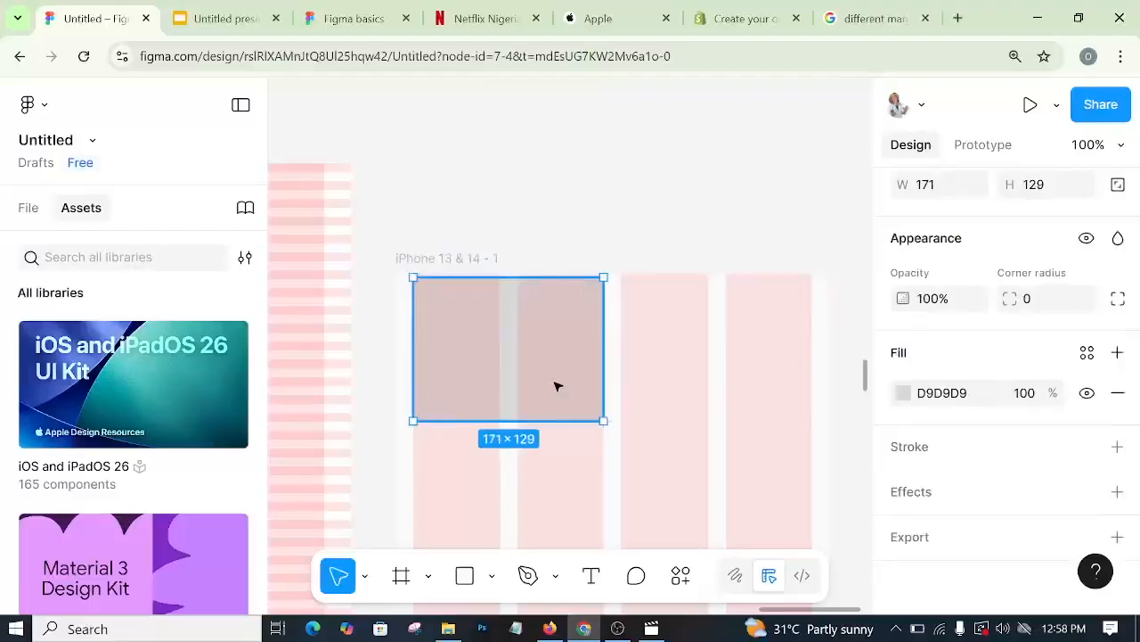
# - Duplicate the rectangle across the last two columns, and stack two more copies below it in the first two columns
pyautogui.moveTo(575, 387); pyautogui.dragTo(761, 387)
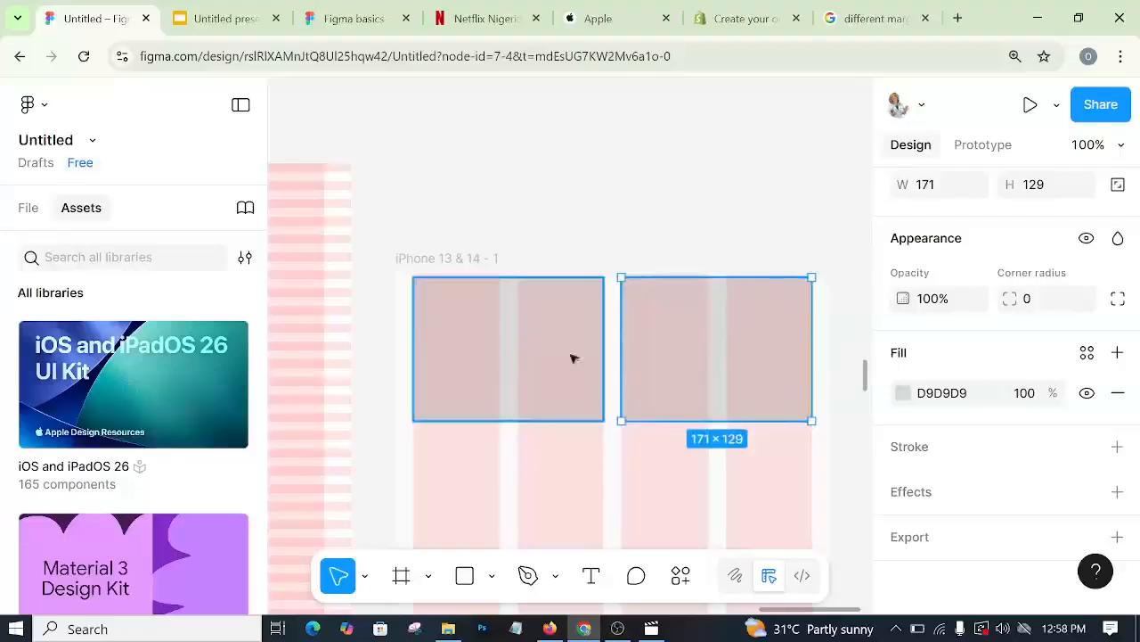
pyautogui.scroll(-3, 545, 415)
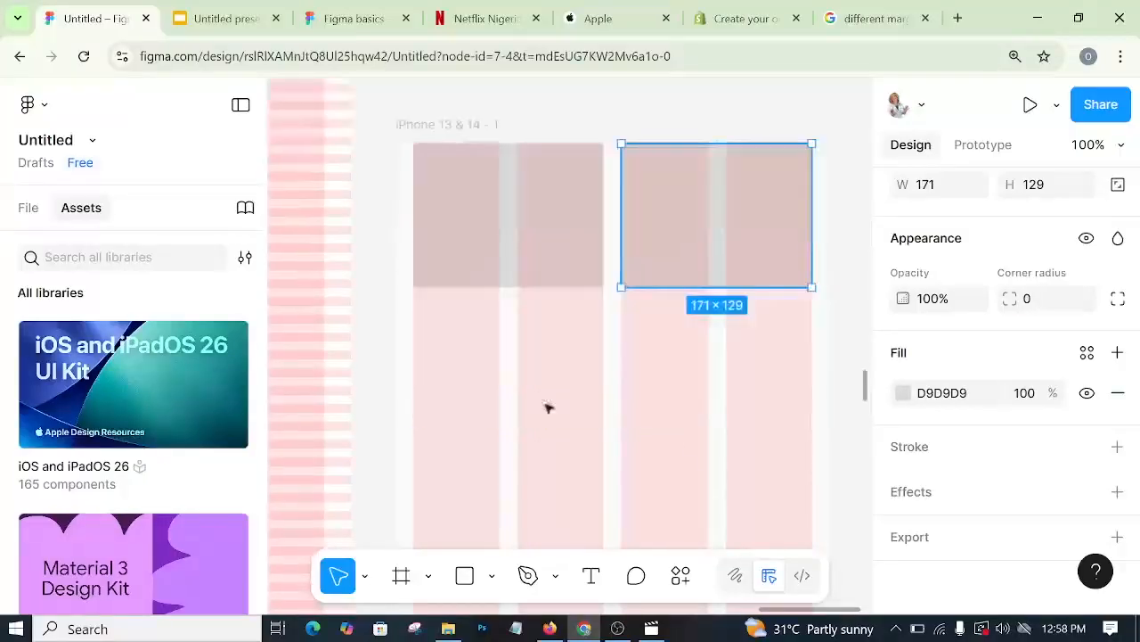
pyautogui.click(546, 279)
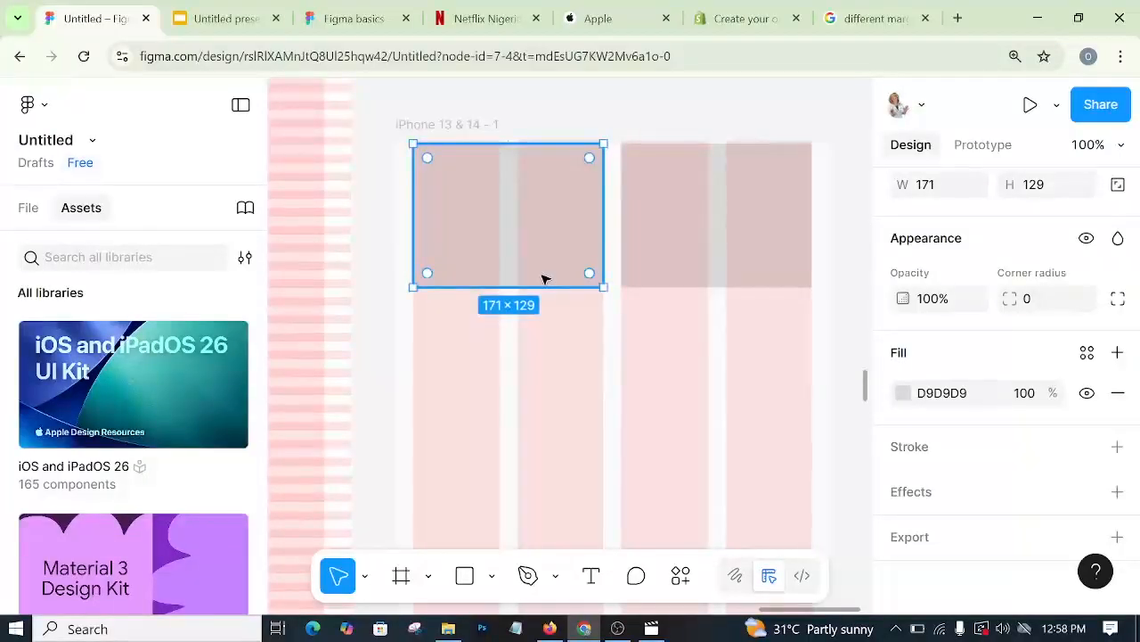
pyautogui.moveTo(545, 270); pyautogui.dragTo(546, 438)
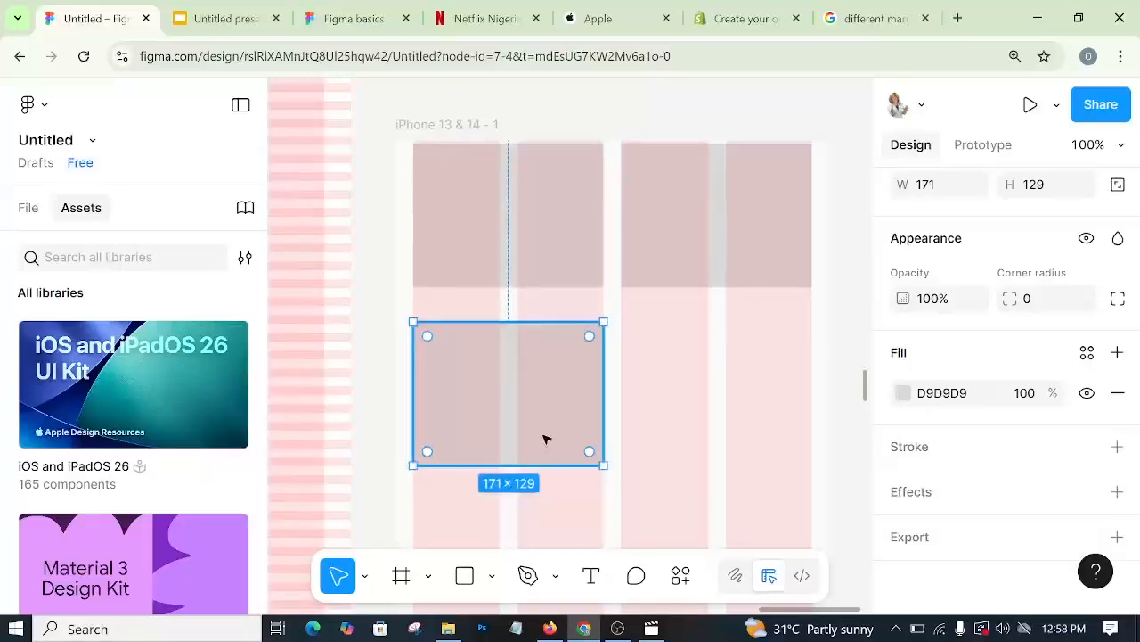
pyautogui.scroll(-5, 545, 438)
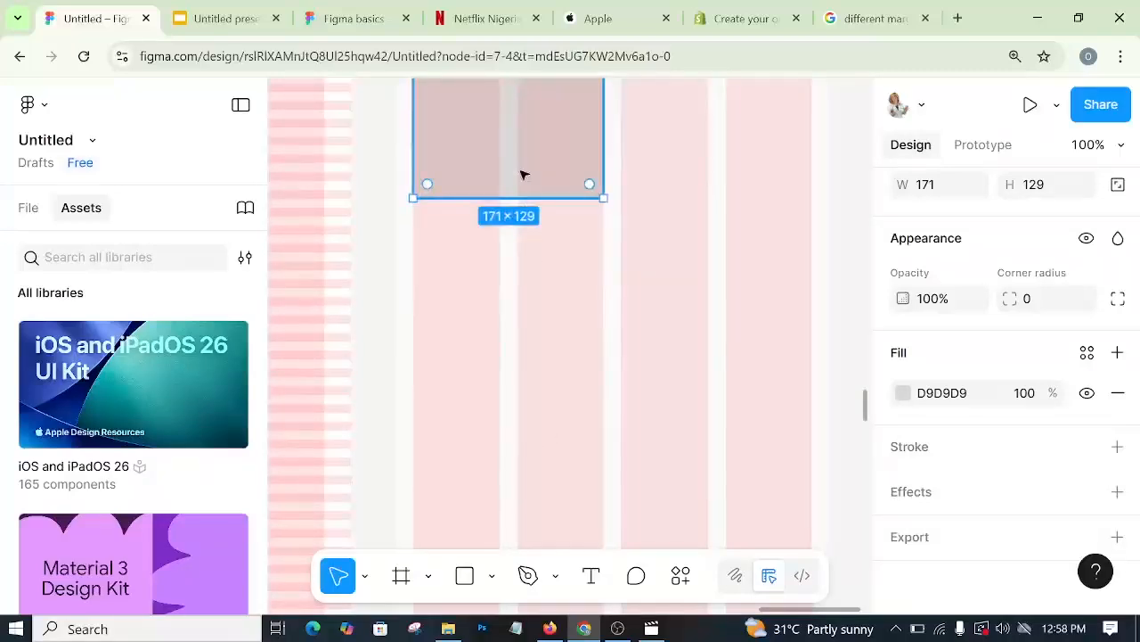
pyautogui.hotkey('ctrl', 'd')
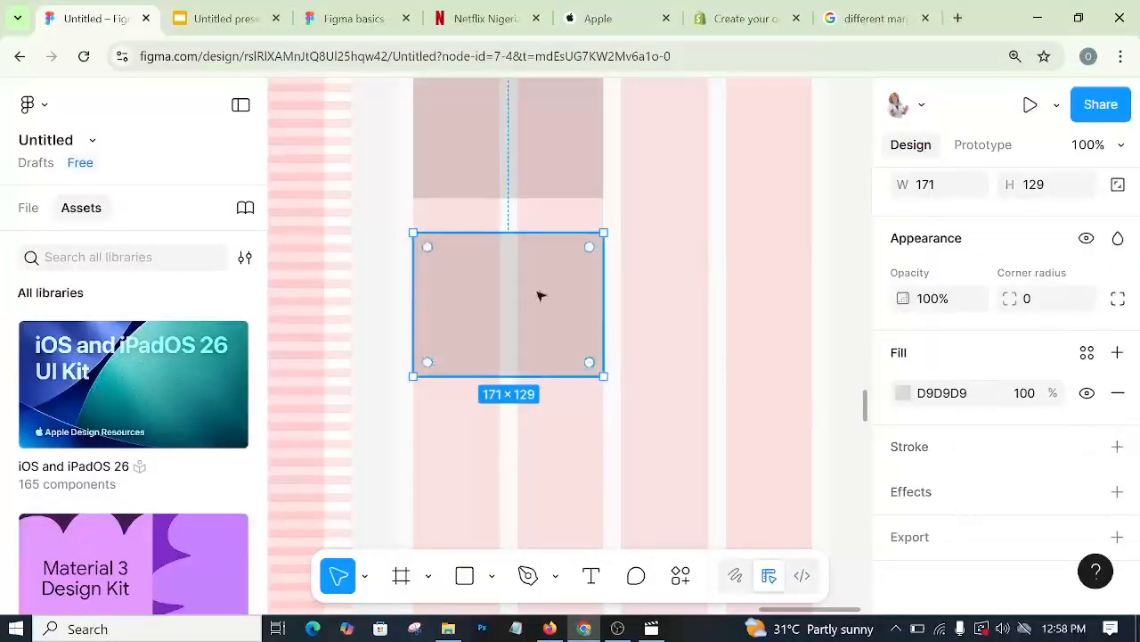
pyautogui.scroll(4, 535, 291)
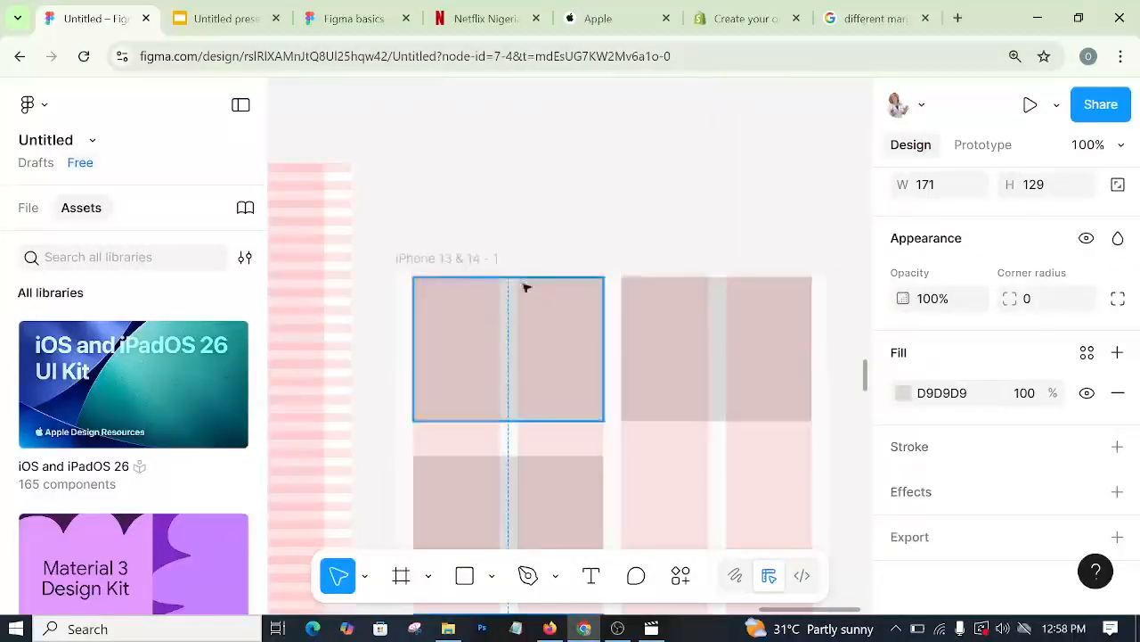
# - Add a second layout guide to the iPhone 13 & 14 - 1 frame and switch its type from grid to rows
pyautogui.click(553, 372)
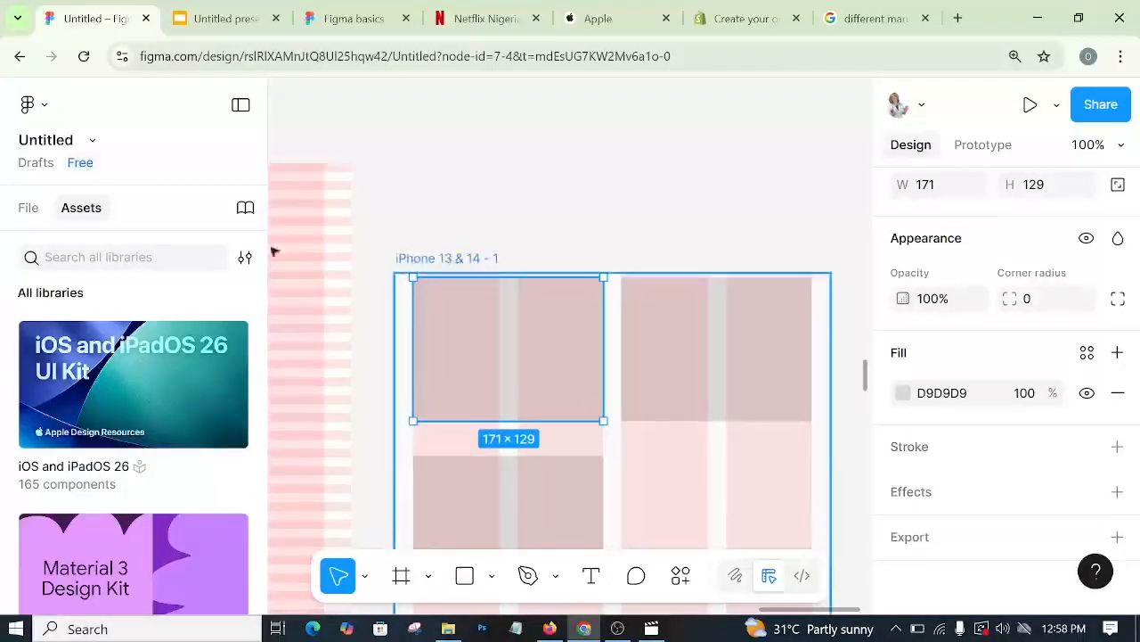
pyautogui.click(29, 210)
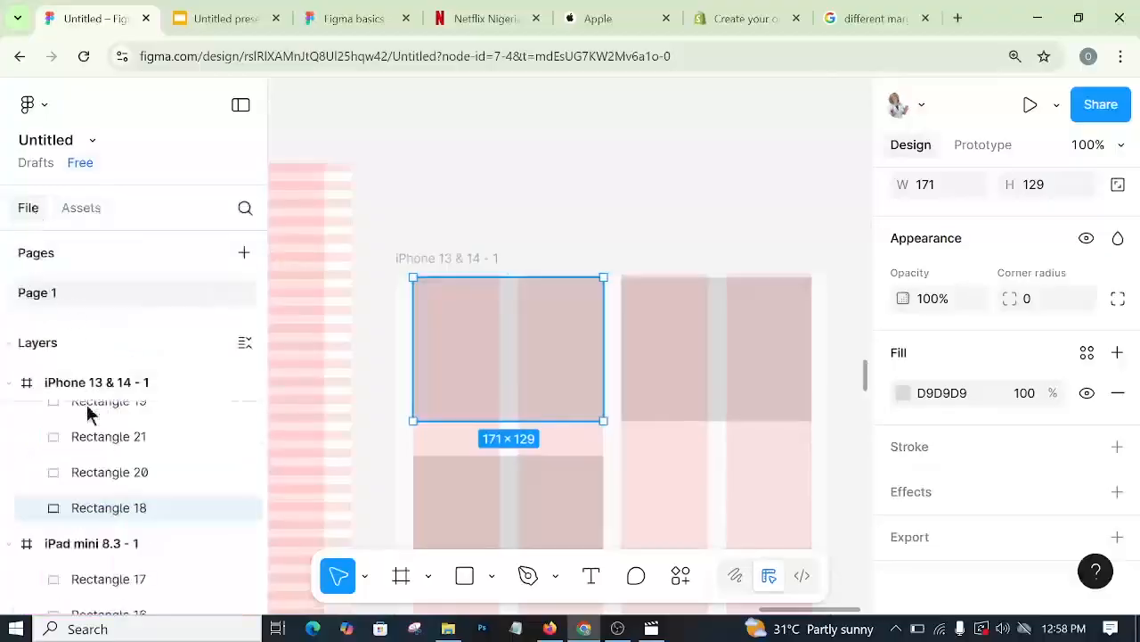
pyautogui.scroll(2, 81, 465)
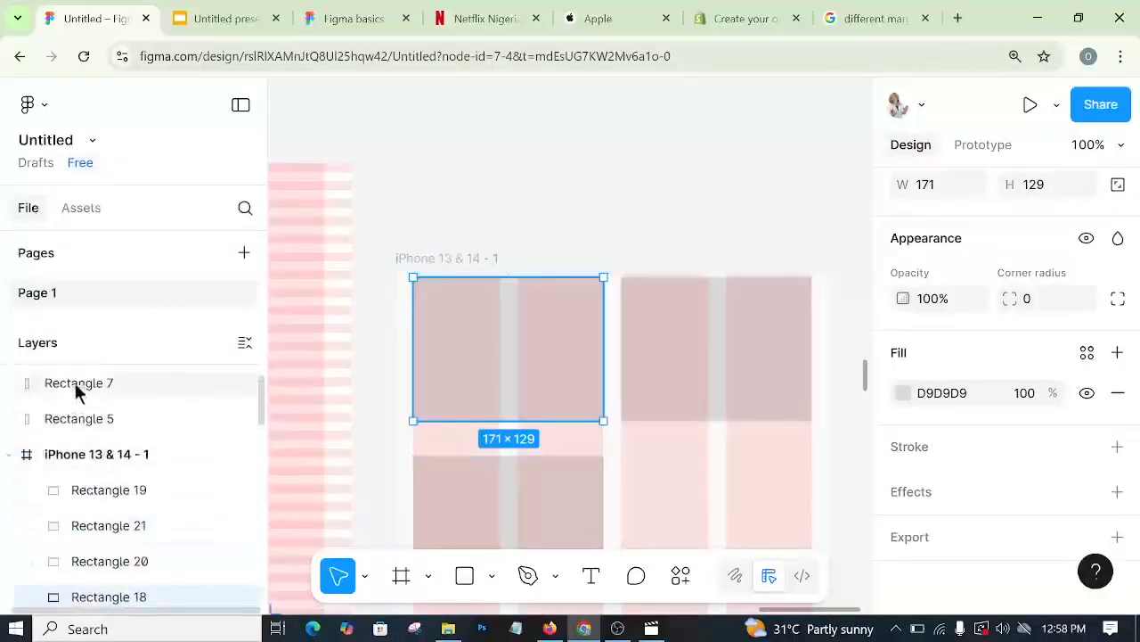
pyautogui.click(75, 456)
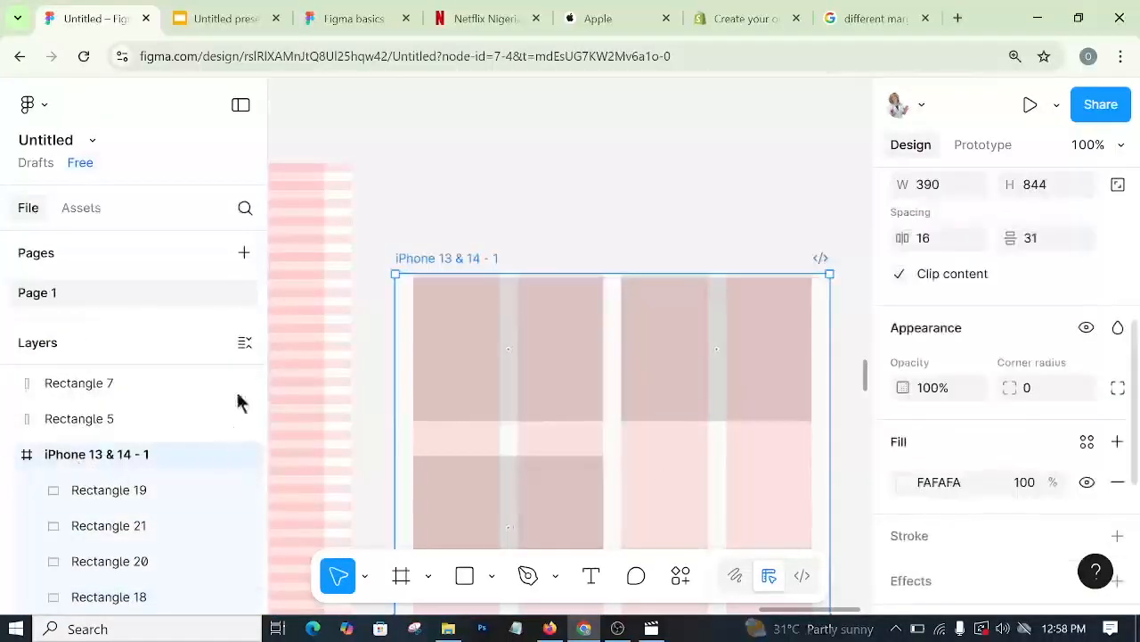
pyautogui.scroll(-4, 974, 436)
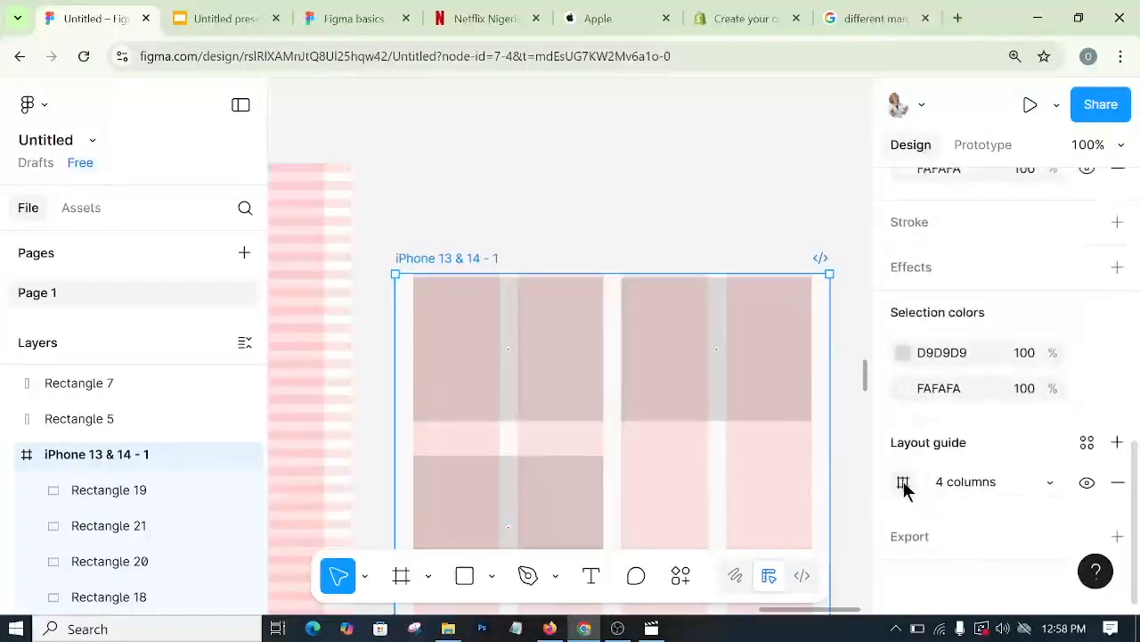
pyautogui.click(903, 484)
pyautogui.click(903, 484)
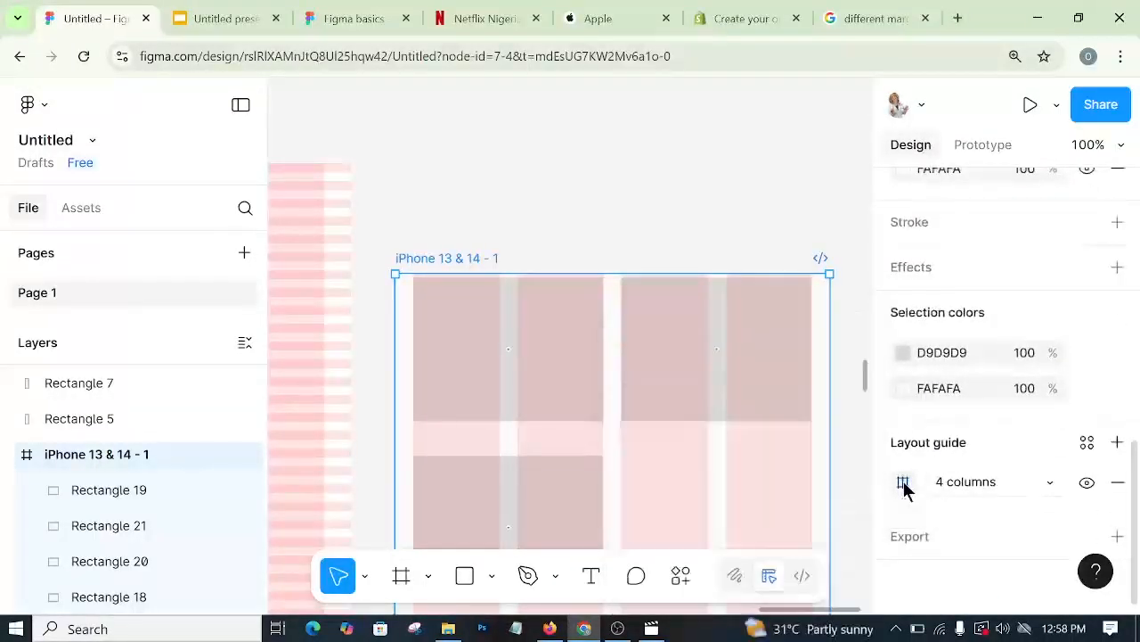
pyautogui.click(1117, 443)
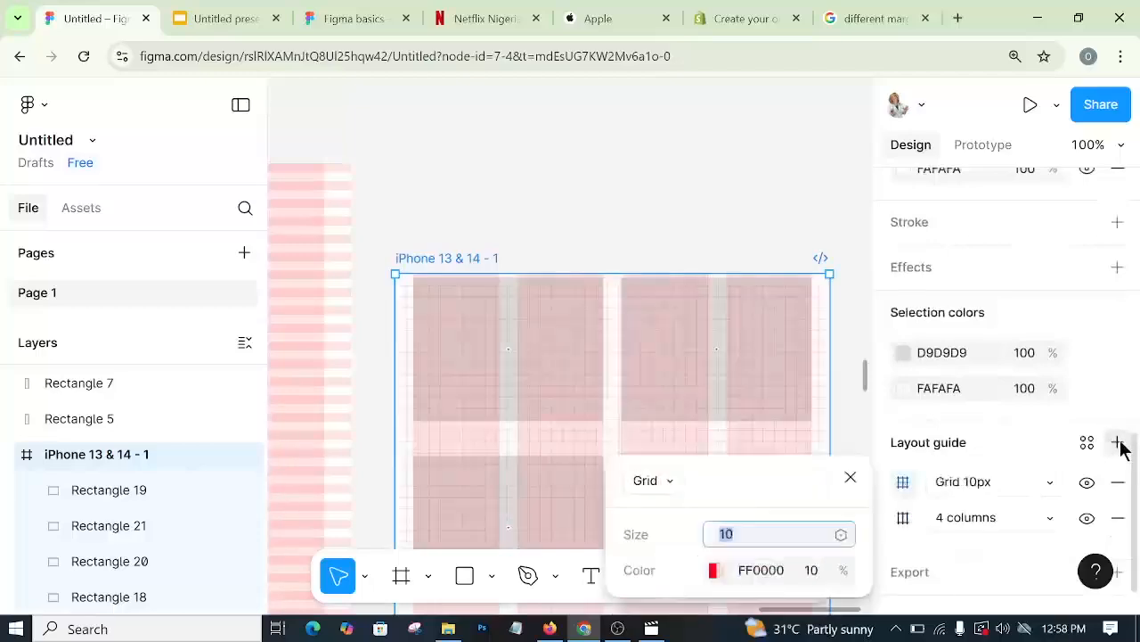
pyautogui.click(670, 490)
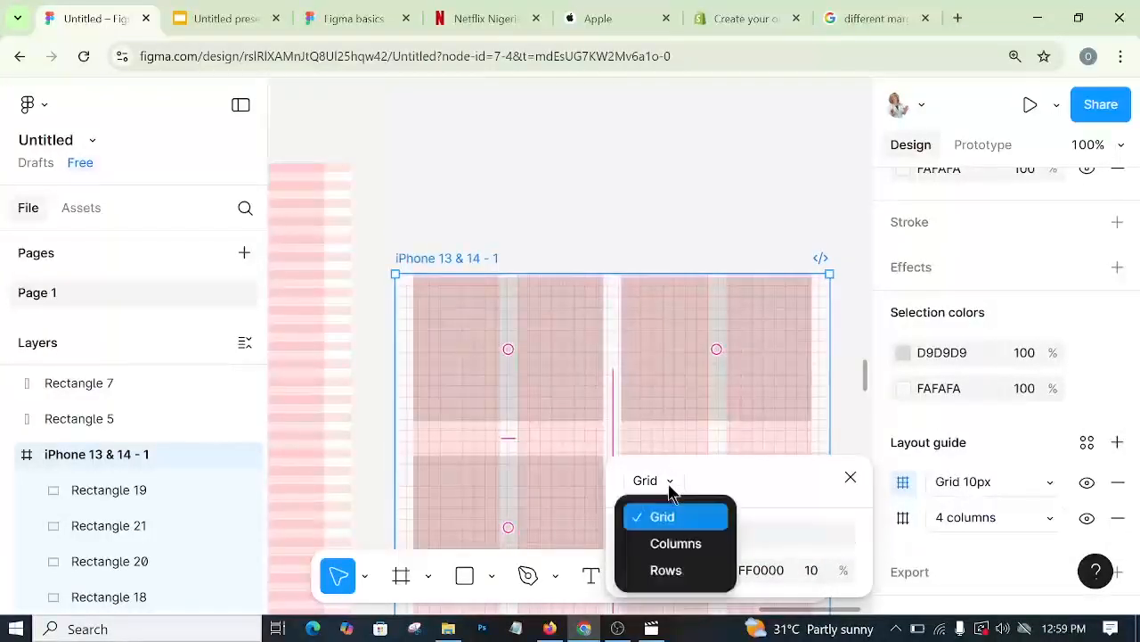
pyautogui.click(670, 490)
pyautogui.click(679, 568)
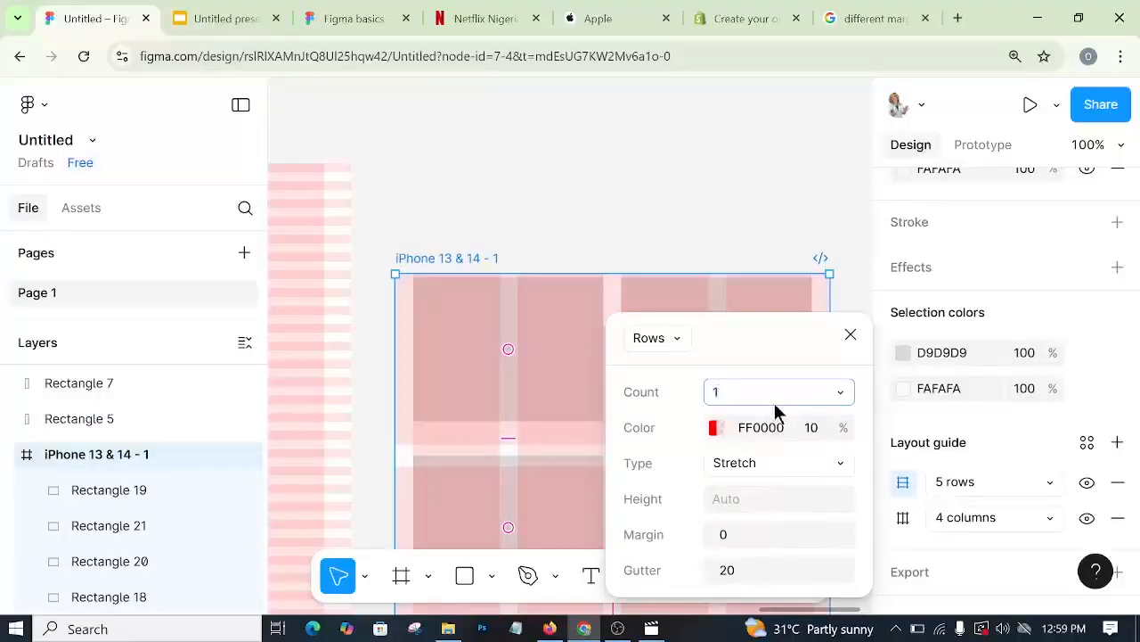
# - Set the iPhone frame's row guide to count 1000, type Top, height 8 and gutter 8
pyautogui.write('000')
pyautogui.press('Return')
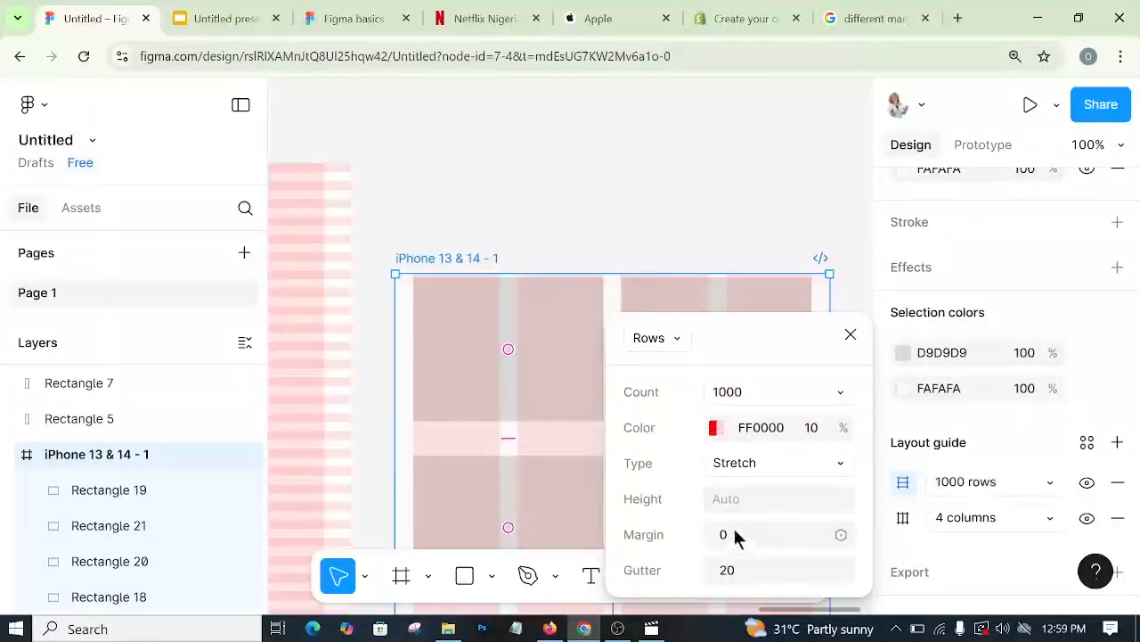
pyautogui.click(758, 465)
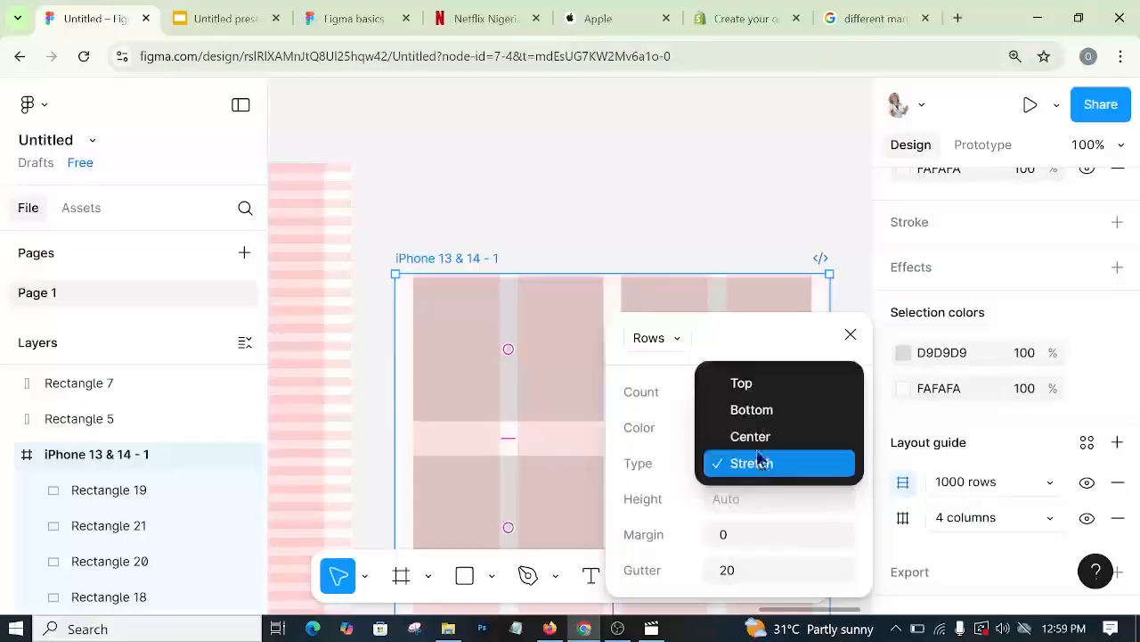
pyautogui.click(744, 383)
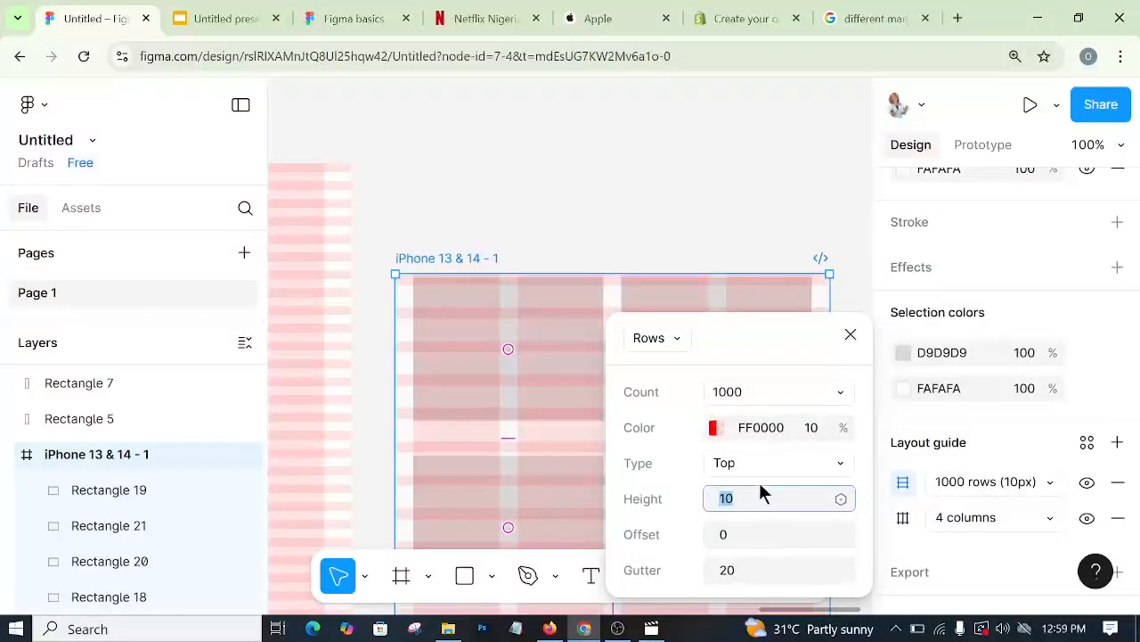
pyautogui.click(760, 484)
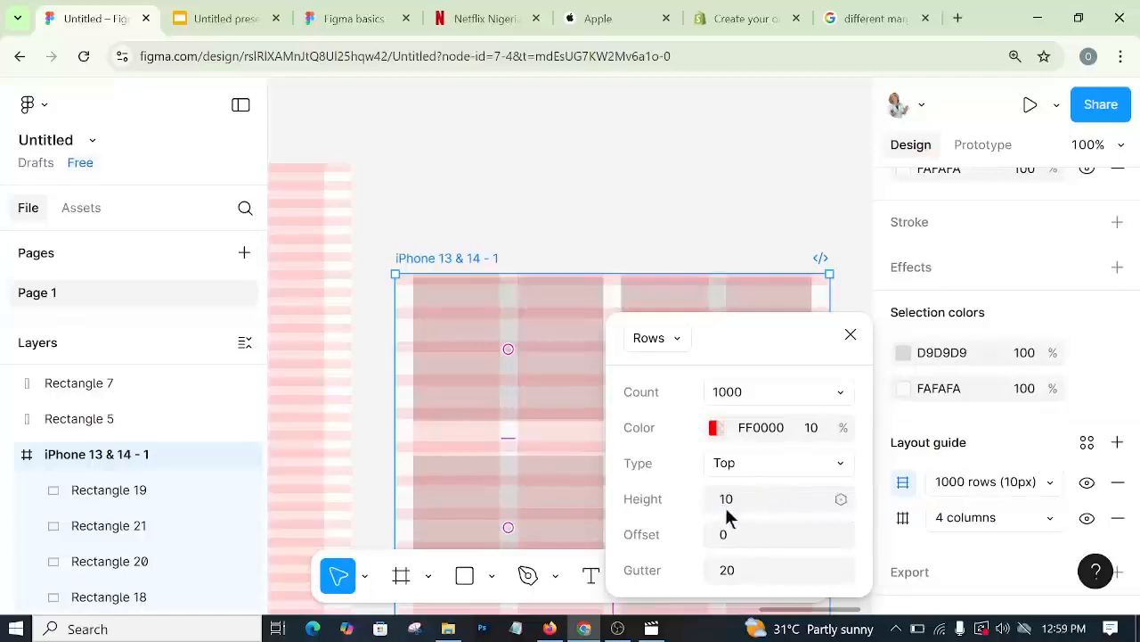
pyautogui.click(728, 508)
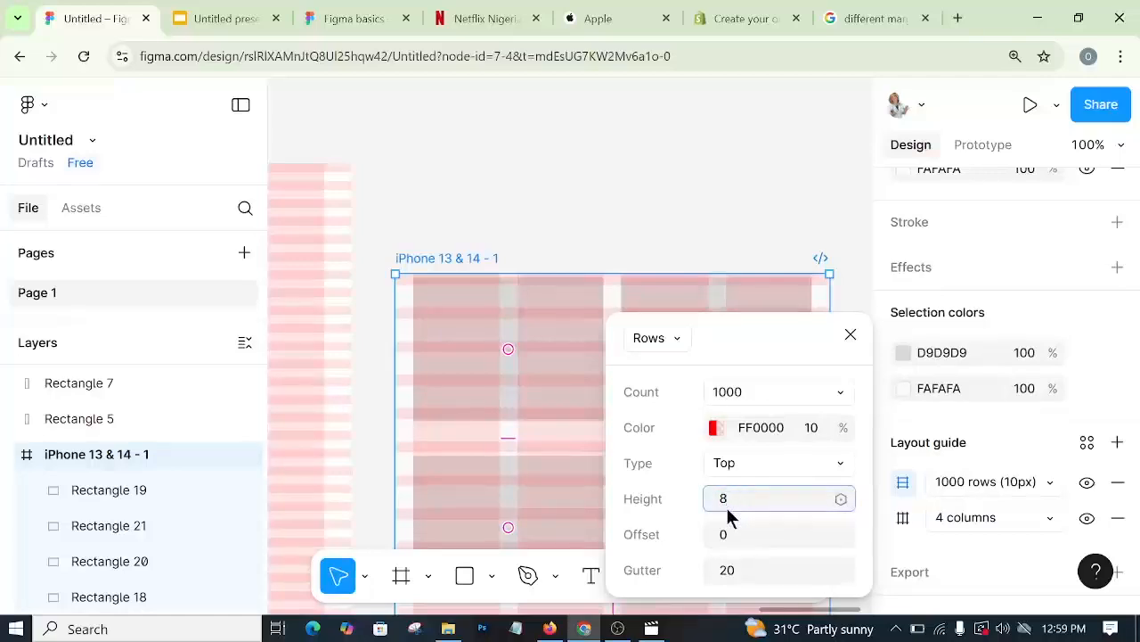
pyautogui.press('Return')
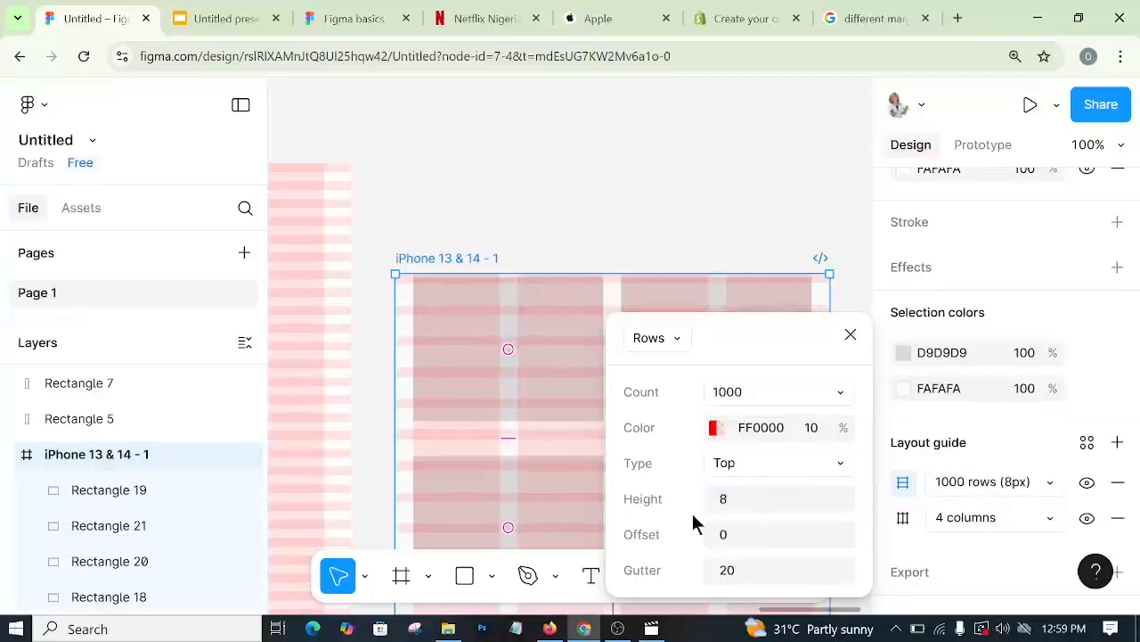
pyautogui.click(751, 570)
pyautogui.write('8')
pyautogui.press('Return')
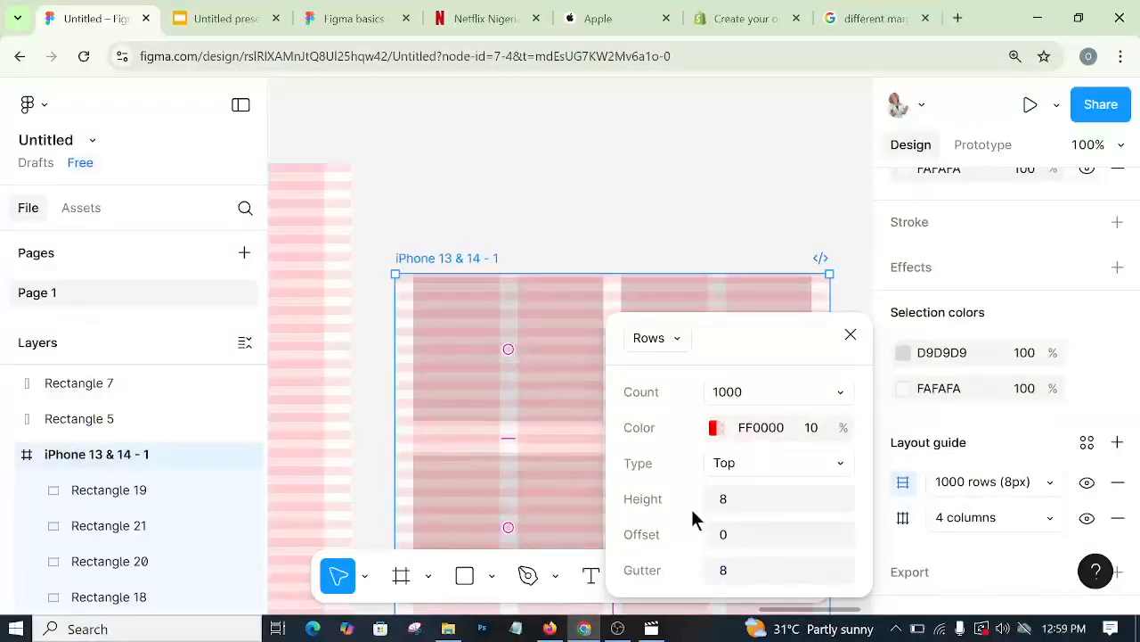
# - Close the guide settings and nudge the rectangle in the first two columns up 2 px to the frame's top edge
pyautogui.click(454, 349)
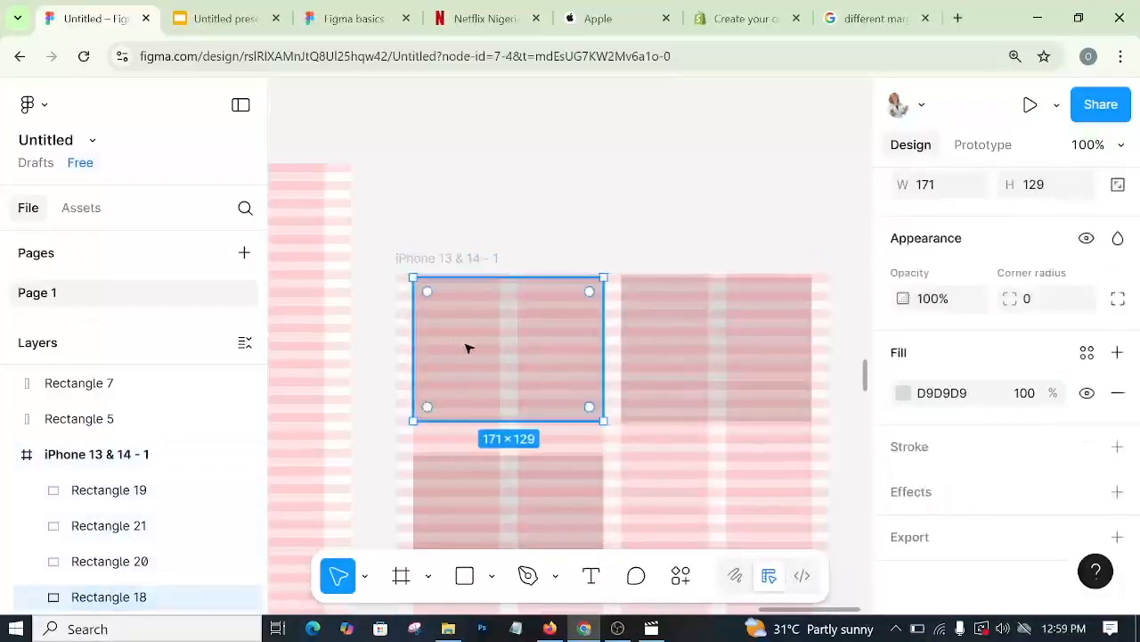
pyautogui.click(649, 336)
pyautogui.click(508, 337)
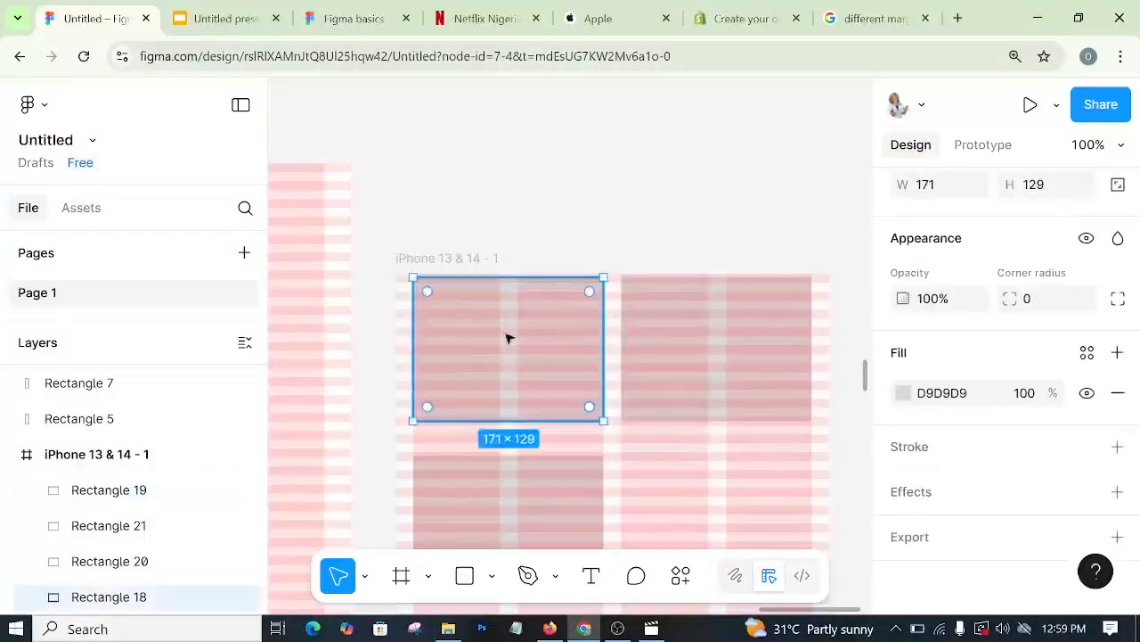
pyautogui.press('Up')
pyautogui.press('Up')
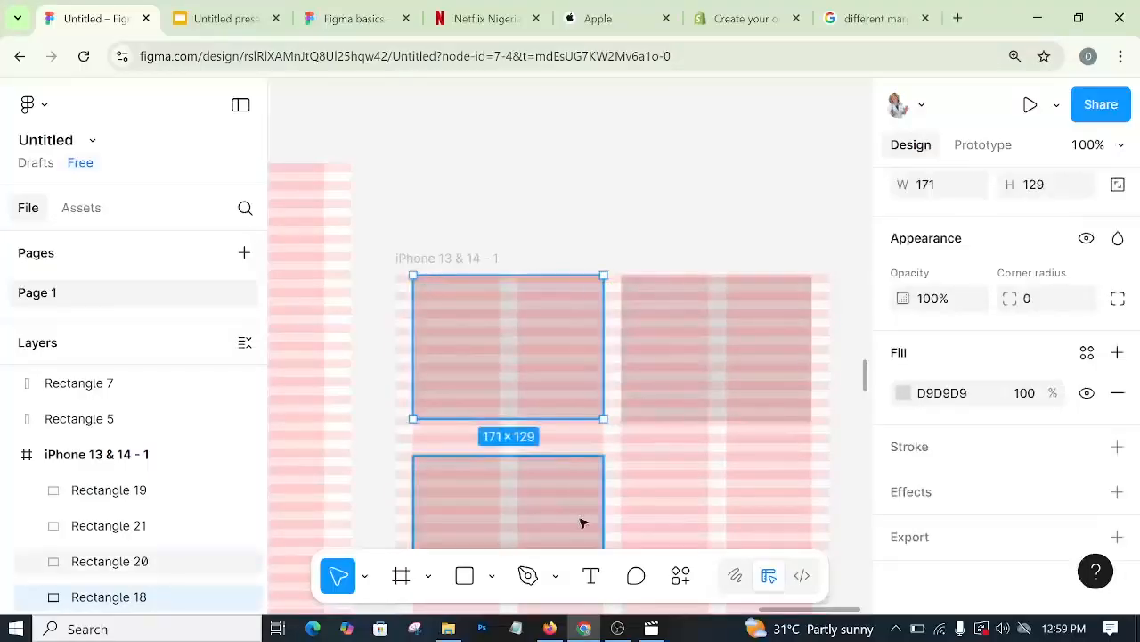
# - Move the second rectangle in the first two columns up along the row guides, closer to the first one
pyautogui.click(549, 506)
pyautogui.moveTo(505, 504); pyautogui.dragTo(504, 493)
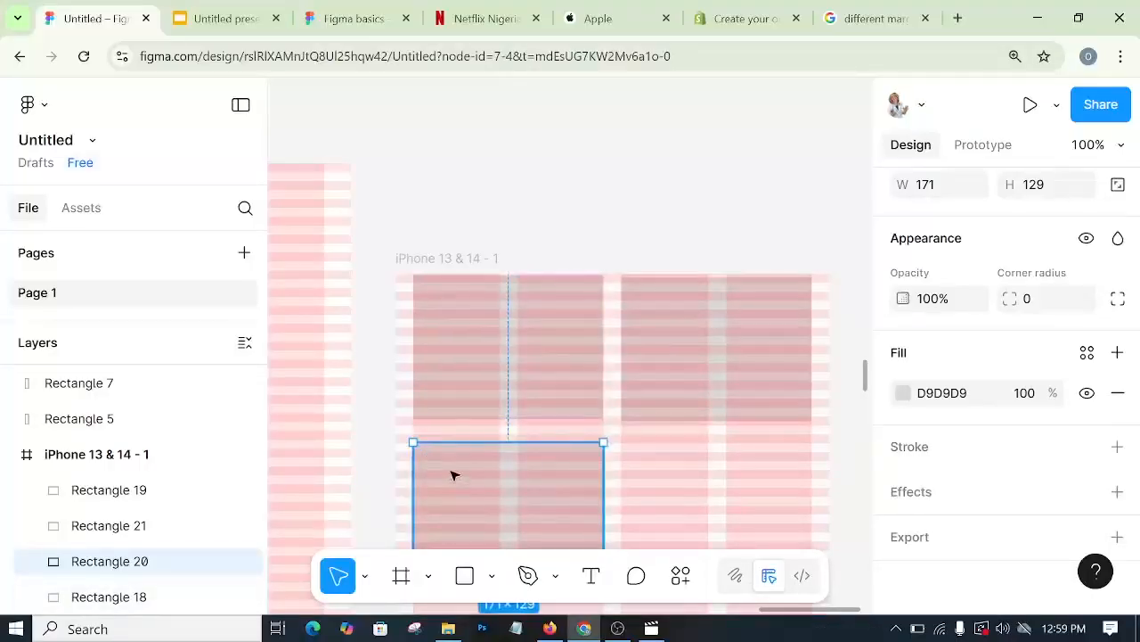
pyautogui.moveTo(452, 475); pyautogui.dragTo(451, 442)
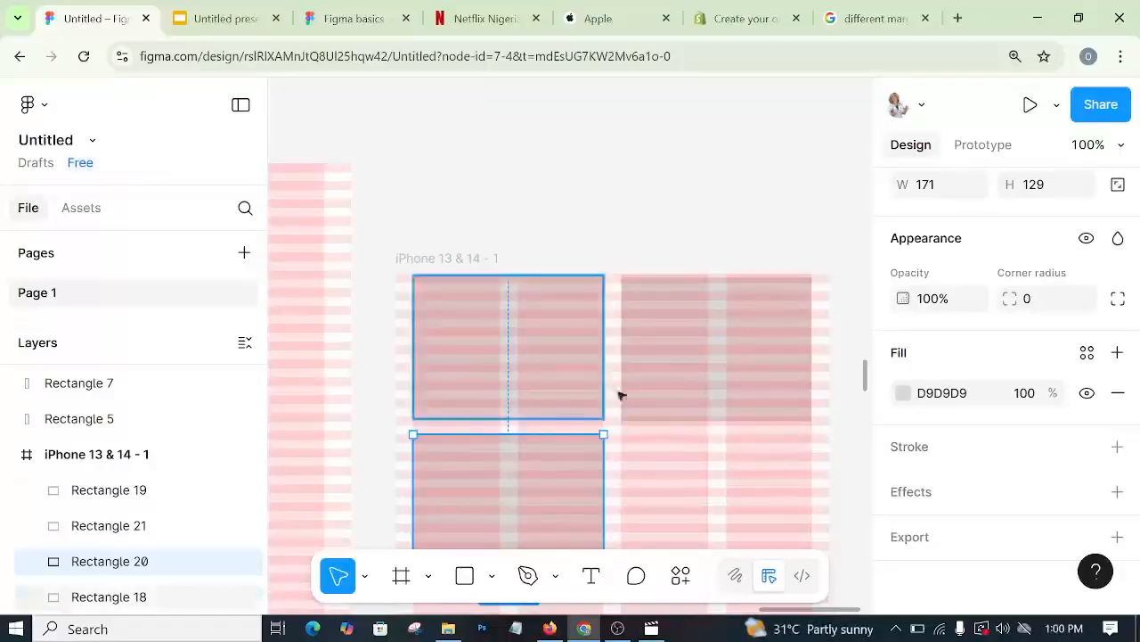
# - Move the third rectangle in the first two columns up to a row guide just below the second one
pyautogui.scroll(-3, 540, 484)
pyautogui.moveTo(507, 458); pyautogui.dragTo(504, 431)
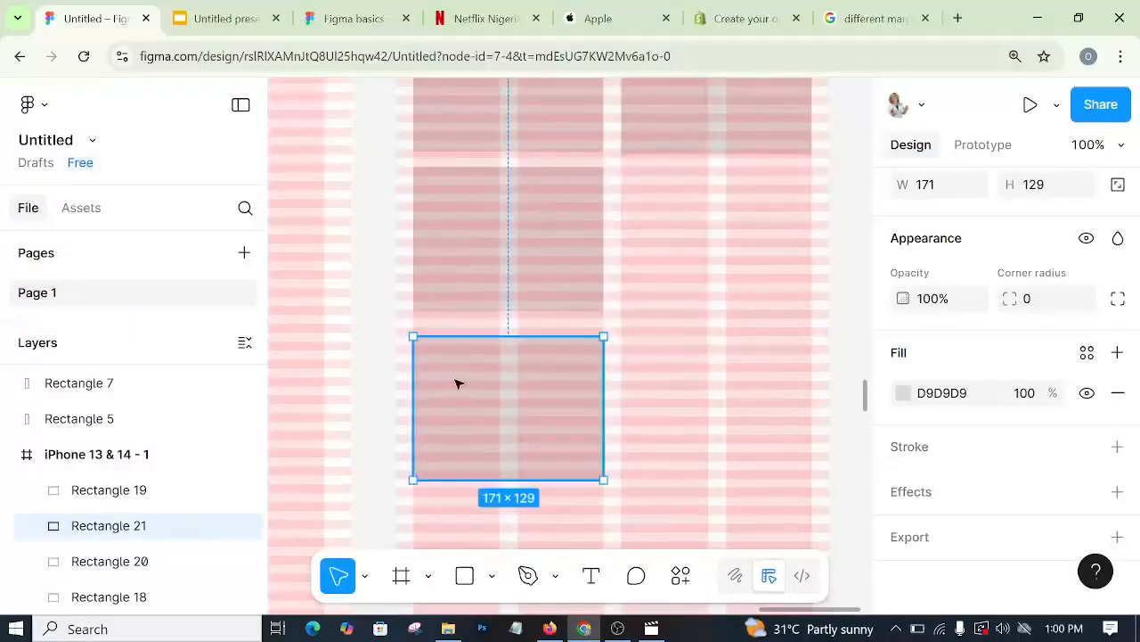
pyautogui.moveTo(457, 381); pyautogui.dragTo(456, 372)
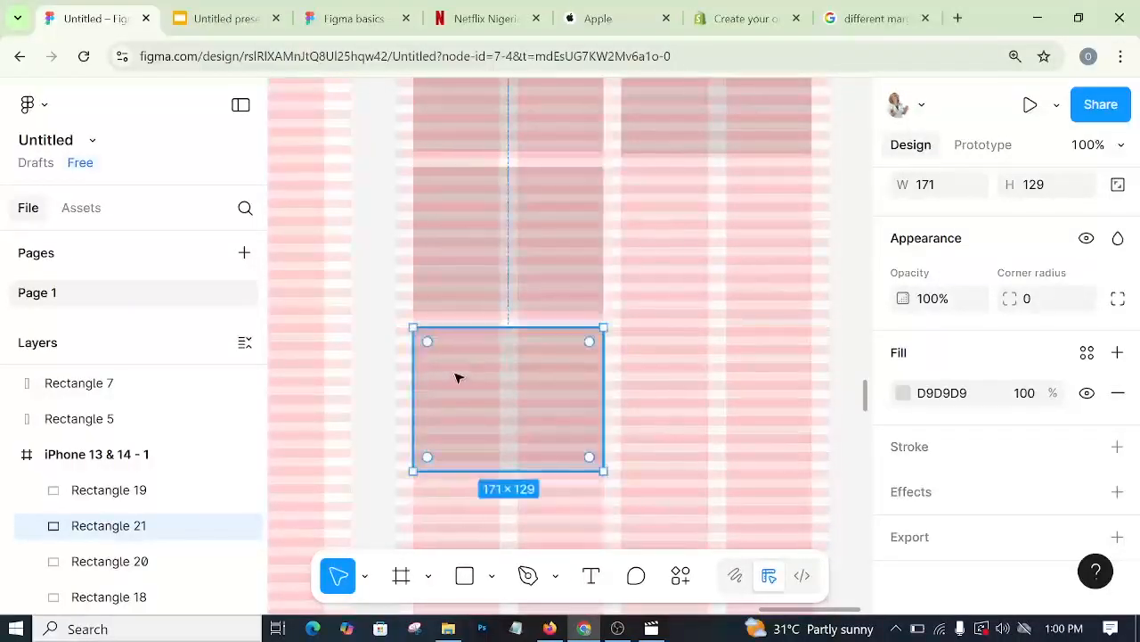
pyautogui.scroll(3, 494, 379)
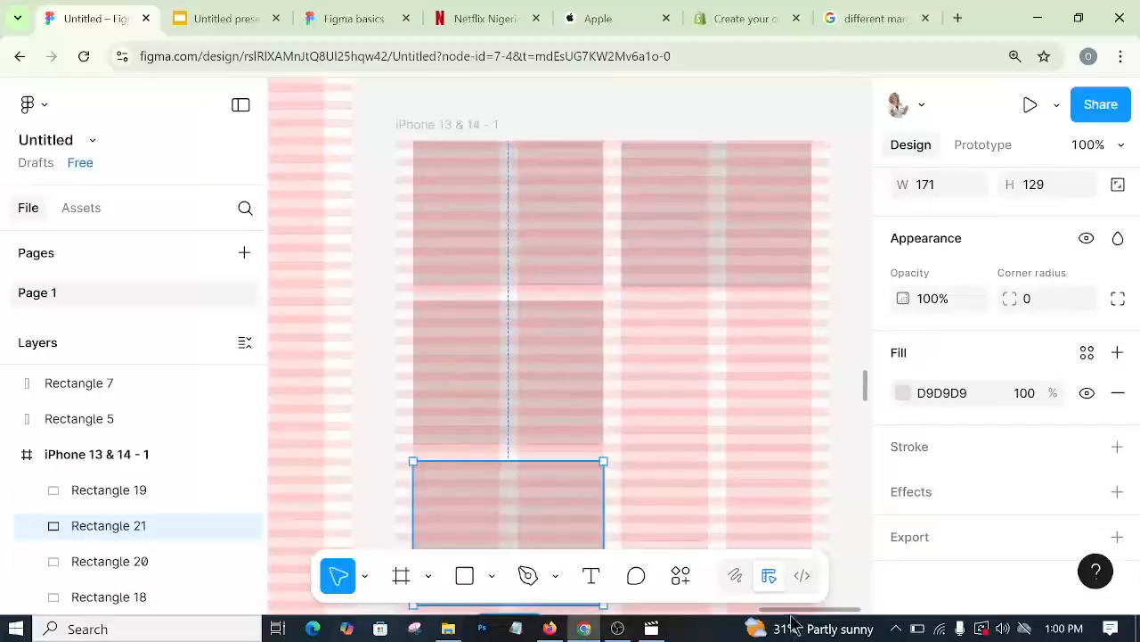
# - Select the iPad mini 8.3 - 1 frame and check the recommended tablet layout grid in the Google Slides presentation
pyautogui.moveTo(788, 609); pyautogui.dragTo(676, 612)
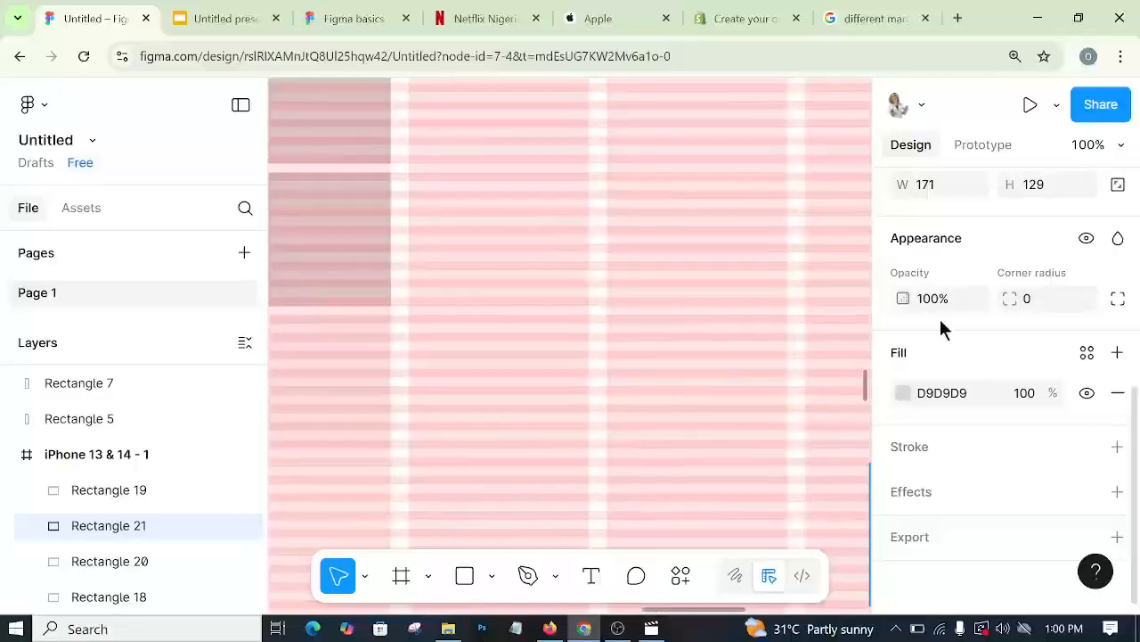
pyautogui.press('-')
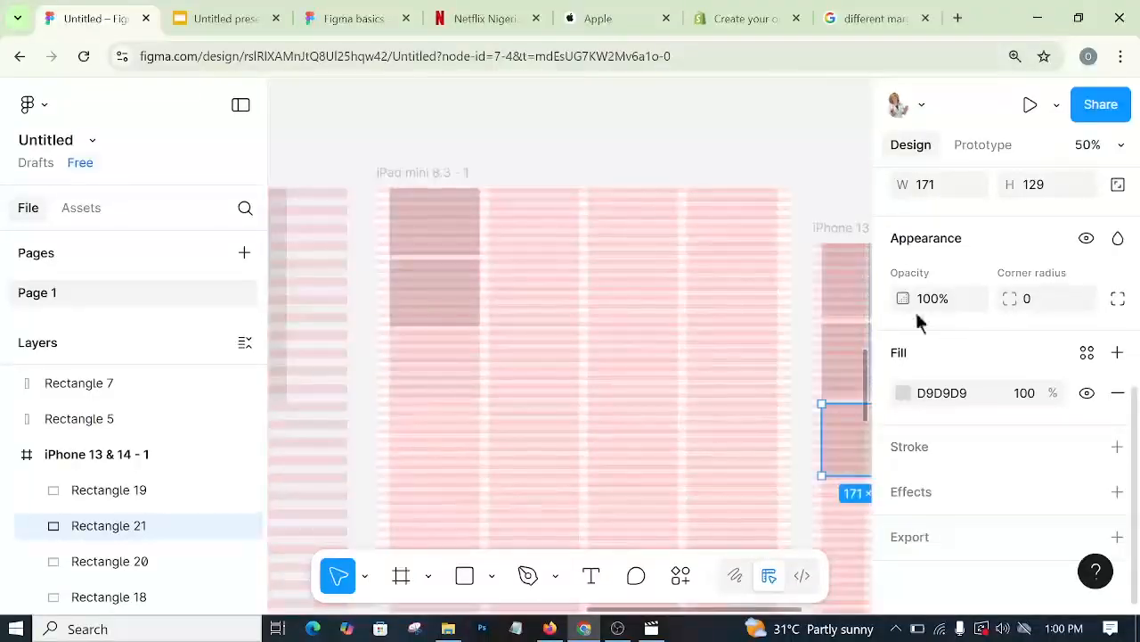
pyautogui.click(461, 242)
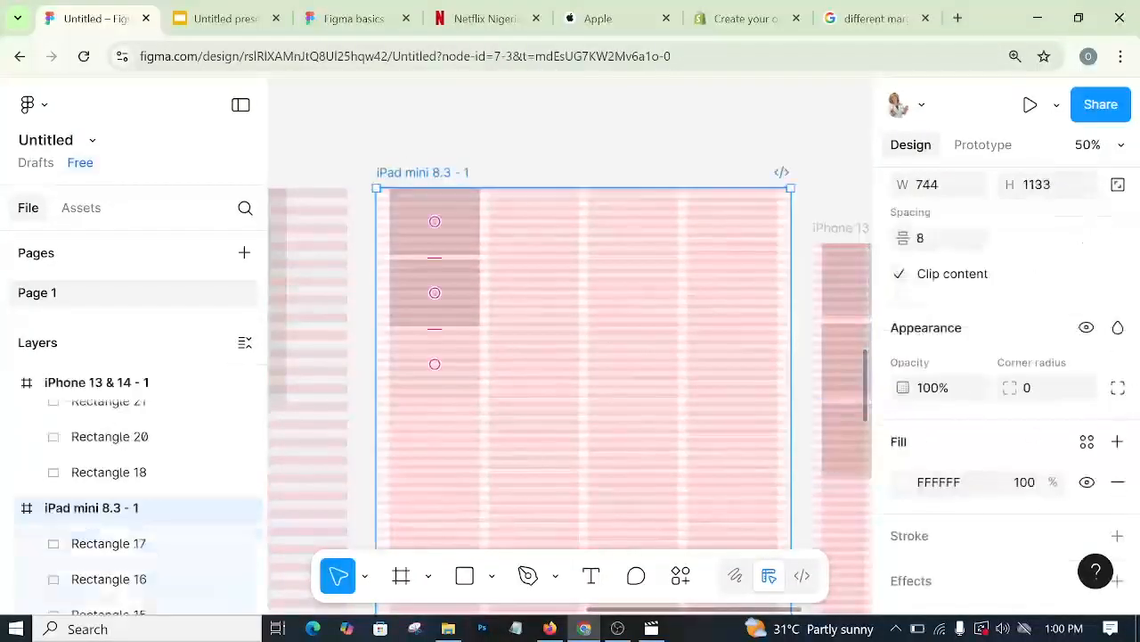
pyautogui.scroll(-3, 1042, 435)
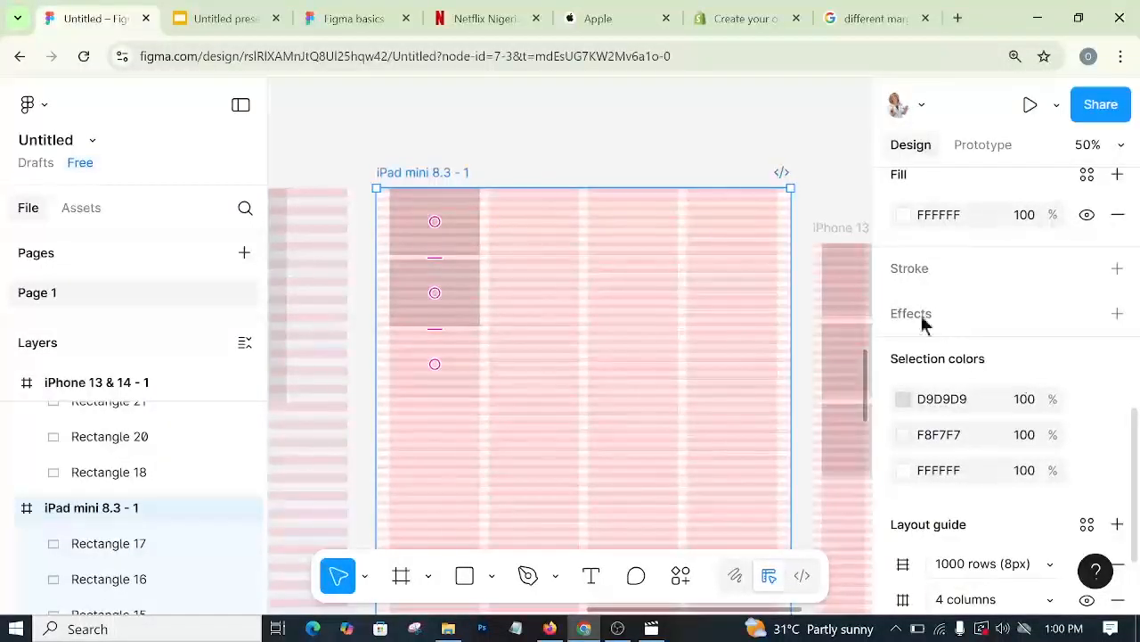
pyautogui.click(223, 17)
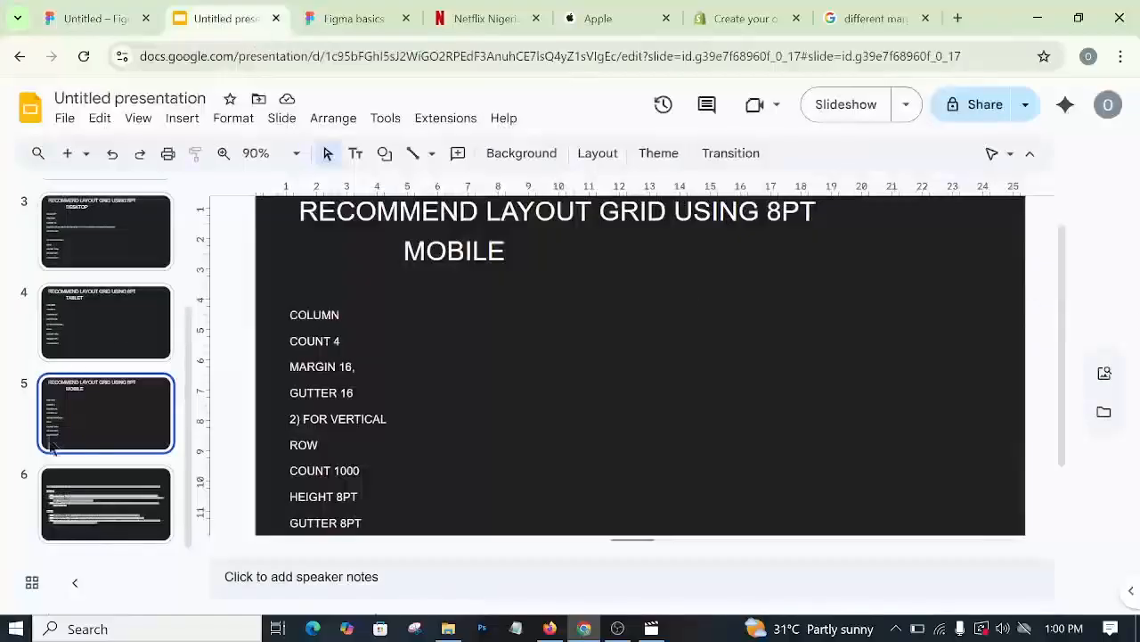
pyautogui.click(104, 346)
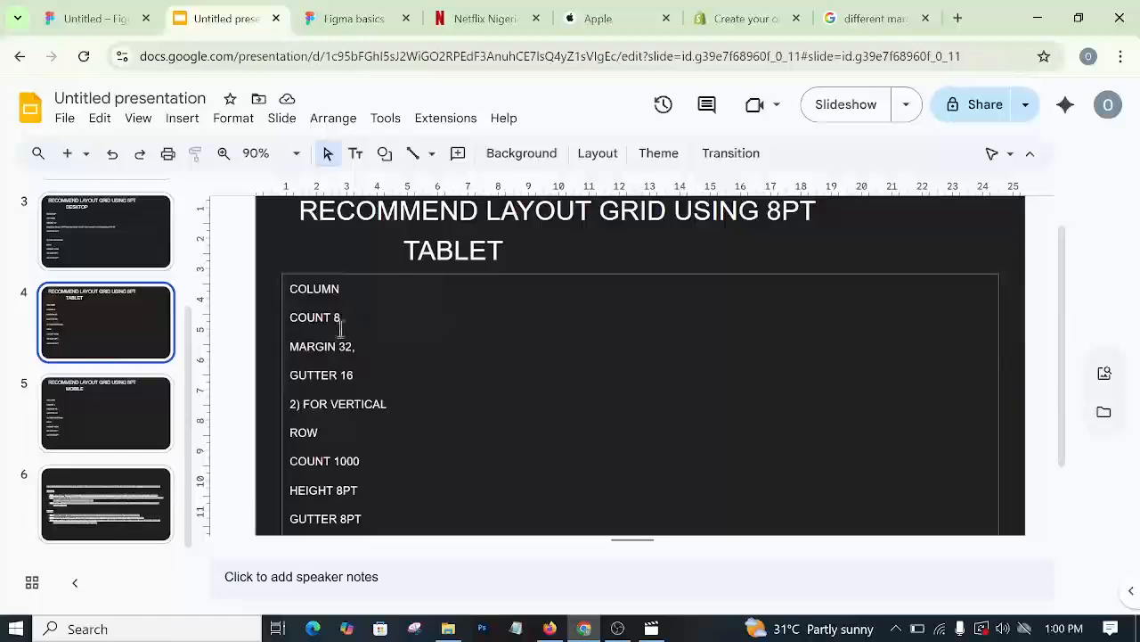
pyautogui.click(113, 20)
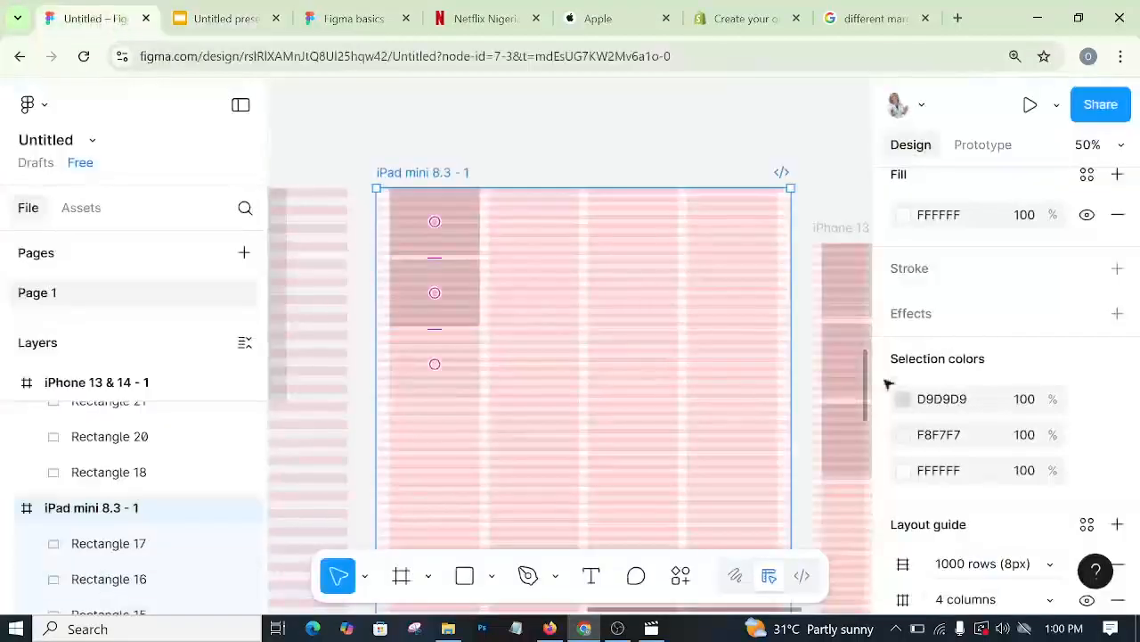
# - Set the iPad mini frame's column guide to count 8 and margin 32
pyautogui.scroll(-2, 1003, 492)
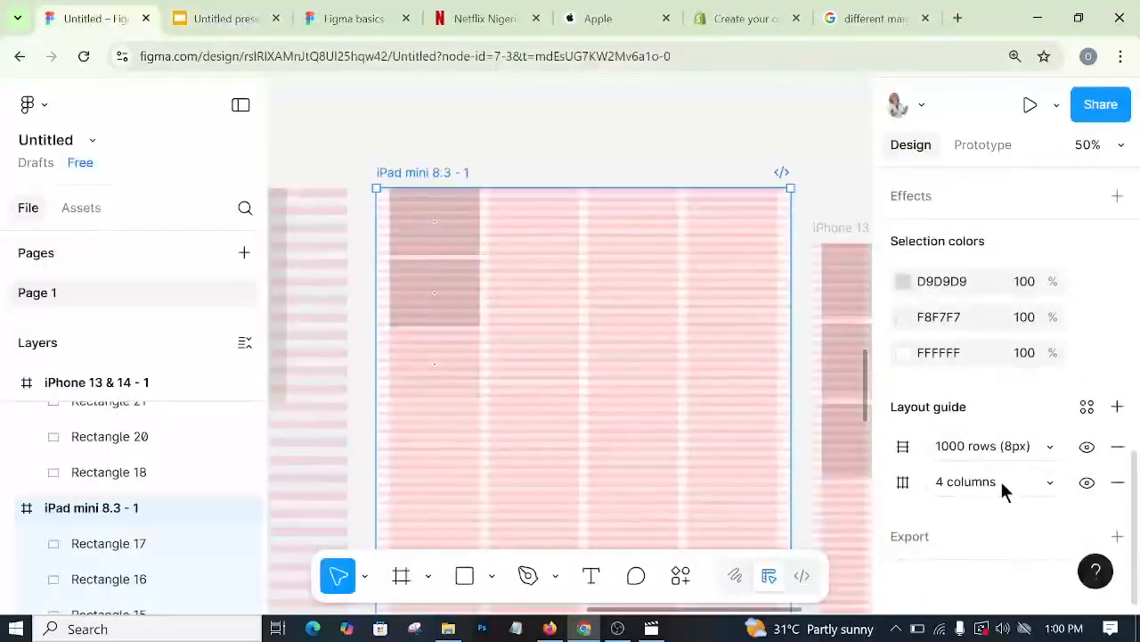
pyautogui.click(903, 484)
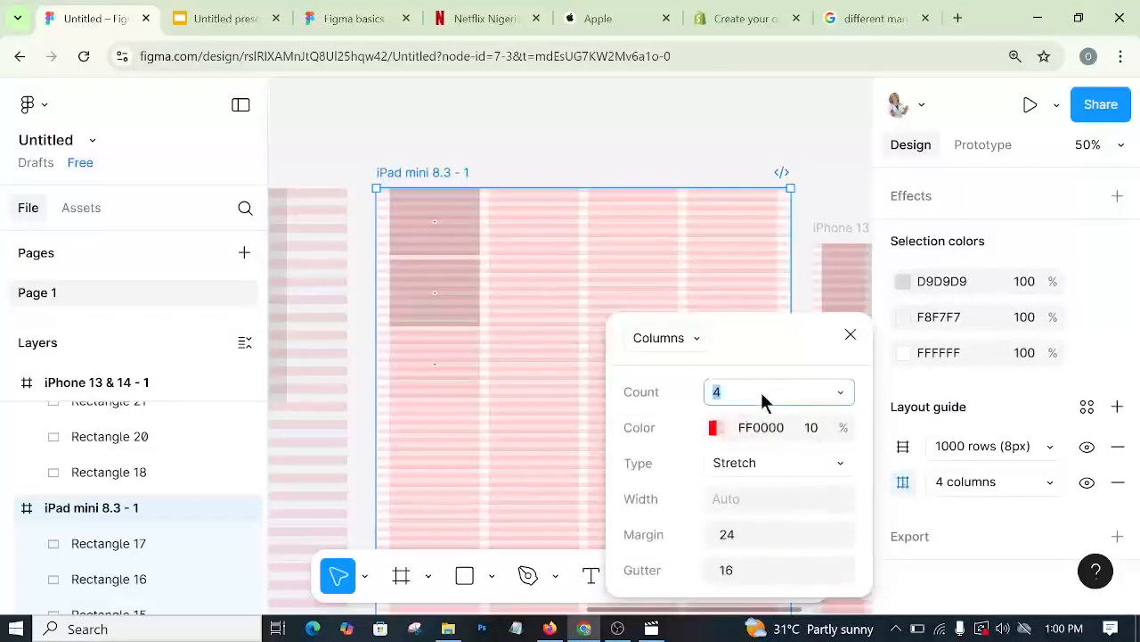
pyautogui.write('8')
pyautogui.press('Return')
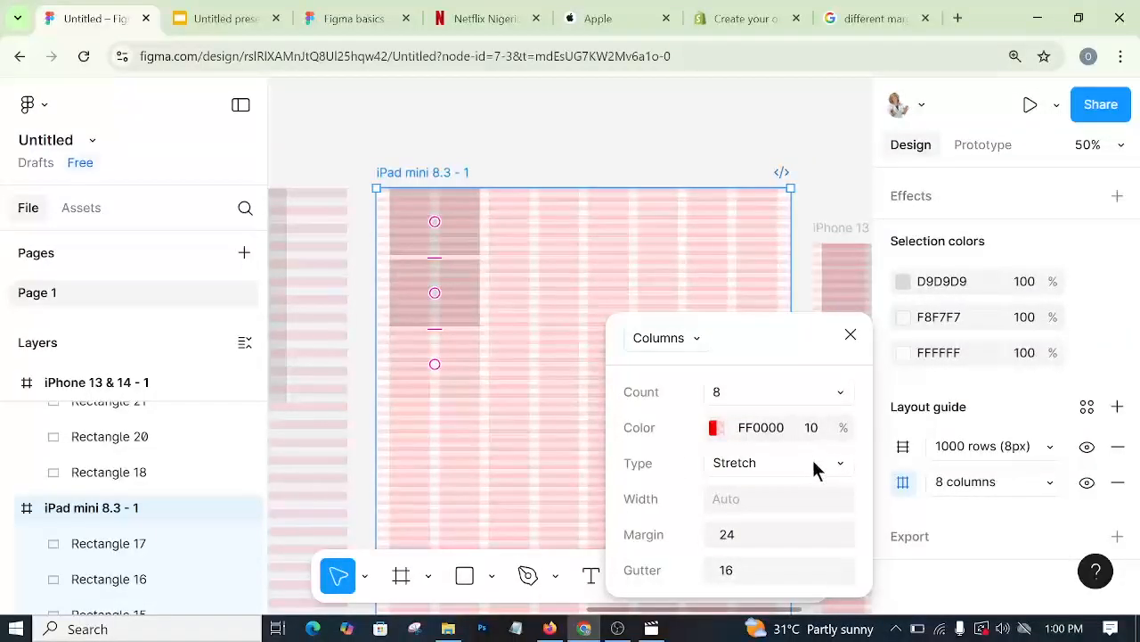
pyautogui.click(744, 534)
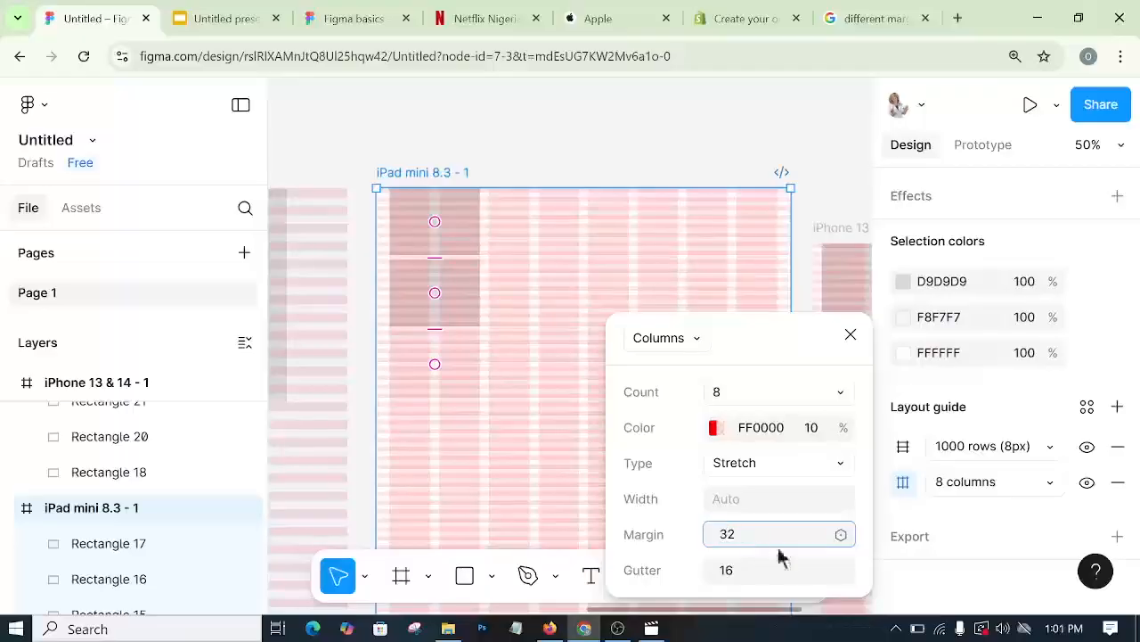
pyautogui.click(692, 525)
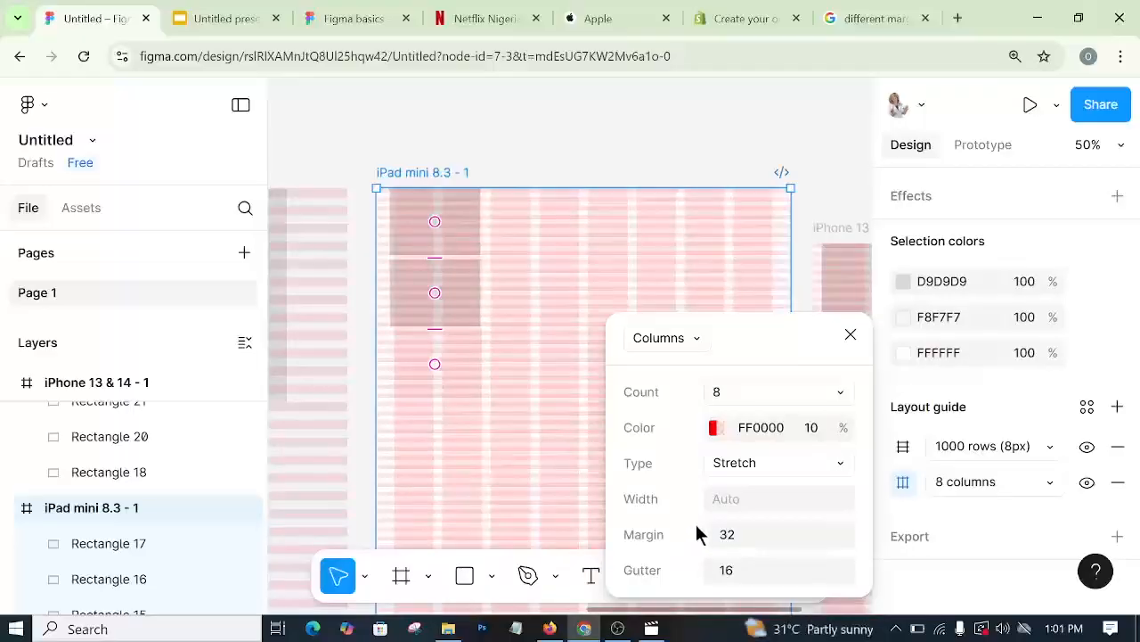
pyautogui.click(736, 568)
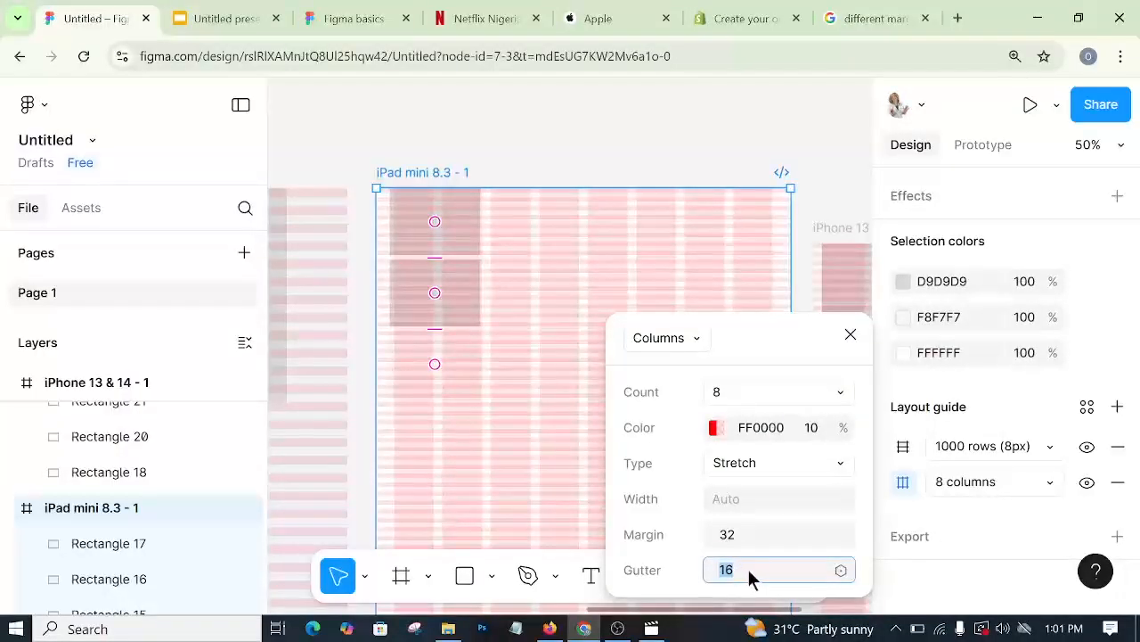
pyautogui.click(689, 528)
# - Switch to the Google Slides presentation and review the recommended 8pt layout grid settings for desktop, tablet and mobile
pyautogui.click(181, 13)
pyautogui.click(109, 239)
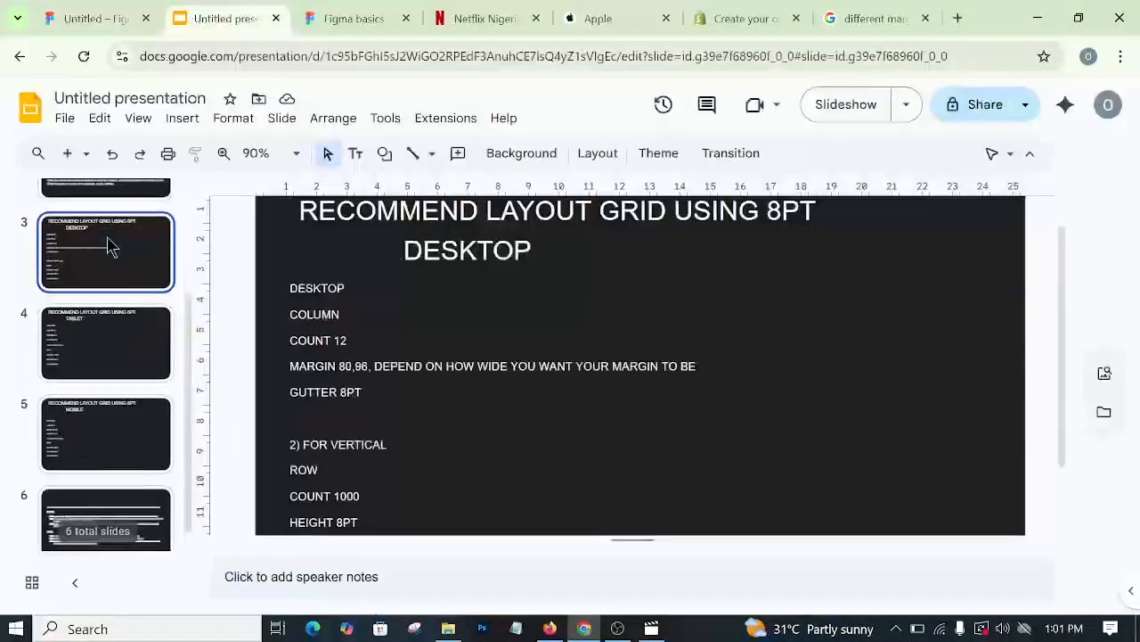
pyautogui.scroll(-1, 475, 405)
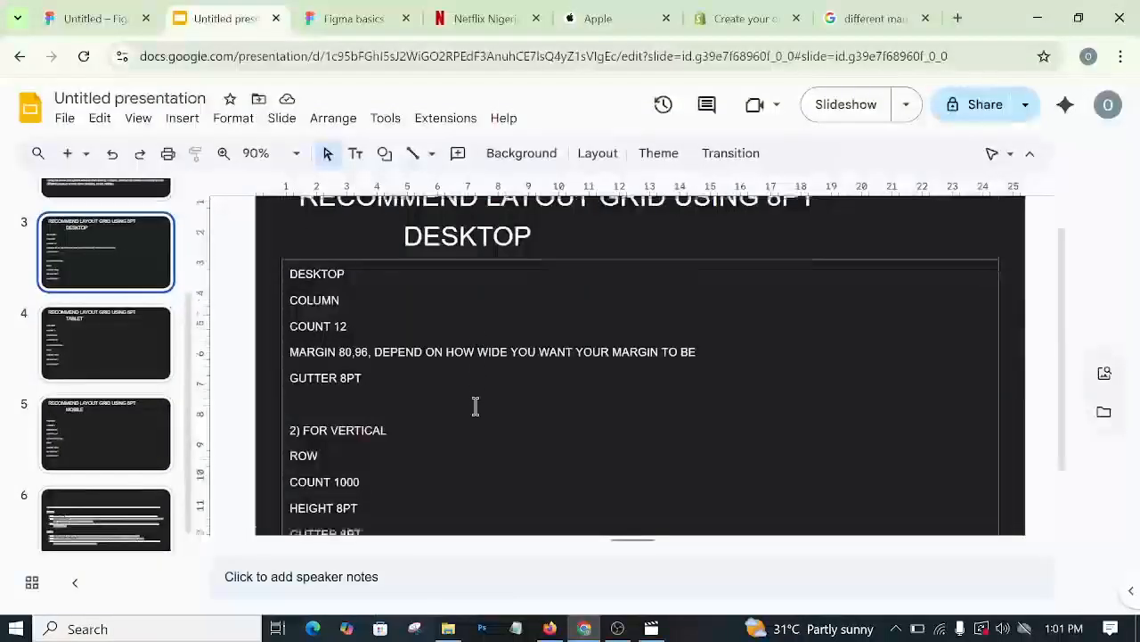
pyautogui.scroll(-1, 476, 405)
pyautogui.scroll(1, 458, 395)
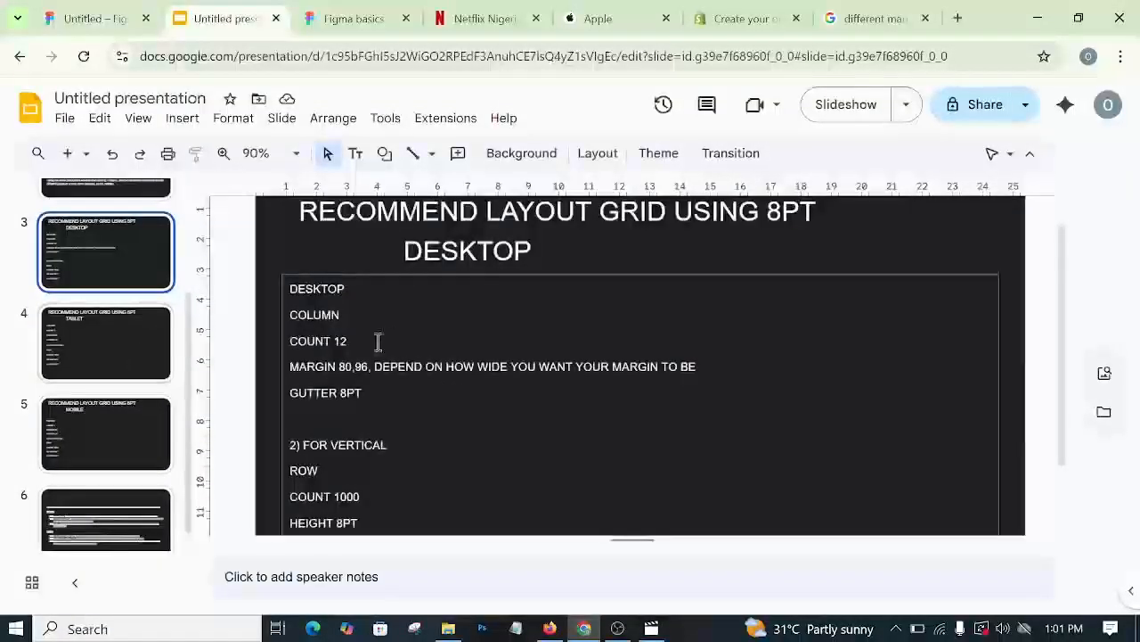
pyautogui.click(148, 336)
pyautogui.click(114, 457)
pyautogui.scroll(-1, 126, 456)
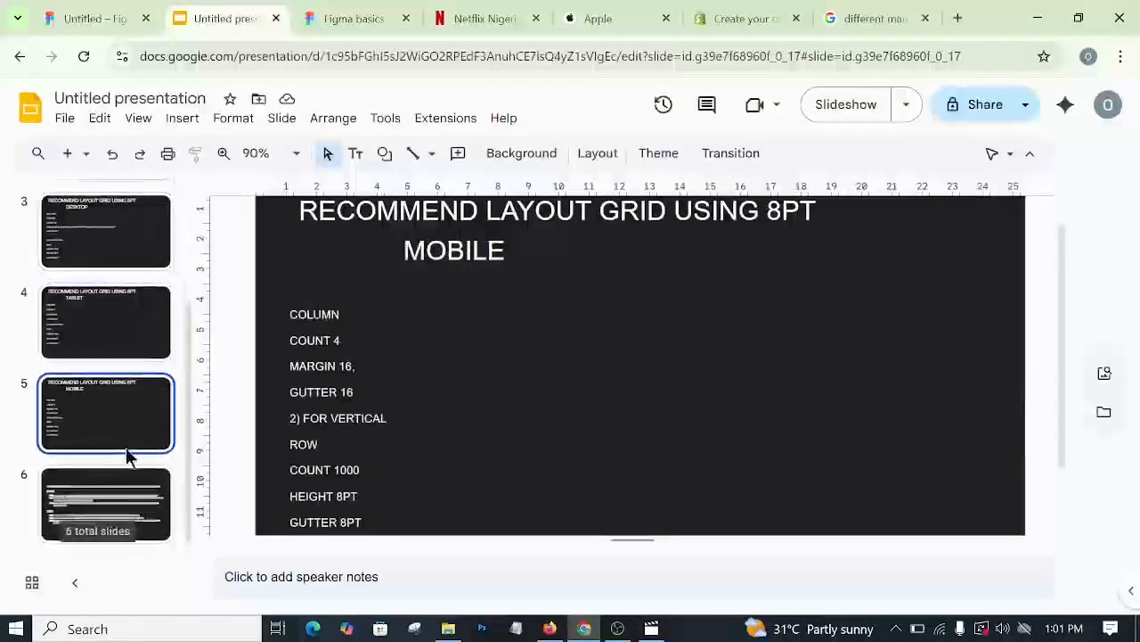
pyautogui.click(124, 474)
pyautogui.click(119, 318)
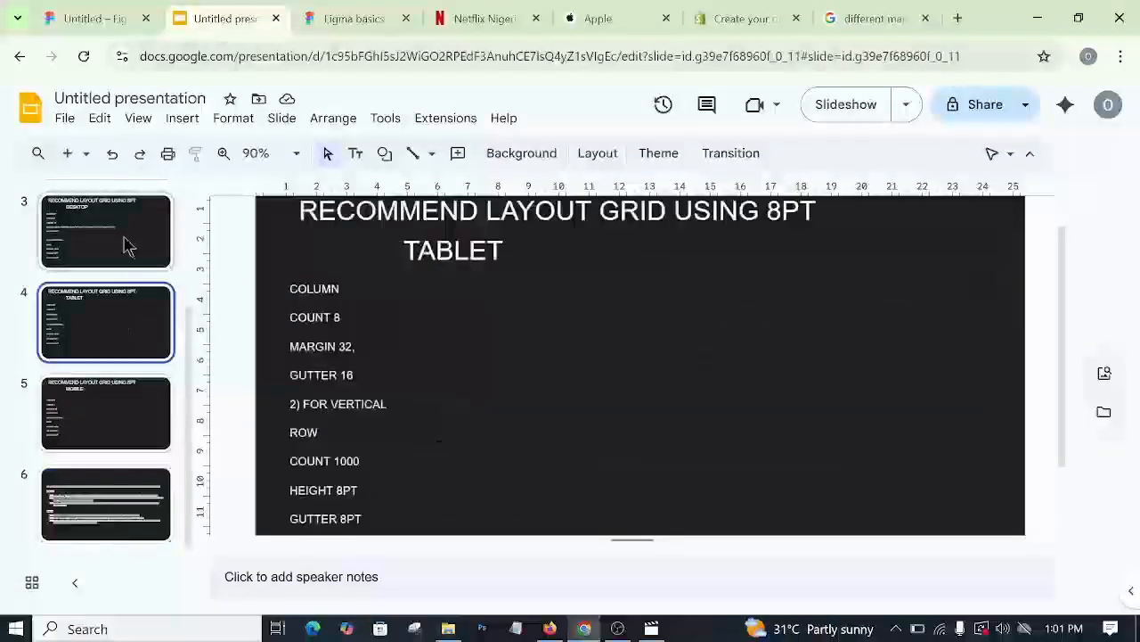
pyautogui.click(125, 245)
# - Return to the Figma design and inspect the column and row guides down the iPad mini frame
pyautogui.click(116, 18)
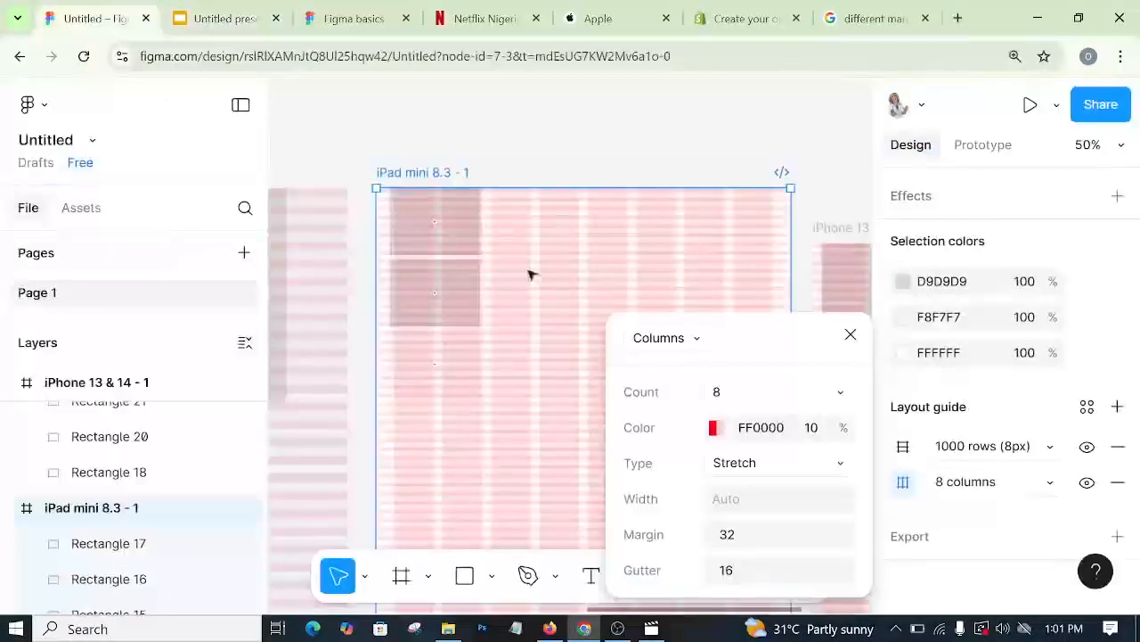
pyautogui.scroll(-3, 548, 267)
pyautogui.scroll(-3, 565, 318)
pyautogui.scroll(3, 565, 319)
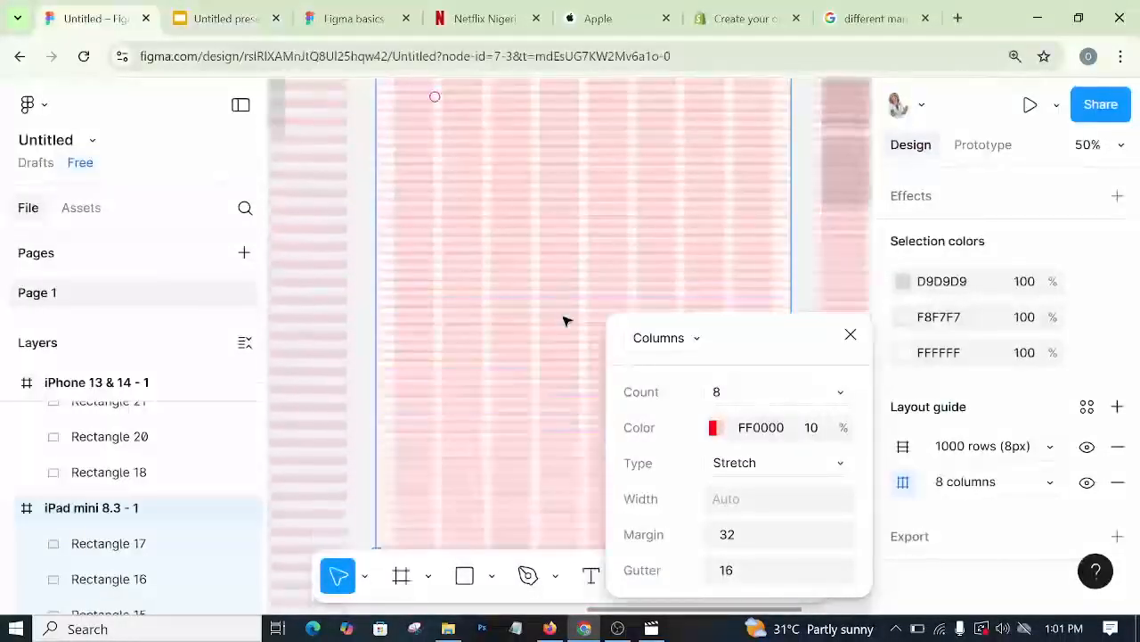
# - Switch to the Shopify free-trial page and examine how its sections and cards are laid out
pyautogui.click(484, 19)
pyautogui.click(732, 20)
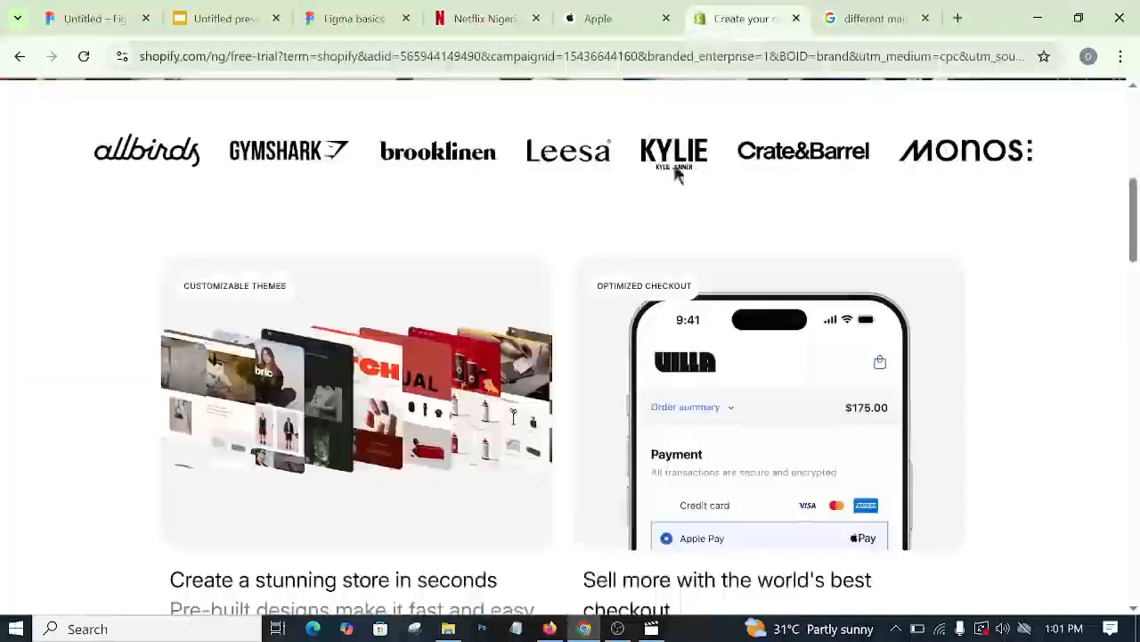
pyautogui.scroll(3, 980, 328)
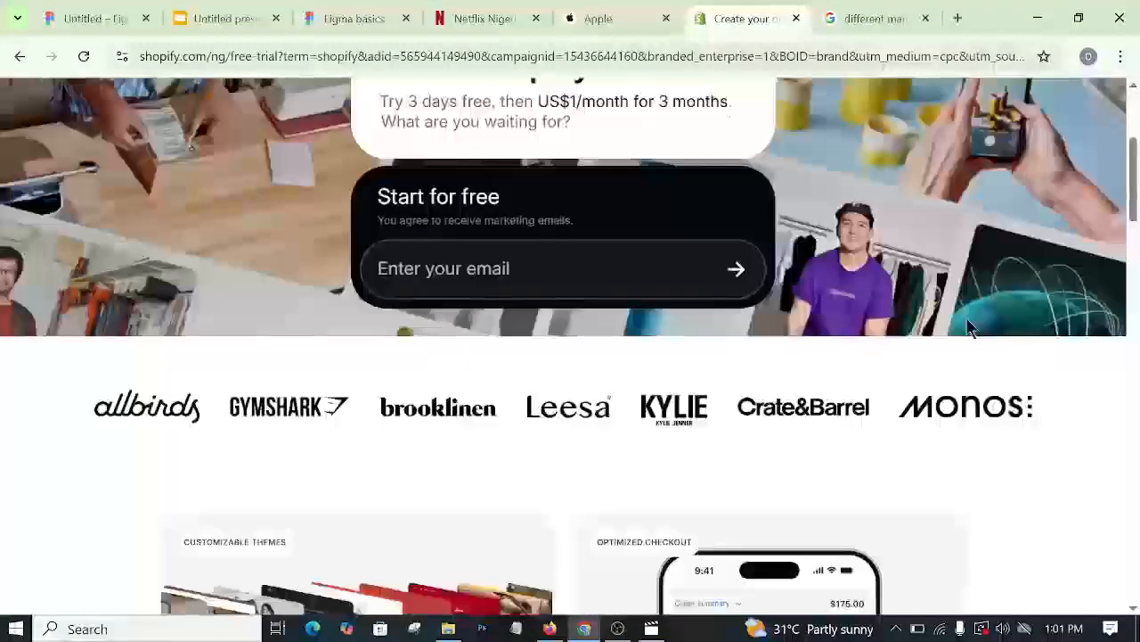
pyautogui.scroll(3, 971, 328)
pyautogui.scroll(-10, 844, 318)
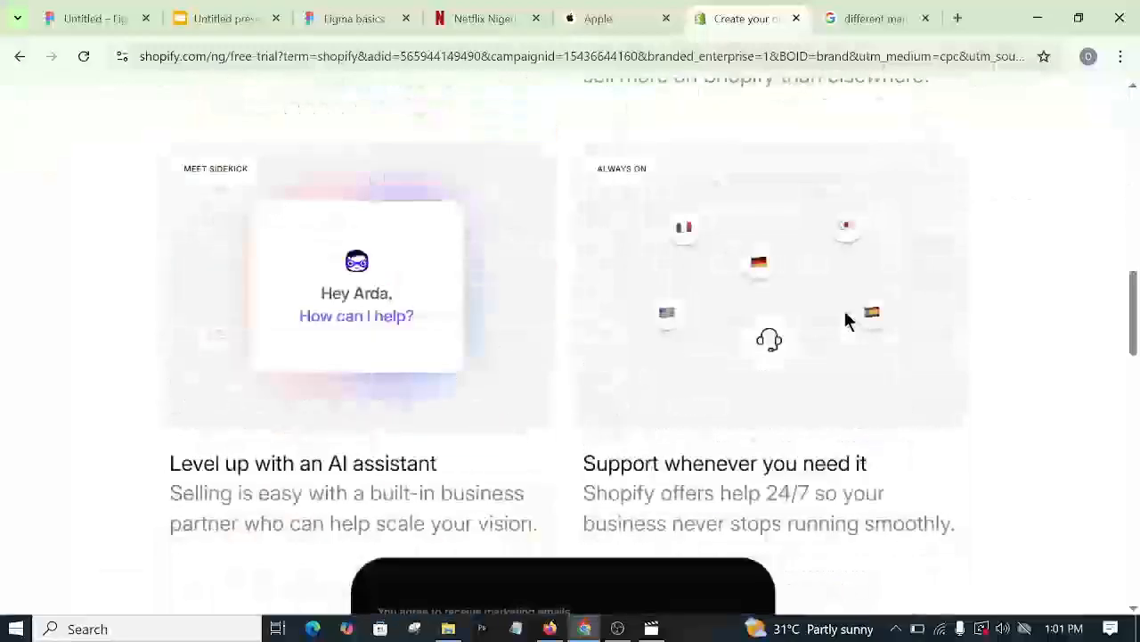